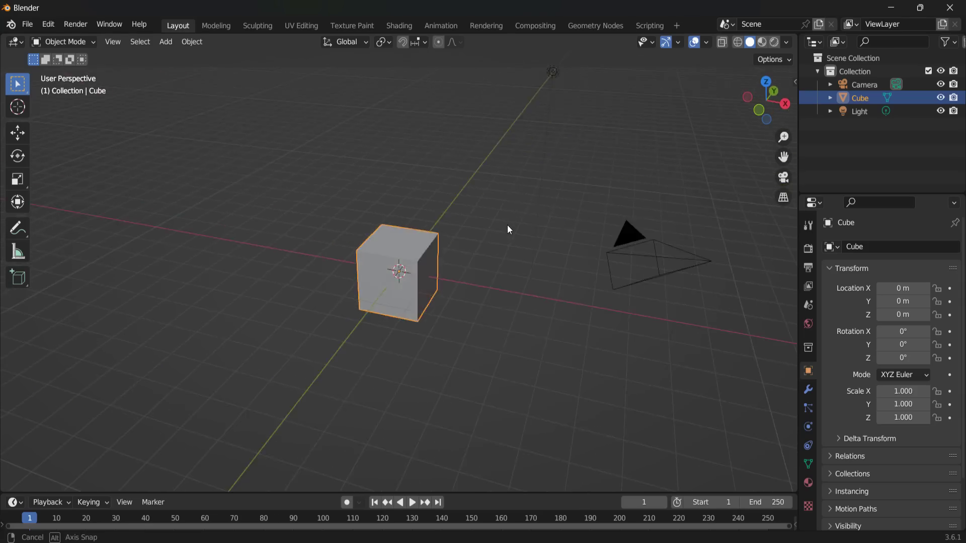
{"action": "middle_click_drag", "start_coordinate": [509, 229], "coordinate": [379, 235]}
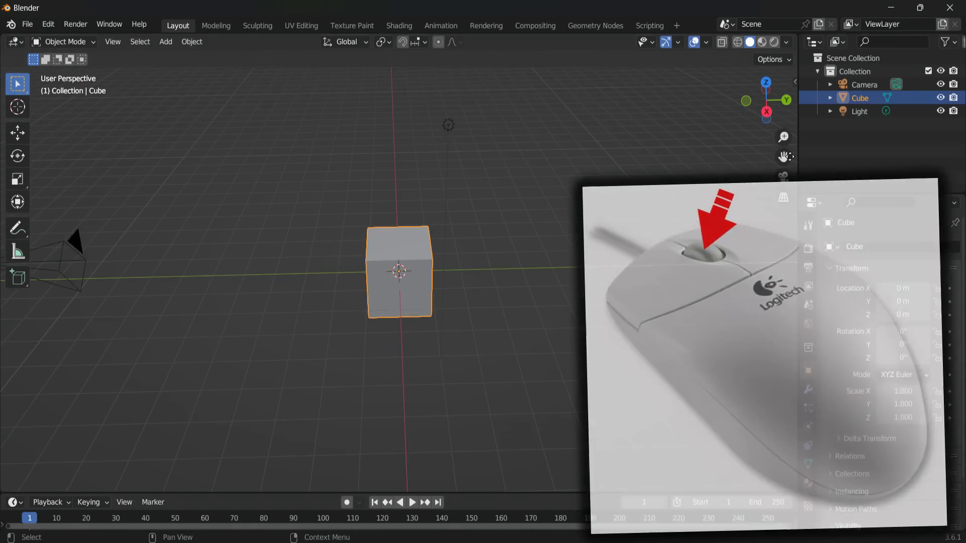
{"action": "left_click_drag", "start_coordinate": [783, 157], "coordinate": [749, 182]}
{"action": "scroll", "coordinate": [511, 315], "scroll_direction": "up", "scroll_amount": 5}
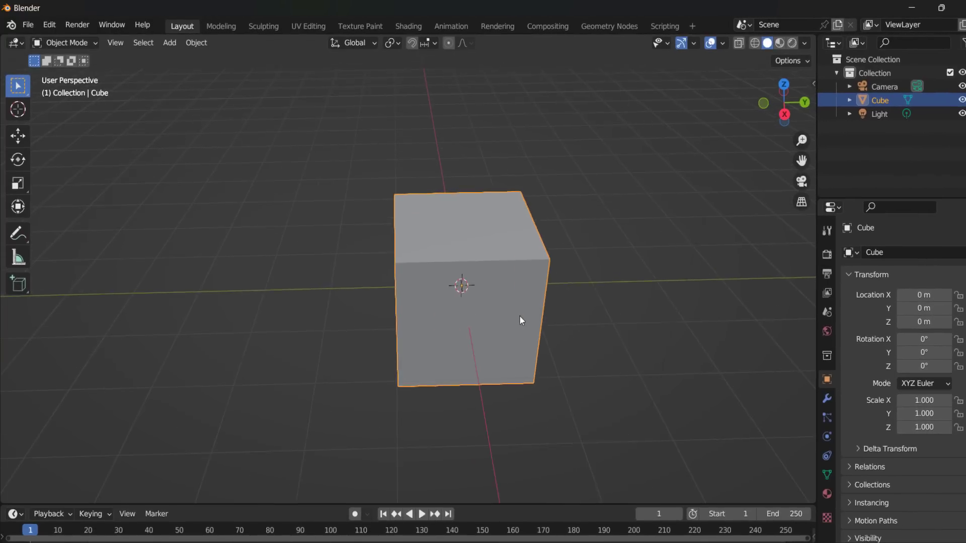
{"action": "scroll", "coordinate": [622, 336], "scroll_direction": "down", "scroll_amount": 3}
{"action": "scroll", "coordinate": [622, 336], "scroll_direction": "up", "scroll_amount": 3}
{"action": "scroll", "coordinate": [622, 336], "scroll_direction": "down", "scroll_amount": 2}
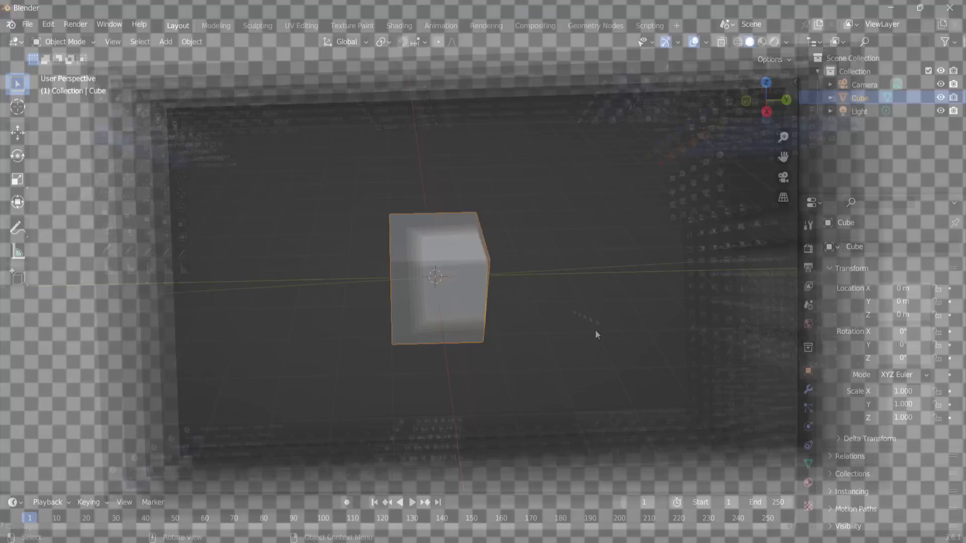
Select the default cube and delete it from the scene
{"action": "left_click", "coordinate": [580, 327]}
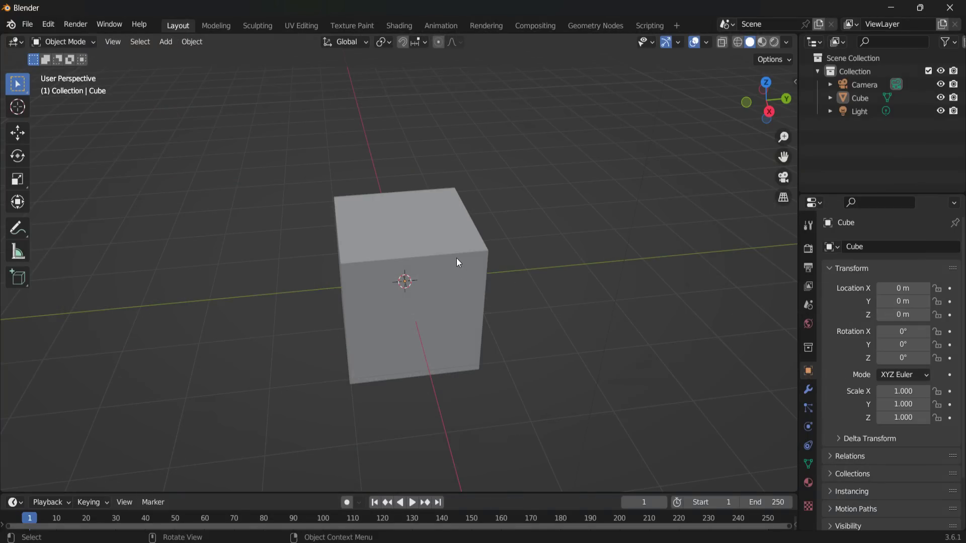
{"action": "left_click", "coordinate": [457, 258]}
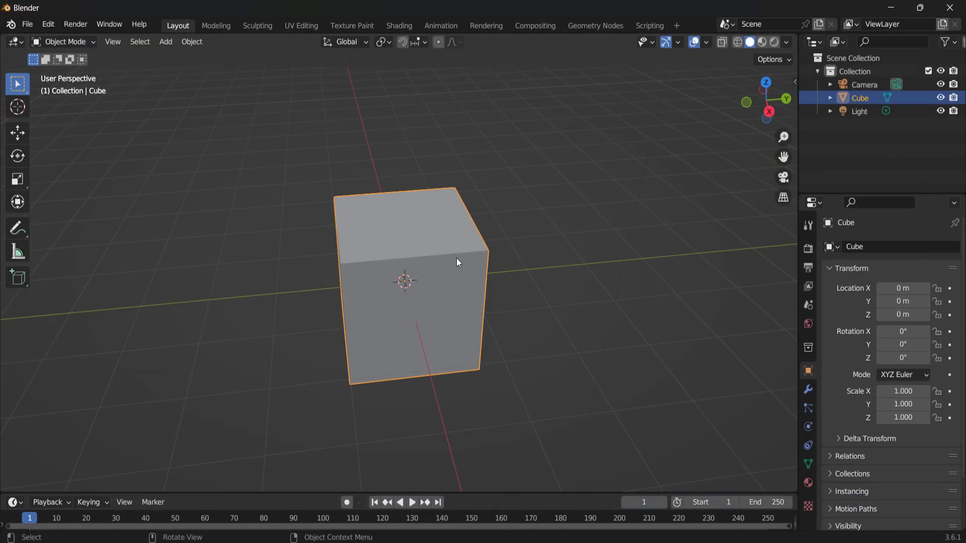
{"action": "key", "text": "Delete"}
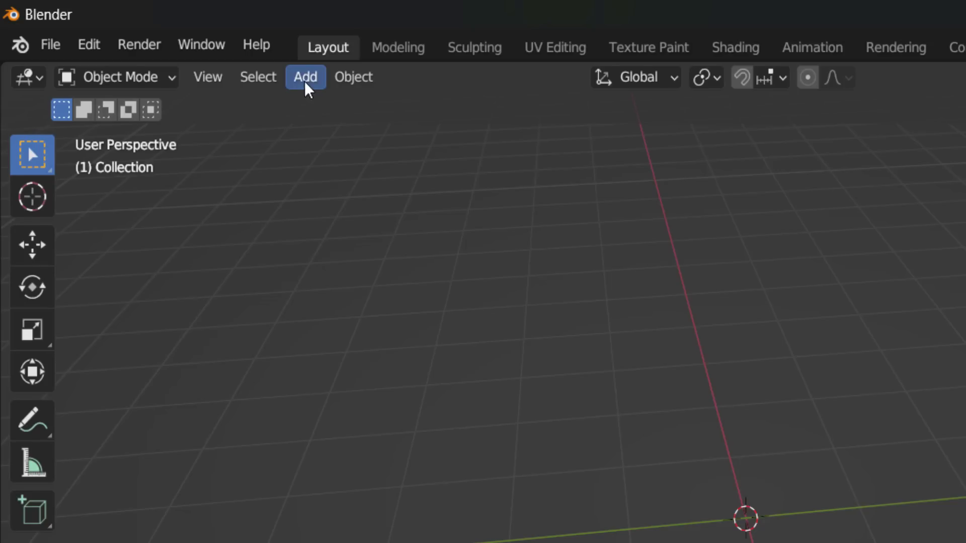
Add a UV sphere mesh to the scene
{"action": "left_click", "coordinate": [166, 41]}
{"action": "mouse_move", "coordinate": [199, 61]}
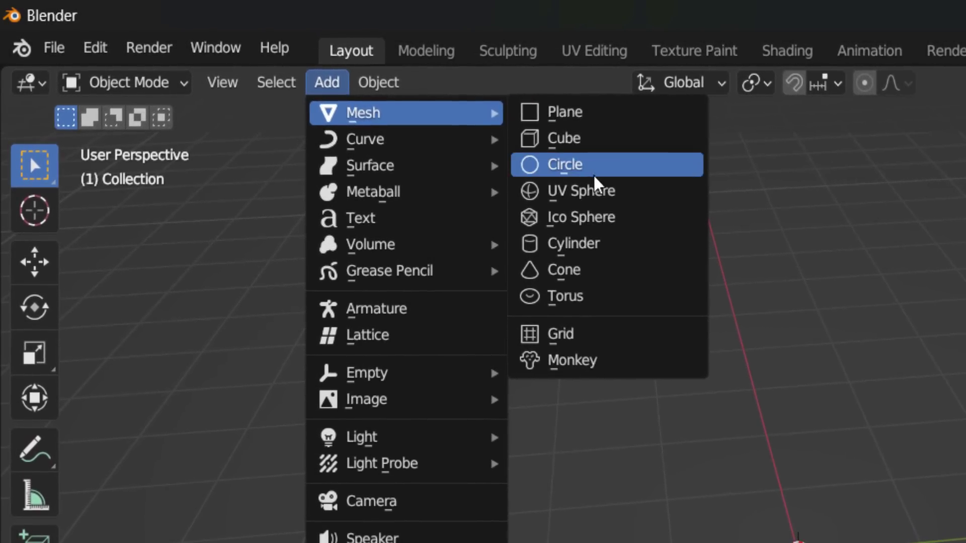
{"action": "left_click", "coordinate": [632, 202]}
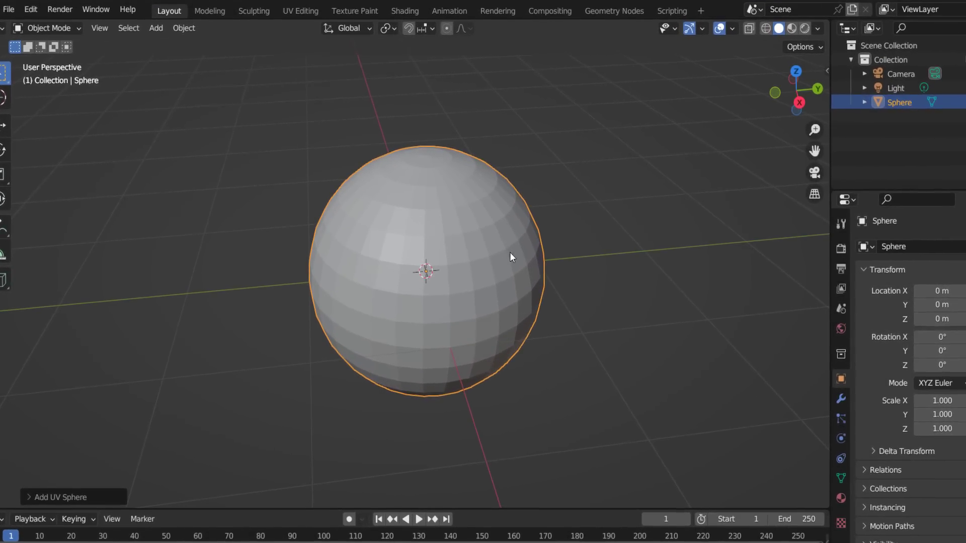
Inspect the sphere from several sides and switch it to Sculpt Mode
{"action": "scroll", "coordinate": [533, 262], "scroll_direction": "up", "scroll_amount": 1}
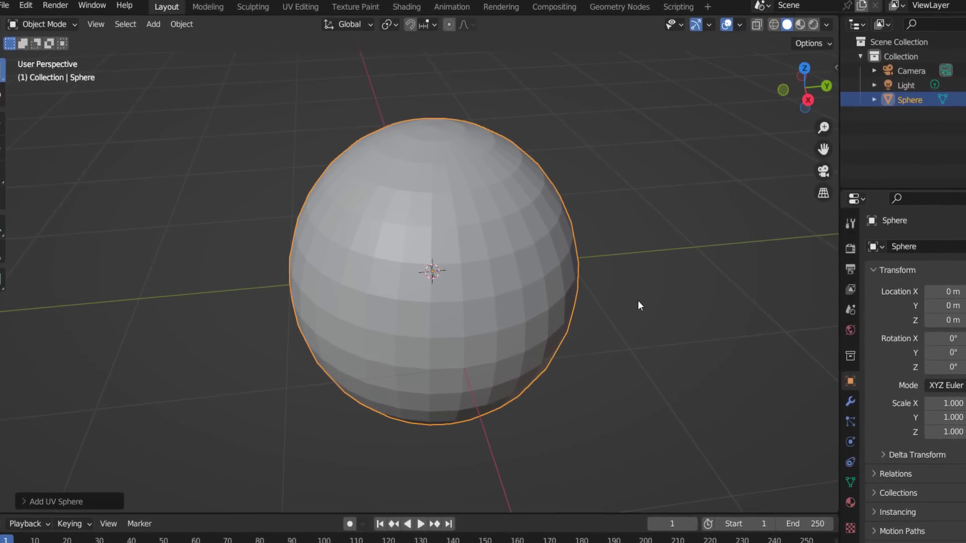
{"action": "middle_click_drag", "start_coordinate": [604, 282], "coordinate": [544, 252]}
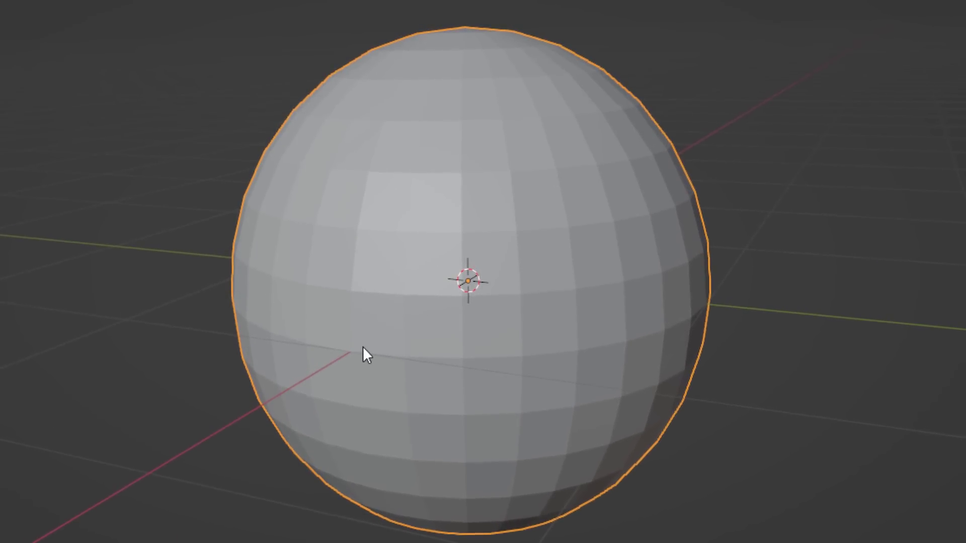
{"action": "middle_click_drag", "start_coordinate": [363, 346], "coordinate": [490, 388]}
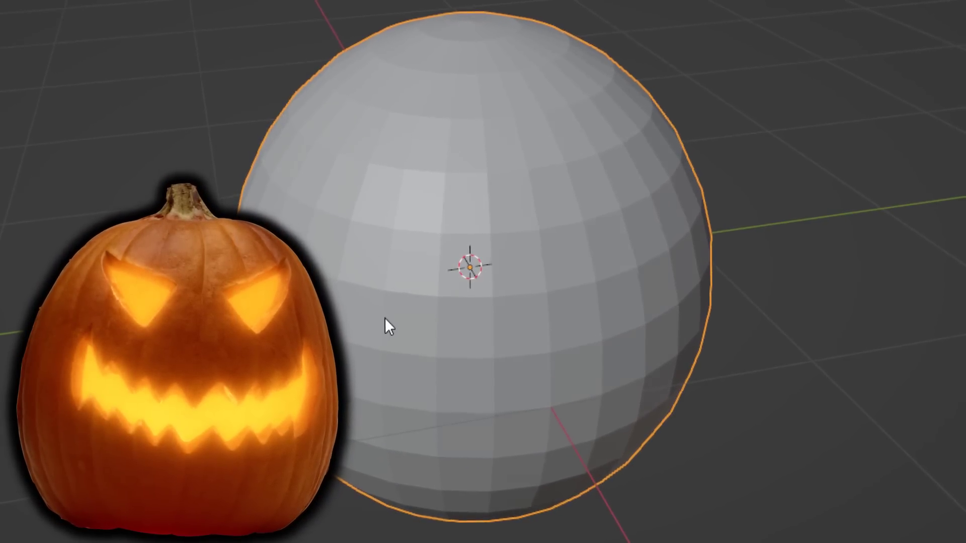
{"action": "middle_click_drag", "start_coordinate": [384, 318], "coordinate": [482, 273]}
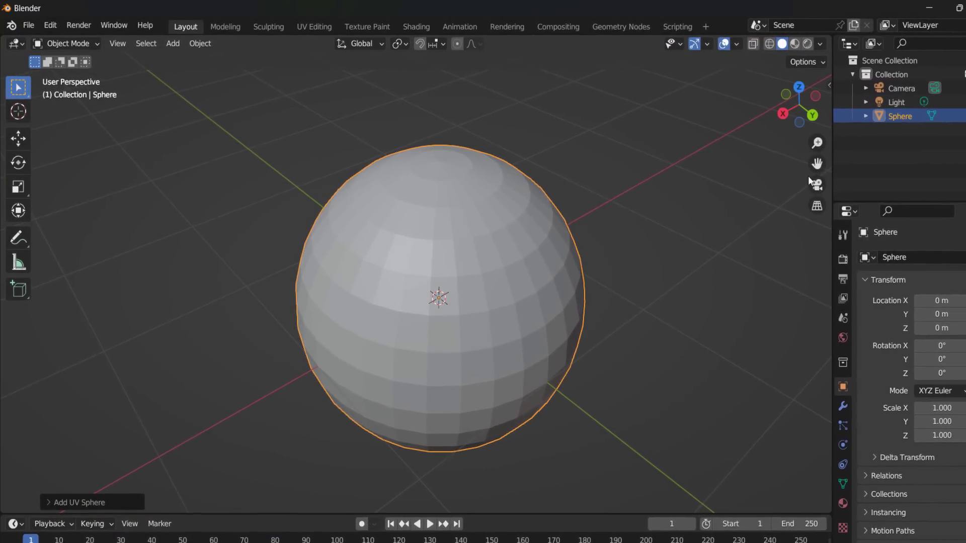
{"action": "left_click_drag", "start_coordinate": [825, 166], "coordinate": [839, 153]}
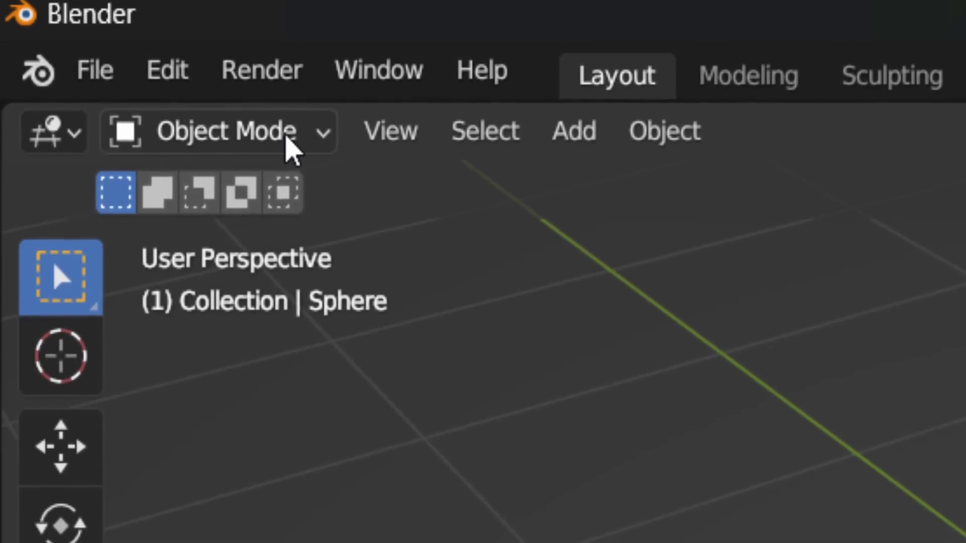
{"action": "left_click", "coordinate": [290, 146]}
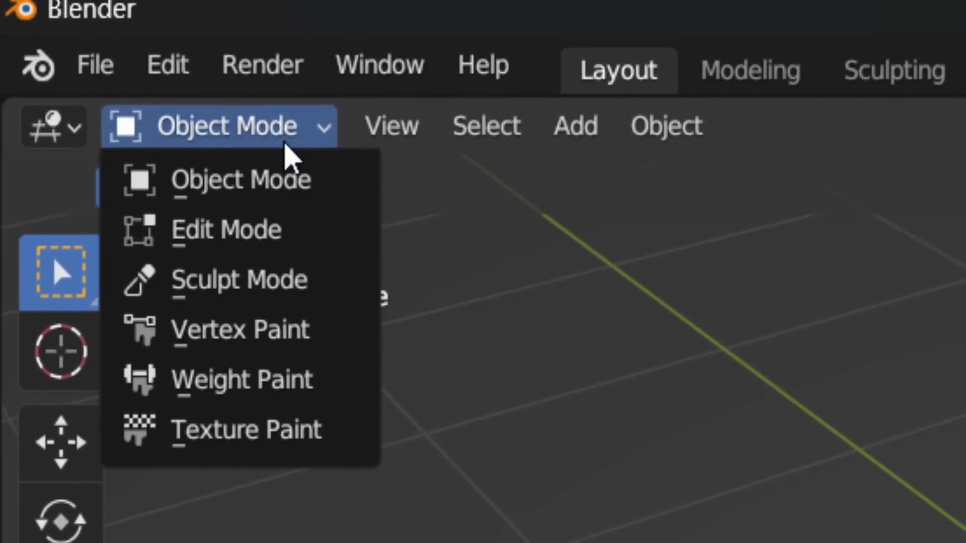
{"action": "left_click", "coordinate": [287, 263]}
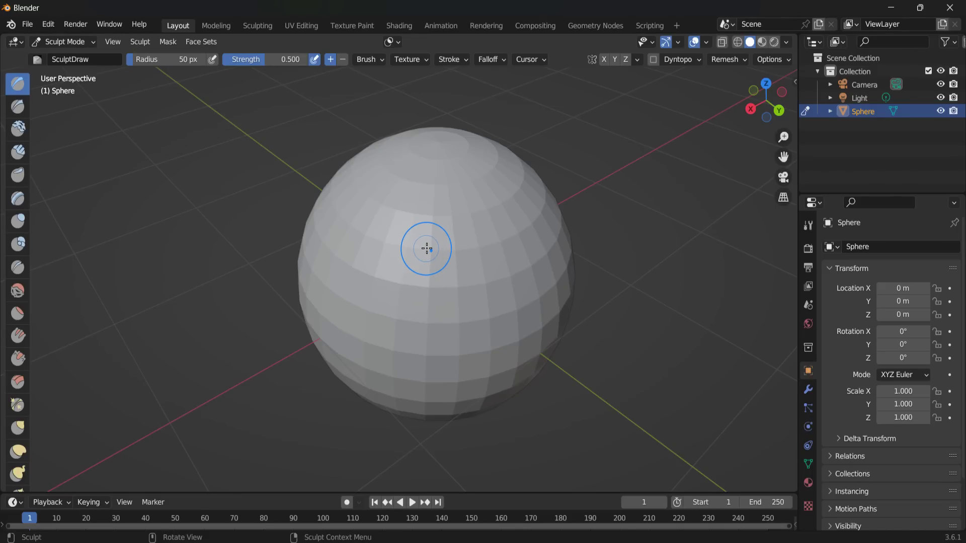
Use the Smooth brush to carve a vertical groove from the sphere's top pole down to its underside
{"action": "mouse_move", "coordinate": [440, 244]}
{"action": "middle_mouse_down"}
{"action": "mouse_move", "coordinate": [453, 284]}
{"action": "mouse_move", "coordinate": [532, 284]}
{"action": "mouse_move", "coordinate": [499, 376]}
{"action": "mouse_move", "coordinate": [505, 272]}
{"action": "mouse_move", "coordinate": [402, 230]}
{"action": "mouse_move", "coordinate": [501, 252]}
{"action": "mouse_move", "coordinate": [381, 232]}
{"action": "mouse_move", "coordinate": [368, 217]}
{"action": "mouse_move", "coordinate": [475, 237]}
{"action": "mouse_move", "coordinate": [496, 224]}
{"action": "mouse_move", "coordinate": [521, 231]}
{"action": "mouse_move", "coordinate": [522, 340]}
{"action": "middle_mouse_up"}
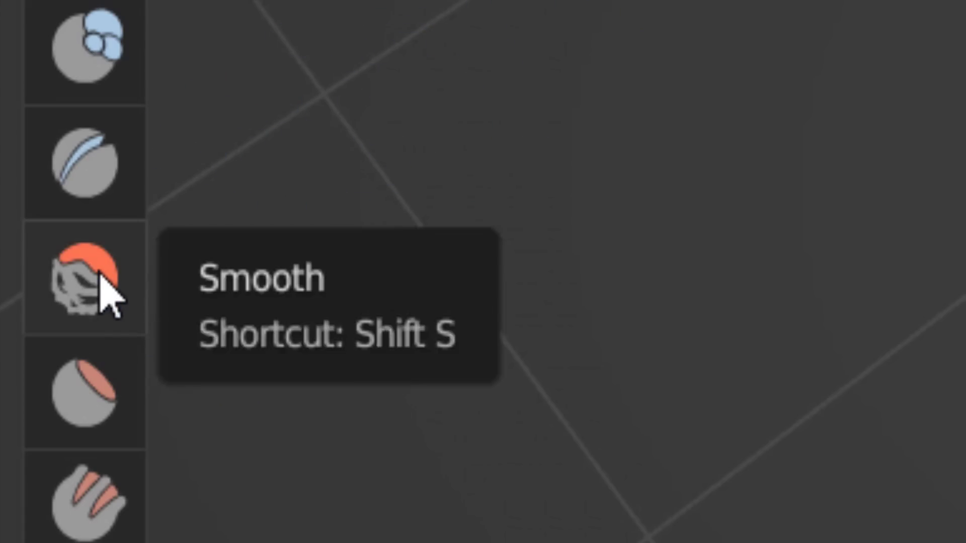
{"action": "left_click", "coordinate": [99, 276]}
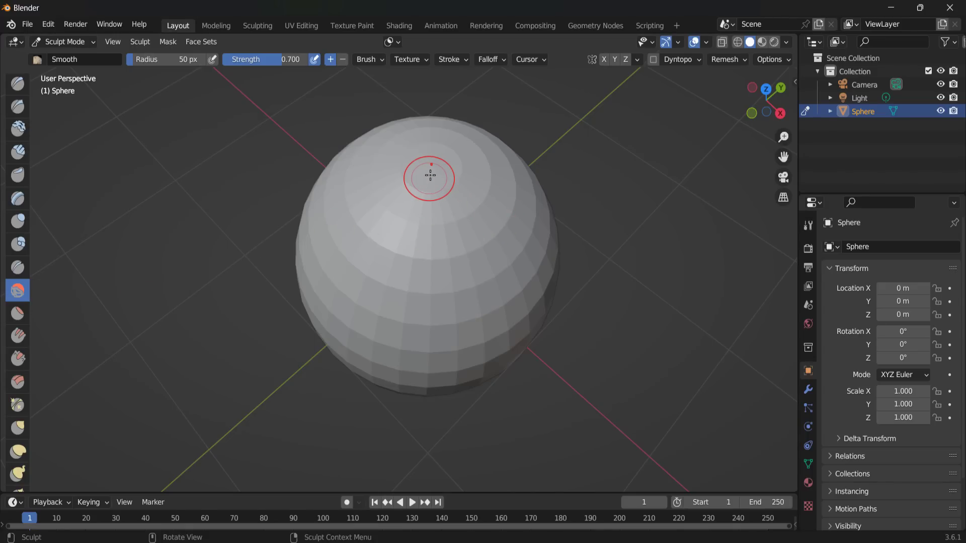
{"action": "left_click_drag", "start_coordinate": [432, 189], "coordinate": [425, 408]}
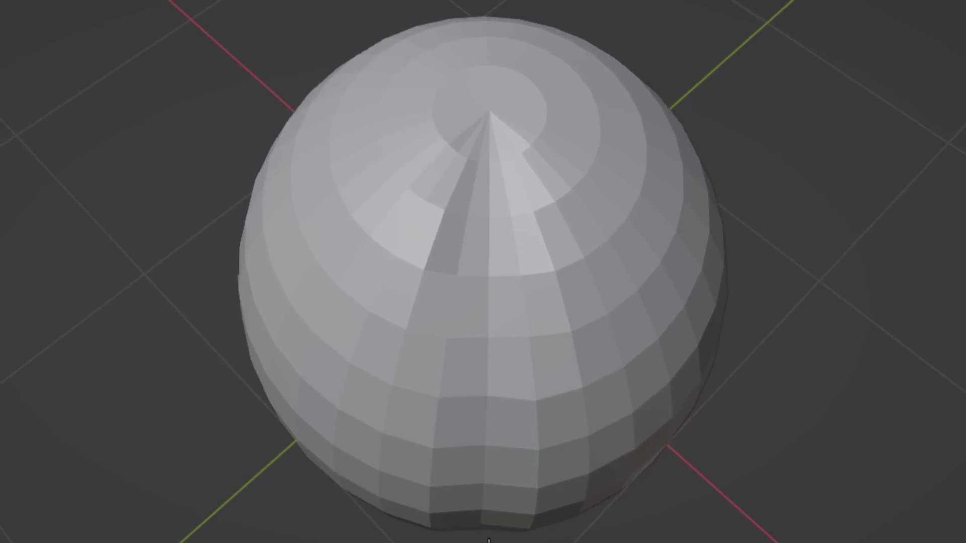
{"action": "middle_click_drag", "start_coordinate": [499, 298], "coordinate": [507, 238]}
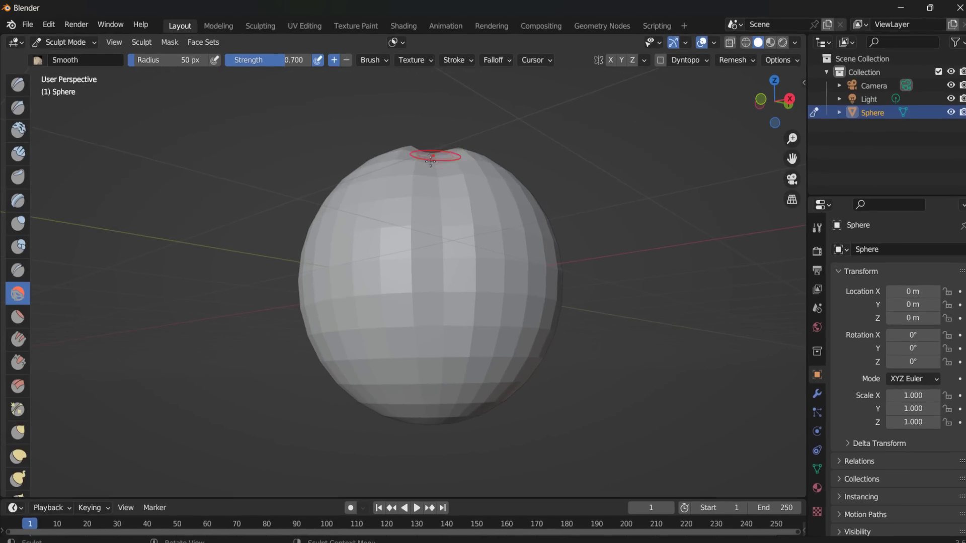
{"action": "middle_click_drag", "start_coordinate": [471, 279], "coordinate": [473, 241]}
{"action": "middle_click_drag", "start_coordinate": [477, 408], "coordinate": [479, 268]}
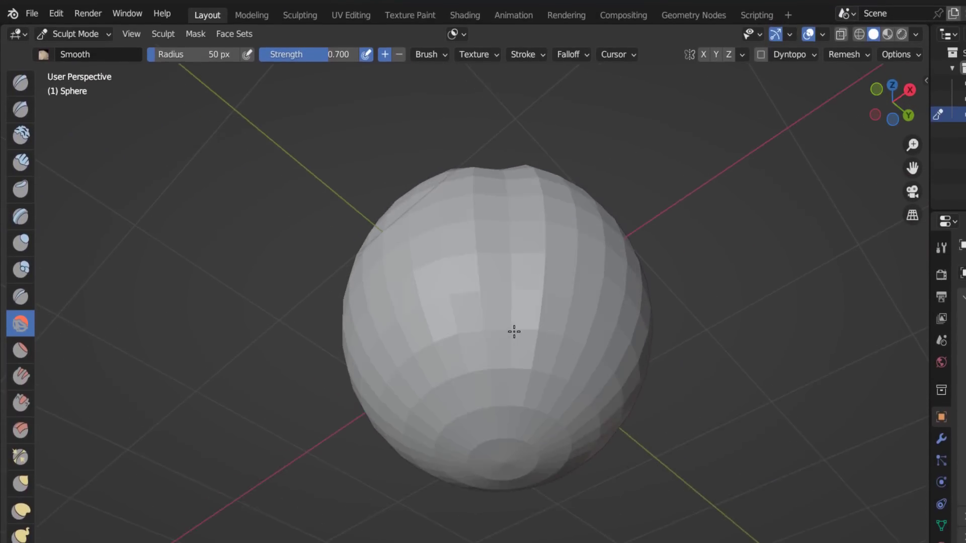
Carve a second pole-to-pole groove with the Smooth brush, about a quarter turn around the sphere from the first
{"action": "middle_click_drag", "start_coordinate": [444, 216], "coordinate": [529, 305]}
{"action": "middle_click_drag", "start_coordinate": [352, 256], "coordinate": [353, 256]}
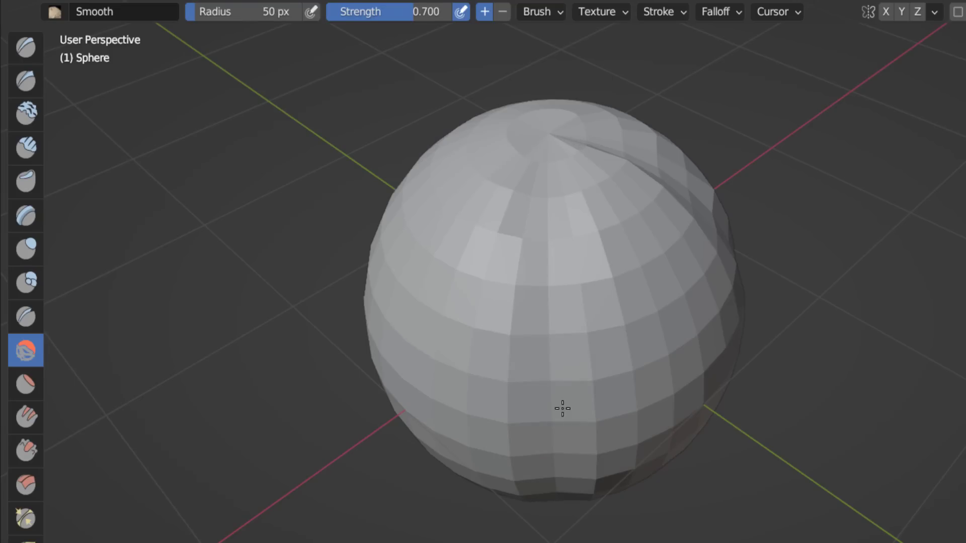
{"action": "middle_click_drag", "start_coordinate": [556, 201], "coordinate": [551, 428]}
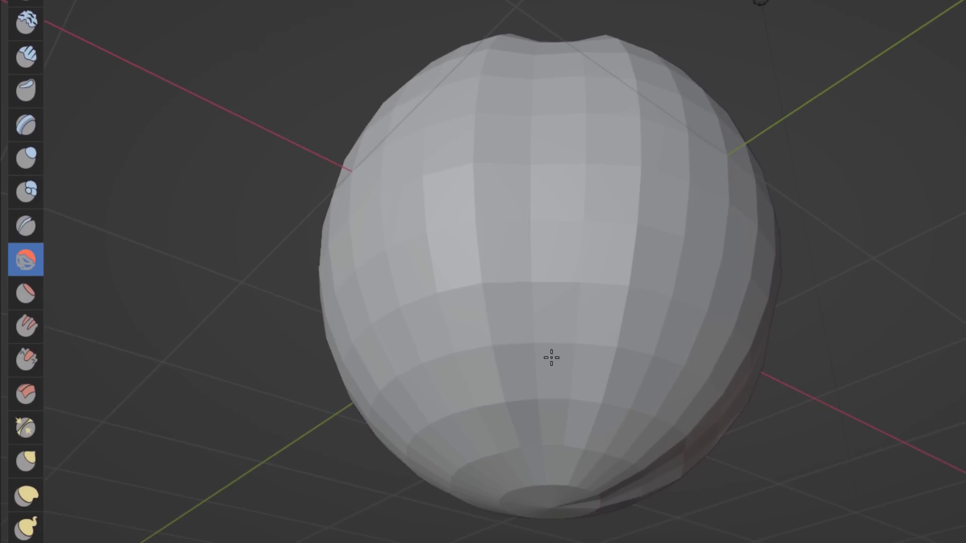
Carve a third vertical groove with the Smooth brush down an untouched side of the sphere
{"action": "mouse_move", "coordinate": [547, 77]}
{"action": "middle_mouse_down"}
{"action": "mouse_move", "coordinate": [557, 286]}
{"action": "mouse_move", "coordinate": [709, 227]}
{"action": "middle_mouse_up"}
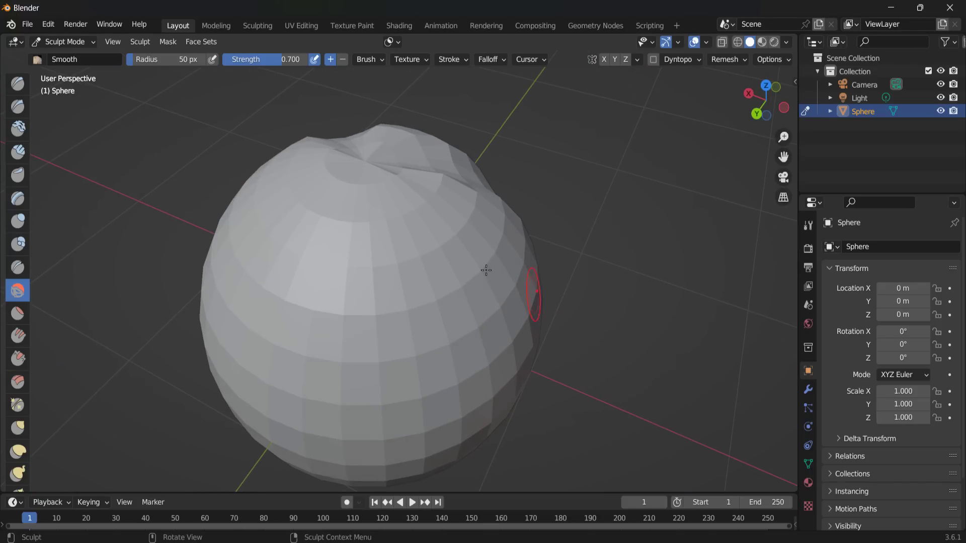
{"action": "mouse_move", "coordinate": [486, 270]}
{"action": "middle_mouse_down"}
{"action": "mouse_move", "coordinate": [756, 180]}
{"action": "mouse_move", "coordinate": [433, 168]}
{"action": "middle_mouse_up"}
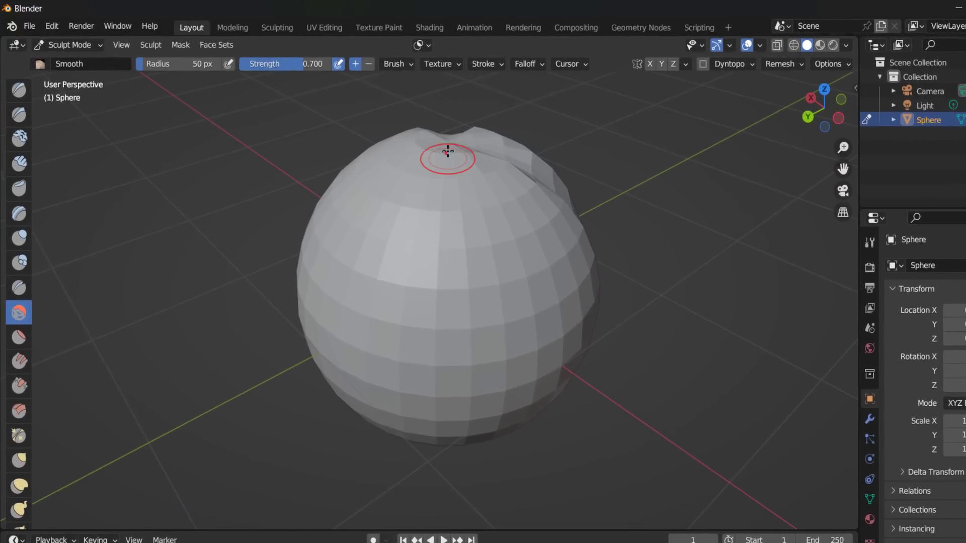
{"action": "left_click_drag", "start_coordinate": [448, 151], "coordinate": [454, 307]}
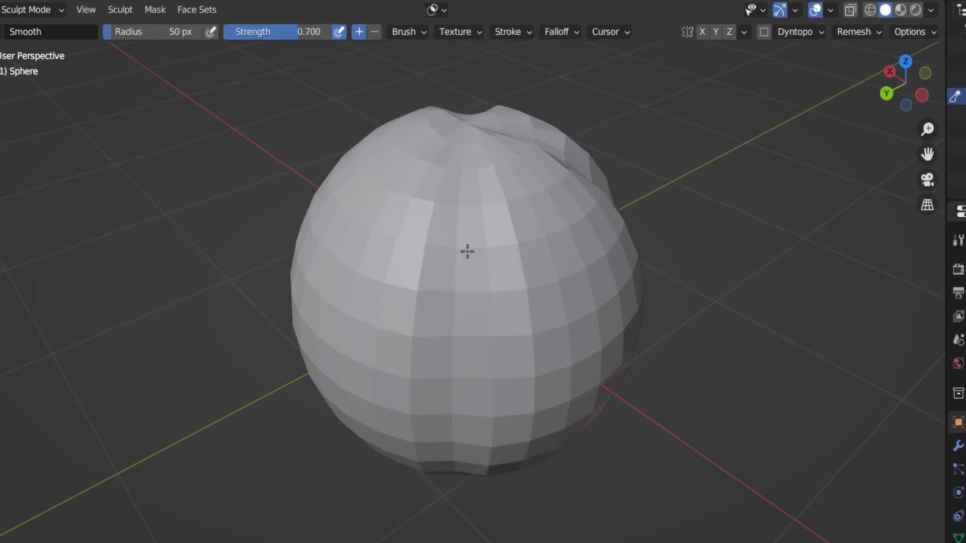
{"action": "middle_click_drag", "start_coordinate": [478, 490], "coordinate": [412, 271]}
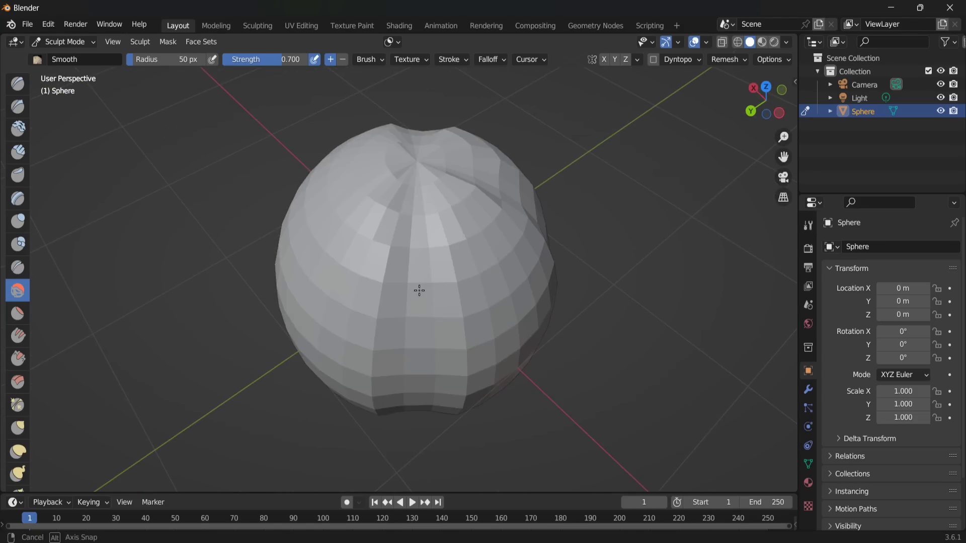
Carve a fourth vertical groove on the remaining smooth side and continue it down to the sphere's underside
{"action": "middle_click_drag", "start_coordinate": [445, 291], "coordinate": [421, 266]}
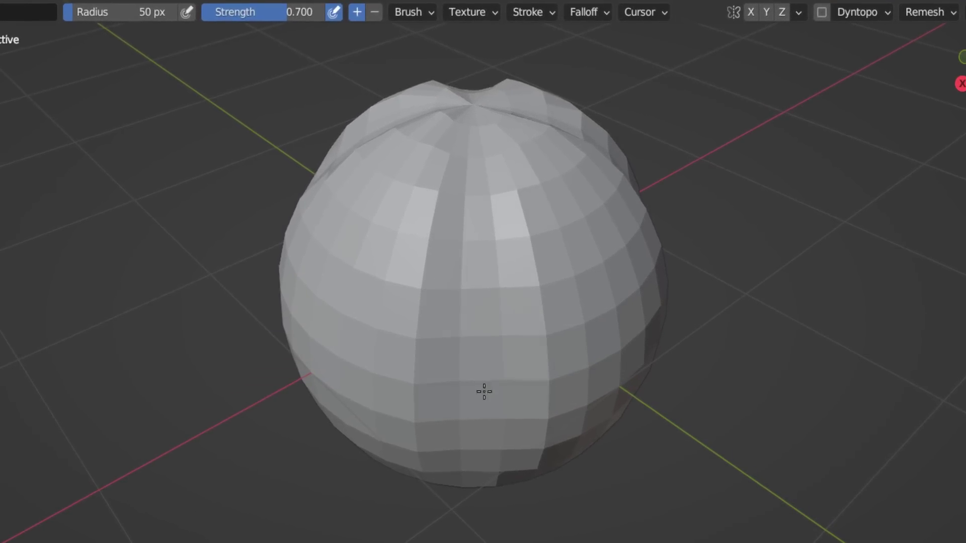
{"action": "middle_click_drag", "start_coordinate": [484, 392], "coordinate": [422, 200]}
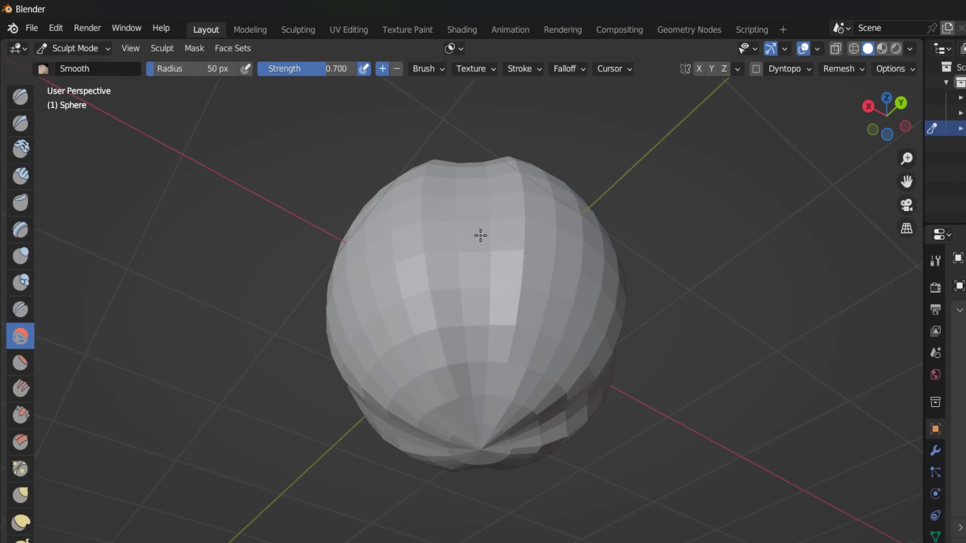
{"action": "middle_click_drag", "start_coordinate": [481, 235], "coordinate": [477, 222]}
{"action": "middle_click_drag", "start_coordinate": [475, 166], "coordinate": [523, 403]}
{"action": "scroll", "coordinate": [626, 330], "scroll_direction": "down", "scroll_amount": 2}
{"action": "middle_click_drag", "start_coordinate": [626, 329], "coordinate": [455, 300]}
{"action": "mouse_move", "coordinate": [471, 344]}
{"action": "middle_mouse_down"}
{"action": "mouse_move", "coordinate": [632, 77]}
{"action": "mouse_move", "coordinate": [468, 261]}
{"action": "mouse_move", "coordinate": [556, 399]}
{"action": "mouse_move", "coordinate": [414, 182]}
{"action": "middle_mouse_up"}
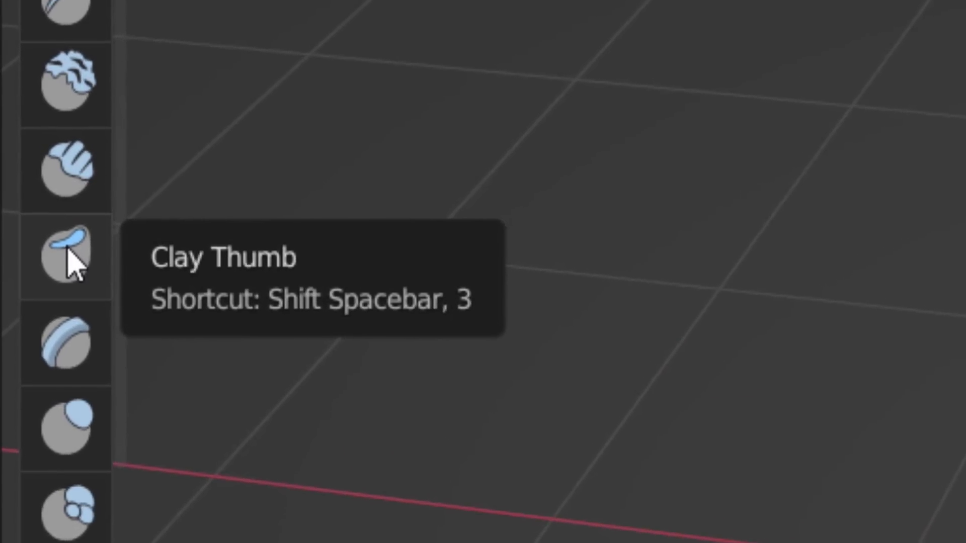
Sculpt vertical pumpkin ribs between the grooves all around the sphere with the Clay Thumb brush
{"action": "left_click", "coordinate": [81, 275]}
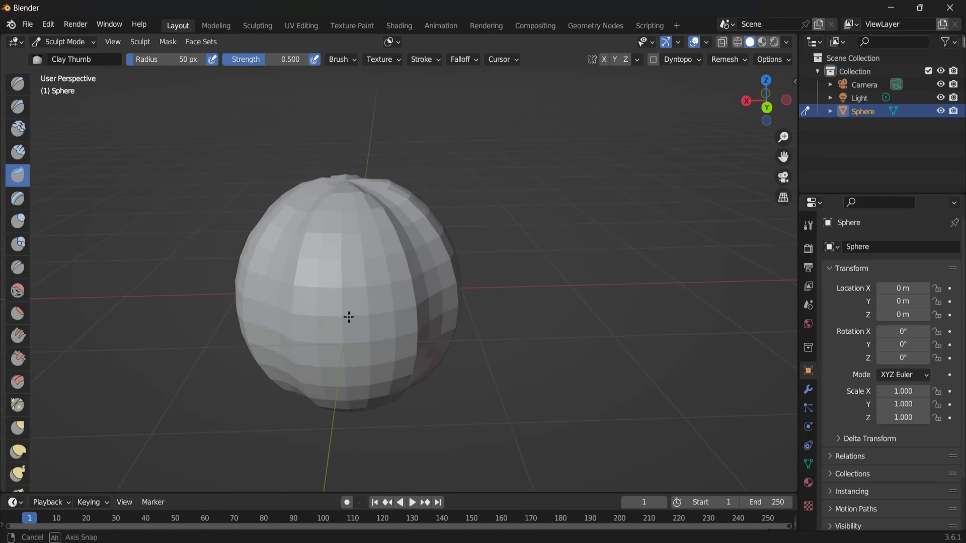
{"action": "middle_click_drag", "start_coordinate": [345, 213], "coordinate": [318, 264]}
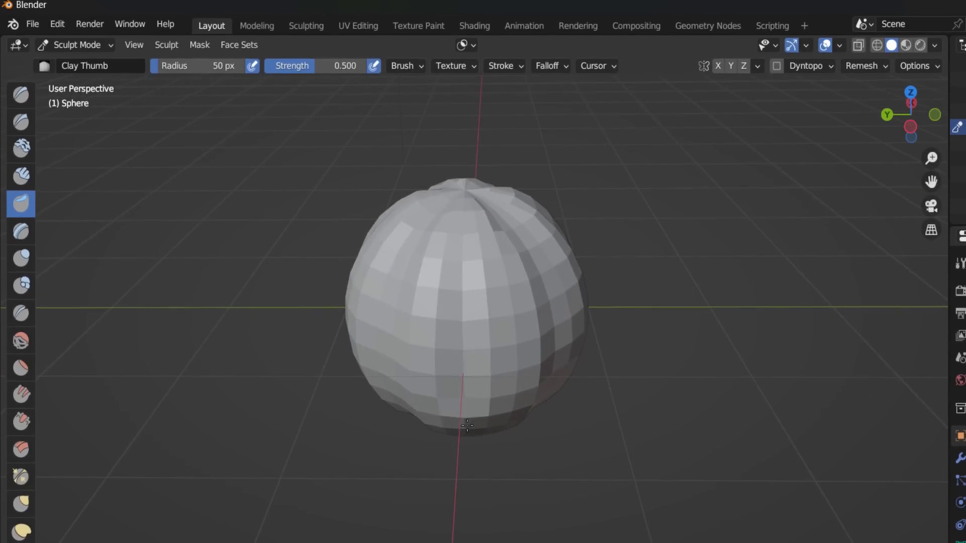
{"action": "middle_click_drag", "start_coordinate": [491, 319], "coordinate": [472, 282]}
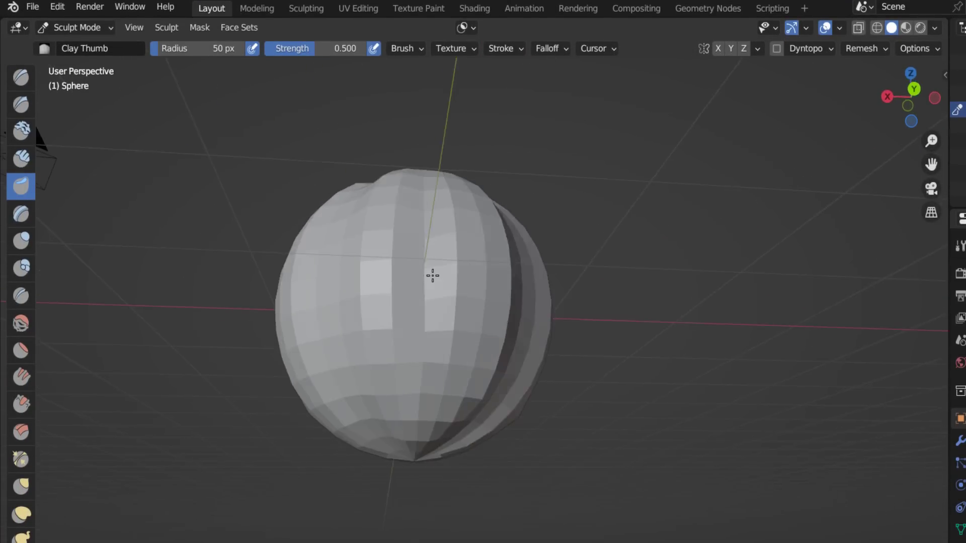
{"action": "middle_click_drag", "start_coordinate": [433, 276], "coordinate": [467, 333]}
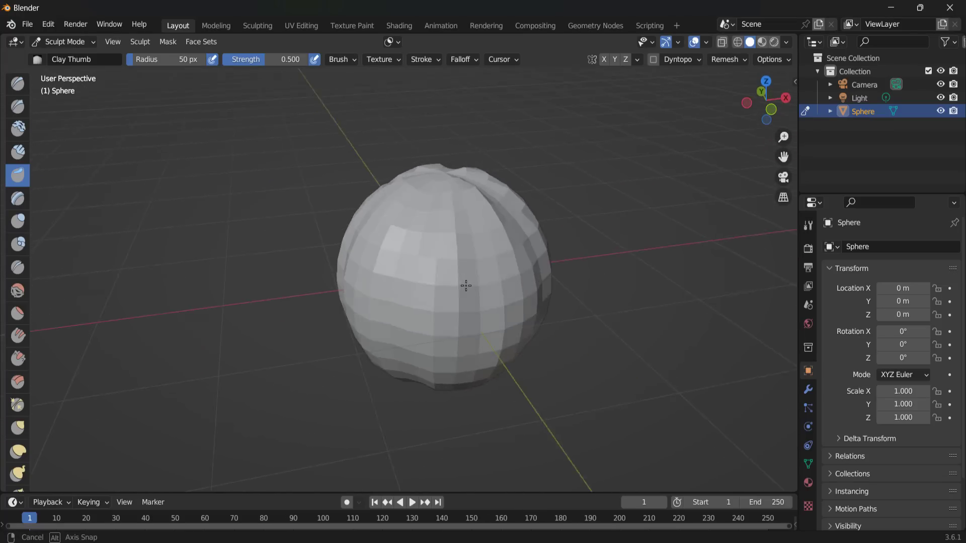
{"action": "middle_click_drag", "start_coordinate": [466, 286], "coordinate": [450, 219]}
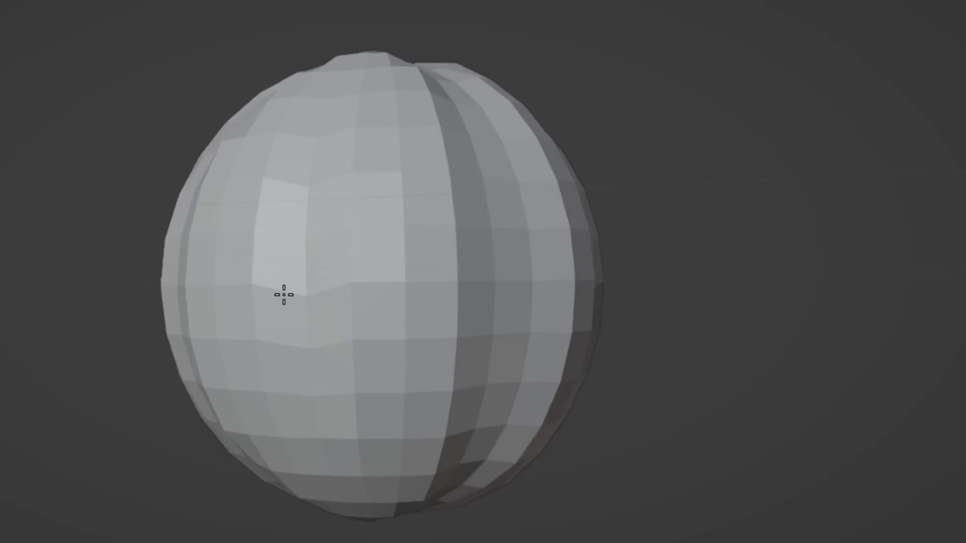
{"action": "middle_click_drag", "start_coordinate": [283, 295], "coordinate": [352, 279]}
{"action": "middle_click_drag", "start_coordinate": [579, 276], "coordinate": [540, 291]}
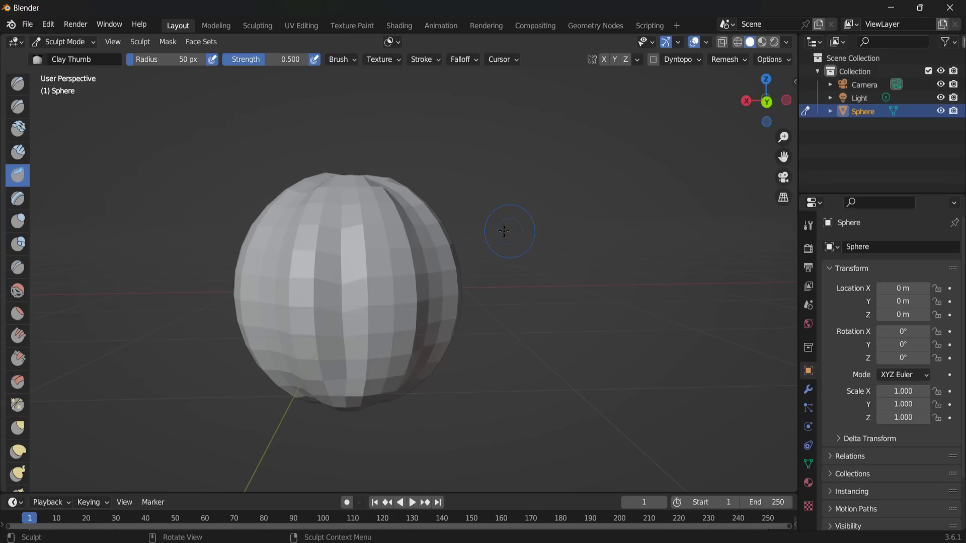
Switch the sculpted sphere to Object Mode and apply Shade Smooth to it
{"action": "middle_click_drag", "start_coordinate": [605, 213], "coordinate": [482, 215]}
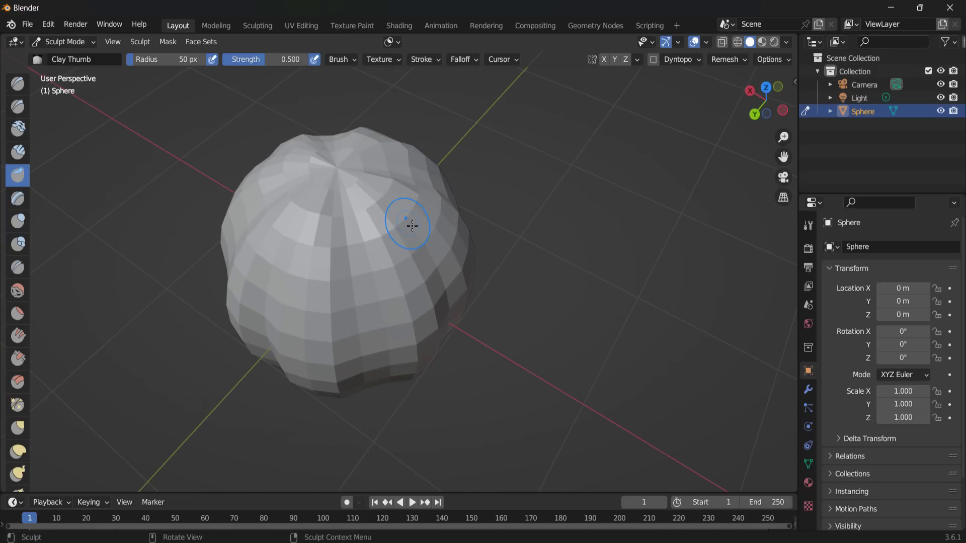
{"action": "mouse_move", "coordinate": [412, 226]}
{"action": "middle_mouse_down"}
{"action": "mouse_move", "coordinate": [653, 258]}
{"action": "mouse_move", "coordinate": [574, 276]}
{"action": "middle_mouse_up"}
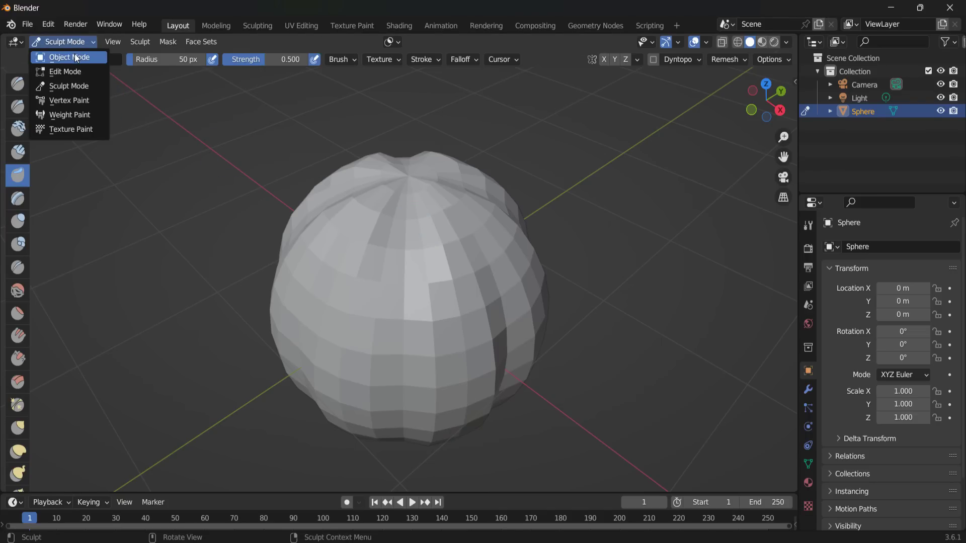
{"action": "left_click", "coordinate": [70, 57]}
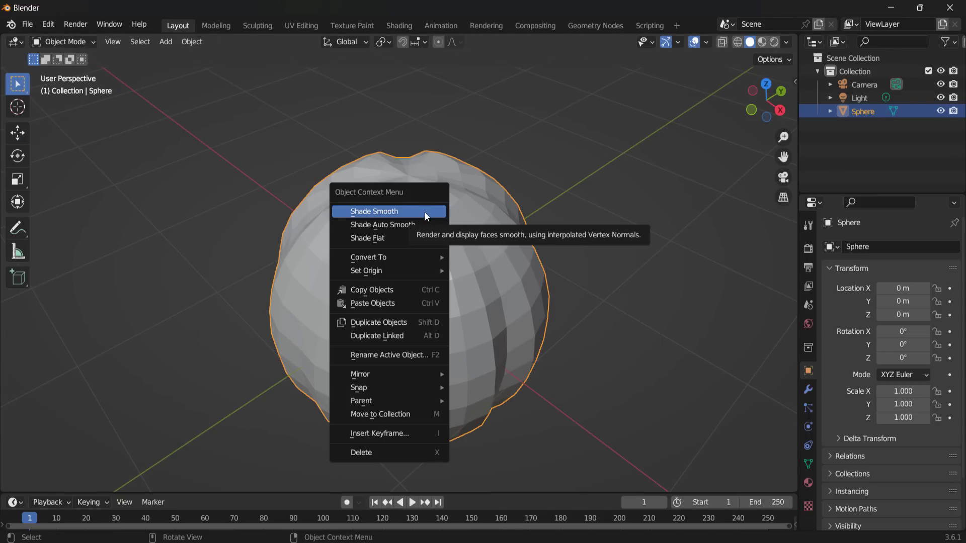
{"action": "left_click", "coordinate": [426, 212]}
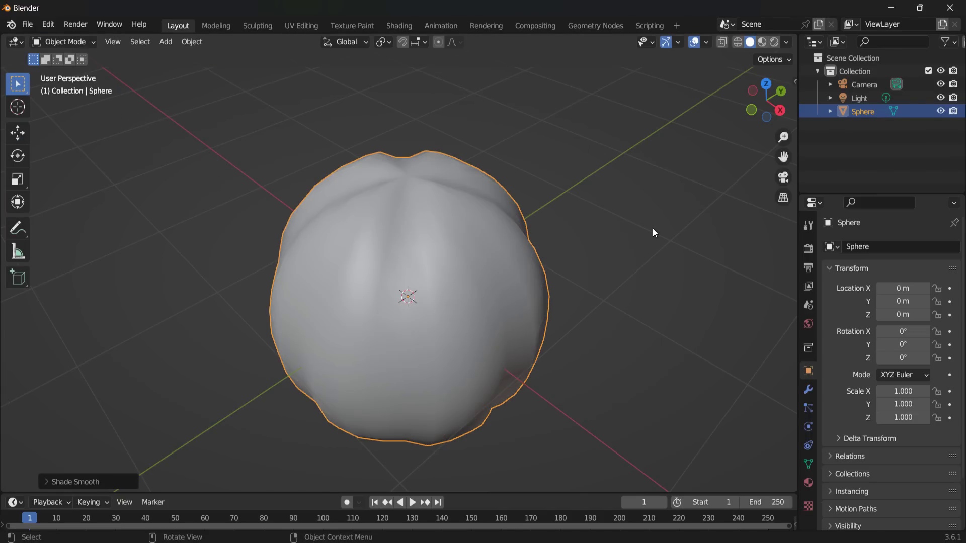
{"action": "middle_click_drag", "start_coordinate": [508, 254], "coordinate": [506, 253]}
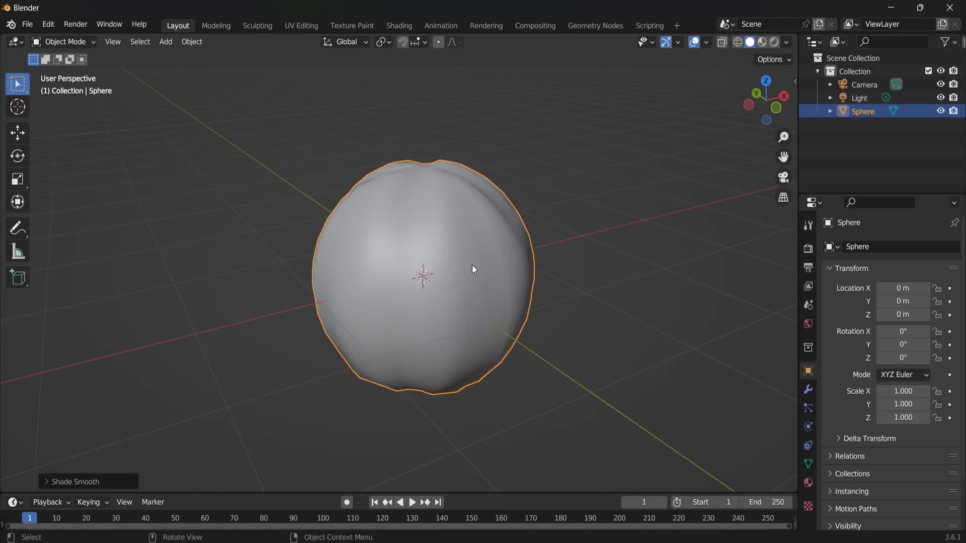
{"action": "middle_click_drag", "start_coordinate": [552, 272], "coordinate": [454, 193]}
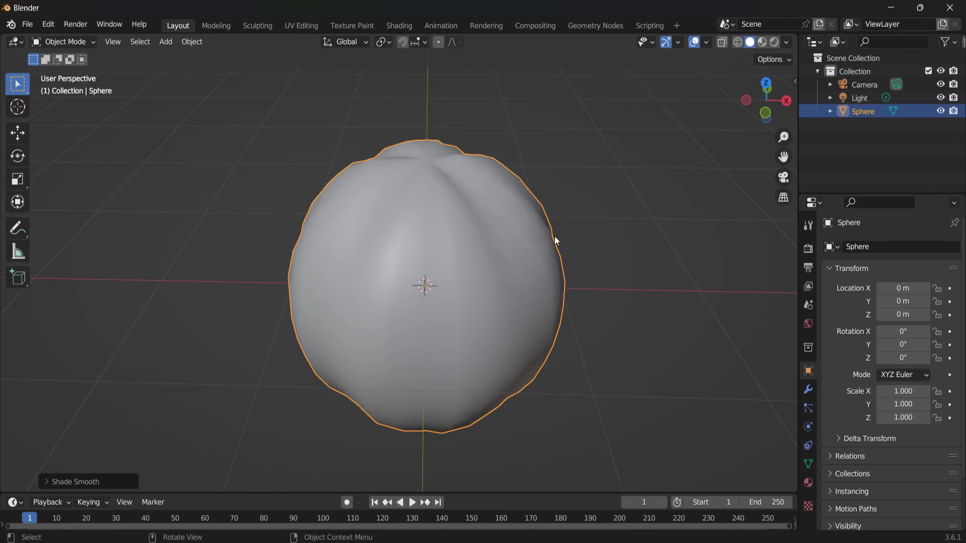
{"action": "middle_click_drag", "start_coordinate": [554, 236], "coordinate": [807, 186]}
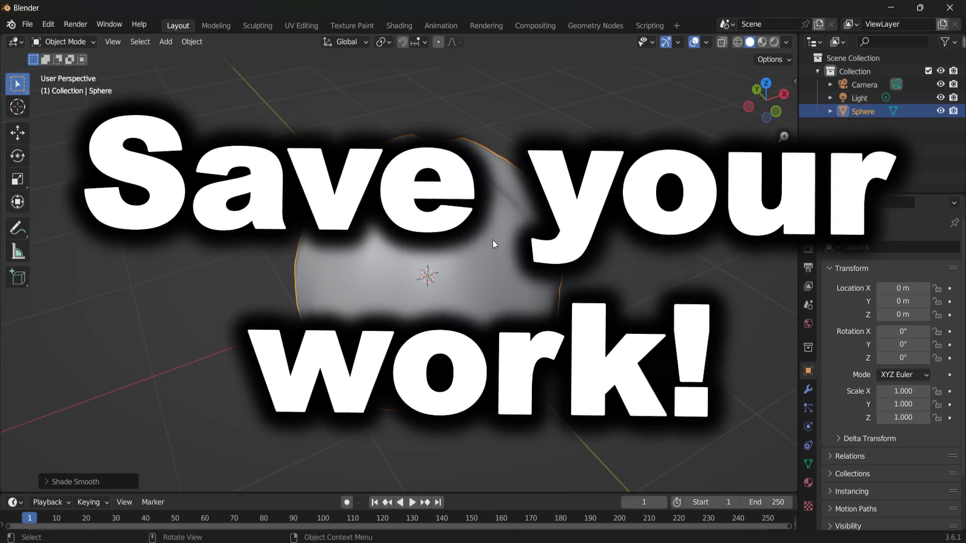
{"action": "middle_click_drag", "start_coordinate": [493, 240], "coordinate": [704, 337]}
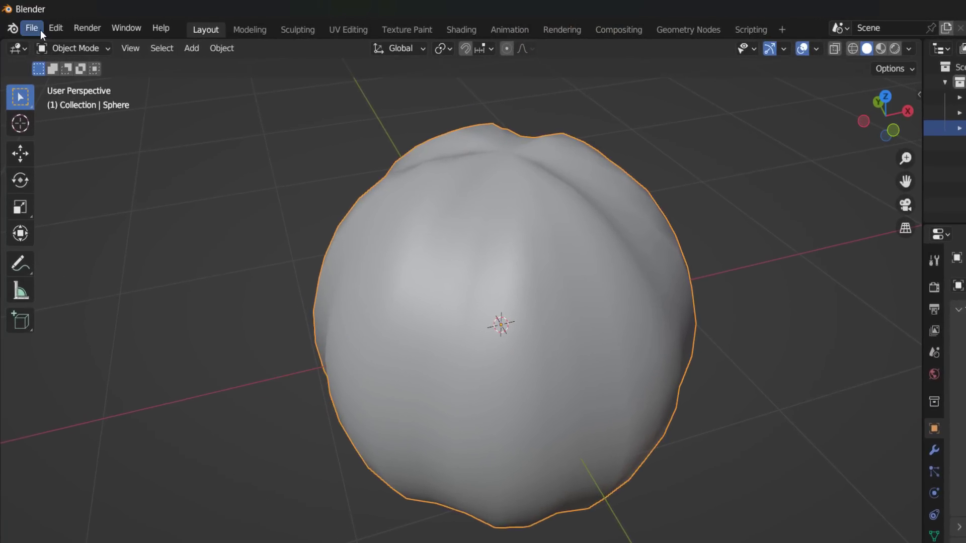
Save the project as Pumpkinblend.blend in the Roblox UGC folder
{"action": "left_click", "coordinate": [28, 24]}
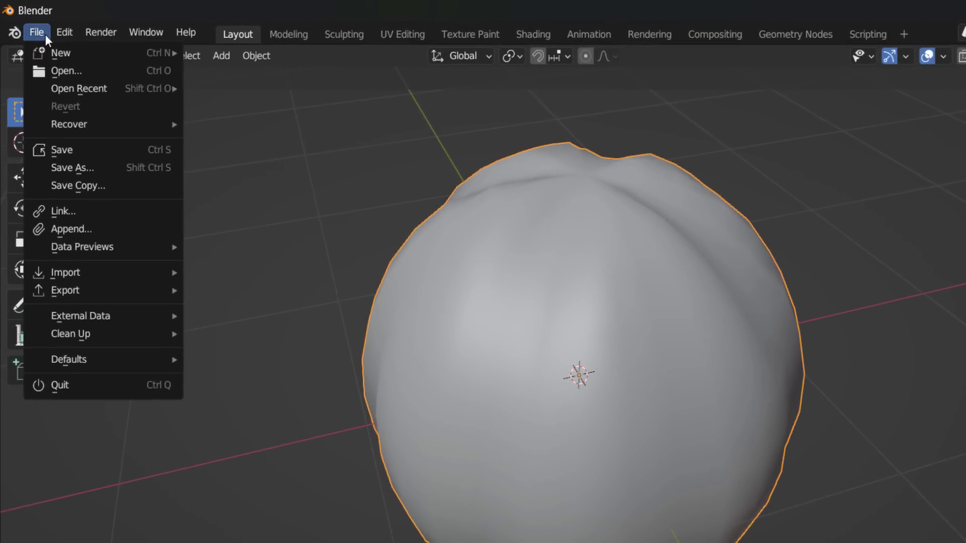
{"action": "left_click", "coordinate": [146, 194]}
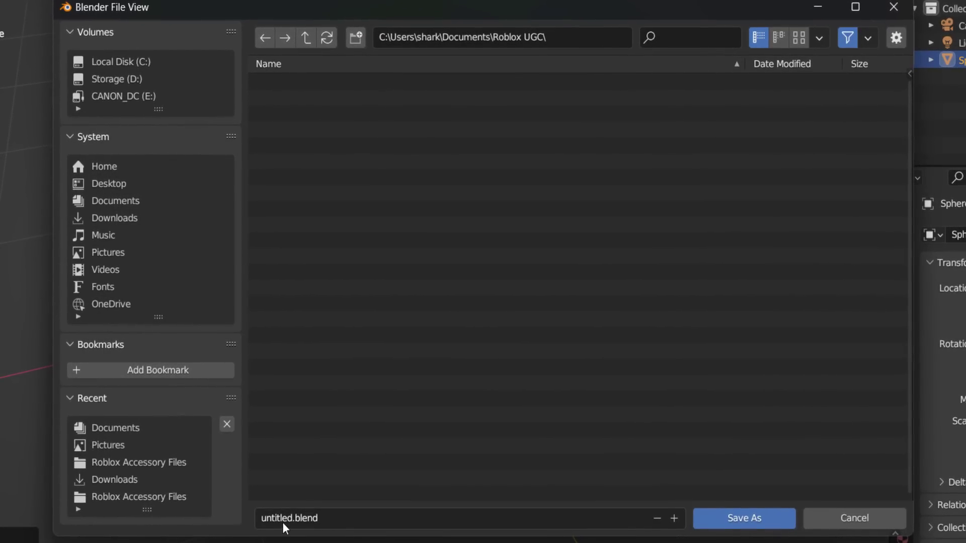
{"action": "double_click", "coordinate": [287, 518]}
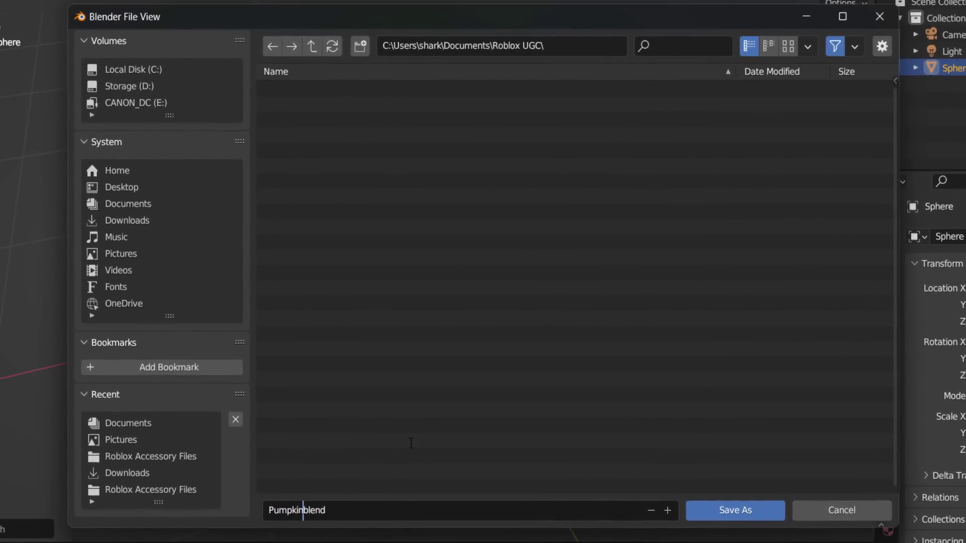
{"action": "type", "text": "Pumpkin"}
{"action": "left_click", "coordinate": [722, 510]}
{"action": "middle_click_drag", "start_coordinate": [515, 366], "coordinate": [675, 291]}
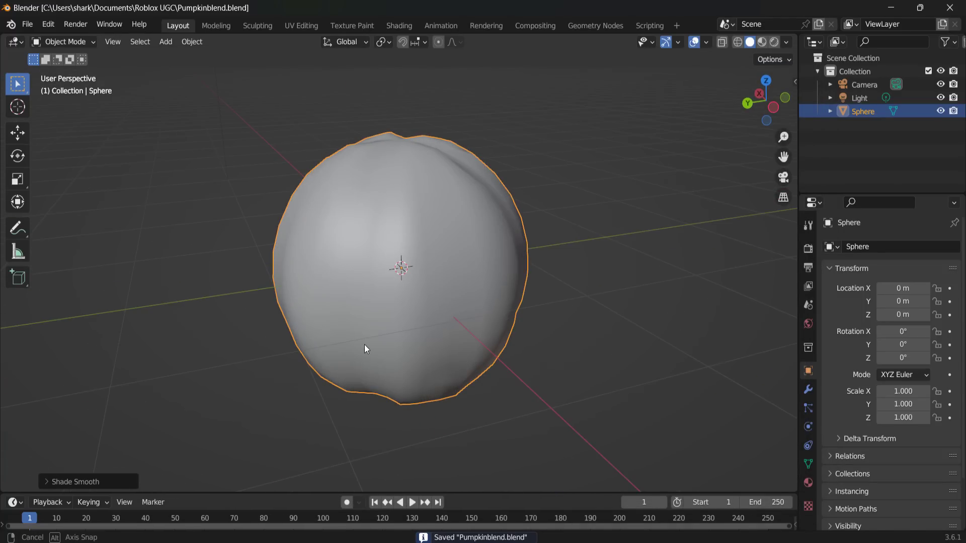
{"action": "middle_click_drag", "start_coordinate": [364, 347], "coordinate": [674, 318]}
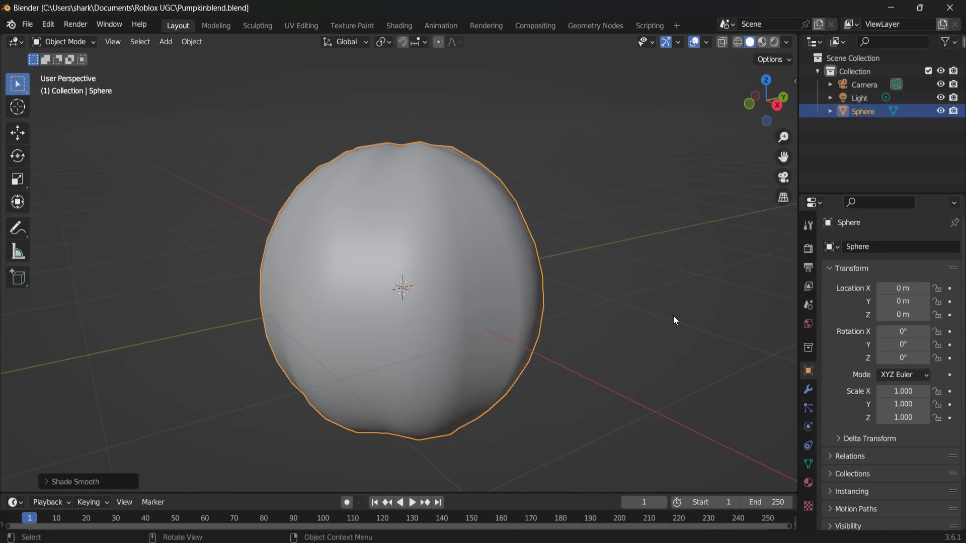
Export the pumpkin as the Wavefront OBJ file Pumpkinblend.obj in the Roblox UGC folder with the default export options
{"action": "scroll", "coordinate": [415, 264], "scroll_direction": "up", "scroll_amount": 3}
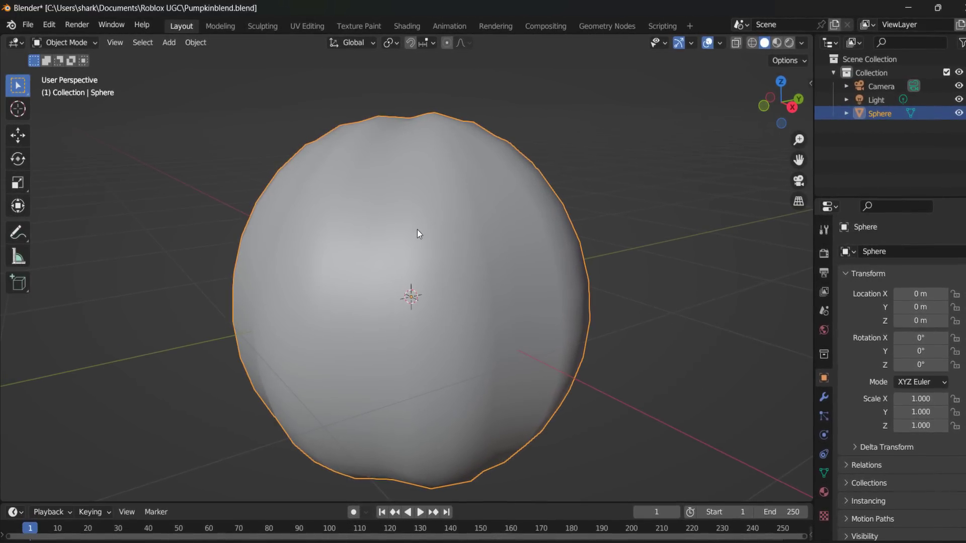
{"action": "middle_click_drag", "start_coordinate": [417, 231], "coordinate": [393, 280]}
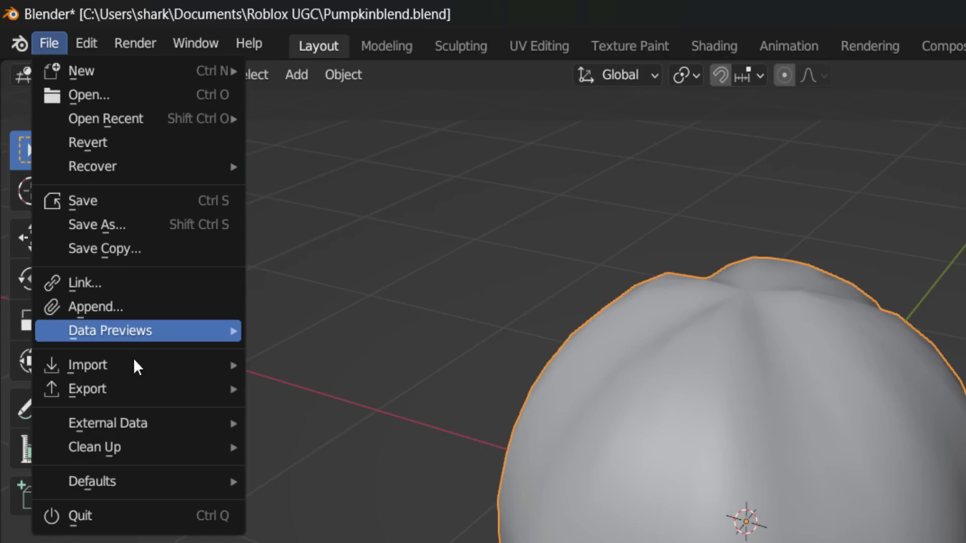
{"action": "mouse_move", "coordinate": [146, 395]}
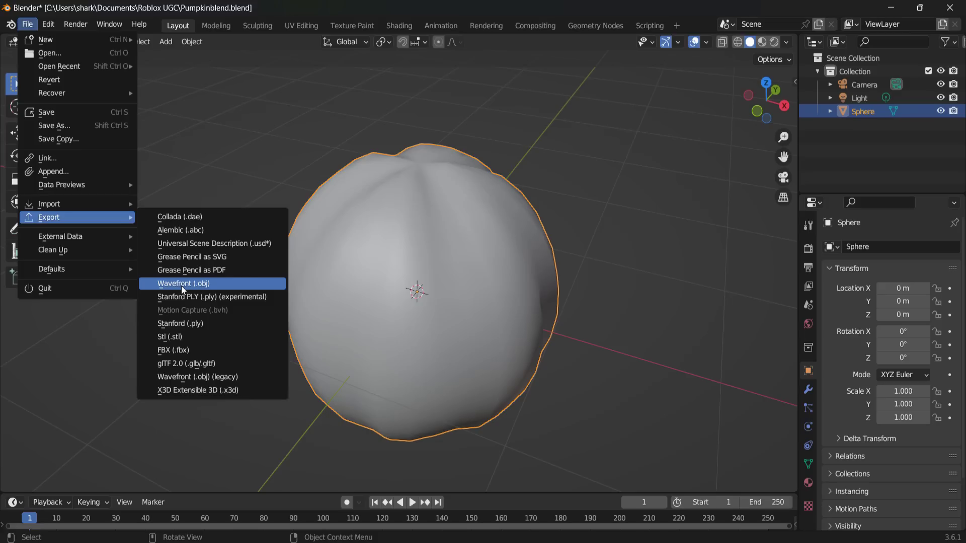
{"action": "left_click", "coordinate": [197, 283]}
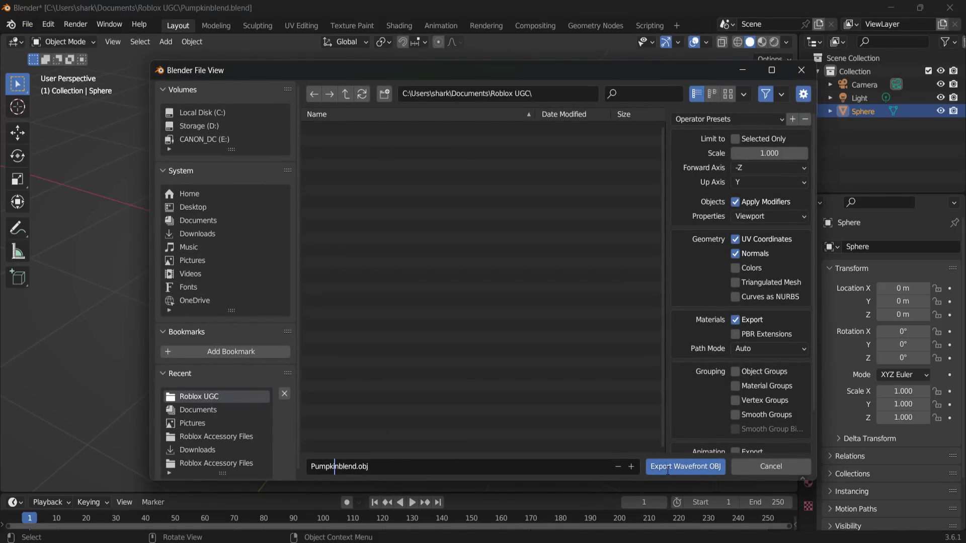
{"action": "left_click", "coordinate": [668, 470]}
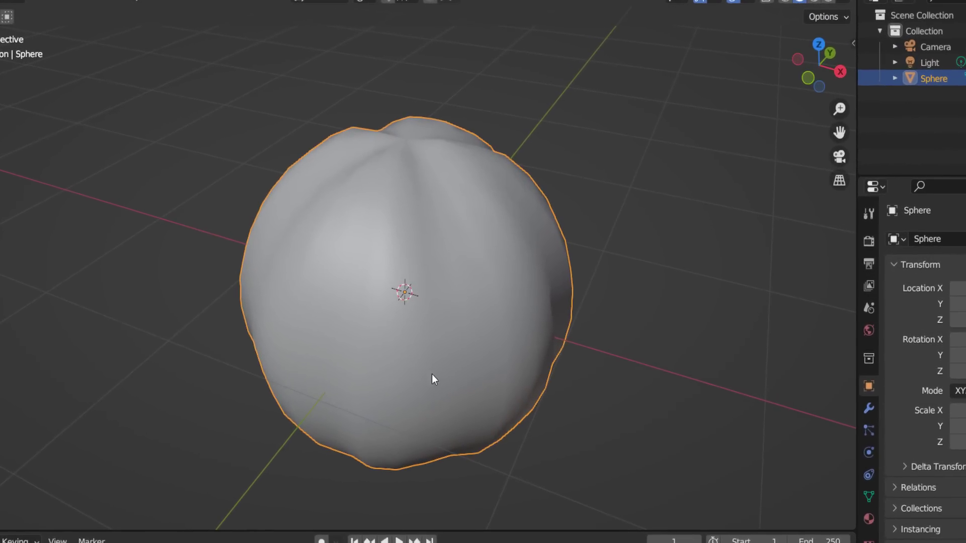
{"action": "middle_click_drag", "start_coordinate": [502, 372], "coordinate": [574, 339]}
{"action": "middle_click_drag", "start_coordinate": [630, 354], "coordinate": [602, 367]}
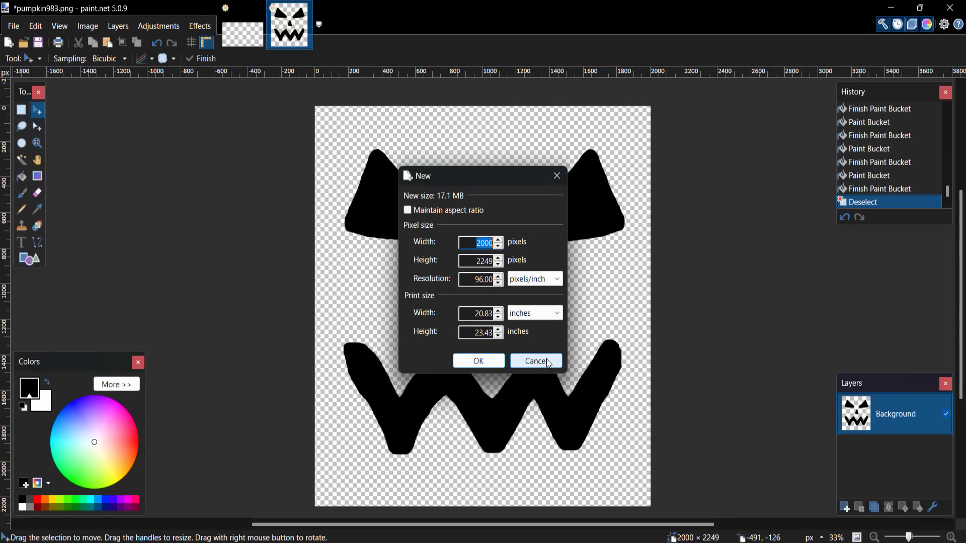
Switch to paint.net and create a new image of 2000 × 2249 pixels at 96 pixels/inch
{"action": "left_click", "coordinate": [547, 362]}
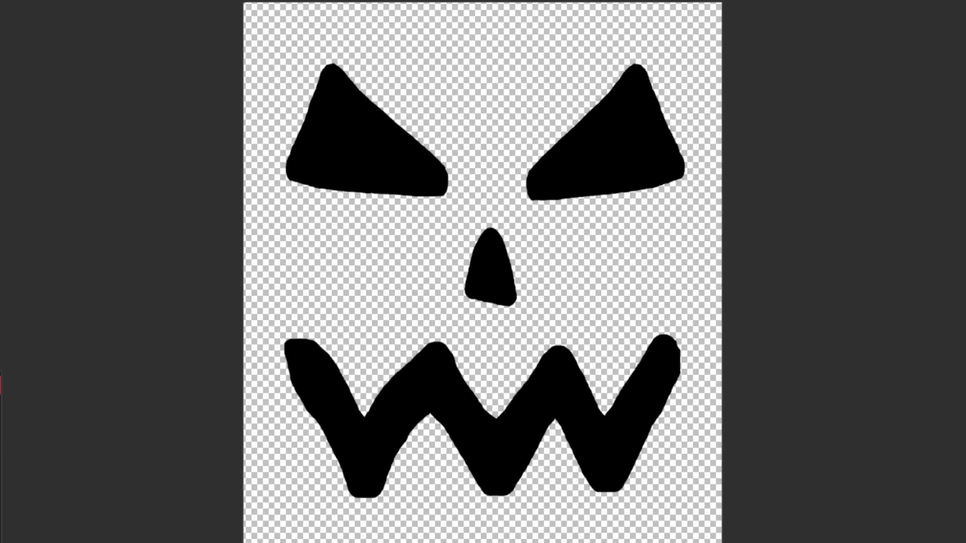
{"action": "left_click", "coordinate": [13, 26]}
{"action": "left_click", "coordinate": [28, 44]}
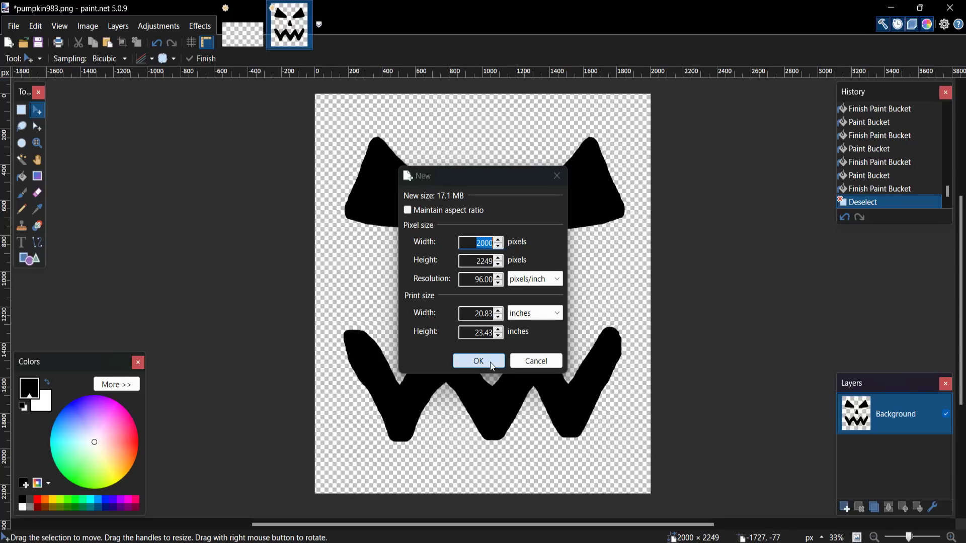
{"action": "left_click", "coordinate": [479, 362]}
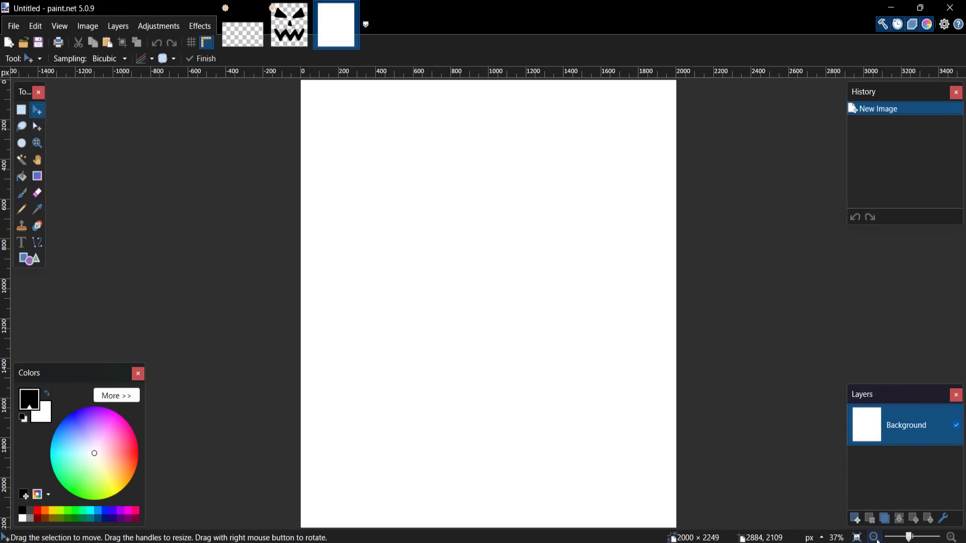
Select the entire white canvas with Rectangle Select and erase it to transparency
{"action": "left_click", "coordinate": [875, 538]}
{"action": "left_click_drag", "start_coordinate": [294, 93], "coordinate": [654, 493]}
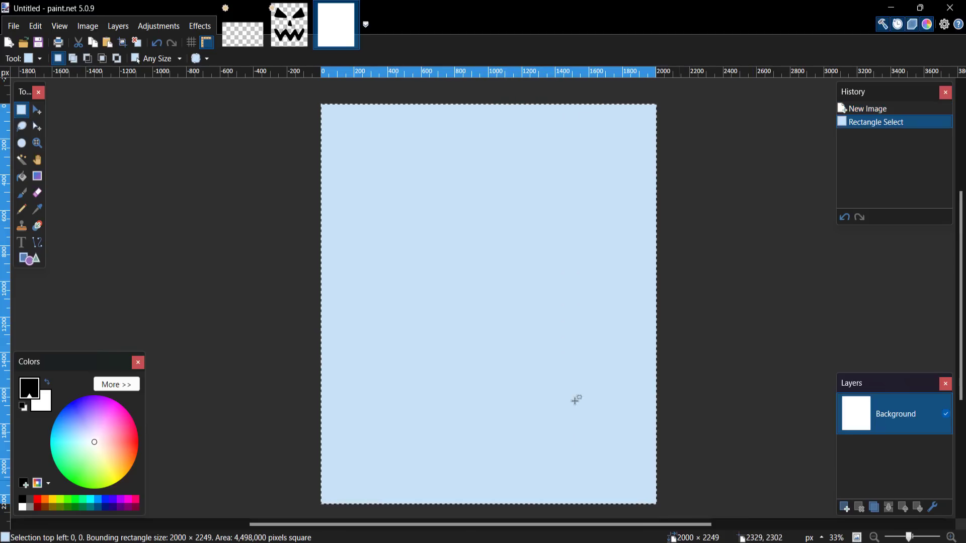
{"action": "key", "text": "Delete"}
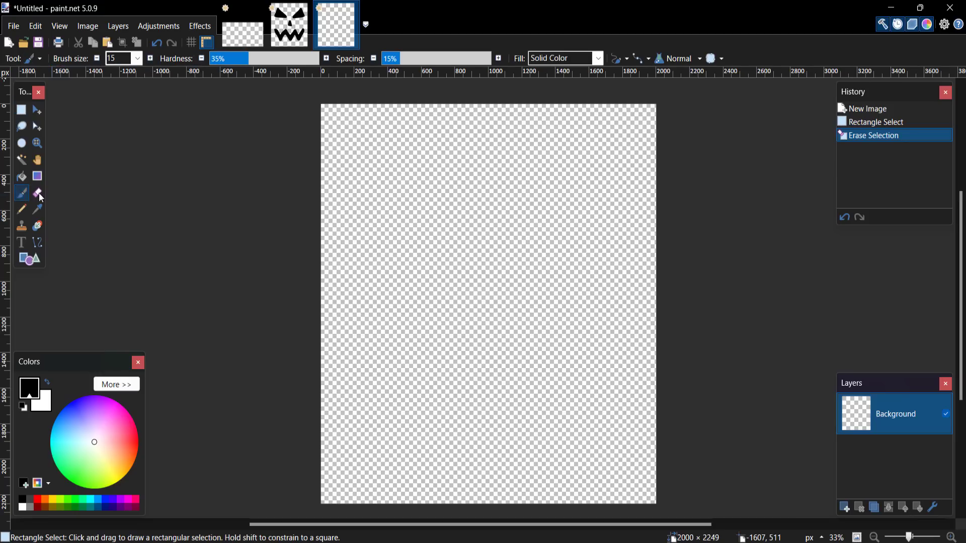
Paint black outlines of two slanted triangular eyes and a triangular nose with the Paintbrush at size 60 and 100% hardness
{"action": "left_click", "coordinate": [138, 58]}
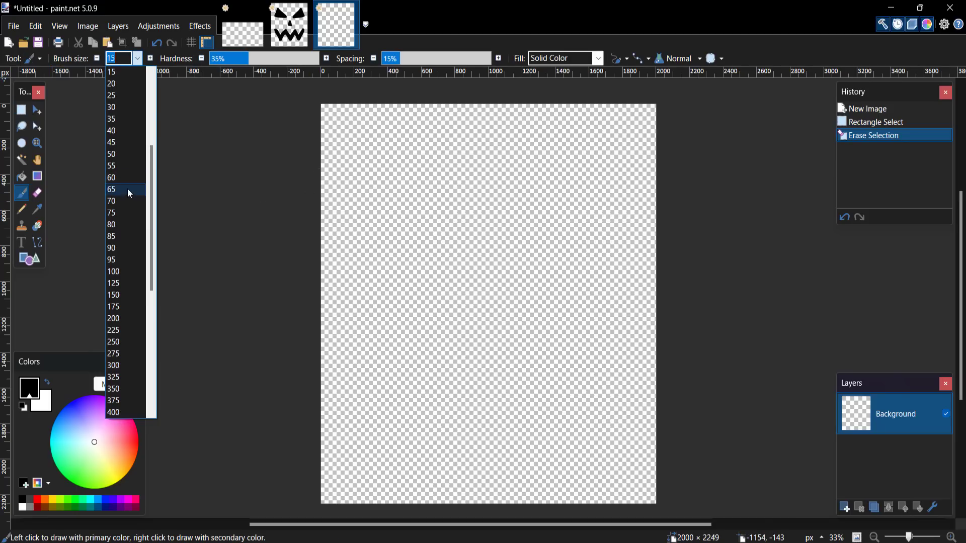
{"action": "left_click", "coordinate": [128, 177]}
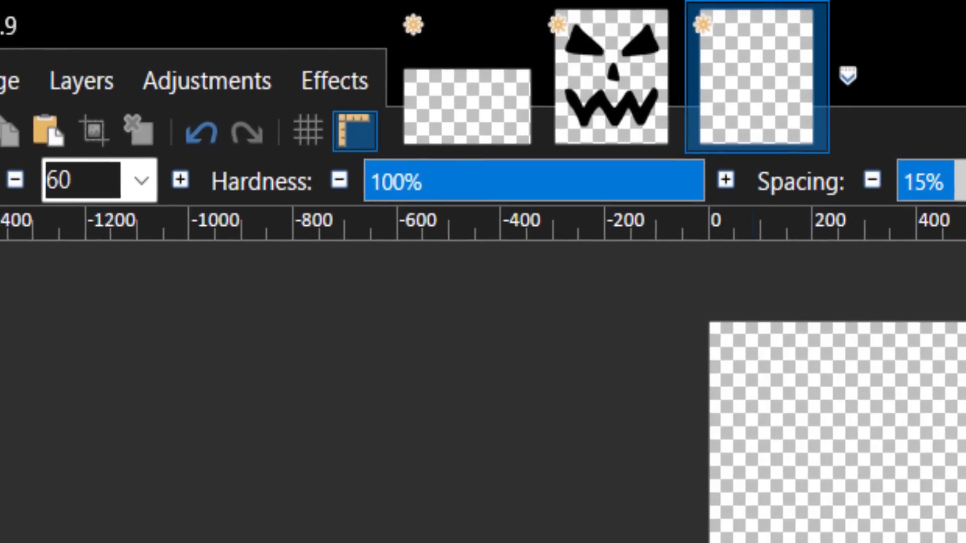
{"action": "mouse_move", "coordinate": [368, 154]}
{"action": "left_mouse_down"}
{"action": "mouse_move", "coordinate": [451, 222]}
{"action": "mouse_move", "coordinate": [364, 231]}
{"action": "mouse_move", "coordinate": [366, 154]}
{"action": "left_mouse_up"}
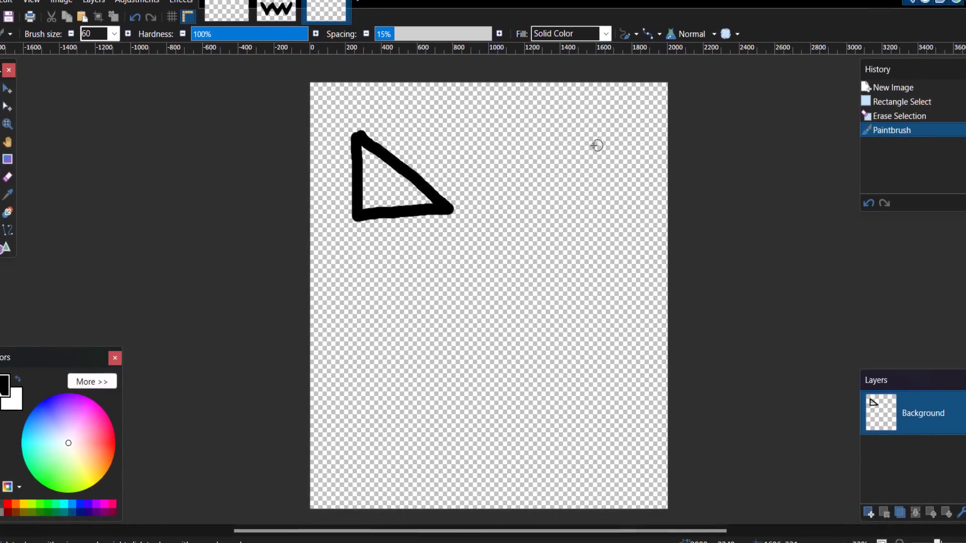
{"action": "mouse_move", "coordinate": [594, 140]}
{"action": "left_mouse_down"}
{"action": "mouse_move", "coordinate": [519, 209]}
{"action": "mouse_move", "coordinate": [596, 215]}
{"action": "mouse_move", "coordinate": [625, 181]}
{"action": "mouse_move", "coordinate": [638, 101]}
{"action": "left_mouse_up"}
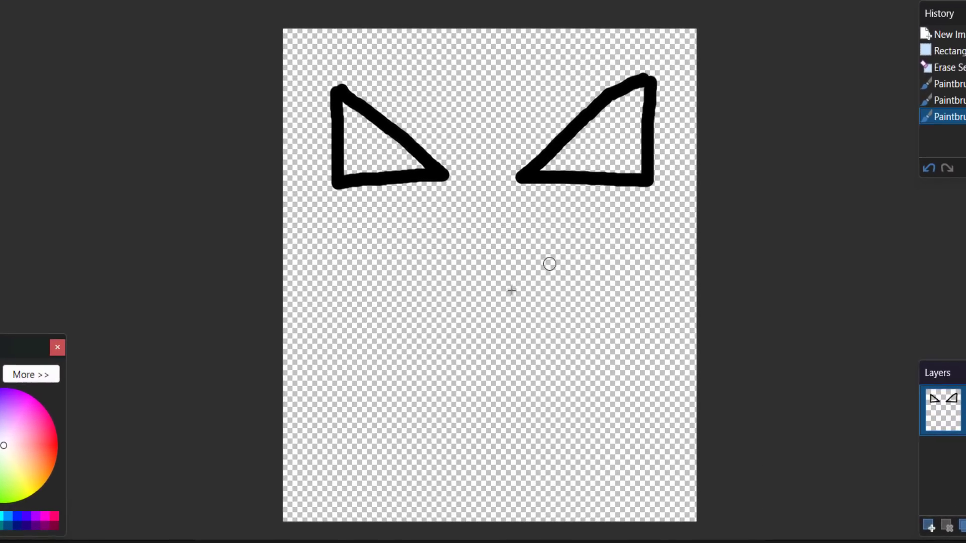
{"action": "left_click_drag", "start_coordinate": [515, 332], "coordinate": [477, 328]}
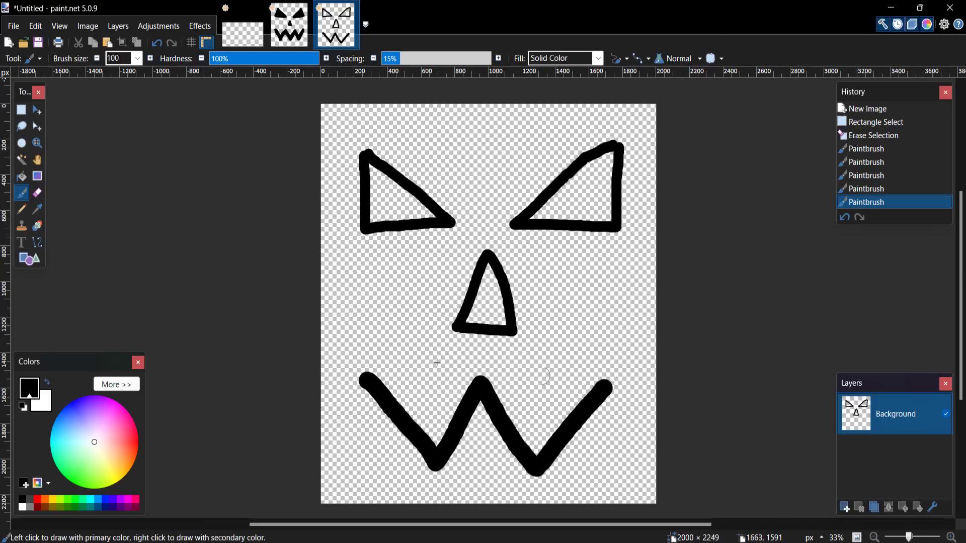
Undo the mouth stroke and repaint it as a wider black zigzag with three lower points at brush size 100
{"action": "key", "text": "ctrl+z"}
{"action": "mouse_move", "coordinate": [359, 381]}
{"action": "left_mouse_down"}
{"action": "mouse_move", "coordinate": [409, 453]}
{"action": "mouse_move", "coordinate": [541, 393]}
{"action": "left_mouse_up"}
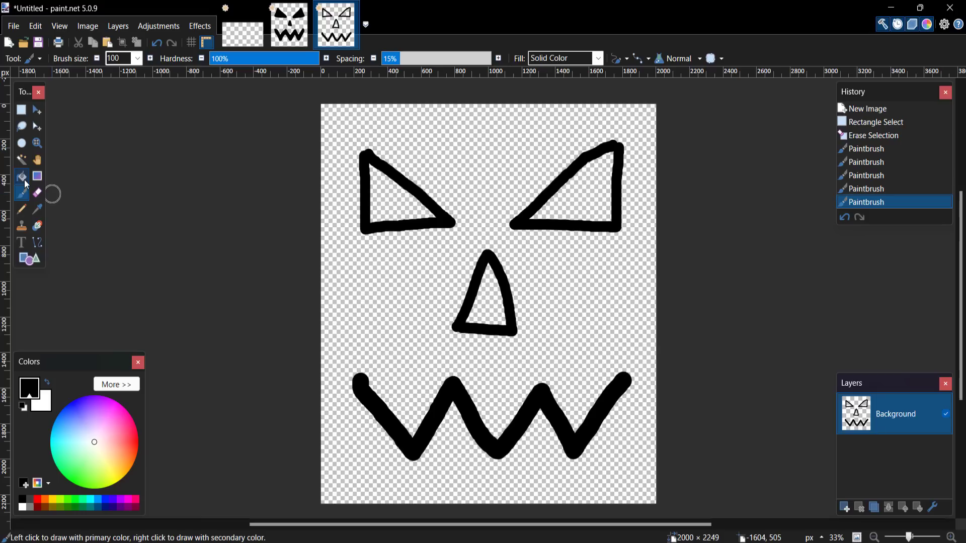
Fill the insides of both eyes and the nose with black using the Paint Bucket
{"action": "key", "text": "f"}
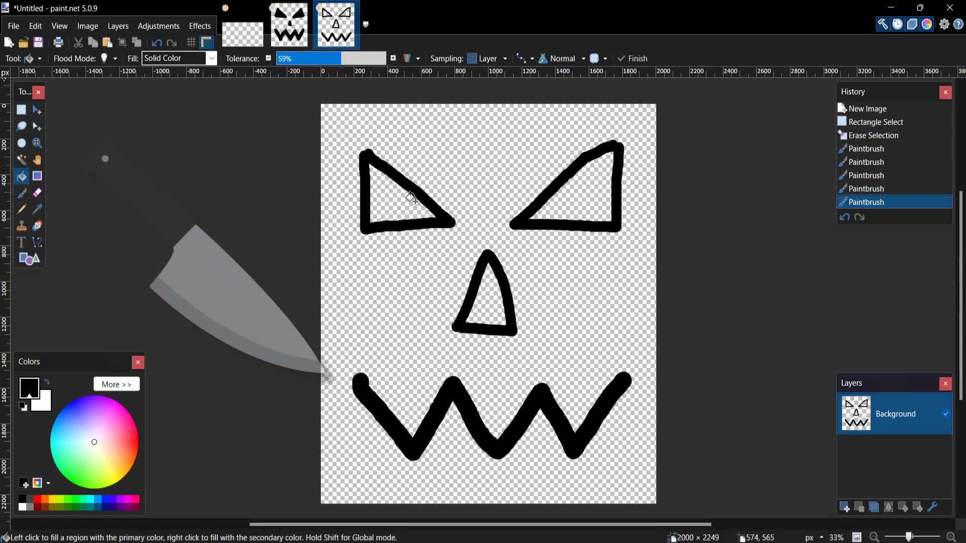
{"action": "left_click", "coordinate": [391, 147]}
{"action": "left_click", "coordinate": [486, 290]}
{"action": "left_click", "coordinate": [599, 208]}
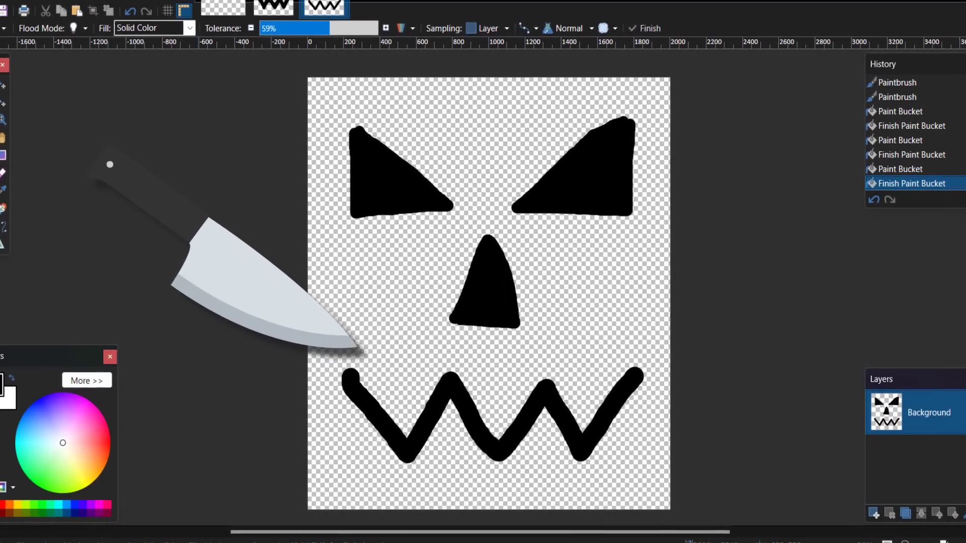
{"action": "left_click", "coordinate": [455, 389]}
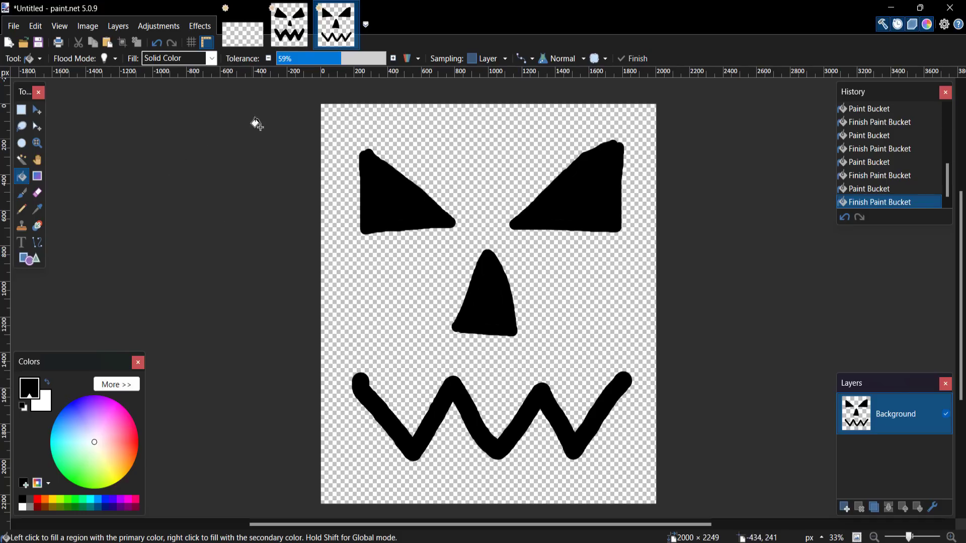
Thicken the zigzag mouth with the black Paintbrush at size 100, and switch to the other open pumpkin face image
{"action": "key", "text": "b"}
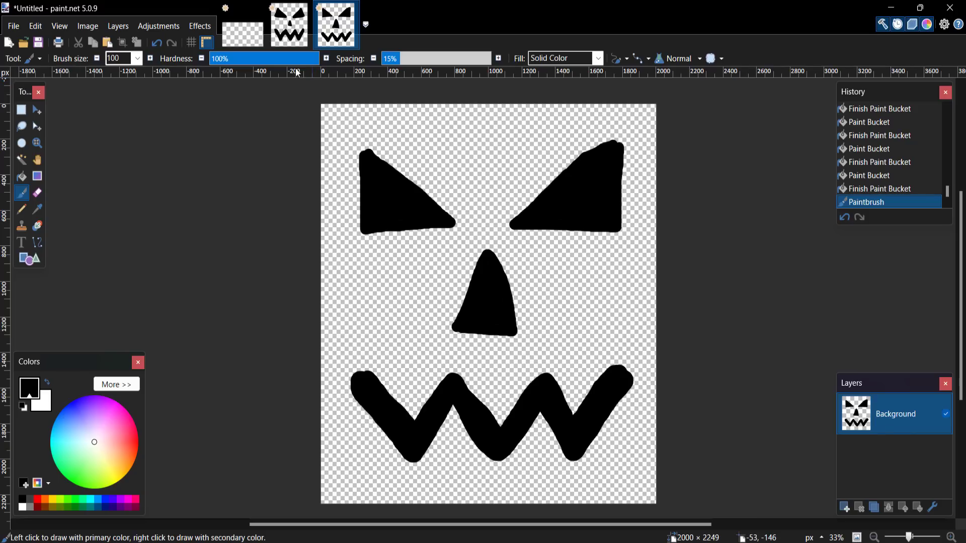
{"action": "left_click", "coordinate": [294, 35]}
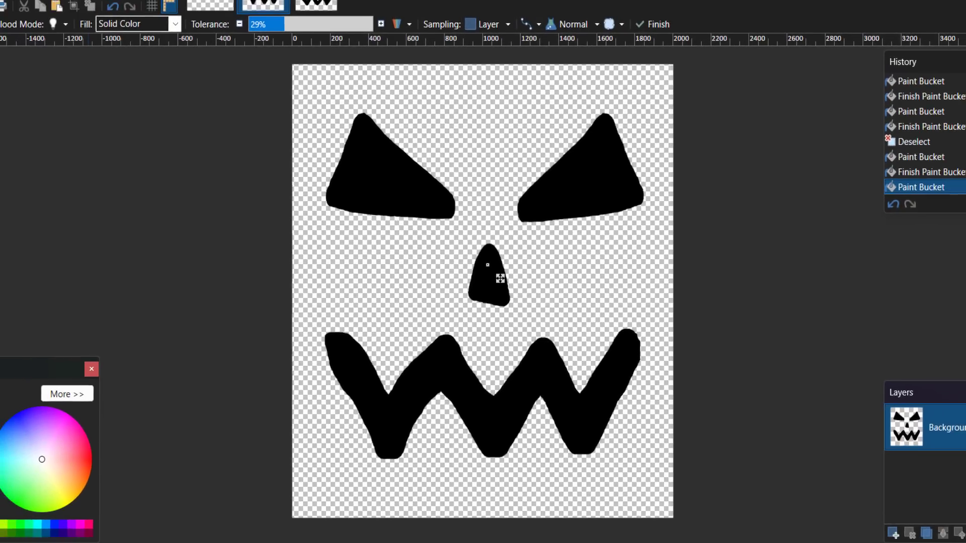
Save the pumpkin face image as the PNG "pumpkin face template" in the Roblox UGC folder with auto-detect bit depth
{"action": "left_click", "coordinate": [13, 25]}
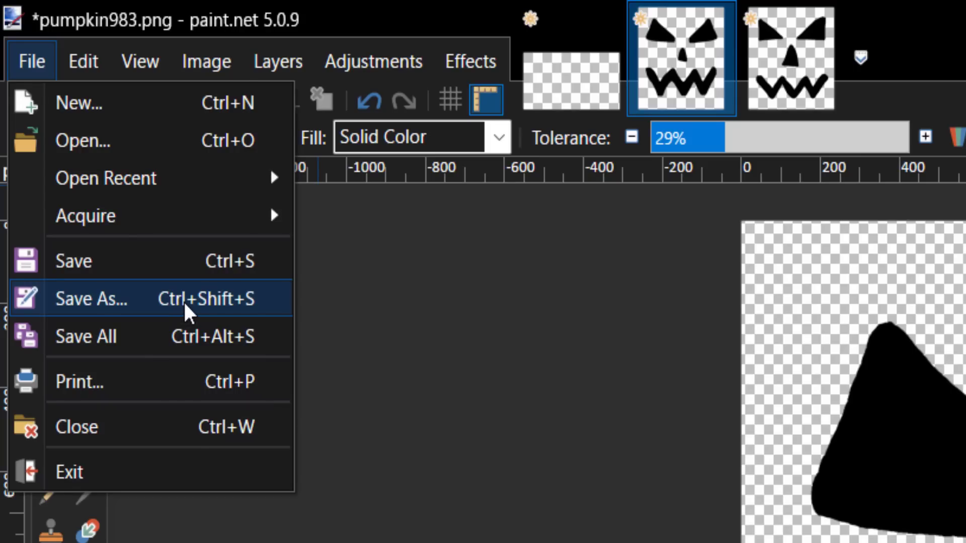
{"action": "left_click", "coordinate": [186, 304]}
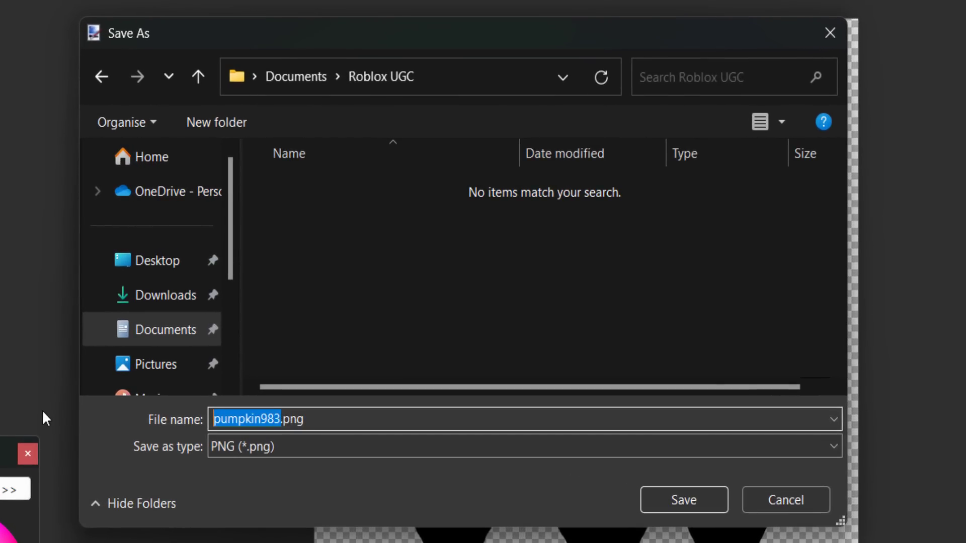
{"action": "type", "text": "pumpkin face template"}
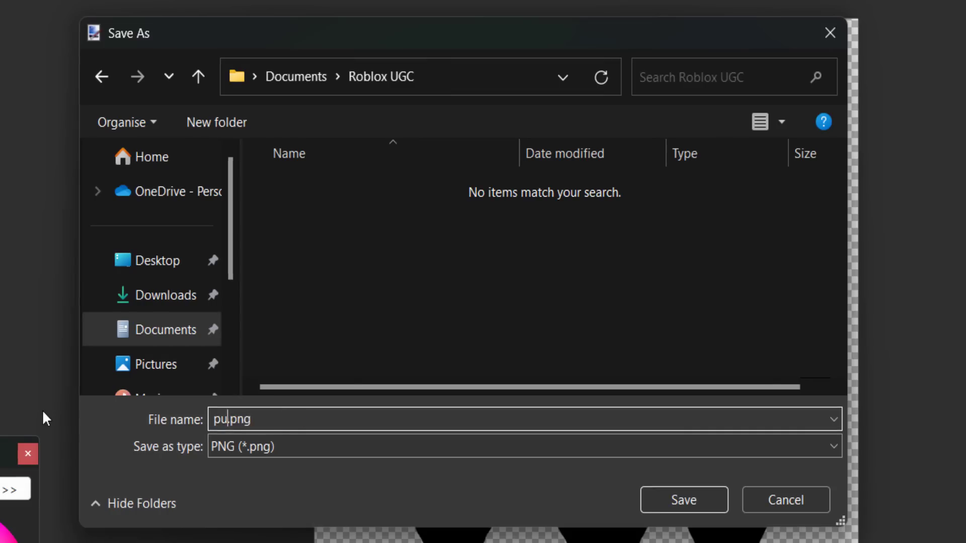
{"action": "left_click", "coordinate": [654, 497]}
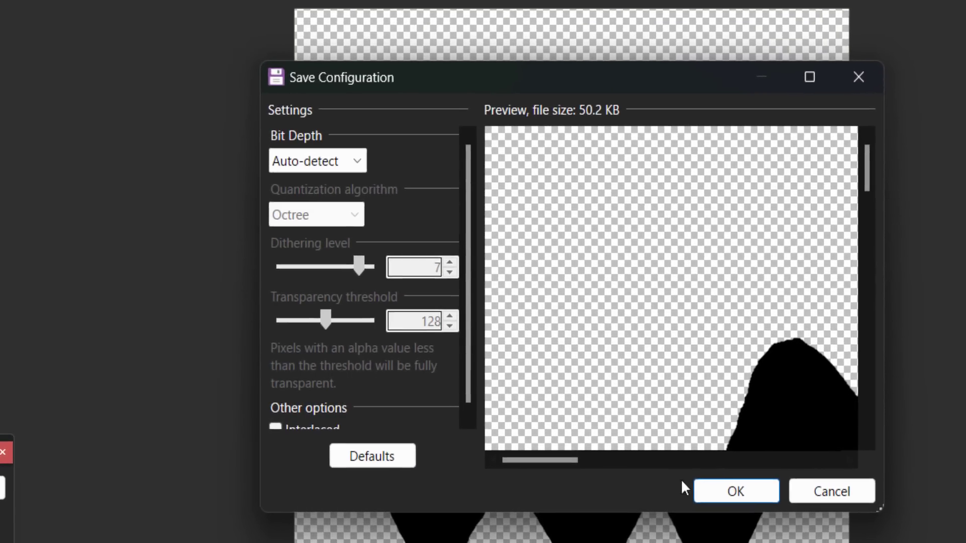
{"action": "left_click", "coordinate": [715, 492]}
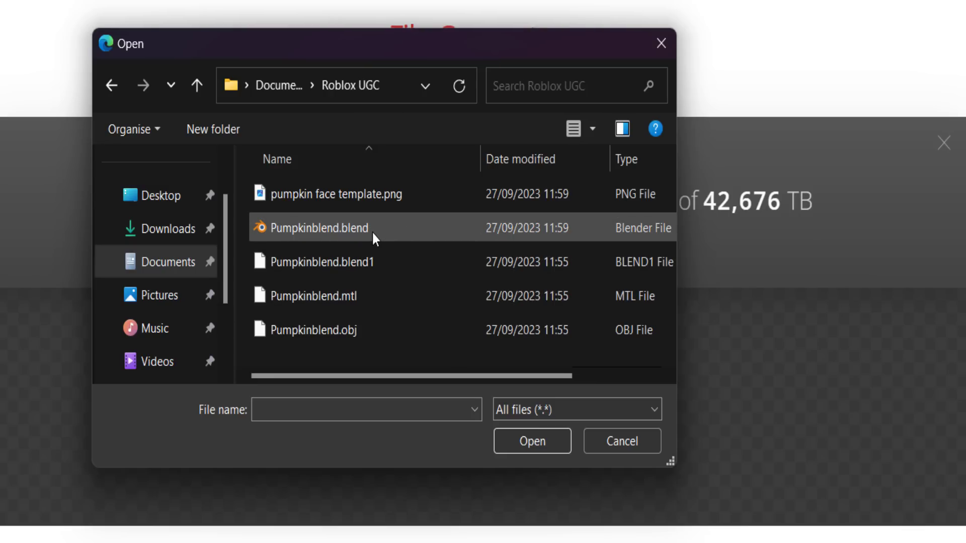
Upload pumpkin face template.png to the Convertio file converter and convert it to SVG
{"action": "left_click", "coordinate": [345, 197]}
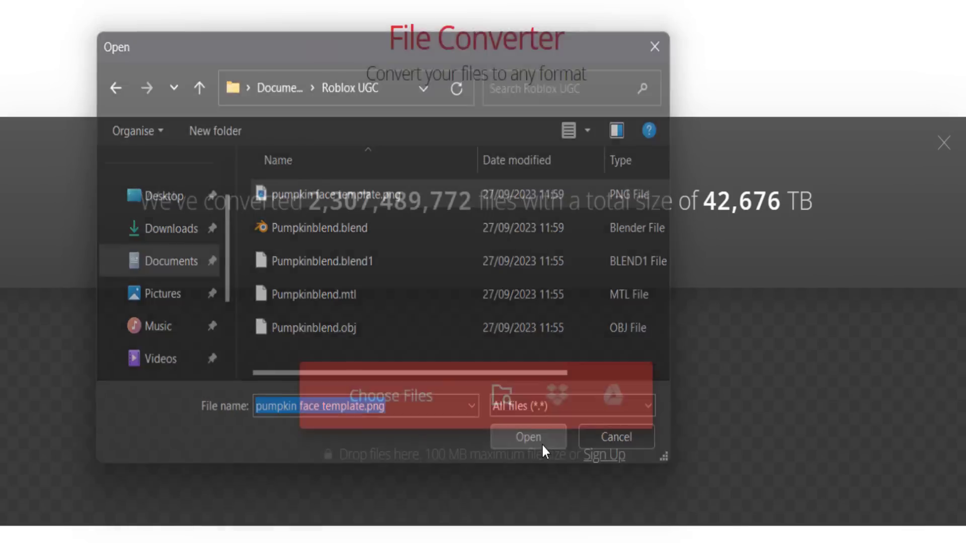
{"action": "left_click", "coordinate": [532, 441]}
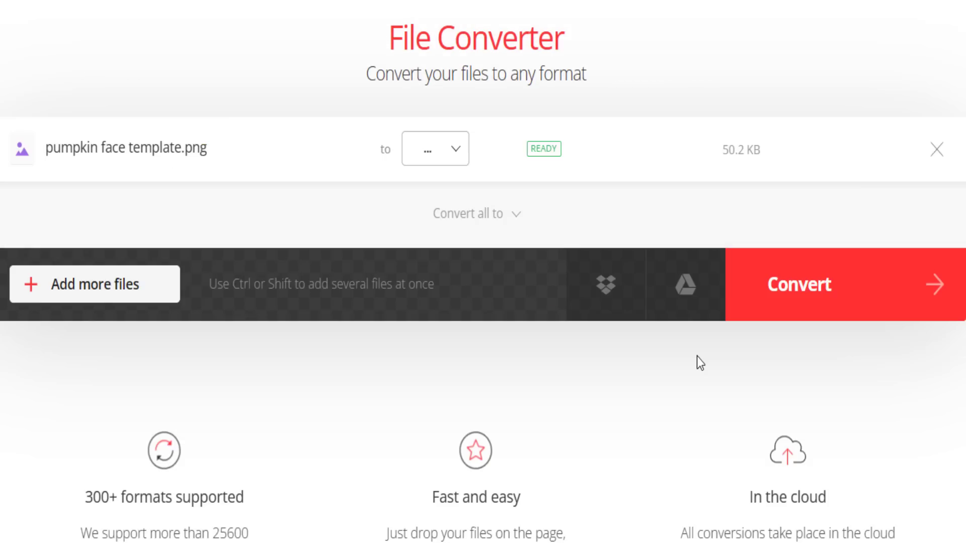
{"action": "left_click", "coordinate": [455, 153]}
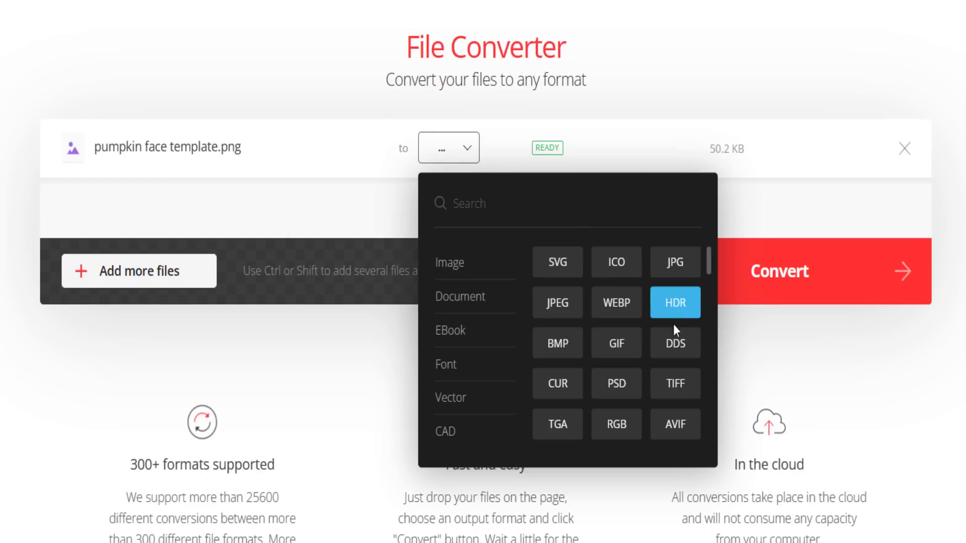
{"action": "left_click", "coordinate": [559, 262]}
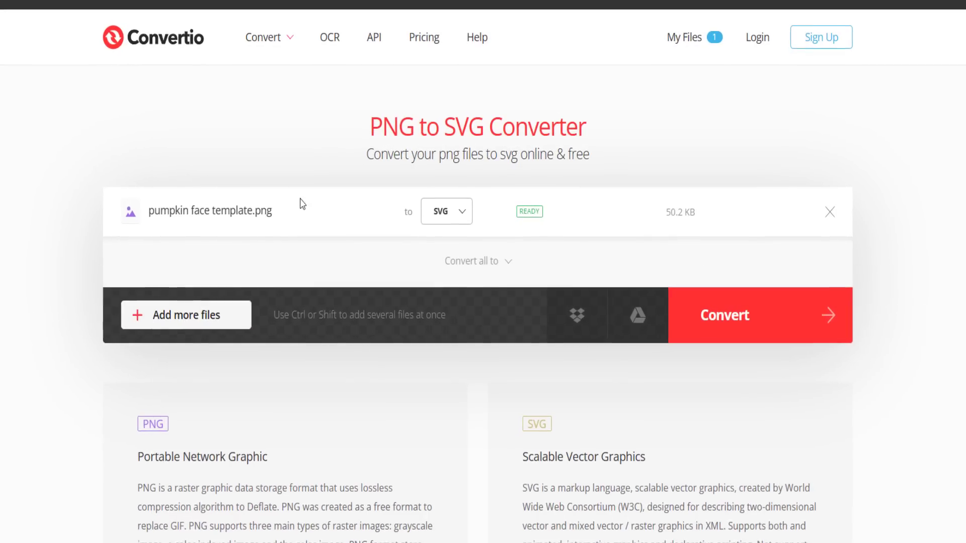
{"action": "left_click", "coordinate": [733, 309]}
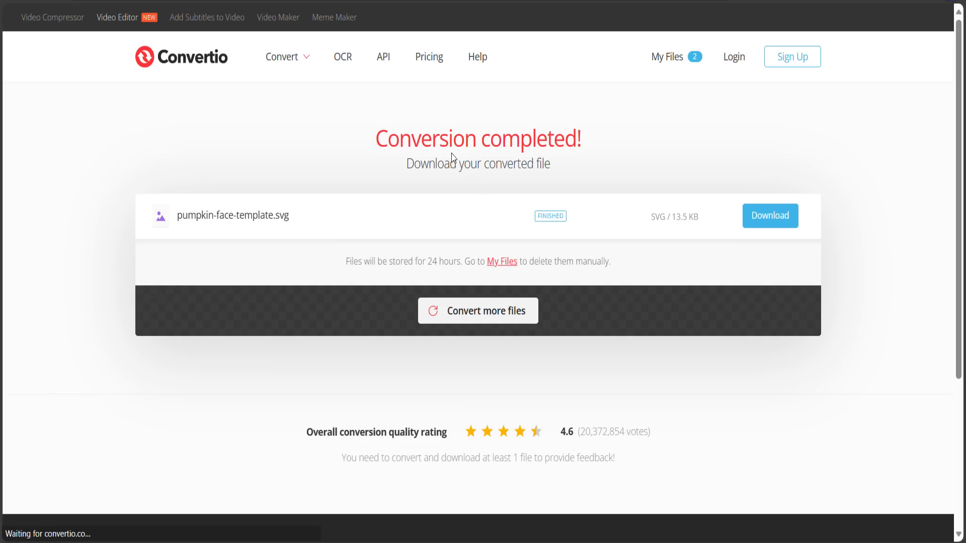
{"action": "left_click_drag", "start_coordinate": [377, 138], "coordinate": [556, 145]}
{"action": "left_click", "coordinate": [585, 164]}
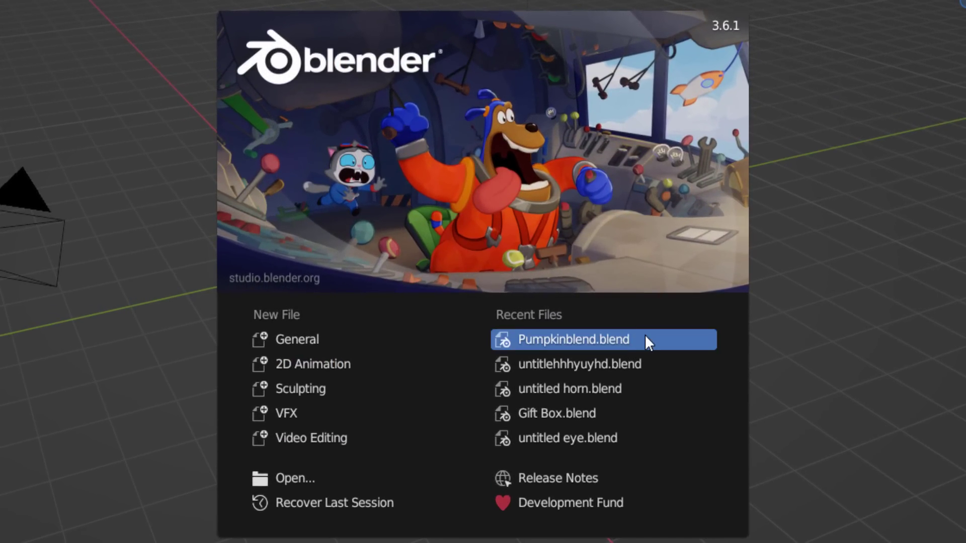
Switch to Blender, dismiss the splash screen and delete the default cube from the new scene
{"action": "left_click", "coordinate": [821, 201]}
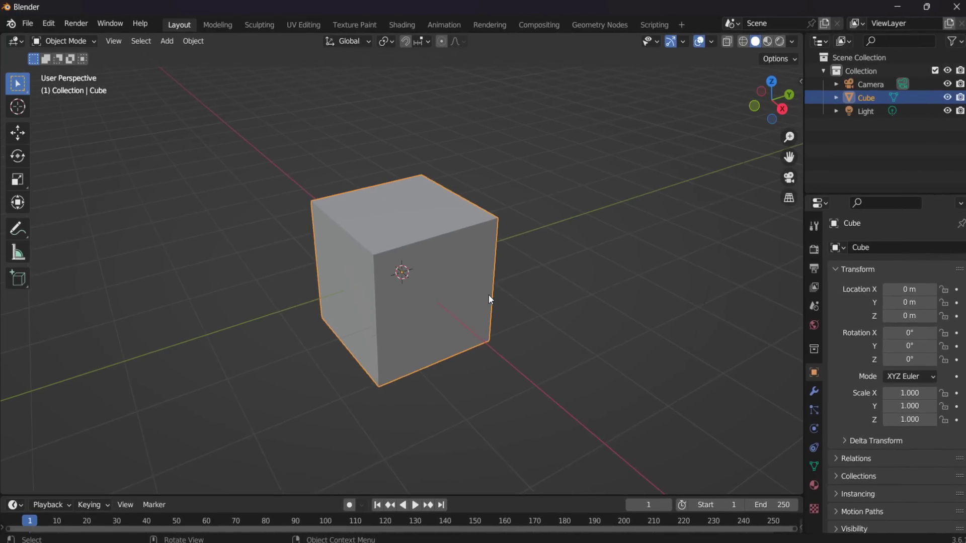
{"action": "scroll", "coordinate": [483, 294], "scroll_direction": "up", "scroll_amount": 3}
{"action": "key", "text": "Delete"}
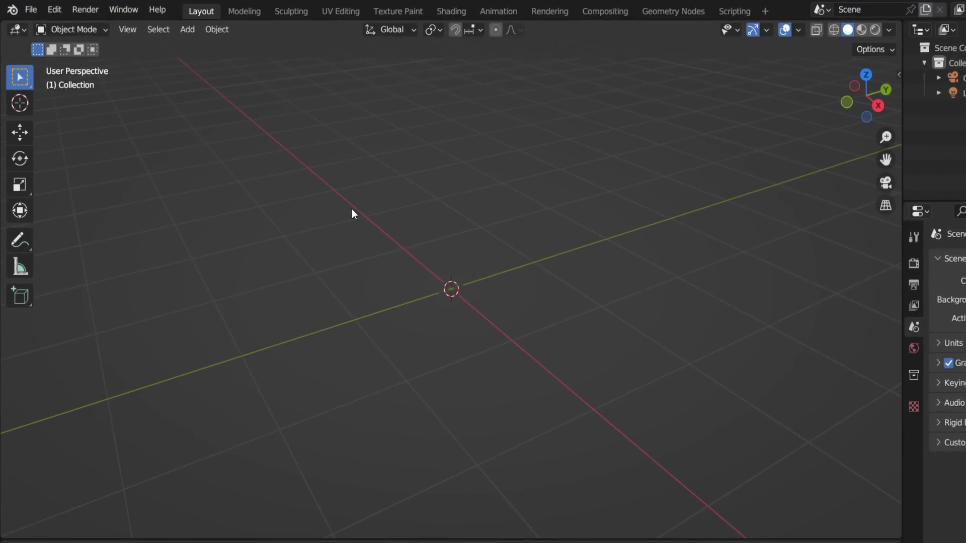
Import pumpkin-face-template.svg from the Roblox UGC folder as Scalable Vector Graphics
{"action": "left_click", "coordinate": [30, 26]}
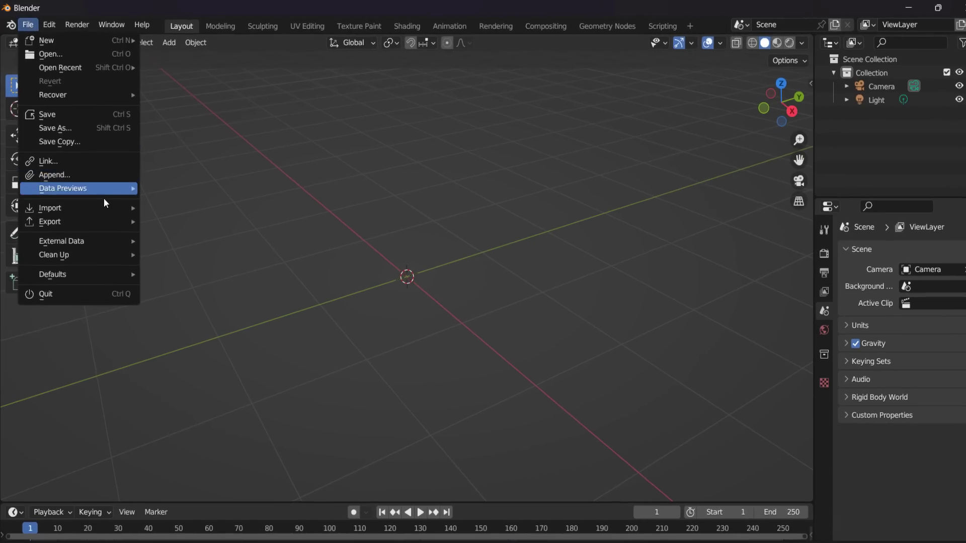
{"action": "mouse_move", "coordinate": [107, 204]}
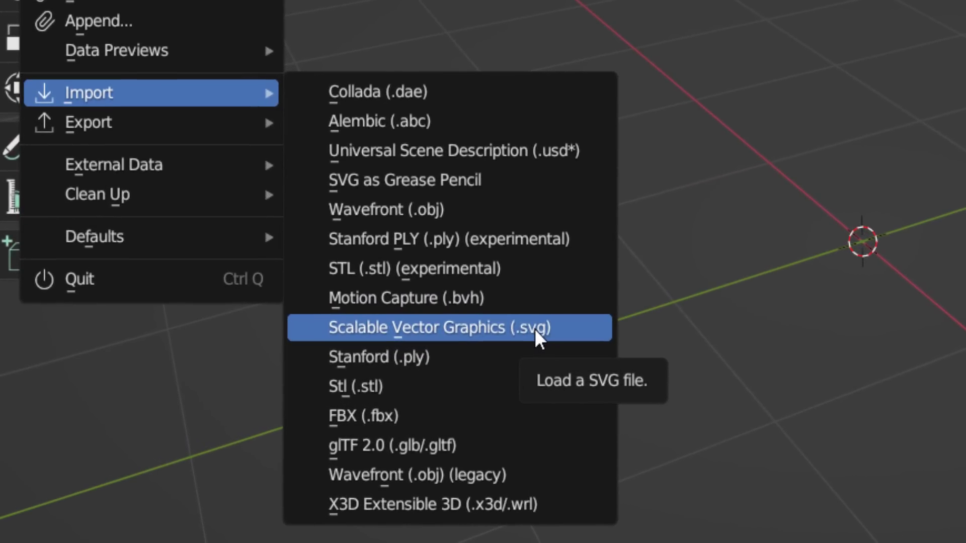
{"action": "left_click", "coordinate": [545, 330]}
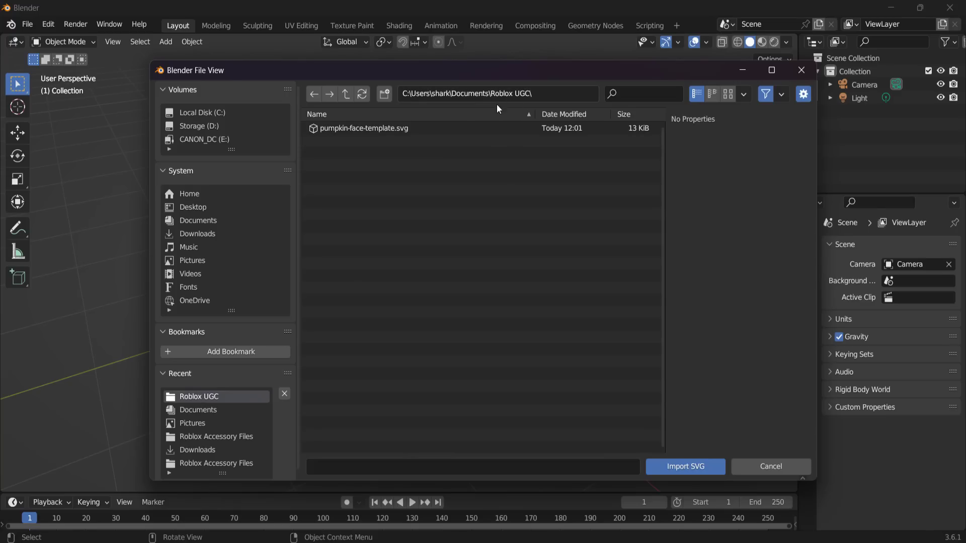
{"action": "left_click", "coordinate": [407, 128]}
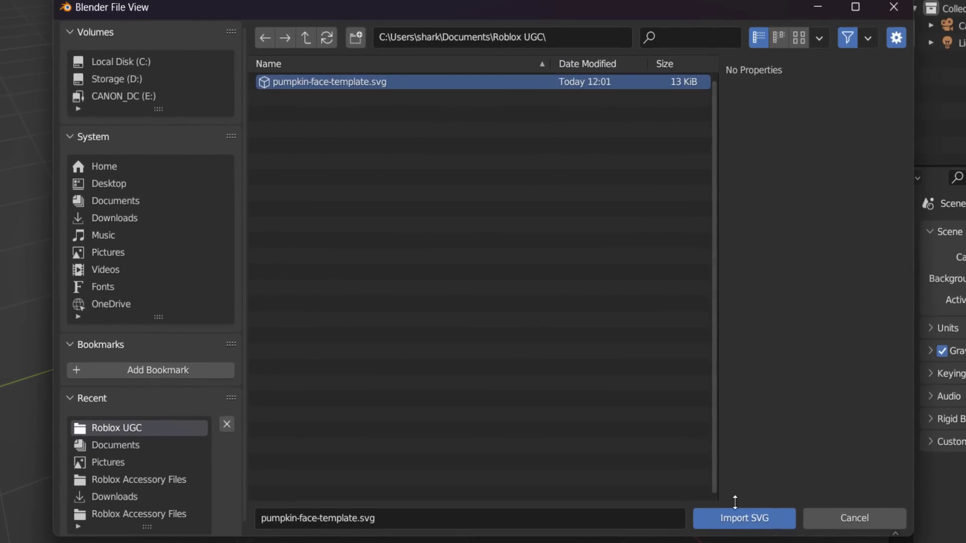
{"action": "left_click", "coordinate": [736, 515]}
Select both eyes, the nose and the mouth curves, and join them into one object
{"action": "scroll", "coordinate": [432, 277], "scroll_direction": "up", "scroll_amount": 10}
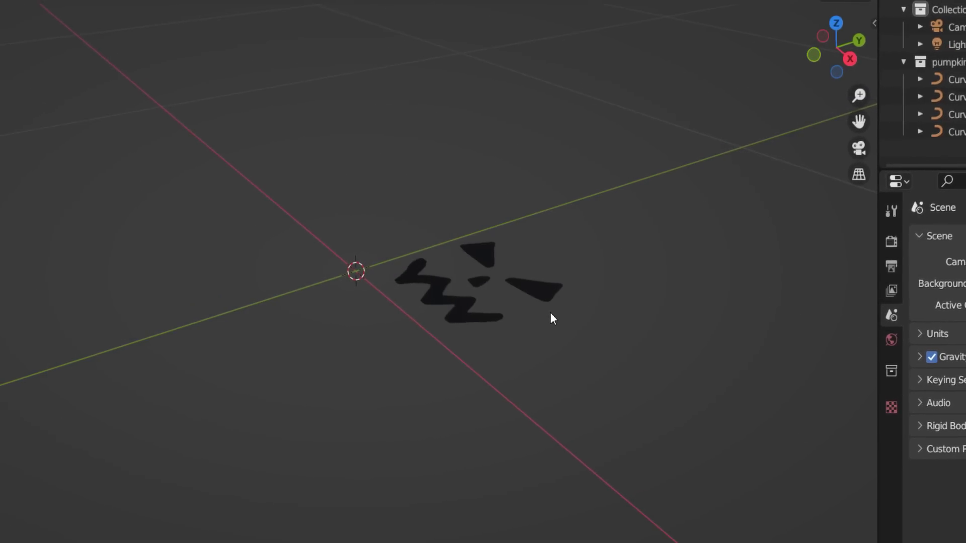
{"action": "middle_click_drag", "start_coordinate": [551, 317], "coordinate": [625, 381]}
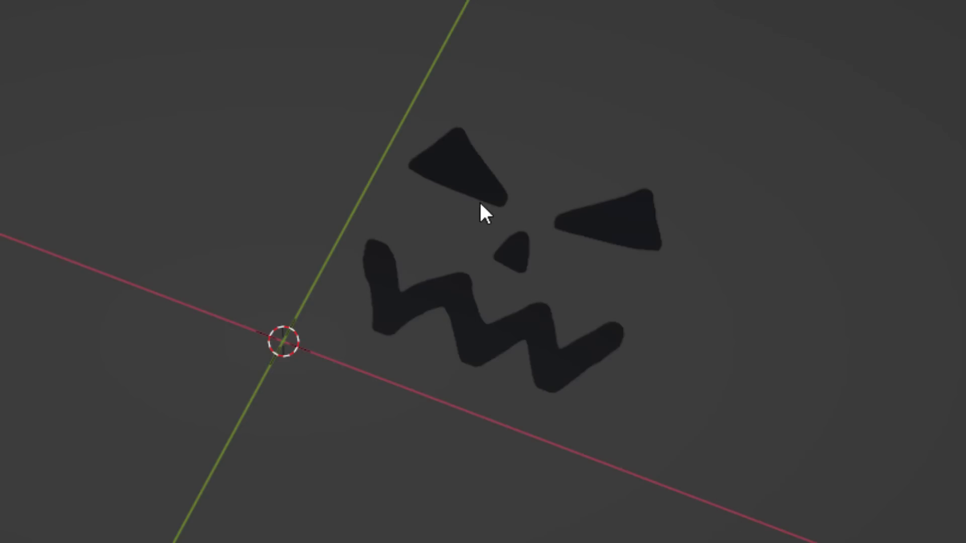
{"action": "left_click", "coordinate": [479, 187]}
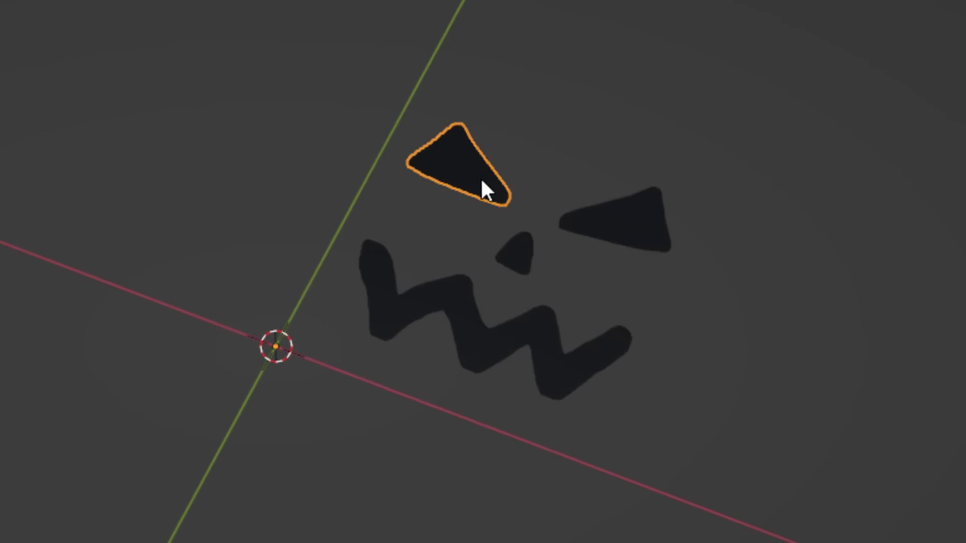
{"action": "left_click", "coordinate": [614, 215], "text": "shift"}
{"action": "left_click", "coordinate": [521, 274], "text": "shift"}
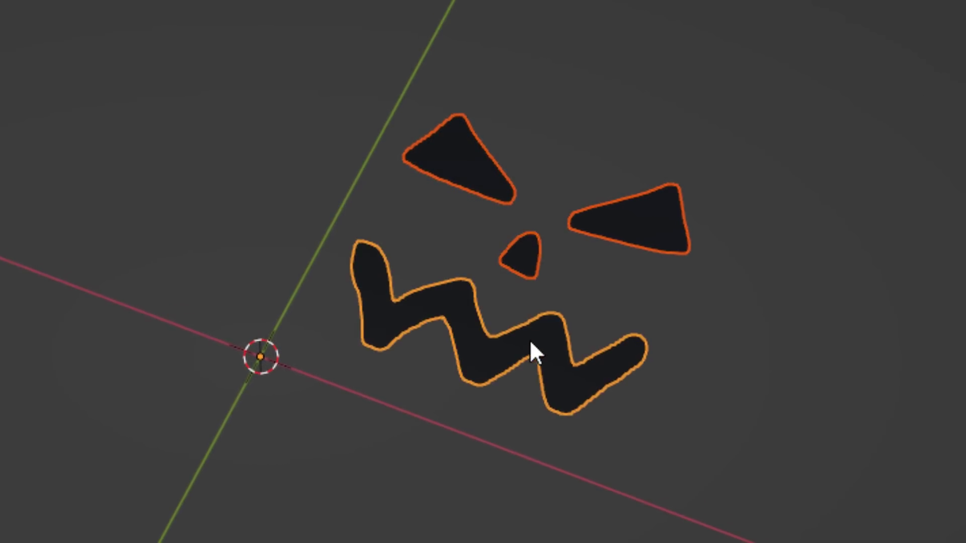
{"action": "right_click", "coordinate": [553, 347]}
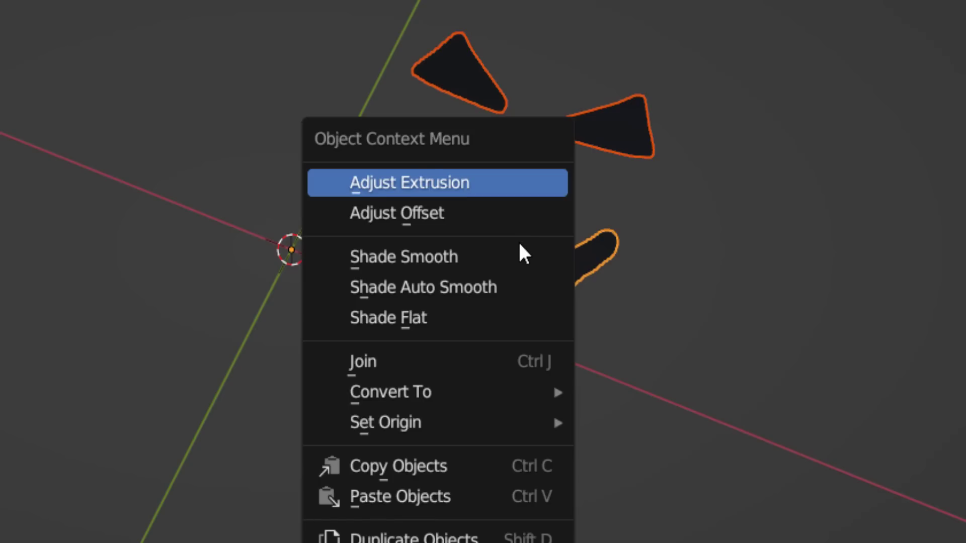
{"action": "left_click", "coordinate": [479, 361]}
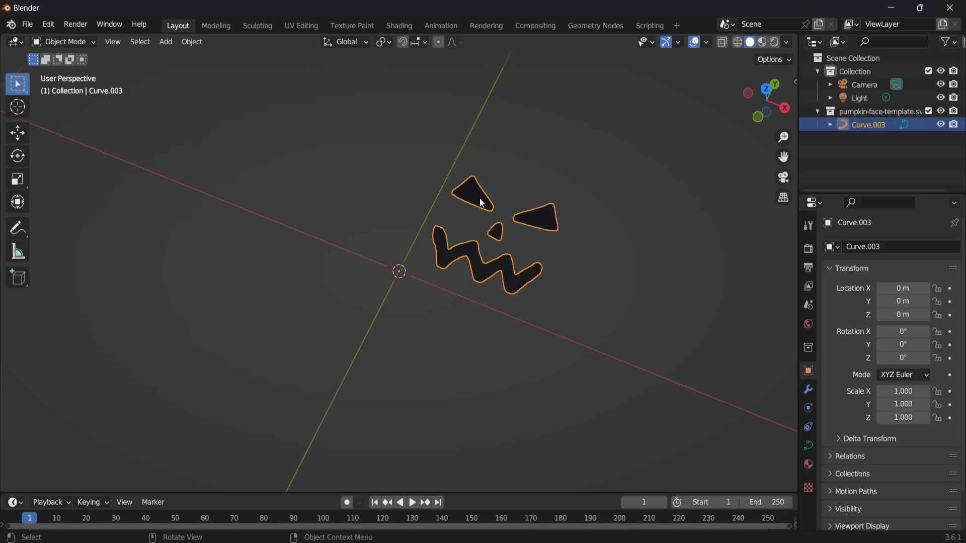
Set the joined face curve's origin to its geometry
{"action": "right_click", "coordinate": [482, 198]}
{"action": "mouse_move", "coordinate": [483, 294]}
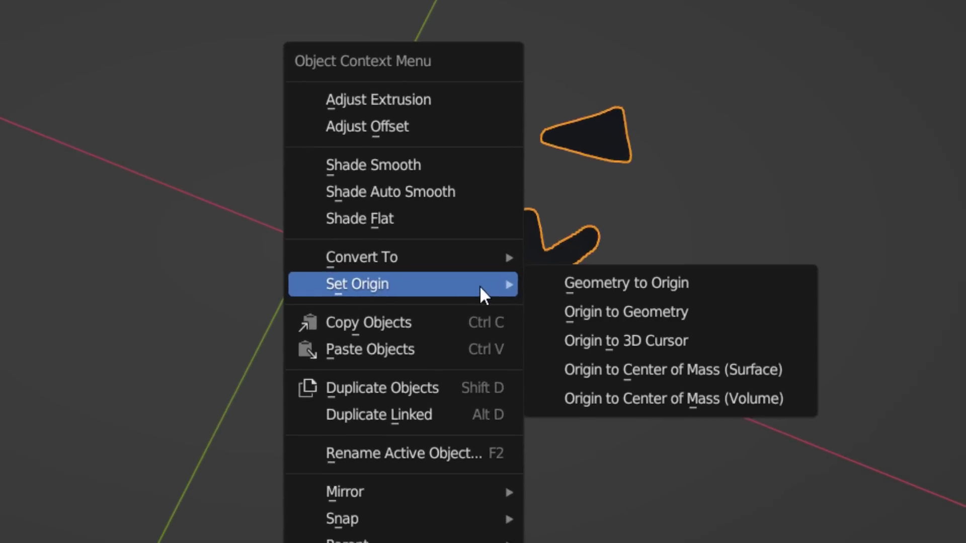
{"action": "left_click", "coordinate": [651, 310]}
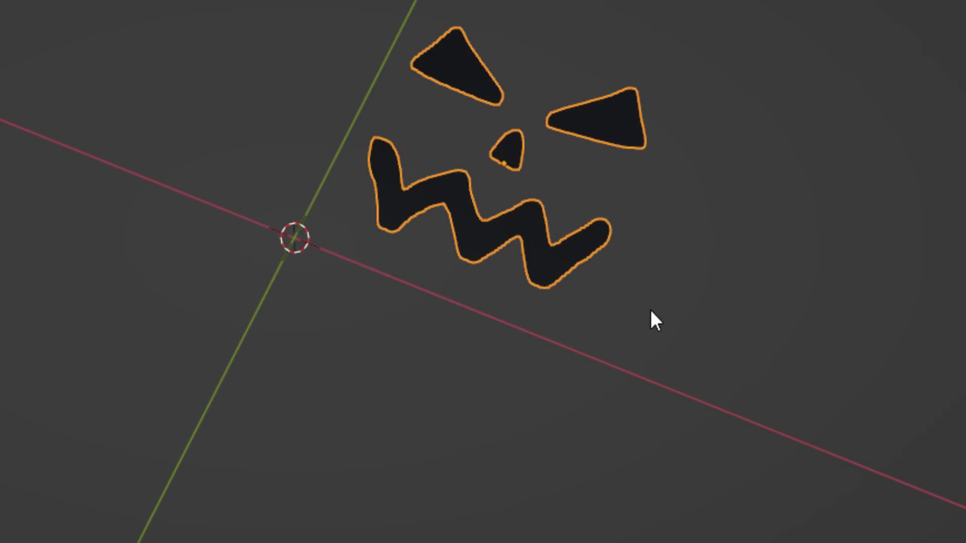
Give the face curve thickness by setting its geometry Extrude value to 0.02 m
{"action": "scroll", "coordinate": [509, 254], "scroll_direction": "down", "scroll_amount": 2}
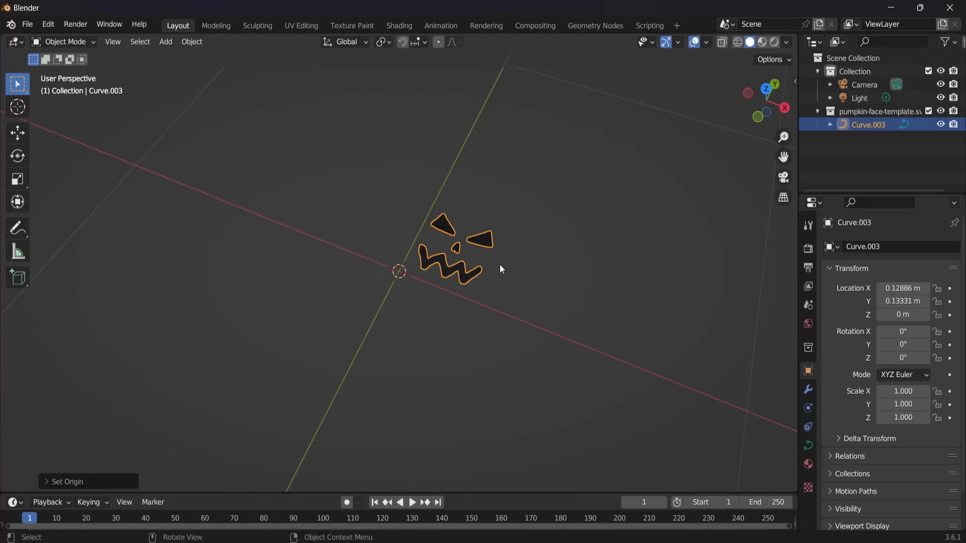
{"action": "scroll", "coordinate": [500, 264], "scroll_direction": "up", "scroll_amount": 2}
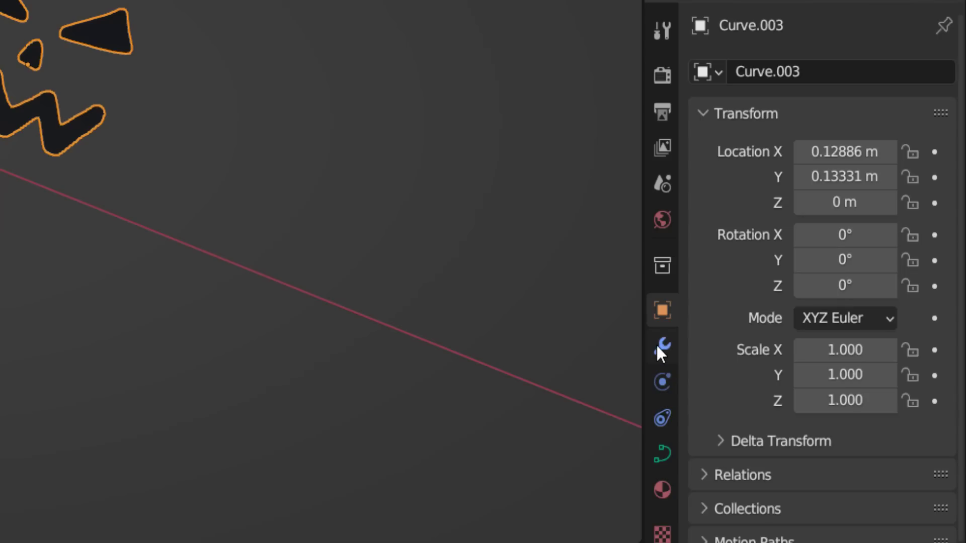
{"action": "left_click", "coordinate": [662, 454]}
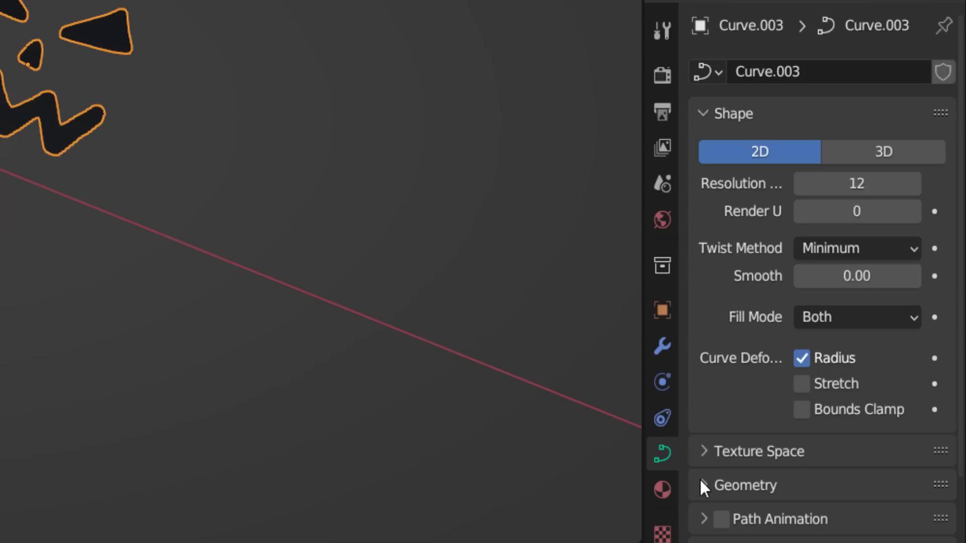
{"action": "left_click", "coordinate": [703, 485]}
{"action": "scroll", "coordinate": [755, 373], "scroll_direction": "down", "scroll_amount": 5}
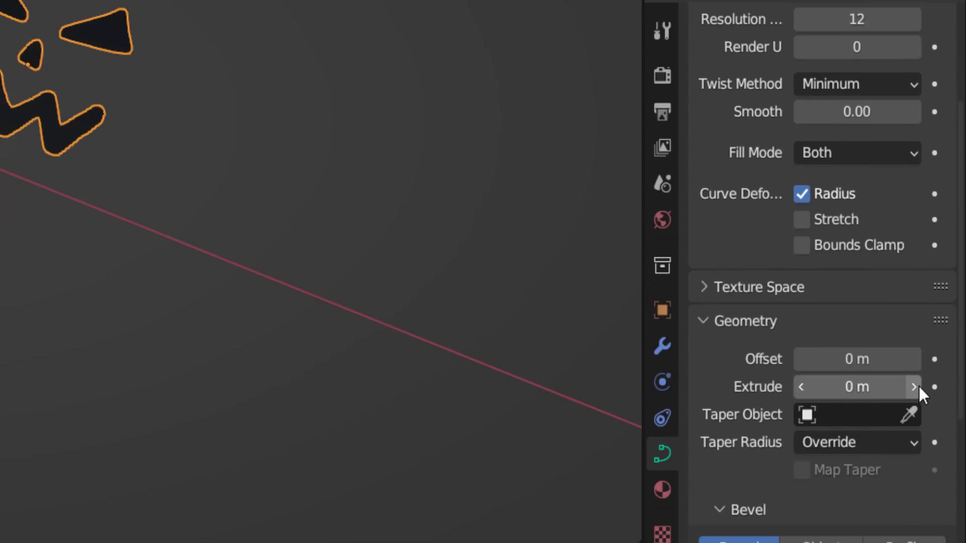
{"action": "left_click_drag", "start_coordinate": [919, 384], "coordinate": [777, 383]}
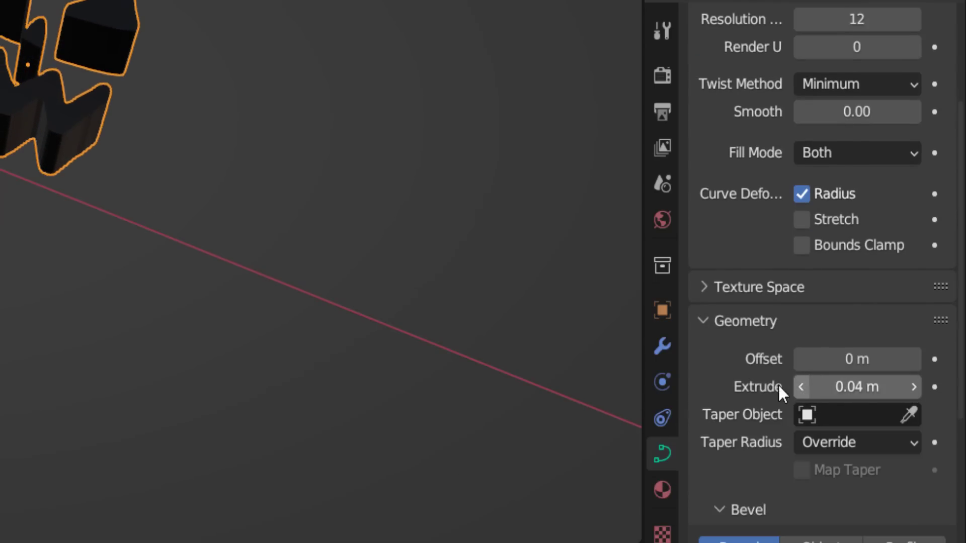
{"action": "left_click", "coordinate": [802, 387]}
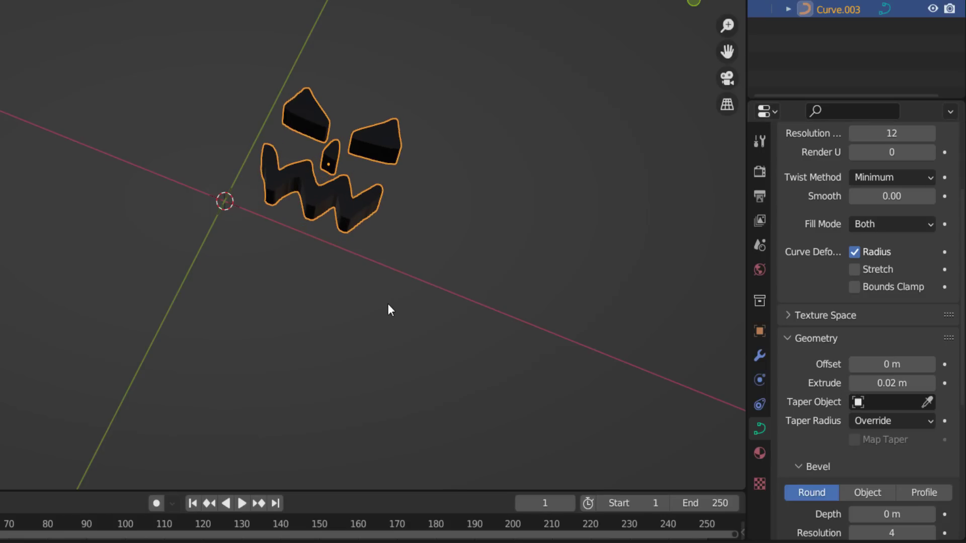
Scale the extruded face up uniformly by about 4.5 times
{"action": "middle_click_drag", "start_coordinate": [385, 280], "coordinate": [322, 317]}
{"action": "key", "text": "s"}
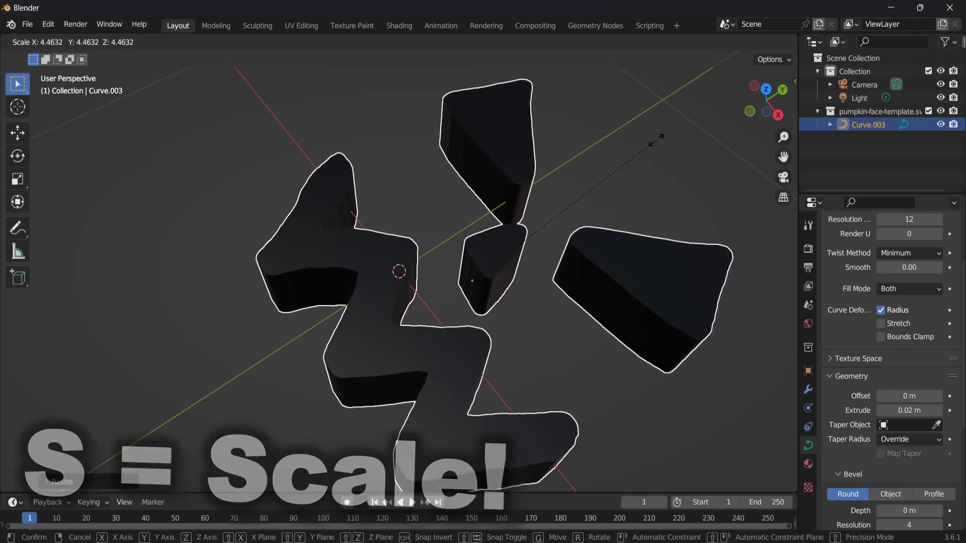
{"action": "left_click", "coordinate": [648, 157]}
{"action": "scroll", "coordinate": [584, 271], "scroll_direction": "down", "scroll_amount": 3}
Rotate the face 90 degrees about the Z axis, and stand it upright by rotating it about the Y axis
{"action": "middle_click_drag", "start_coordinate": [584, 271], "coordinate": [531, 268]}
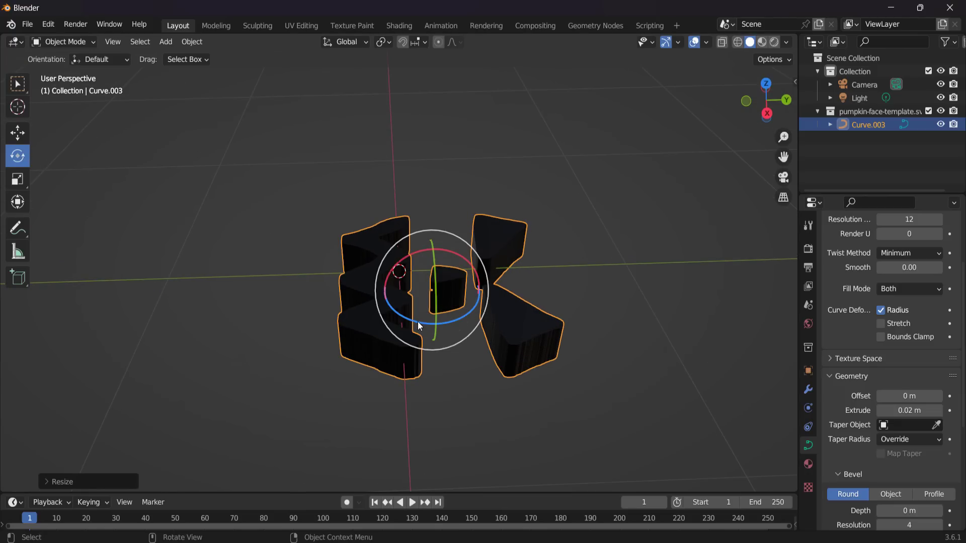
{"action": "left_click_drag", "start_coordinate": [410, 322], "coordinate": [476, 304]}
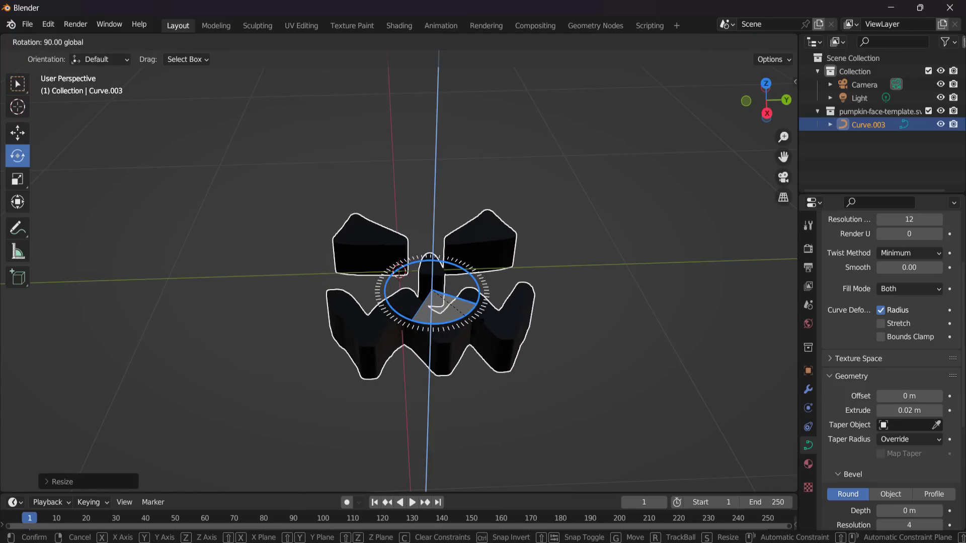
{"action": "middle_click_drag", "start_coordinate": [488, 324], "coordinate": [603, 327]}
{"action": "left_click_drag", "start_coordinate": [452, 213], "coordinate": [506, 249]}
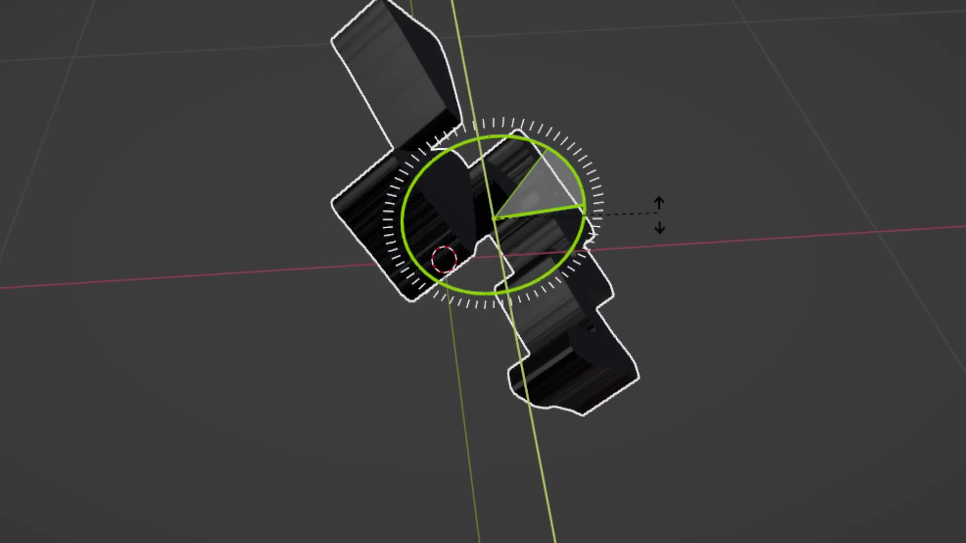
{"action": "left_click_drag", "start_coordinate": [659, 215], "coordinate": [678, 365]}
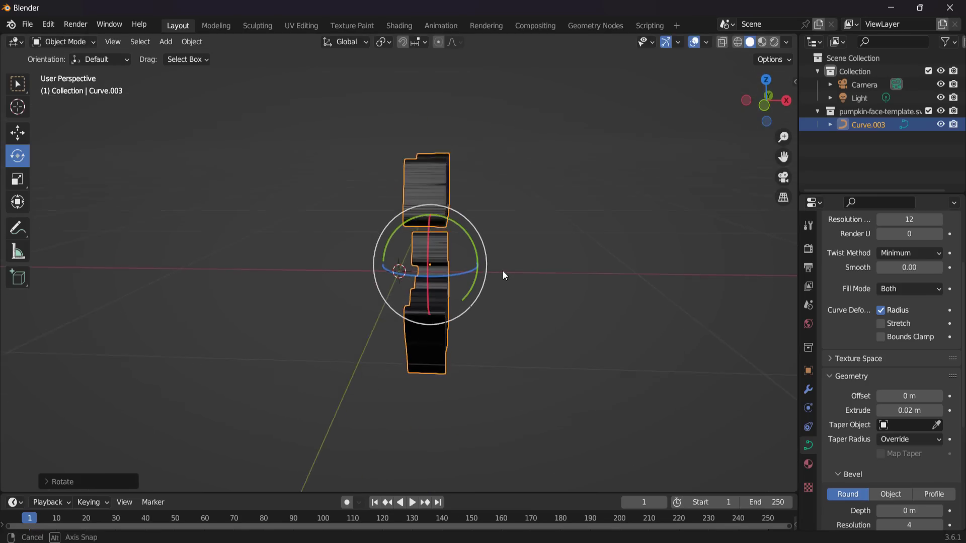
{"action": "middle_click_drag", "start_coordinate": [504, 271], "coordinate": [370, 271]}
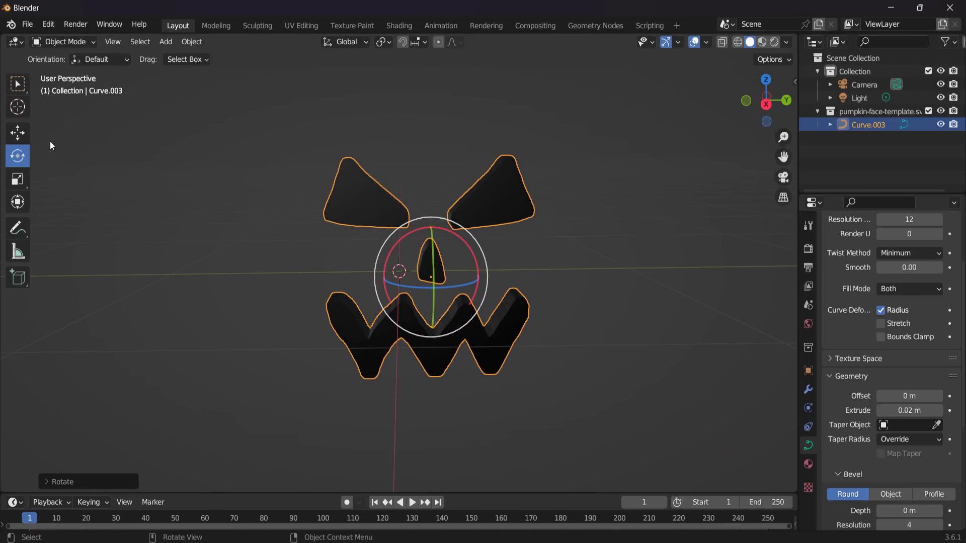
Move the face along Y to centre it on the world origin, and raise it along Z
{"action": "left_click", "coordinate": [17, 132]}
{"action": "left_click_drag", "start_coordinate": [466, 267], "coordinate": [464, 292]}
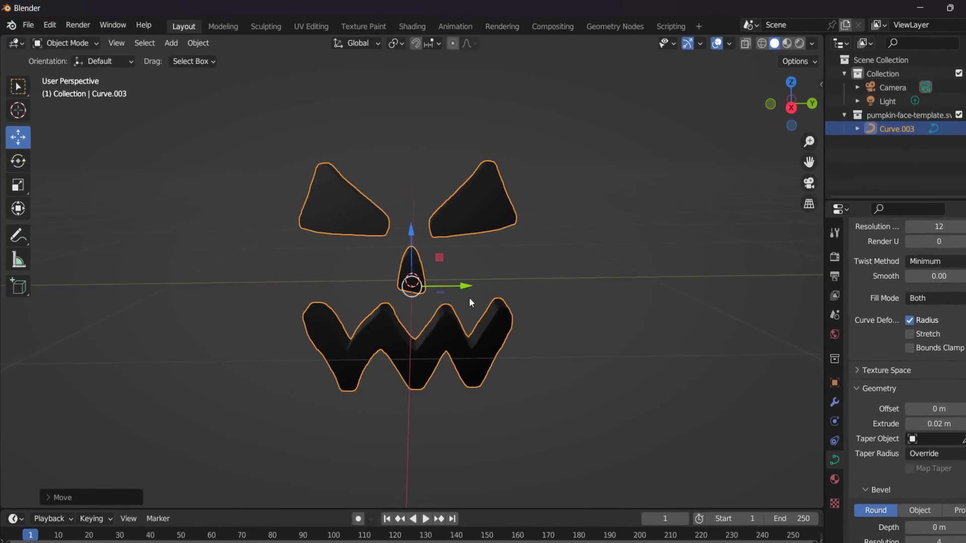
{"action": "left_click_drag", "start_coordinate": [417, 235], "coordinate": [428, 191]}
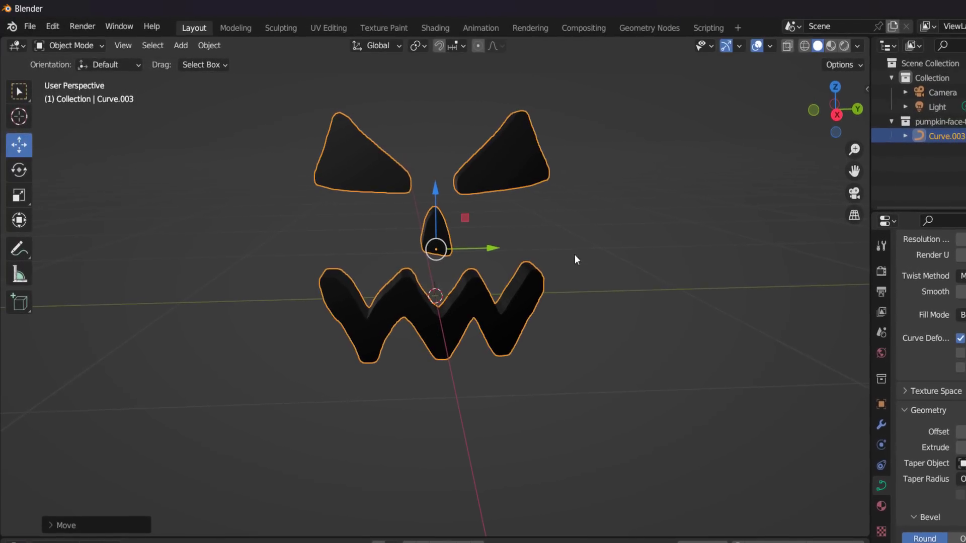
Turn on the viewport Statistics overlay to show the face's geometry counts
{"action": "scroll", "coordinate": [575, 254], "scroll_direction": "up", "scroll_amount": 1}
{"action": "scroll", "coordinate": [852, 237], "scroll_direction": "up", "scroll_amount": 2}
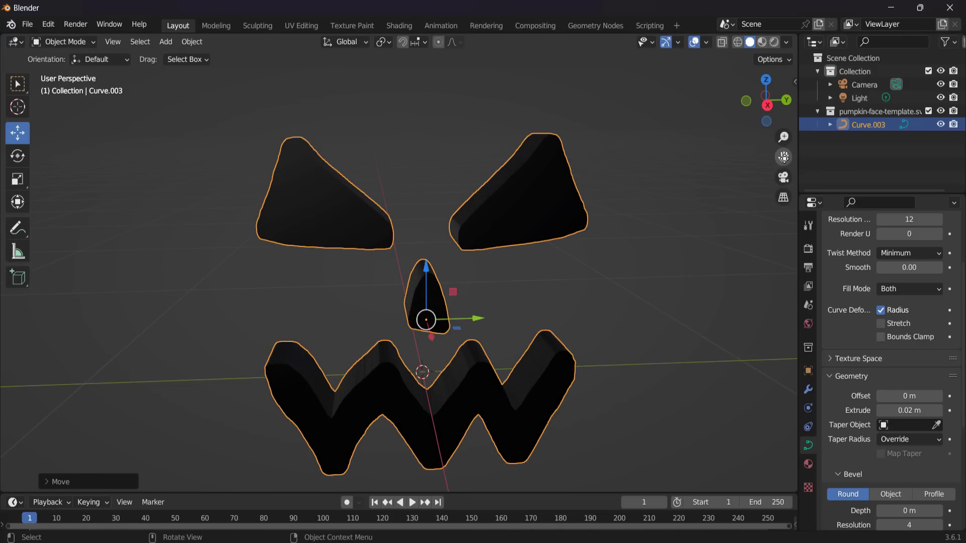
{"action": "left_click_drag", "start_coordinate": [784, 157], "coordinate": [766, 129]}
{"action": "middle_click_drag", "start_coordinate": [589, 250], "coordinate": [580, 233]}
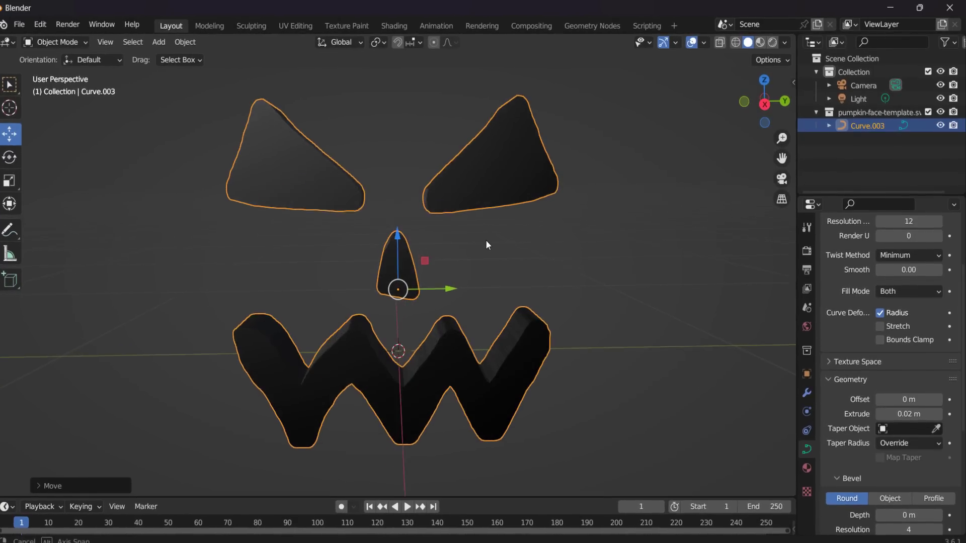
{"action": "left_click", "coordinate": [704, 42]}
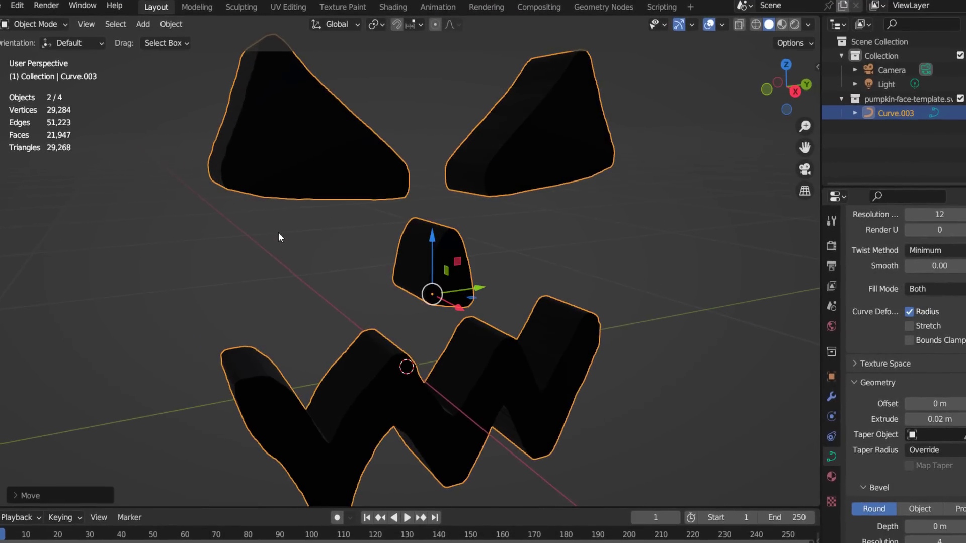
{"action": "middle_click_drag", "start_coordinate": [279, 233], "coordinate": [250, 231]}
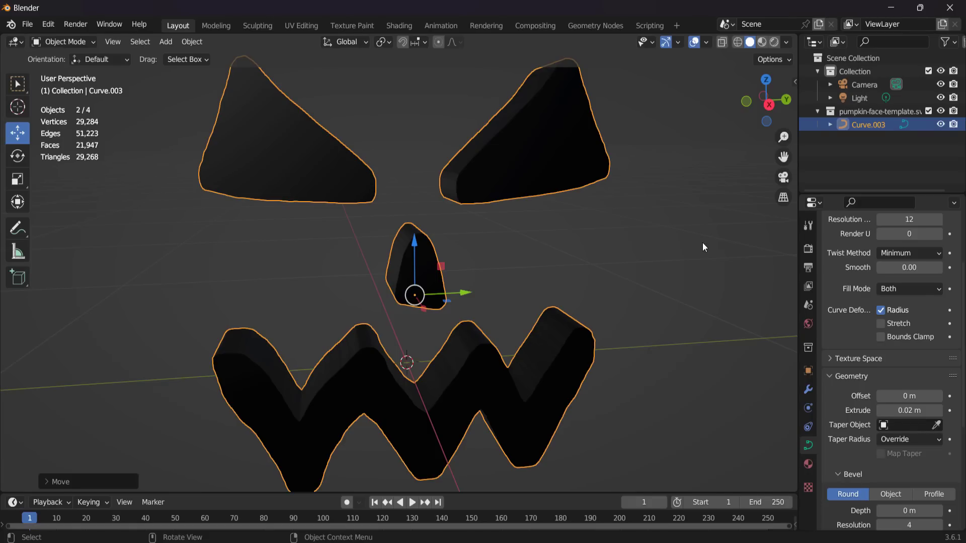
{"action": "mouse_move", "coordinate": [702, 243]}
{"action": "middle_mouse_down"}
{"action": "mouse_move", "coordinate": [690, 258]}
{"action": "mouse_move", "coordinate": [635, 267]}
{"action": "mouse_move", "coordinate": [689, 251]}
{"action": "middle_mouse_up"}
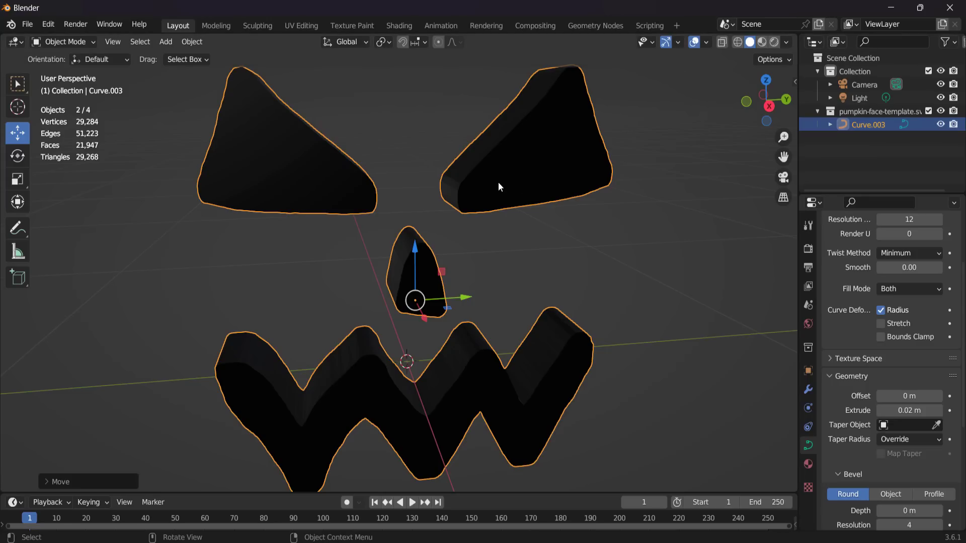
Convert the extruded face curve to a mesh
{"action": "right_click", "coordinate": [500, 176]}
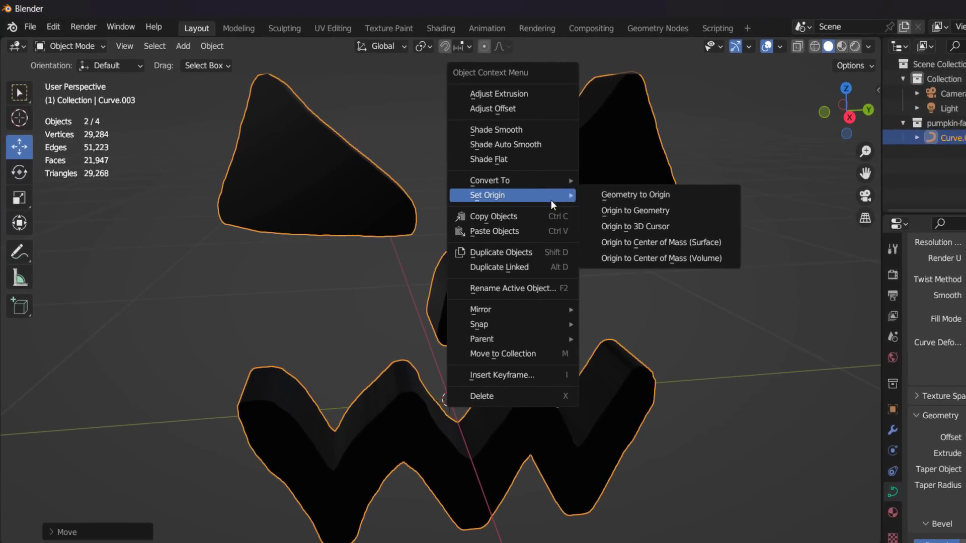
{"action": "mouse_move", "coordinate": [578, 190]}
{"action": "left_click", "coordinate": [654, 206]}
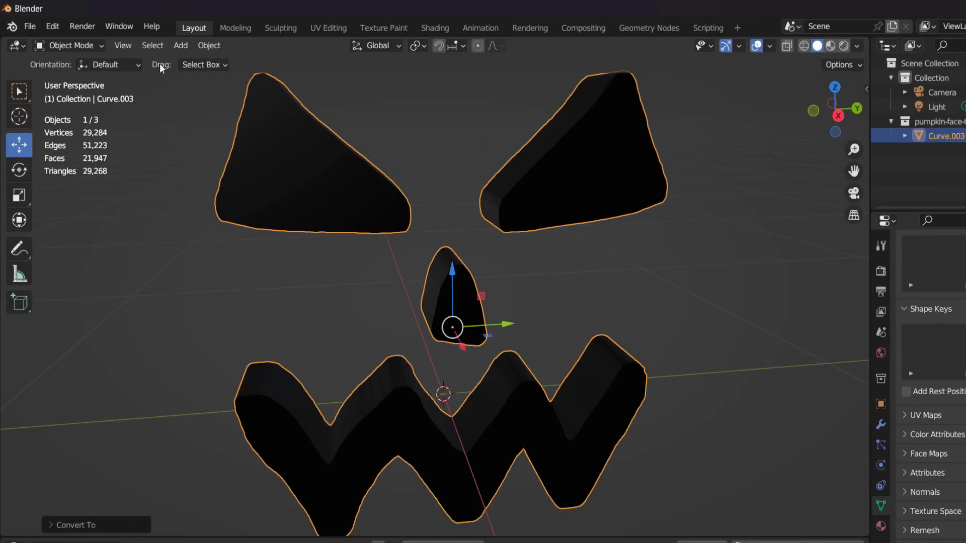
Select the entire face mesh in Edit Mode and run the Decimate Geometry clean-up on it
{"action": "left_click", "coordinate": [74, 41]}
{"action": "left_click", "coordinate": [140, 130]}
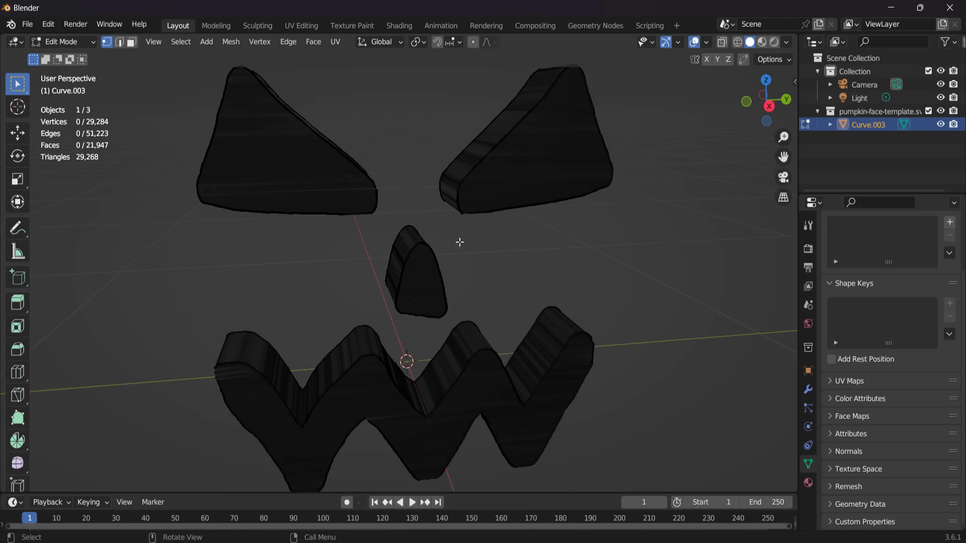
{"action": "key", "text": "a"}
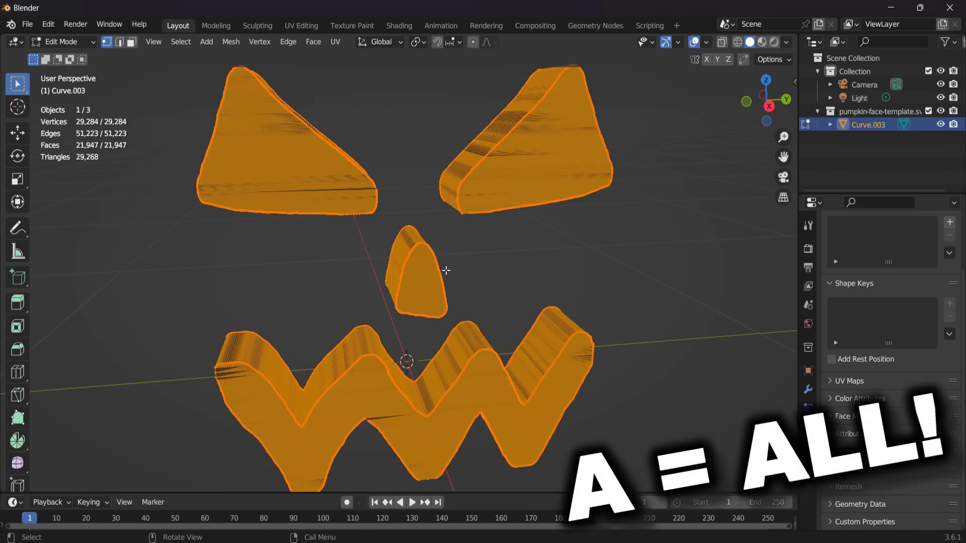
{"action": "middle_click_drag", "start_coordinate": [518, 282], "coordinate": [586, 283]}
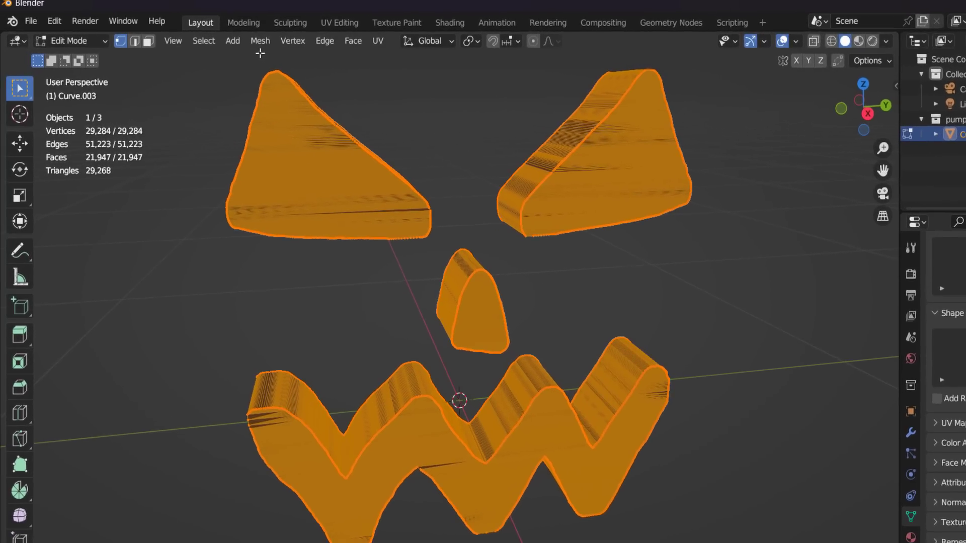
{"action": "left_click", "coordinate": [239, 45]}
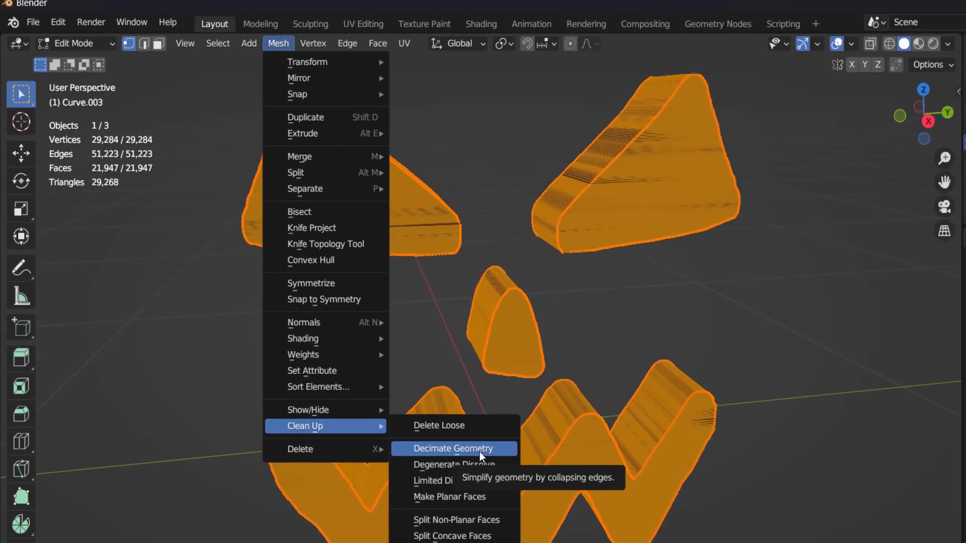
{"action": "left_click", "coordinate": [486, 445]}
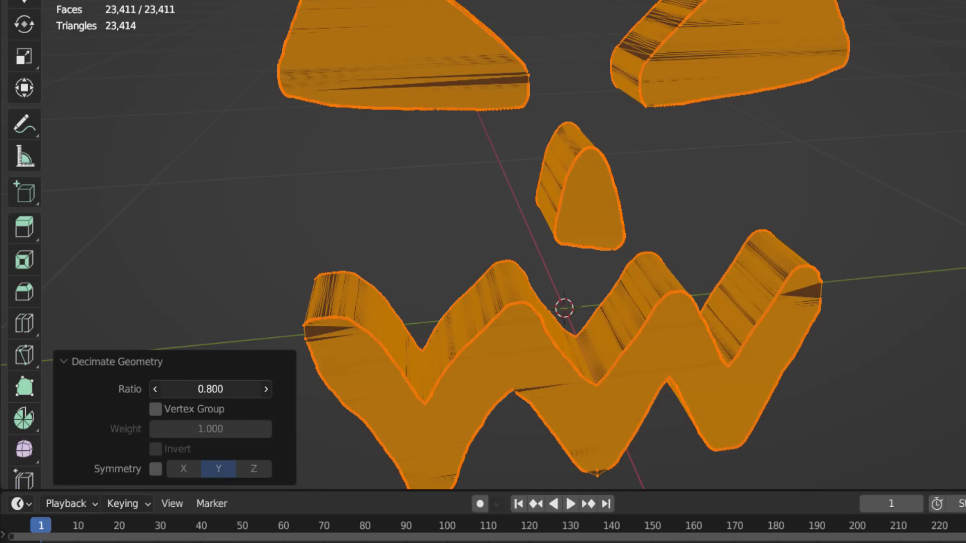
Set the Decimate Geometry ratio to 0.032 and deselect the face mesh
{"action": "left_click_drag", "start_coordinate": [195, 388], "coordinate": [146, 389]}
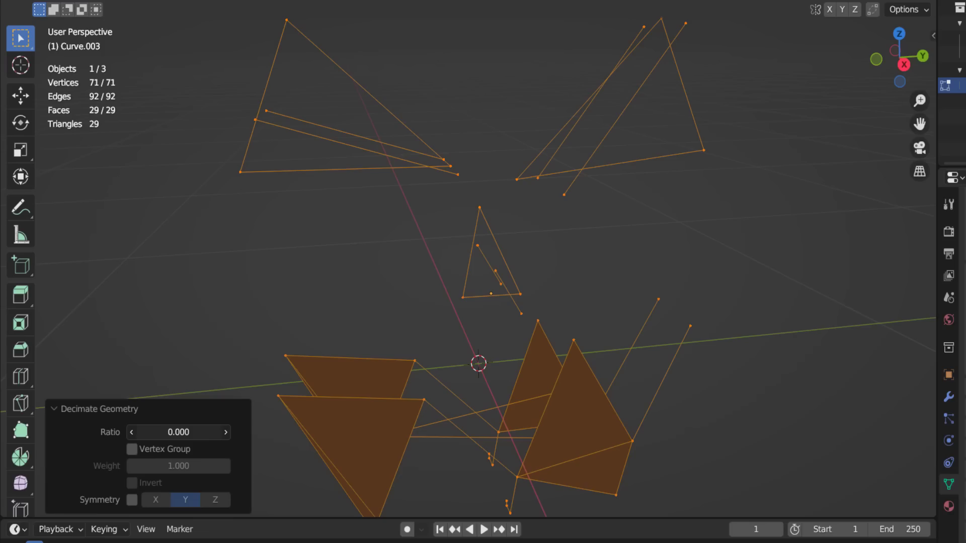
{"action": "left_click_drag", "start_coordinate": [179, 433], "coordinate": [180, 432]}
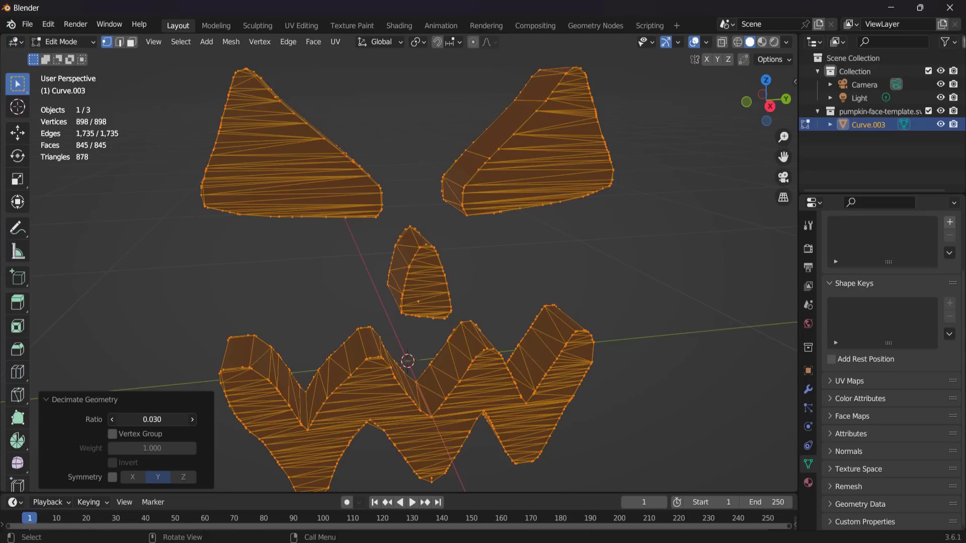
{"action": "left_click", "coordinate": [193, 420]}
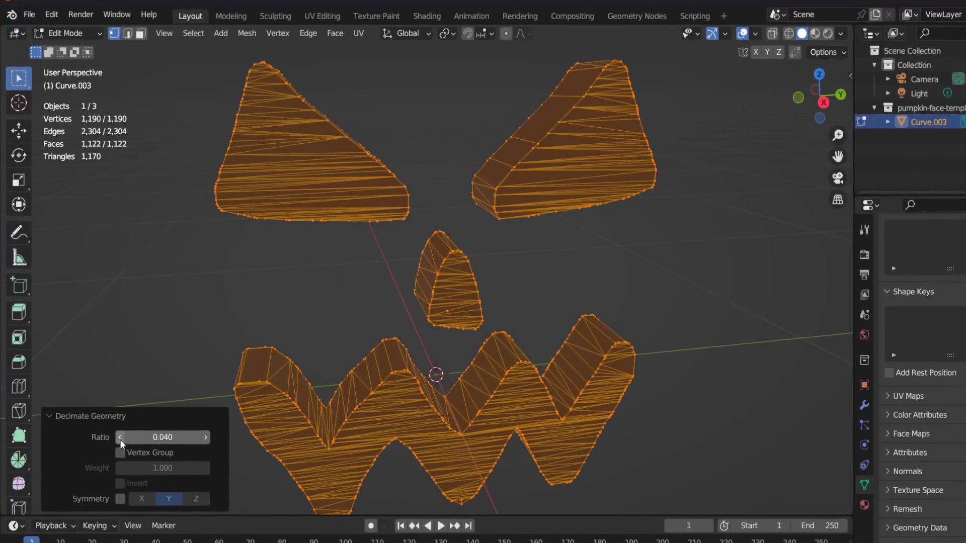
{"action": "left_click", "coordinate": [119, 437]}
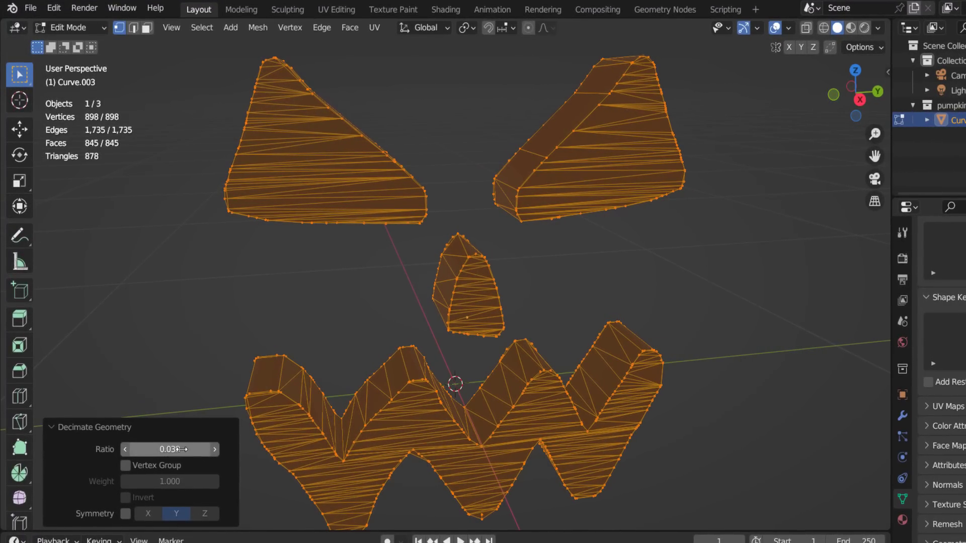
{"action": "left_click", "coordinate": [176, 451]}
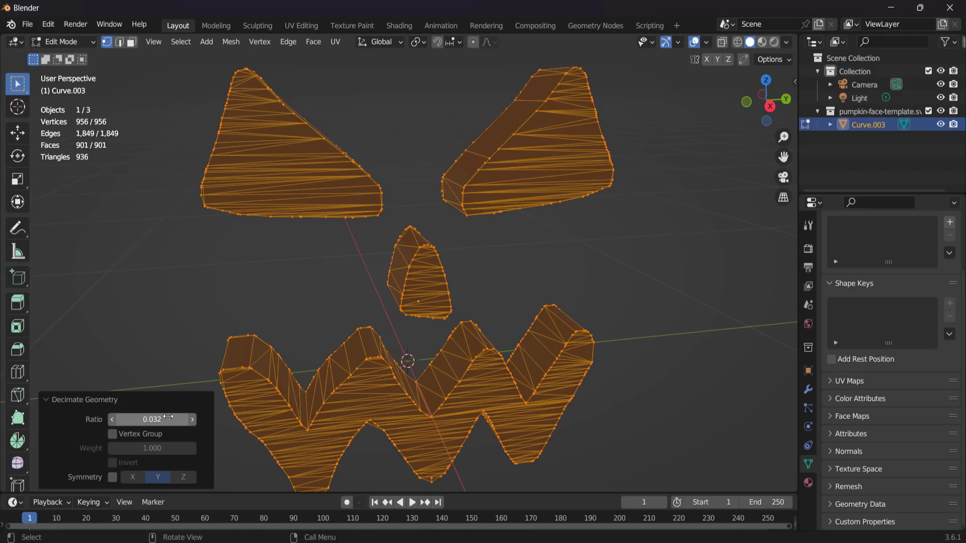
{"action": "left_click", "coordinate": [352, 281]}
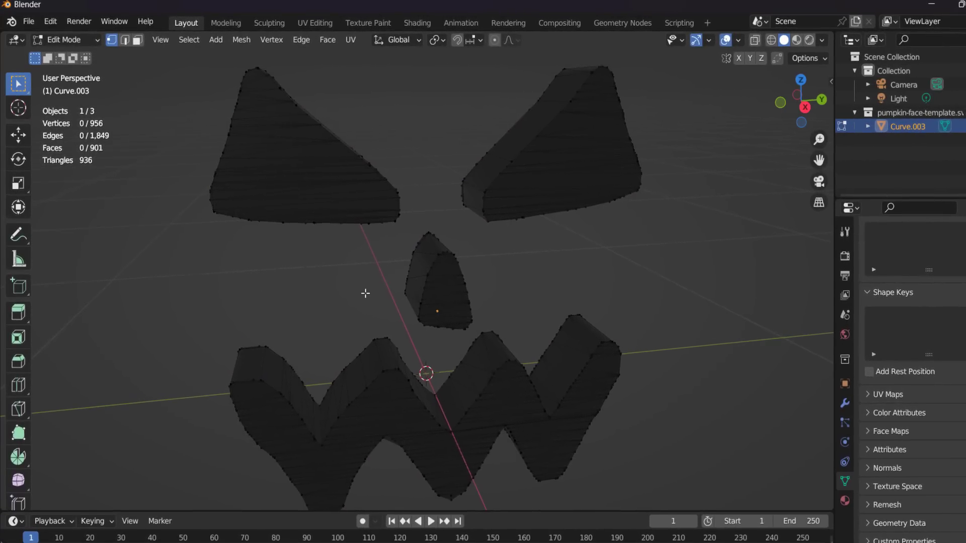
Return to Object Mode and apply Shade Smooth to the decimated face mesh
{"action": "left_click", "coordinate": [62, 38]}
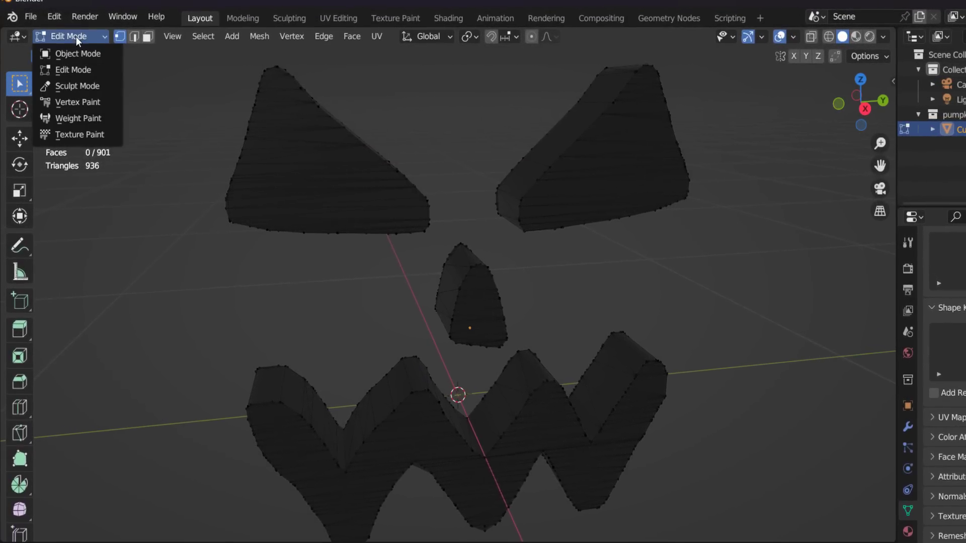
{"action": "left_click", "coordinate": [75, 51]}
{"action": "left_click", "coordinate": [455, 153]}
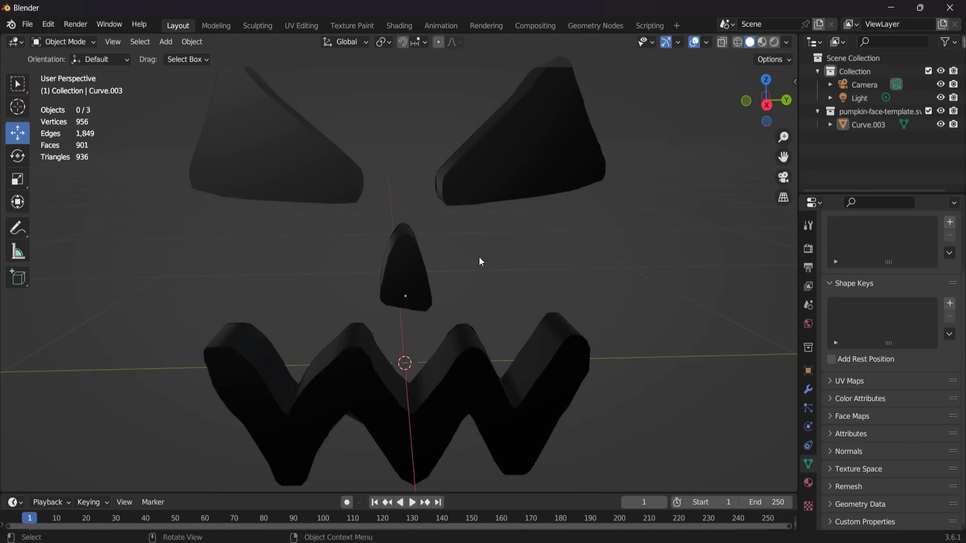
{"action": "left_click", "coordinate": [491, 190]}
{"action": "right_click", "coordinate": [479, 157]}
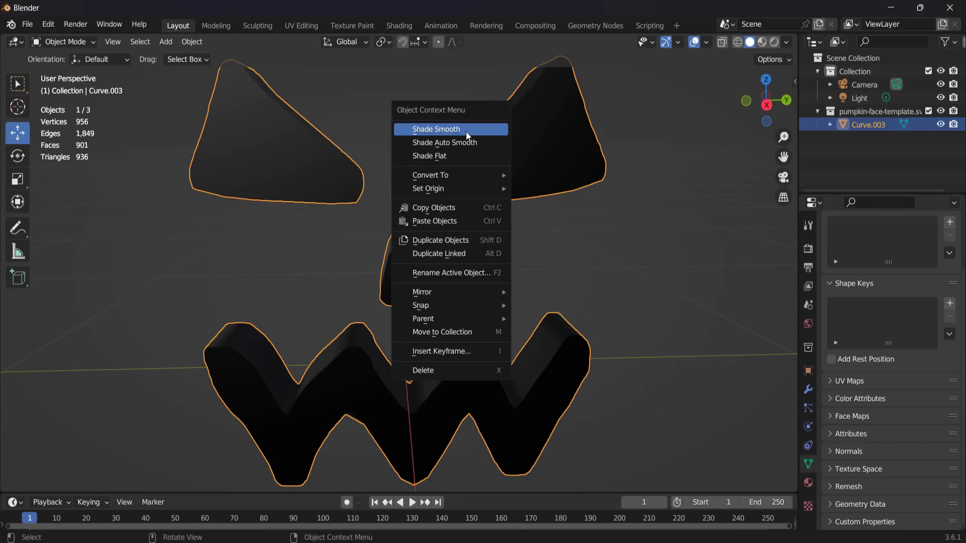
{"action": "left_click", "coordinate": [466, 131]}
{"action": "left_click", "coordinate": [484, 254]}
{"action": "middle_click_drag", "start_coordinate": [484, 254], "coordinate": [608, 330]}
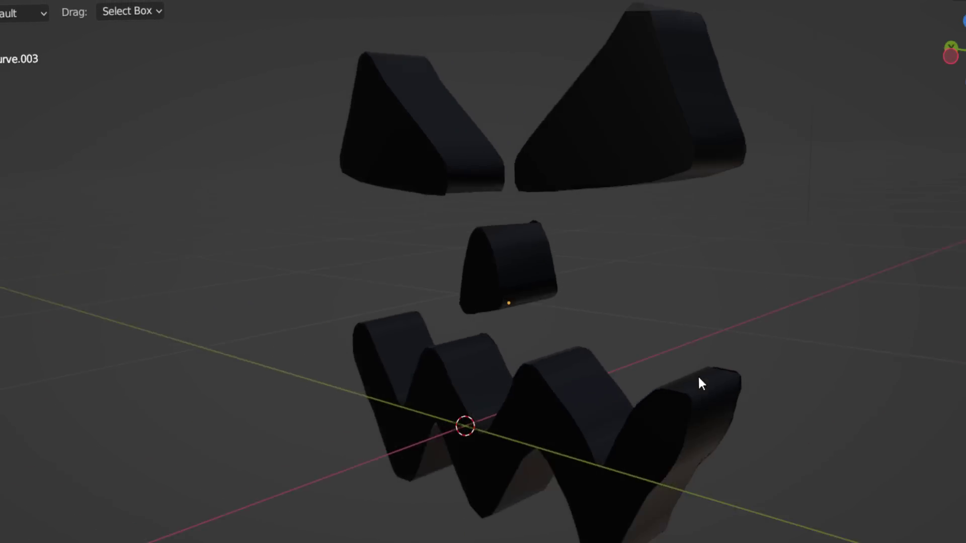
{"action": "middle_click_drag", "start_coordinate": [699, 380], "coordinate": [355, 373]}
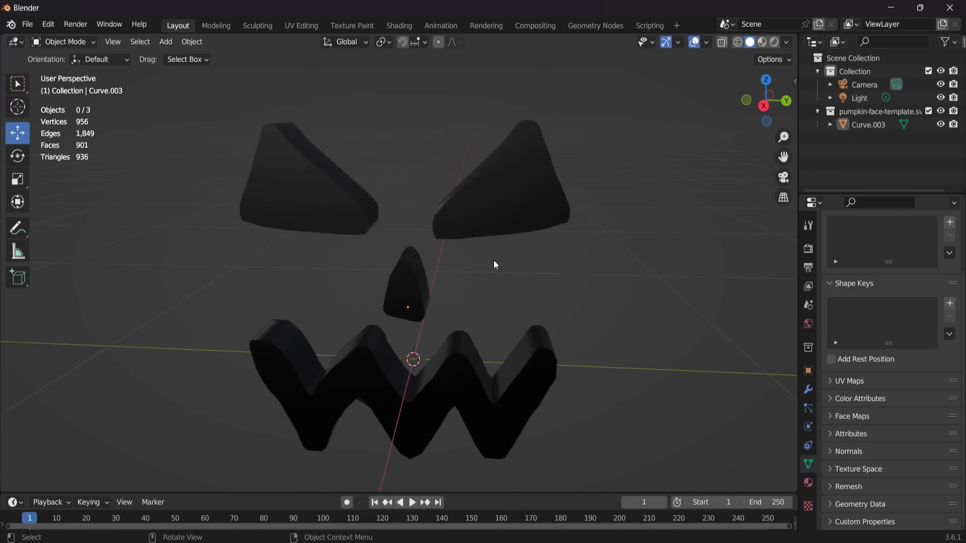
Export the face as a legacy Wavefront OBJ file named "Pumpkins Face.obj" in the Roblox UGC folder
{"action": "left_click", "coordinate": [351, 198]}
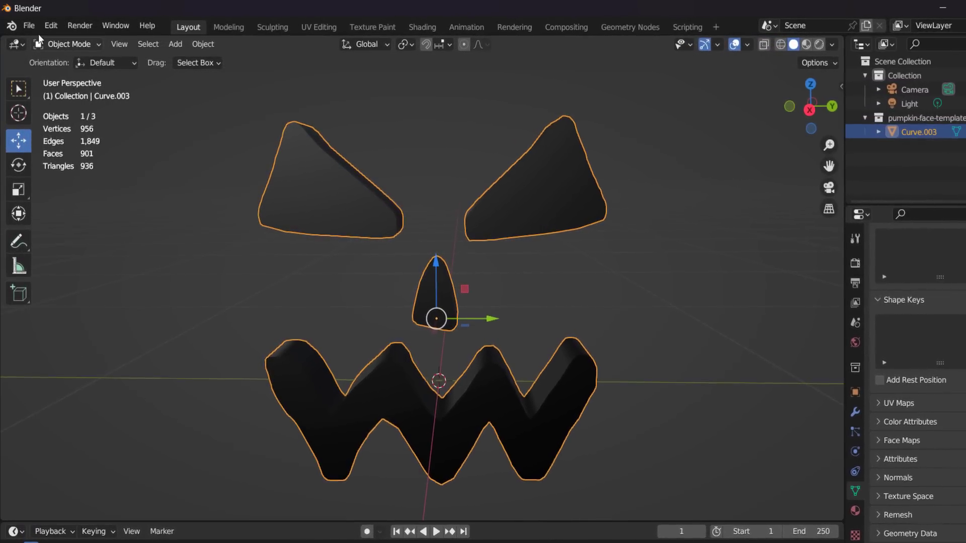
{"action": "left_click", "coordinate": [32, 28]}
{"action": "mouse_move", "coordinate": [50, 225]}
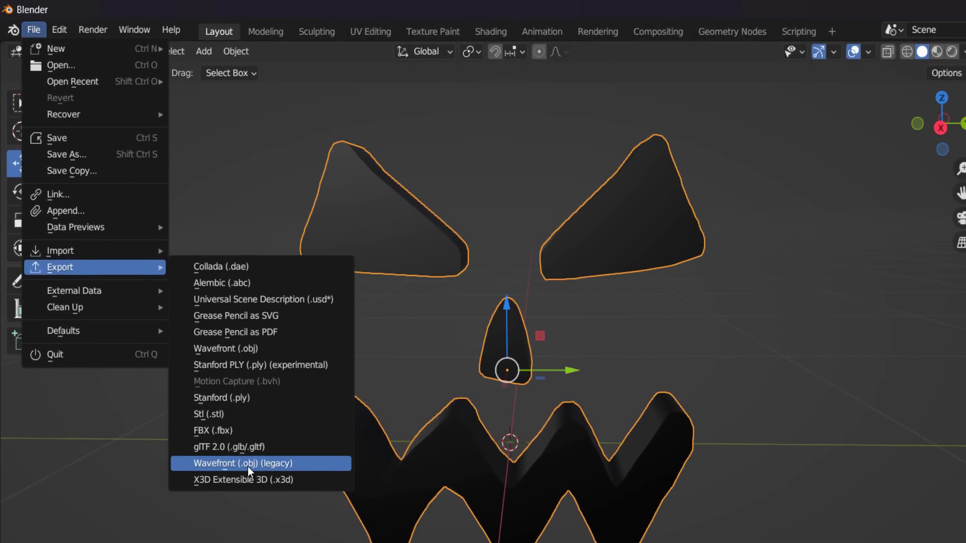
{"action": "left_click", "coordinate": [268, 464]}
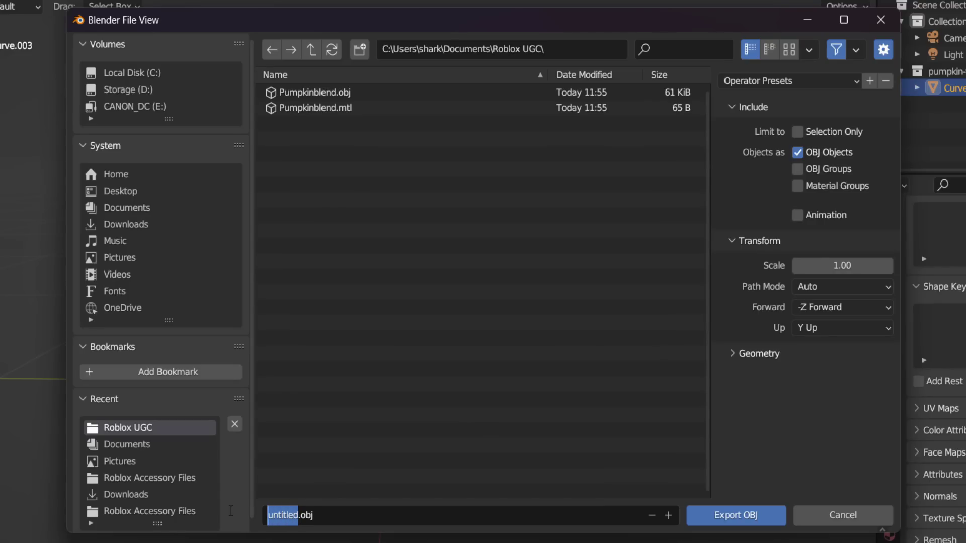
{"action": "type", "text": "Pumpkin Face"}
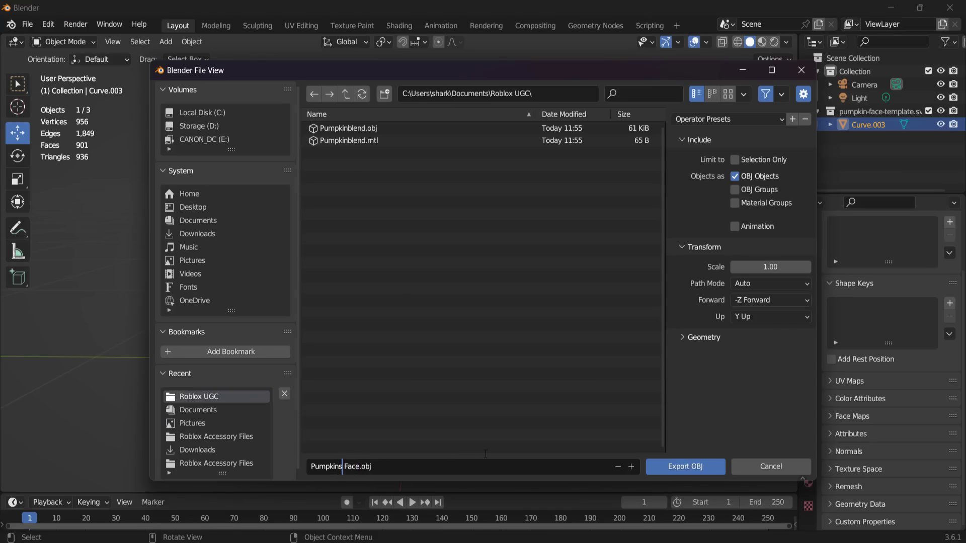
{"action": "left_click", "coordinate": [685, 467]}
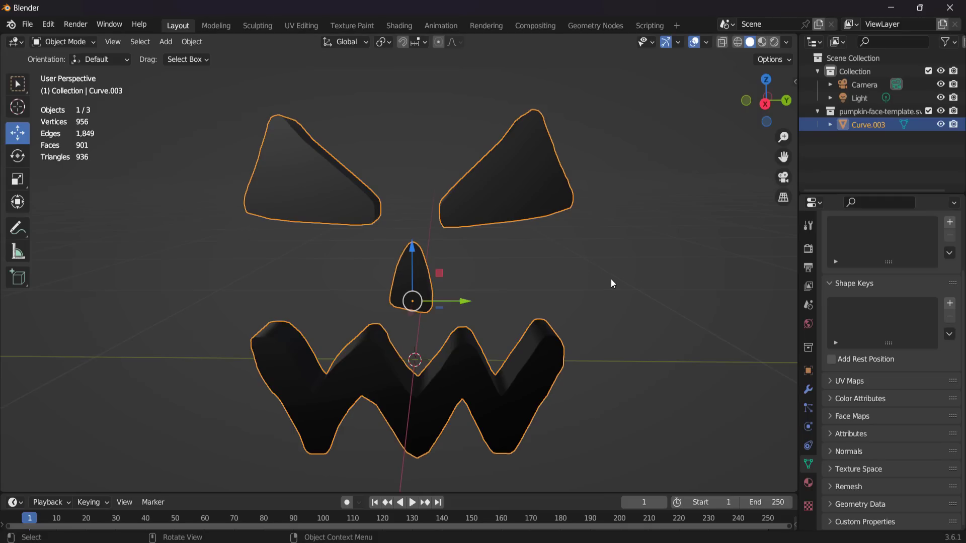
Delete the finished pumpkin face mesh from the scene
{"action": "middle_click_drag", "start_coordinate": [533, 293], "coordinate": [561, 264]}
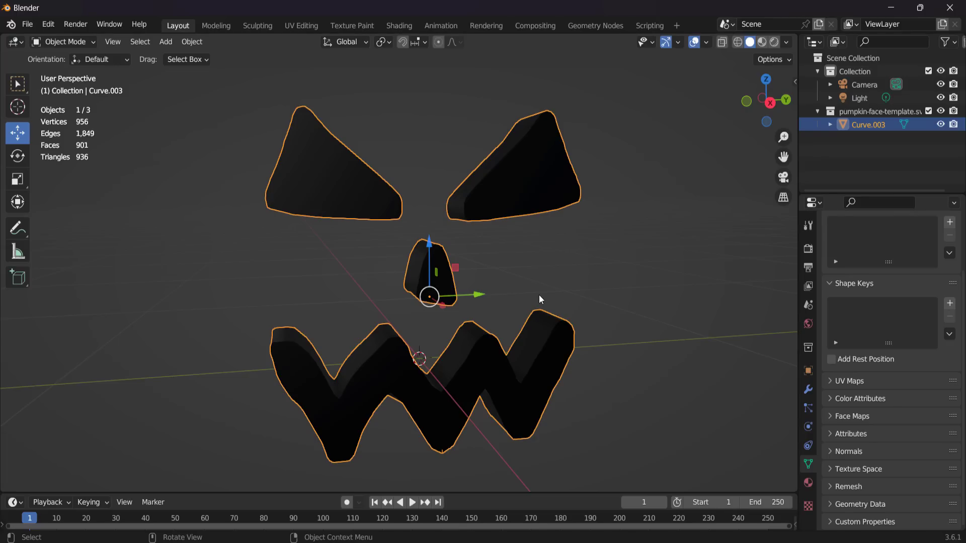
{"action": "key", "text": "Delete"}
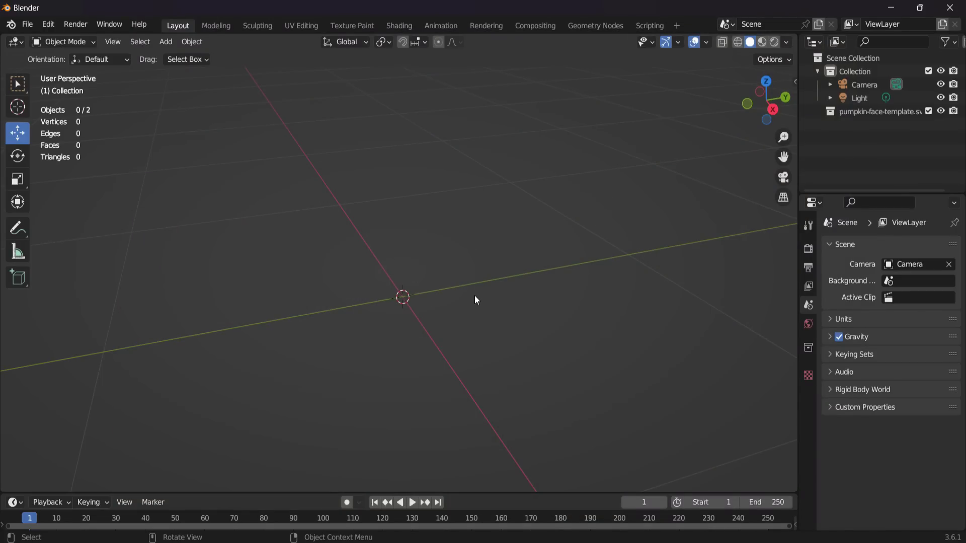
{"action": "mouse_move", "coordinate": [476, 282]}
{"action": "middle_mouse_down"}
{"action": "mouse_move", "coordinate": [455, 285]}
{"action": "mouse_move", "coordinate": [474, 287]}
{"action": "middle_mouse_up"}
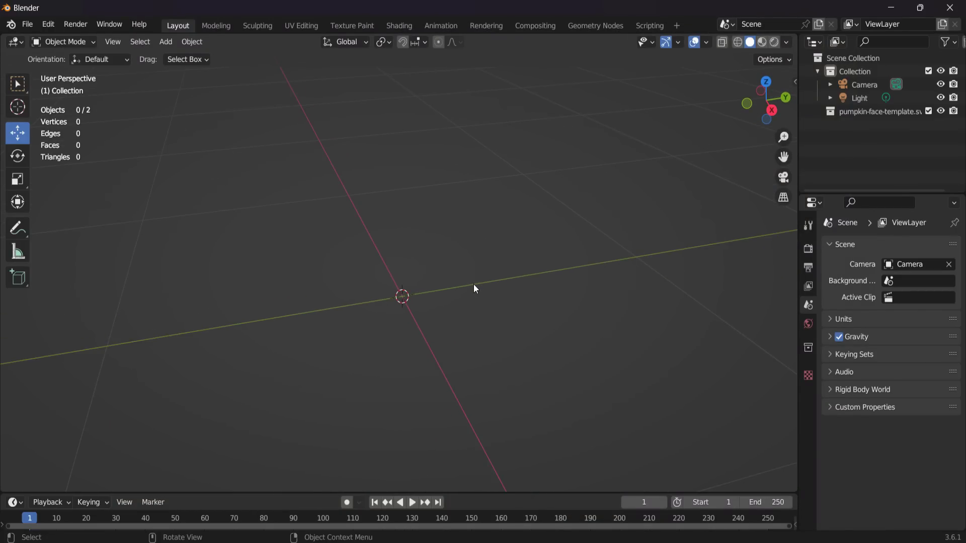
Add a 2 m cube mesh at the world origin and collapse its creation settings
{"action": "left_click", "coordinate": [165, 41]}
{"action": "mouse_move", "coordinate": [193, 57]}
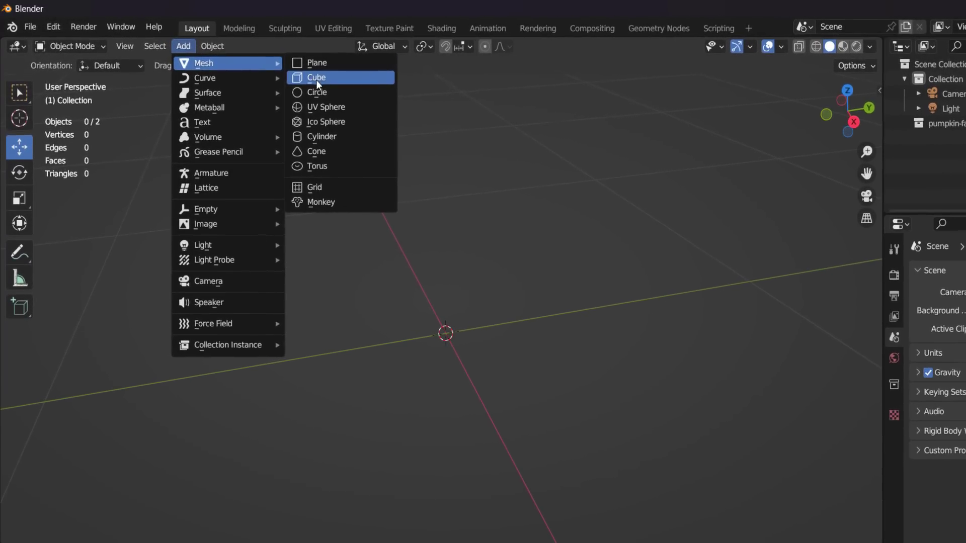
{"action": "left_click", "coordinate": [316, 78]}
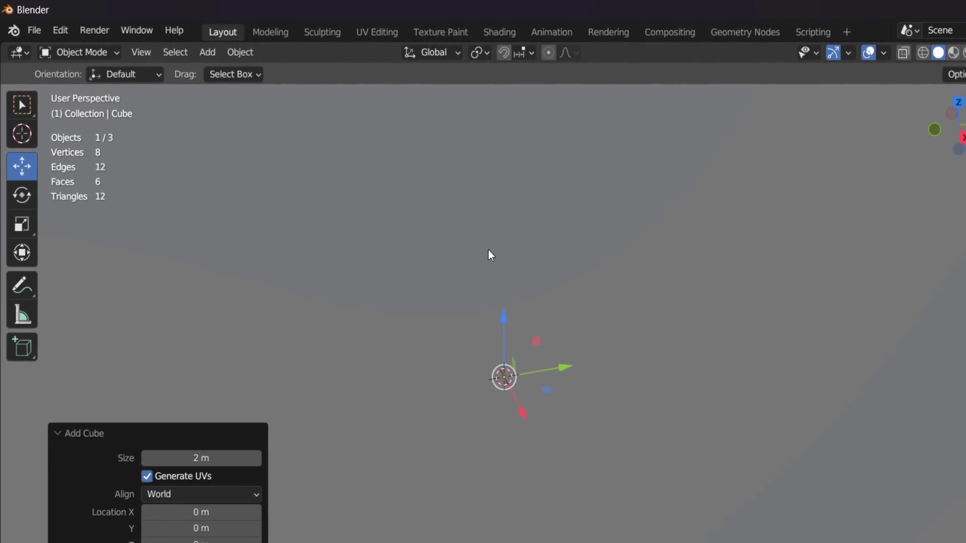
{"action": "scroll", "coordinate": [496, 277], "scroll_direction": "down", "scroll_amount": 5}
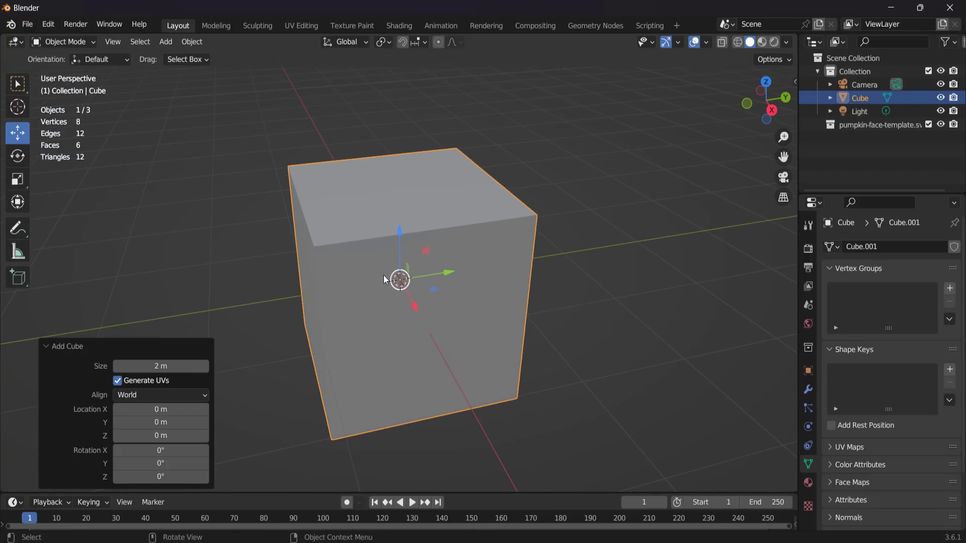
{"action": "left_click", "coordinate": [44, 346]}
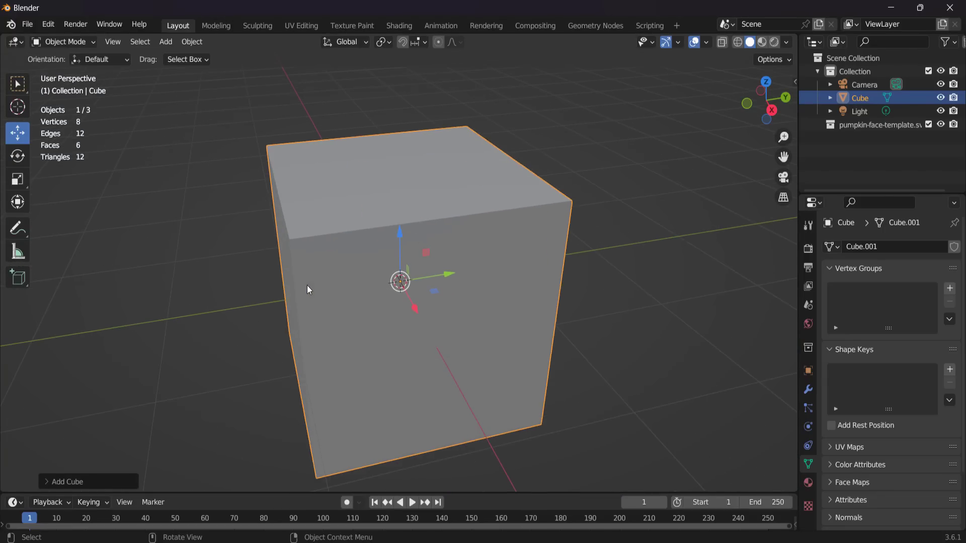
Scale the cube into a tall, narrow post by shrinking its width and depth and stretching it along Z
{"action": "middle_click_drag", "start_coordinate": [308, 287], "coordinate": [543, 298]}
{"action": "middle_click_drag", "start_coordinate": [503, 296], "coordinate": [490, 295]}
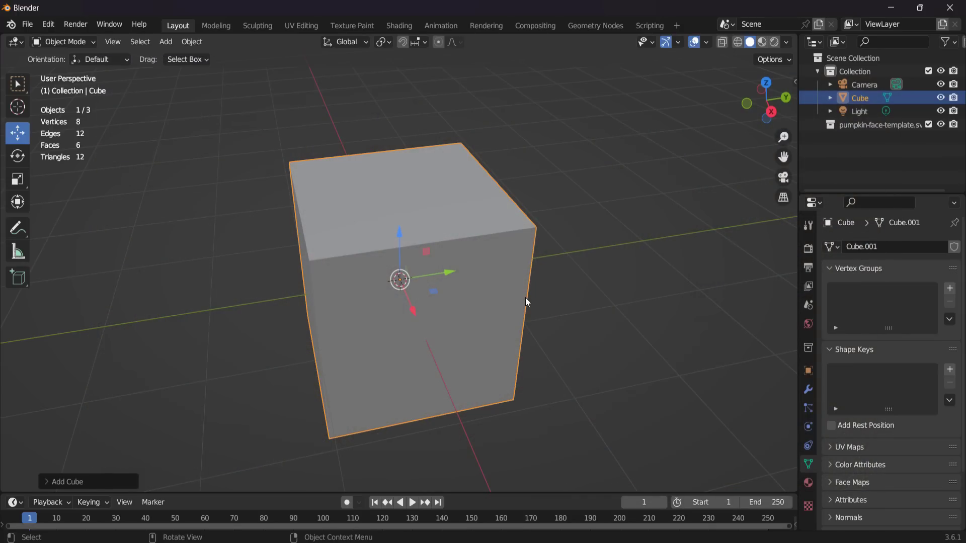
{"action": "middle_click_drag", "start_coordinate": [526, 298], "coordinate": [384, 305]}
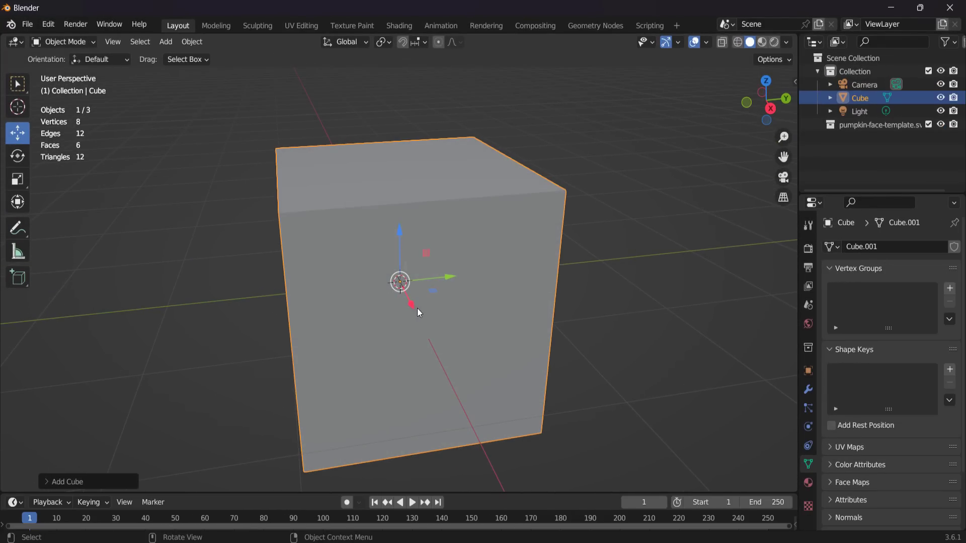
{"action": "key", "text": "s"}
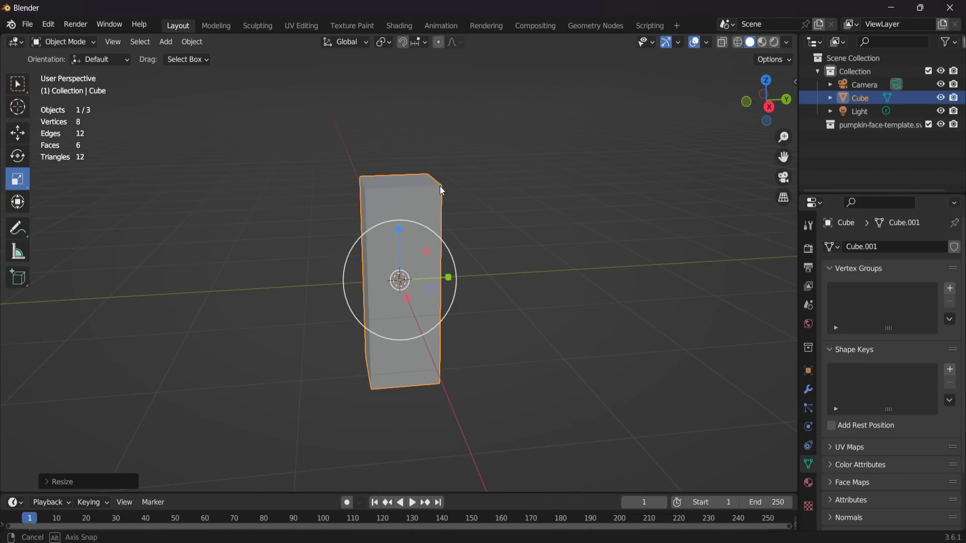
{"action": "middle_click_drag", "start_coordinate": [440, 186], "coordinate": [431, 263]}
{"action": "key", "text": "s"}
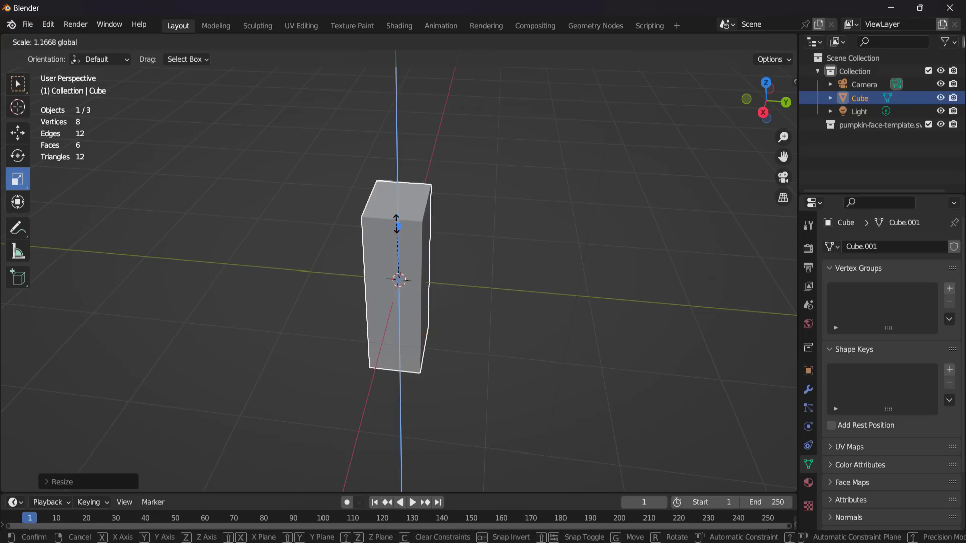
{"action": "mouse_move", "coordinate": [397, 224]}
{"action": "left_mouse_down"}
{"action": "mouse_move", "coordinate": [397, 183]}
{"action": "mouse_move", "coordinate": [400, 206]}
{"action": "left_mouse_up"}
{"action": "middle_click_drag", "start_coordinate": [417, 225], "coordinate": [419, 210]}
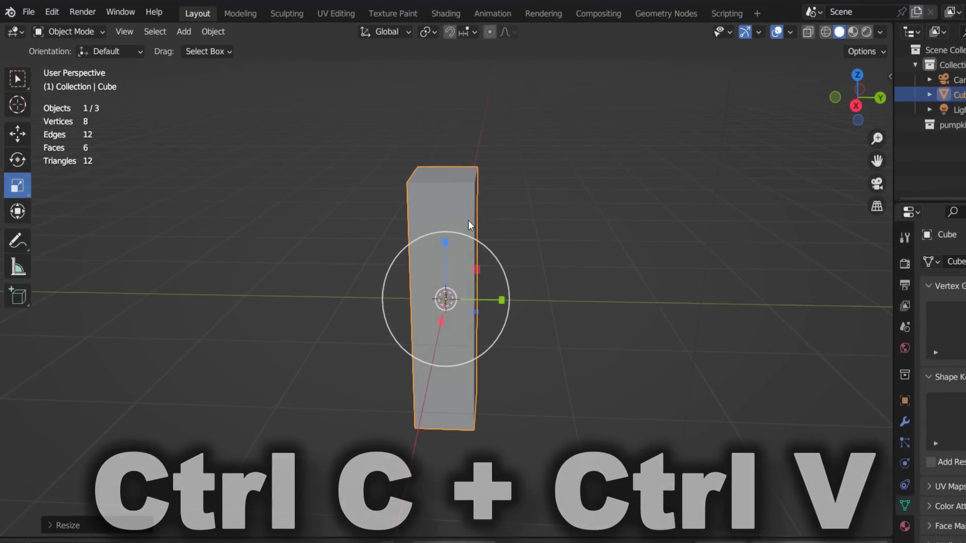
Duplicate the post and raise the copy along the Z axis so it overlaps the original's upper part
{"action": "key", "text": "ctrl+v"}
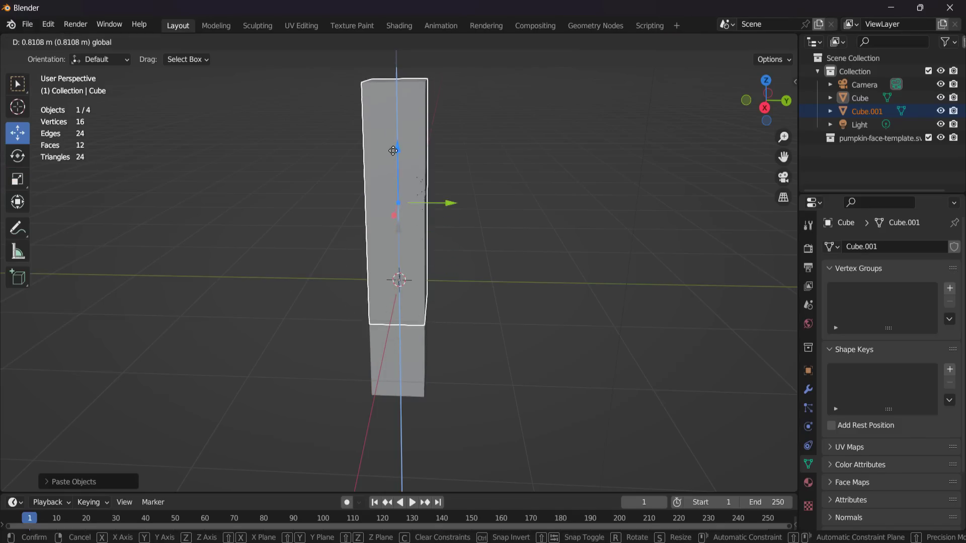
{"action": "left_click_drag", "start_coordinate": [393, 151], "coordinate": [403, 126]}
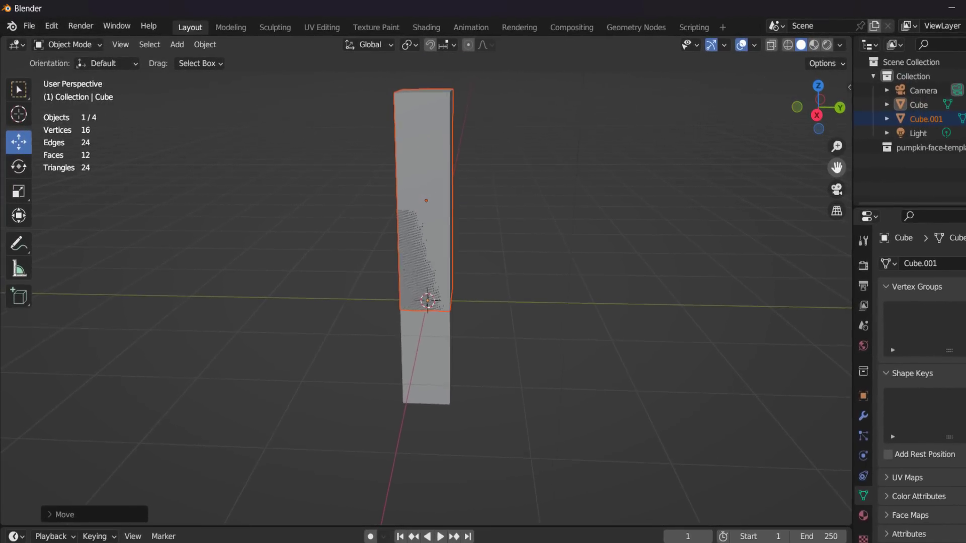
{"action": "left_click_drag", "start_coordinate": [837, 168], "coordinate": [847, 199]}
{"action": "scroll", "coordinate": [483, 180], "scroll_direction": "up", "scroll_amount": 1}
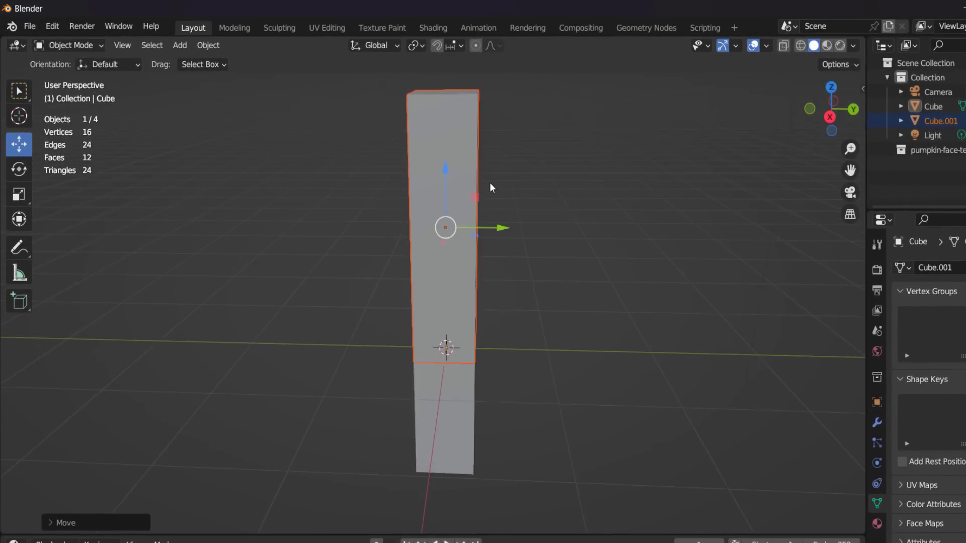
Rotate the raised copy about X until it lies horizontally across the post, and tilt it about Y by about 39°
{"action": "left_click", "coordinate": [19, 167]}
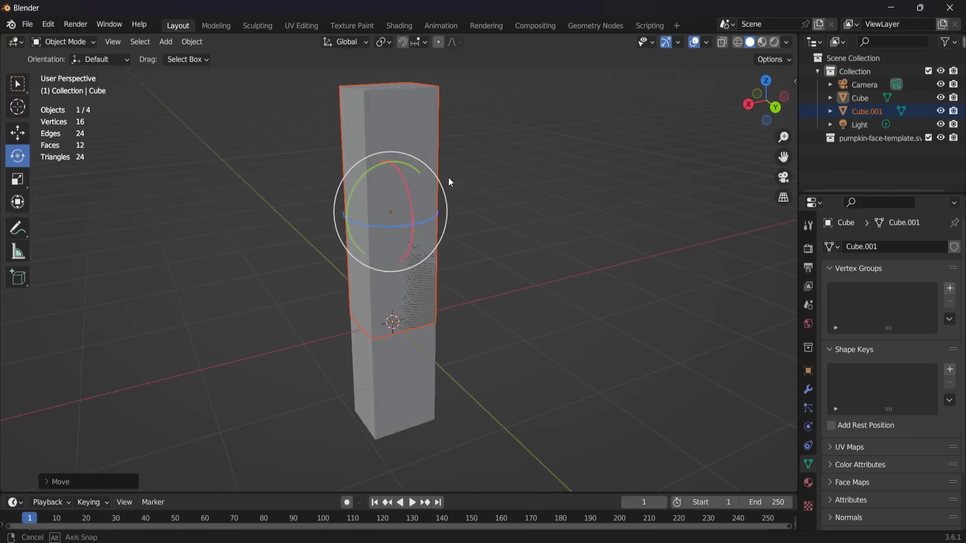
{"action": "middle_click_drag", "start_coordinate": [448, 177], "coordinate": [388, 174]}
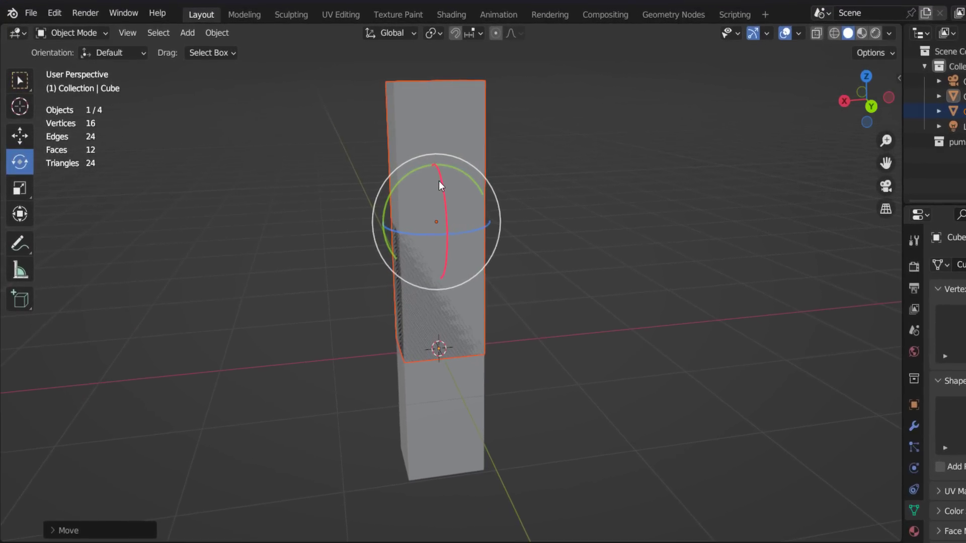
{"action": "left_click_drag", "start_coordinate": [439, 186], "coordinate": [464, 224]}
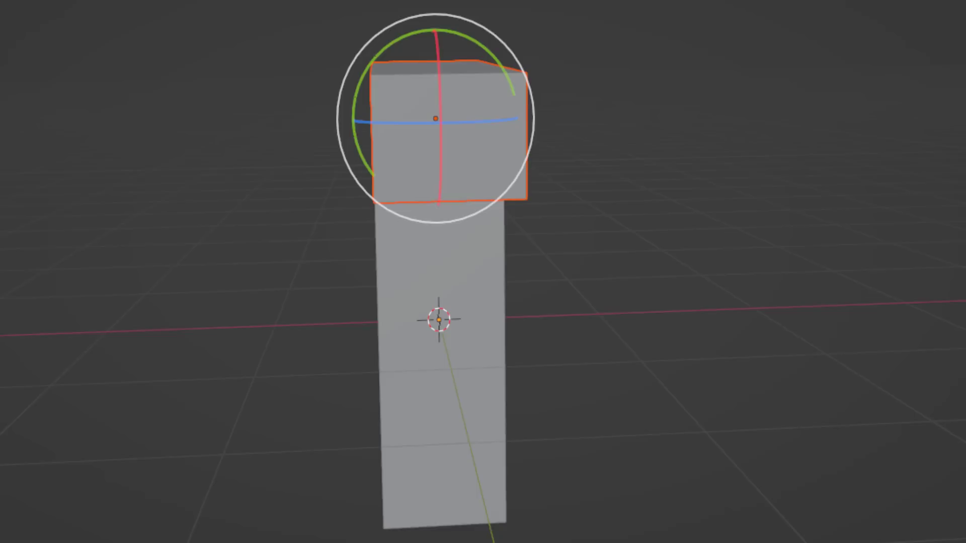
{"action": "left_click_drag", "start_coordinate": [439, 1], "coordinate": [441, 12]}
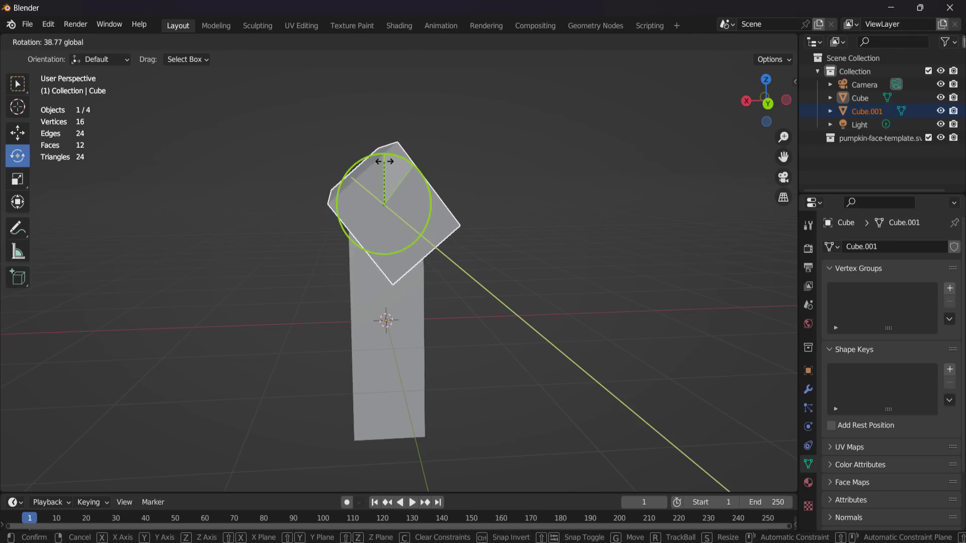
{"action": "left_click_drag", "start_coordinate": [379, 139], "coordinate": [381, 144]}
Adjust the crossbar's Z scale slightly and slide it along the Y axis so it overhangs one side of the post
{"action": "middle_click_drag", "start_coordinate": [397, 155], "coordinate": [435, 168]}
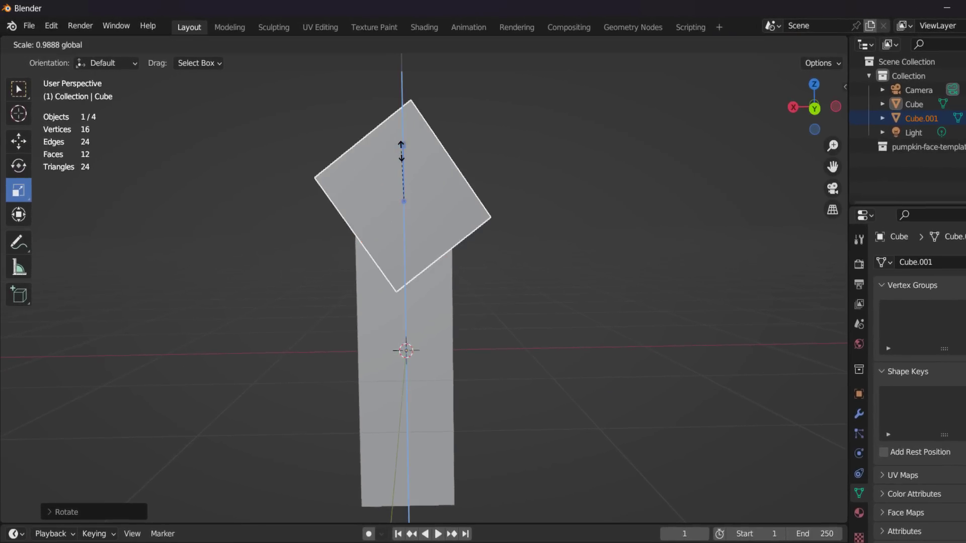
{"action": "middle_click_drag", "start_coordinate": [499, 193], "coordinate": [582, 186]}
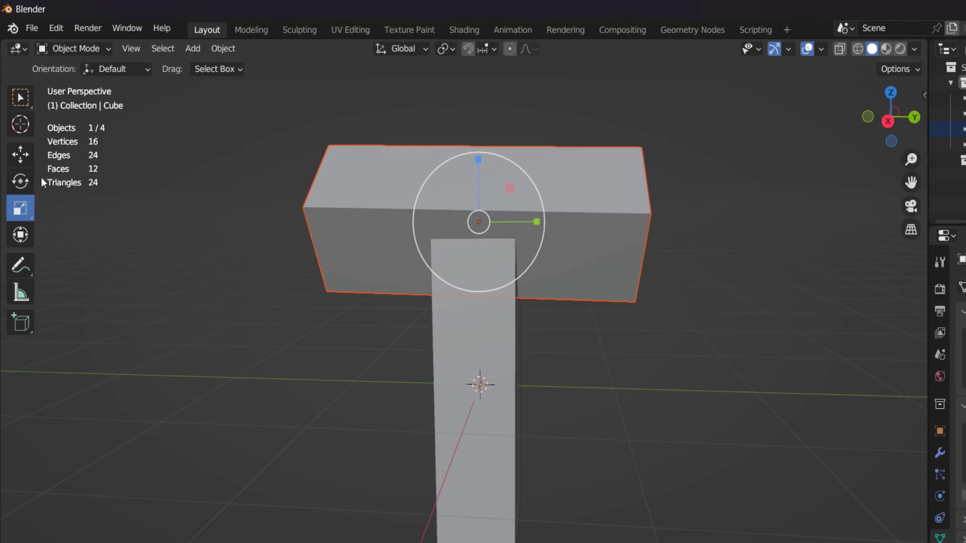
{"action": "left_click_drag", "start_coordinate": [530, 214], "coordinate": [623, 212]}
Adjust the crossbar's angle slightly with a free trackball rotation
{"action": "key", "text": "shift+space"}
{"action": "key", "text": "r"}
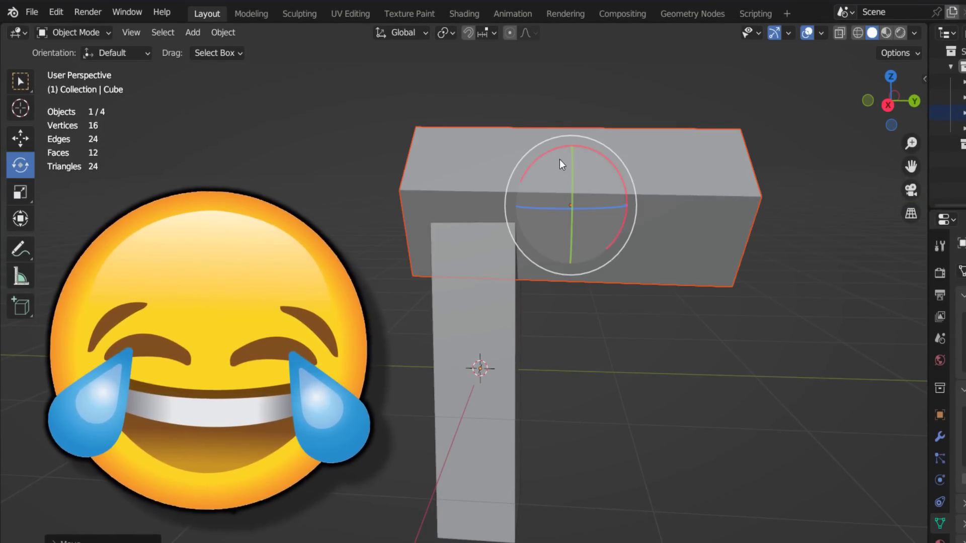
{"action": "left_click_drag", "start_coordinate": [564, 152], "coordinate": [561, 155]}
{"action": "middle_click_drag", "start_coordinate": [561, 155], "coordinate": [765, 158]}
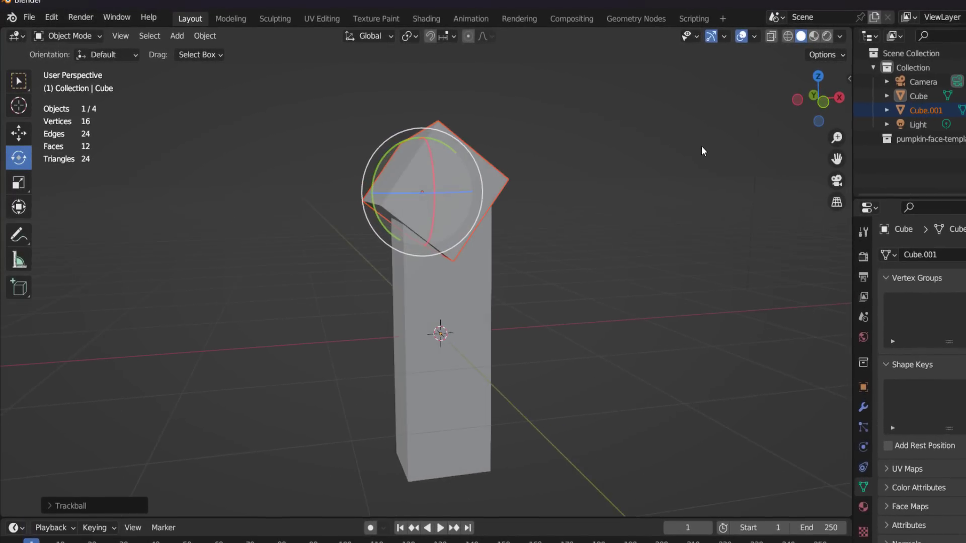
{"action": "middle_click_drag", "start_coordinate": [702, 146], "coordinate": [644, 143]}
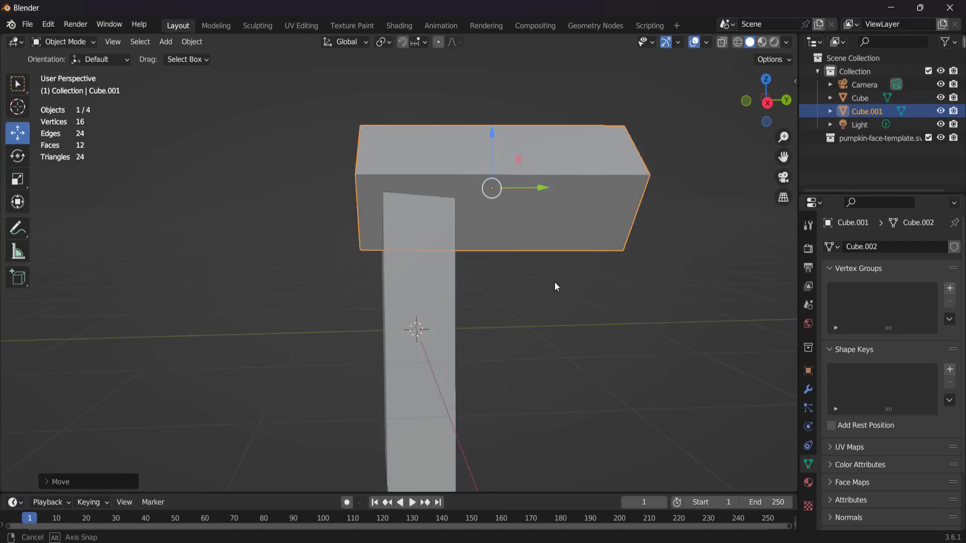
Box-select the post and crossbar together and join them into one object
{"action": "middle_click_drag", "start_coordinate": [555, 282], "coordinate": [622, 323]}
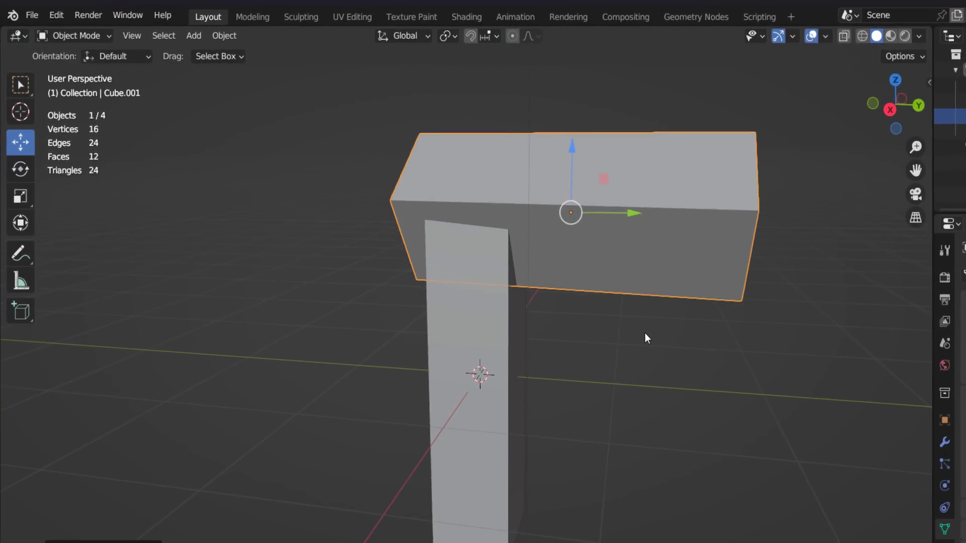
{"action": "scroll", "coordinate": [633, 333], "scroll_direction": "down", "scroll_amount": 1}
{"action": "left_click_drag", "start_coordinate": [313, 124], "coordinate": [710, 511]}
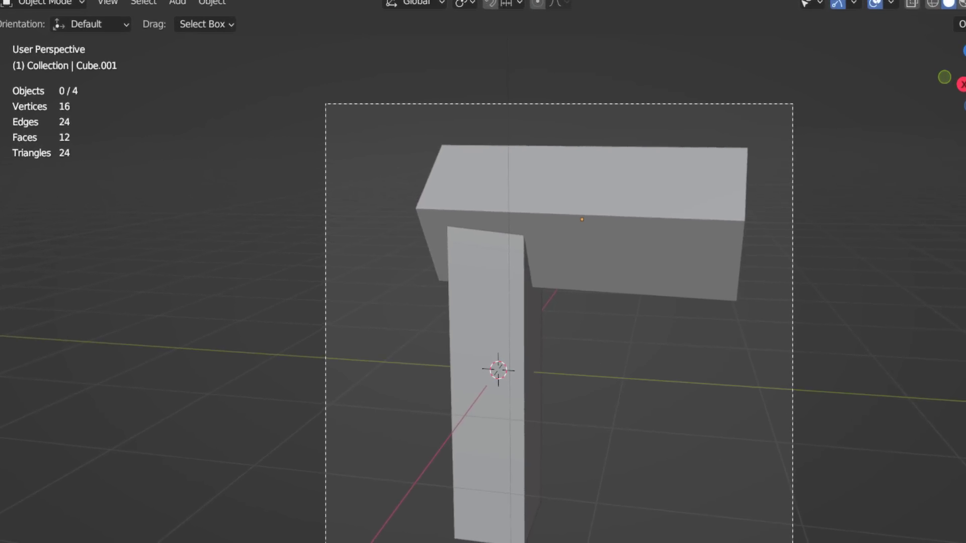
{"action": "left_click_drag", "start_coordinate": [793, 542], "coordinate": [793, 542]}
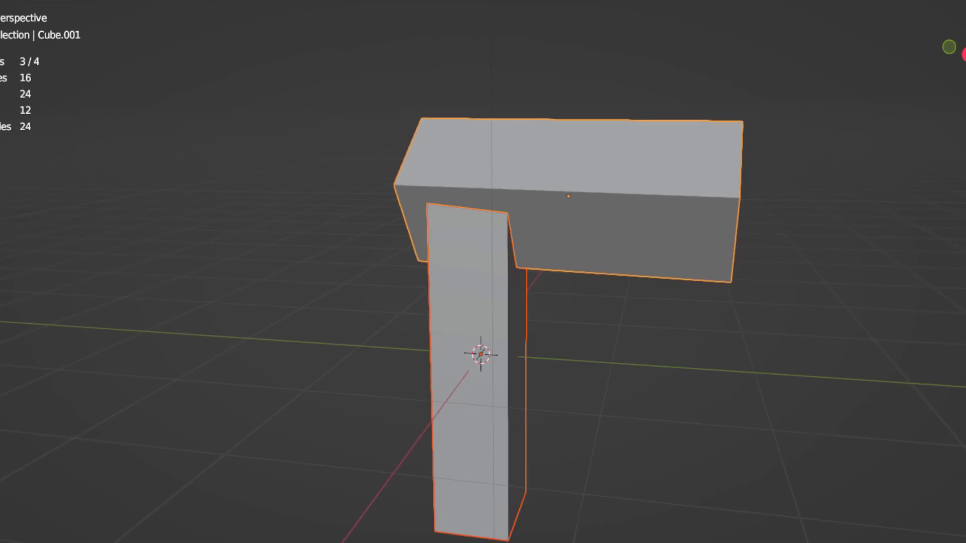
{"action": "right_click", "coordinate": [555, 215]}
{"action": "left_click", "coordinate": [501, 267]}
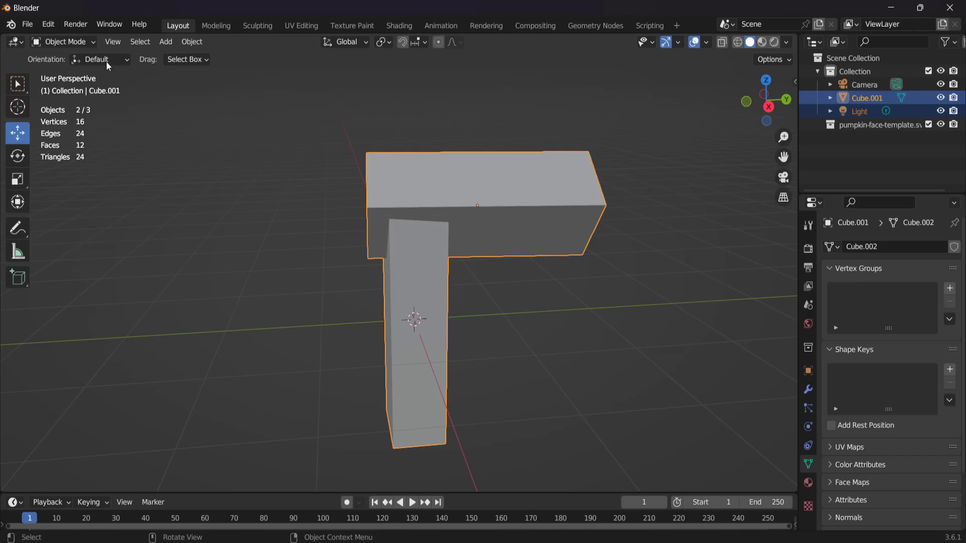
Enter Edit Mode, subdivide the whole joined mesh twice, and recalculate its normals
{"action": "left_click", "coordinate": [75, 40]}
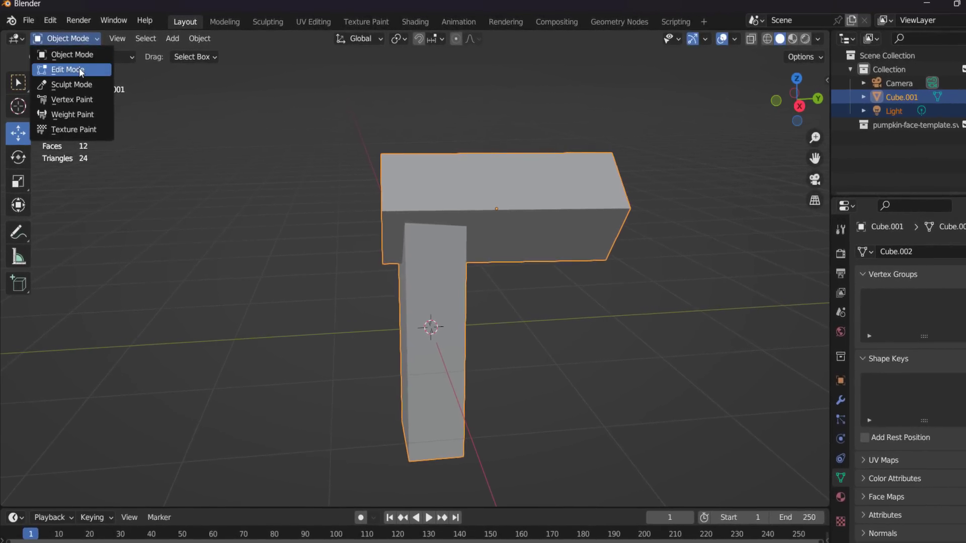
{"action": "left_click", "coordinate": [67, 71]}
{"action": "right_click", "coordinate": [450, 206]}
{"action": "left_click", "coordinate": [486, 213]}
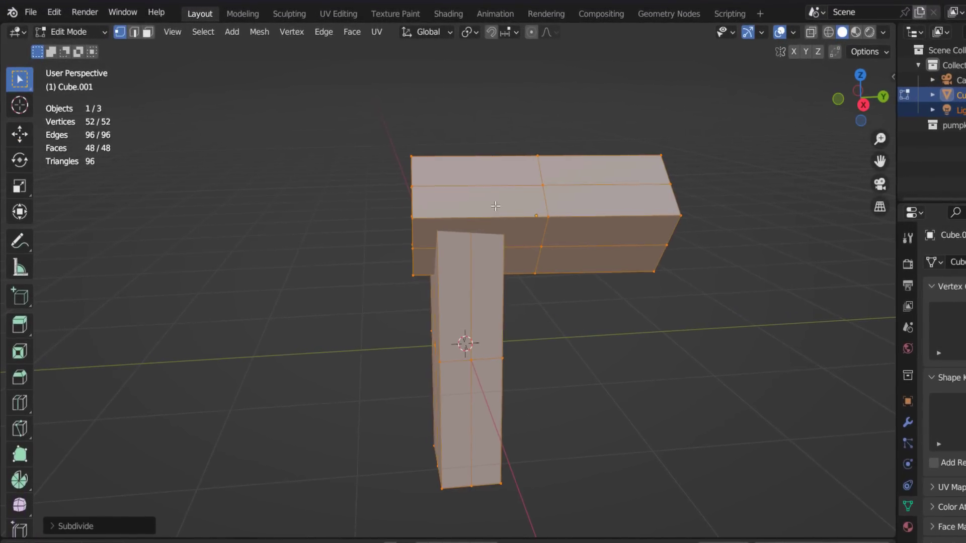
{"action": "right_click", "coordinate": [503, 204]}
{"action": "left_click", "coordinate": [503, 204]}
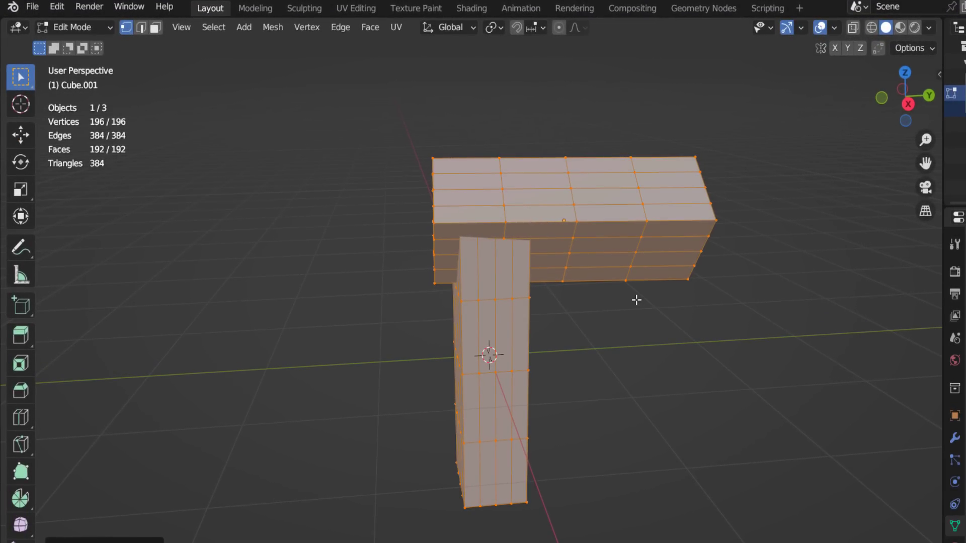
{"action": "key", "text": "shift+n"}
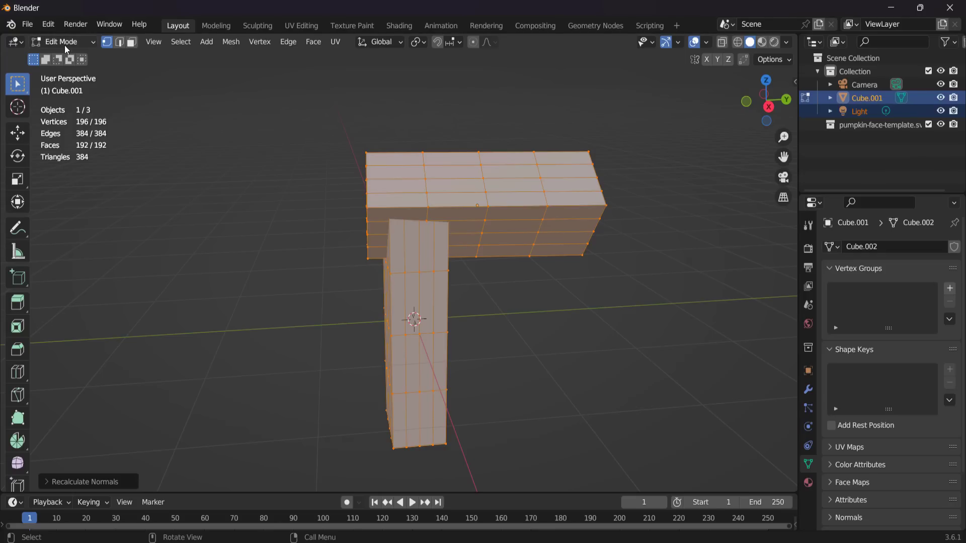
Enter Sculpt Mode and roughen the crossbar's sides and ends with the Clay Strips brush at 50 px radius and 0.600 strength
{"action": "left_click", "coordinate": [73, 30]}
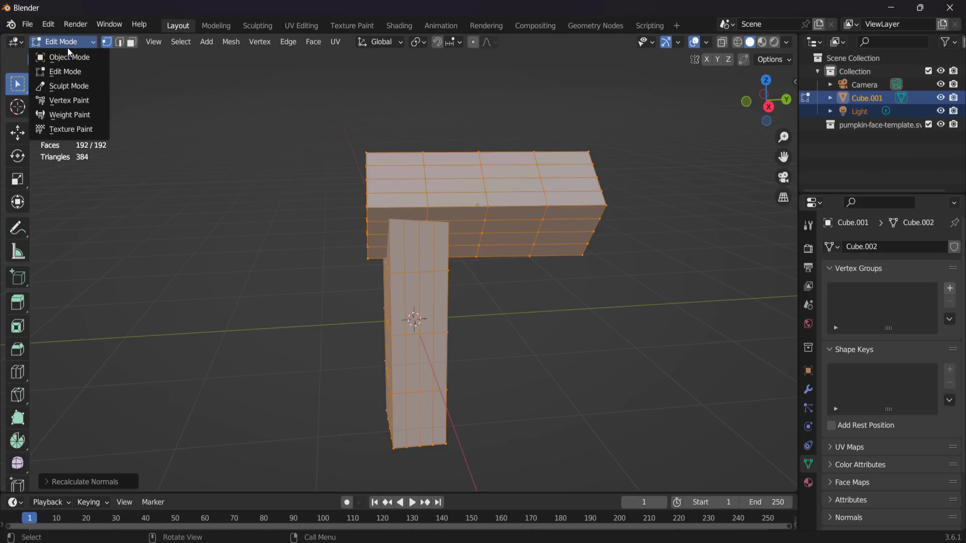
{"action": "left_click", "coordinate": [69, 86]}
{"action": "middle_click_drag", "start_coordinate": [444, 267], "coordinate": [512, 227]}
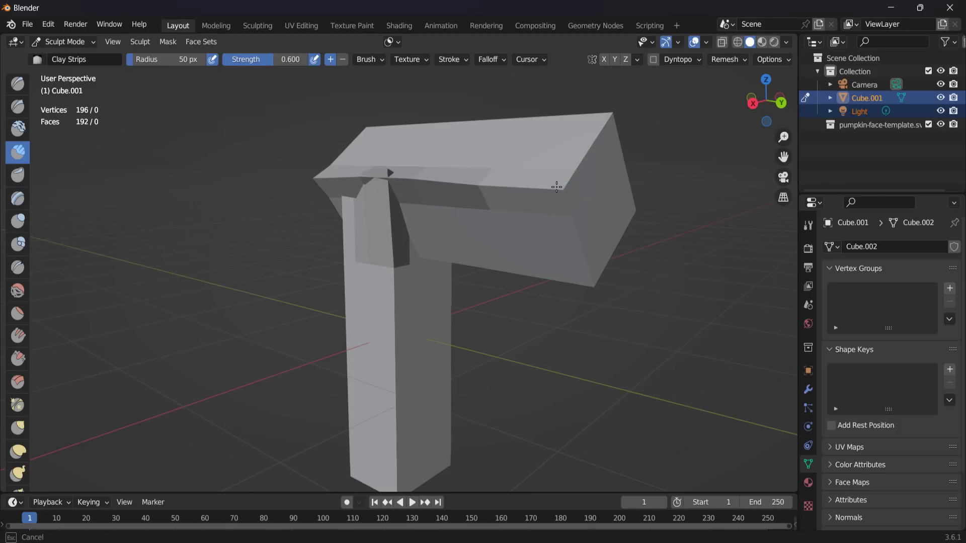
{"action": "middle_click_drag", "start_coordinate": [557, 205], "coordinate": [406, 153]}
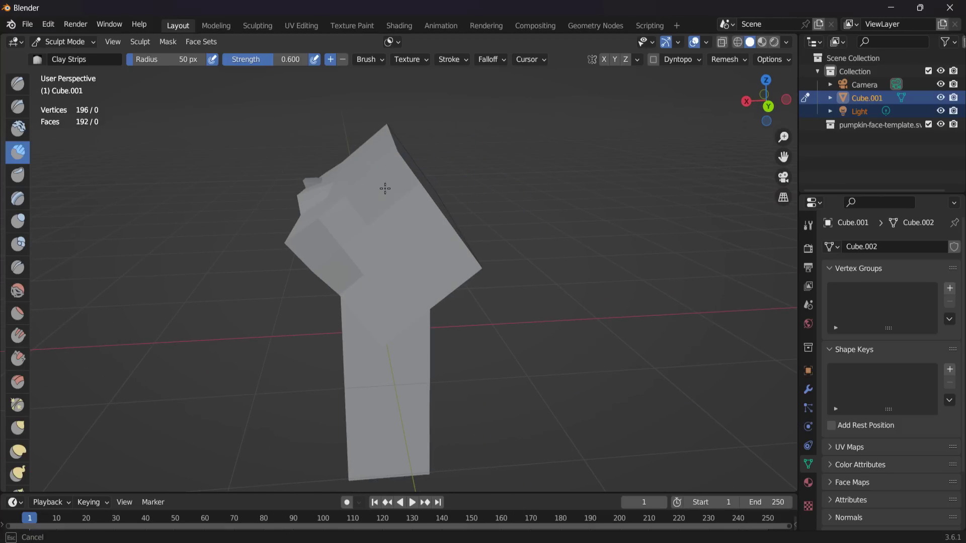
{"action": "middle_click_drag", "start_coordinate": [465, 244], "coordinate": [442, 155]}
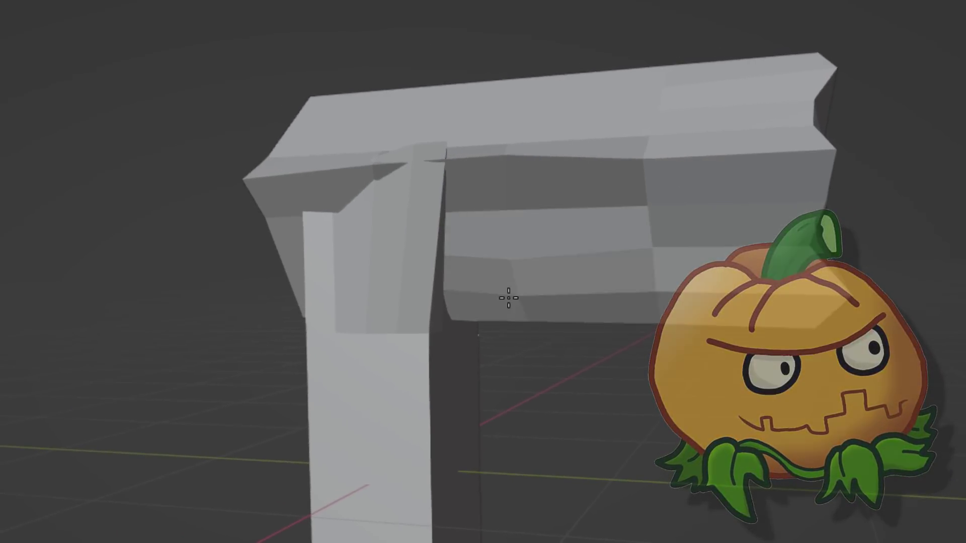
{"action": "middle_click_drag", "start_coordinate": [508, 298], "coordinate": [604, 295]}
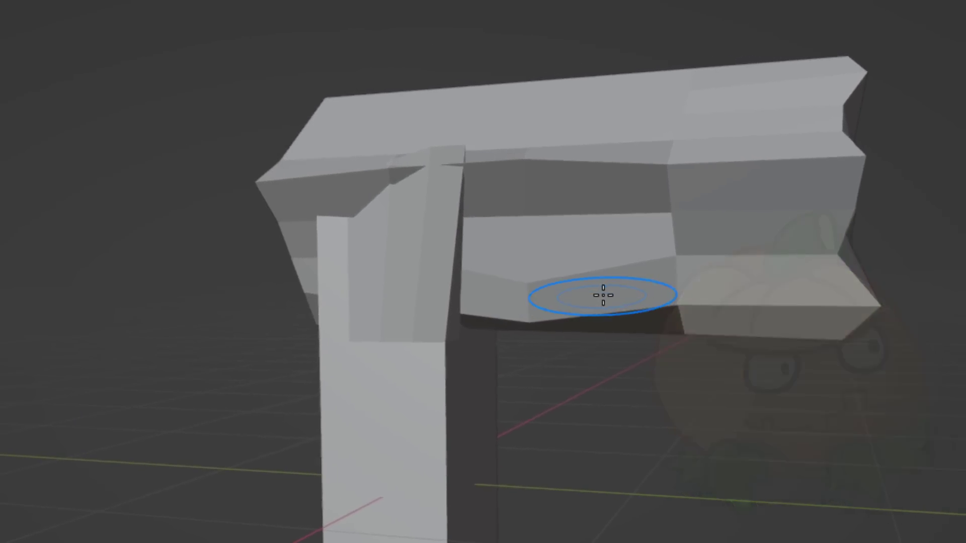
{"action": "left_click_drag", "start_coordinate": [348, 193], "coordinate": [342, 198]}
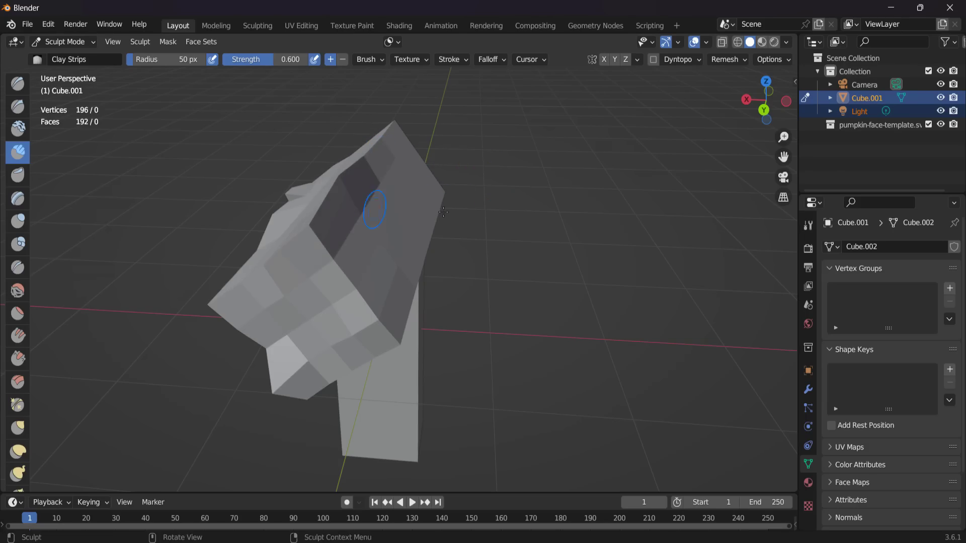
{"action": "middle_click_drag", "start_coordinate": [443, 212], "coordinate": [435, 147]}
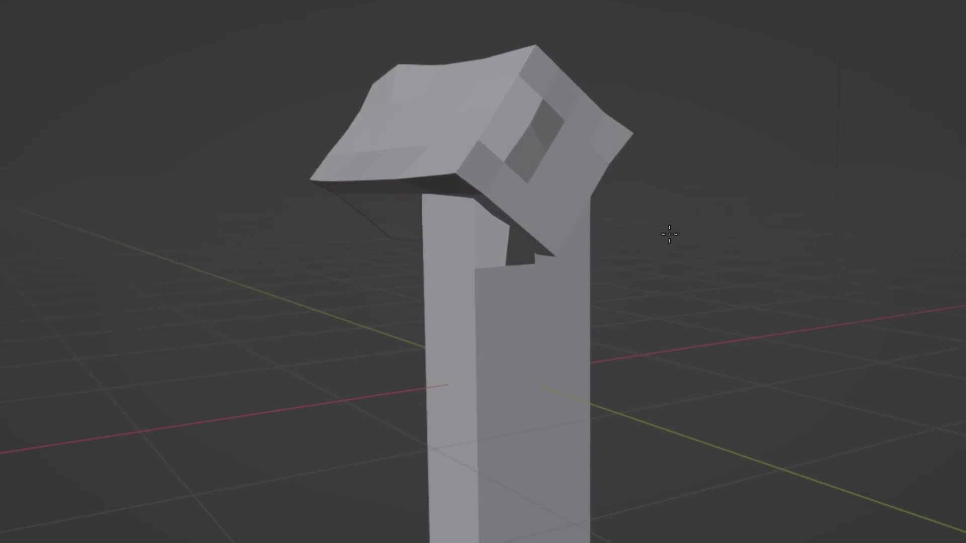
Round out the stem's post with the Inflate/Deflate brush at strength 0.500 and the Smooth brush at strength 0.700
{"action": "mouse_move", "coordinate": [670, 234]}
{"action": "middle_mouse_down"}
{"action": "mouse_move", "coordinate": [386, 330]}
{"action": "mouse_move", "coordinate": [421, 442]}
{"action": "mouse_move", "coordinate": [513, 367]}
{"action": "mouse_move", "coordinate": [468, 263]}
{"action": "mouse_move", "coordinate": [490, 318]}
{"action": "mouse_move", "coordinate": [75, 238]}
{"action": "middle_mouse_up"}
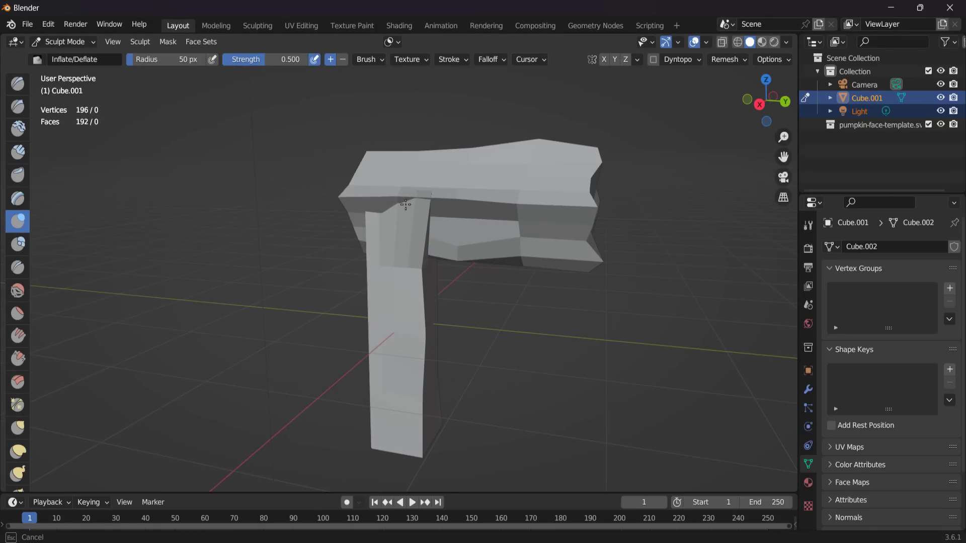
{"action": "middle_click_drag", "start_coordinate": [457, 209], "coordinate": [410, 302]}
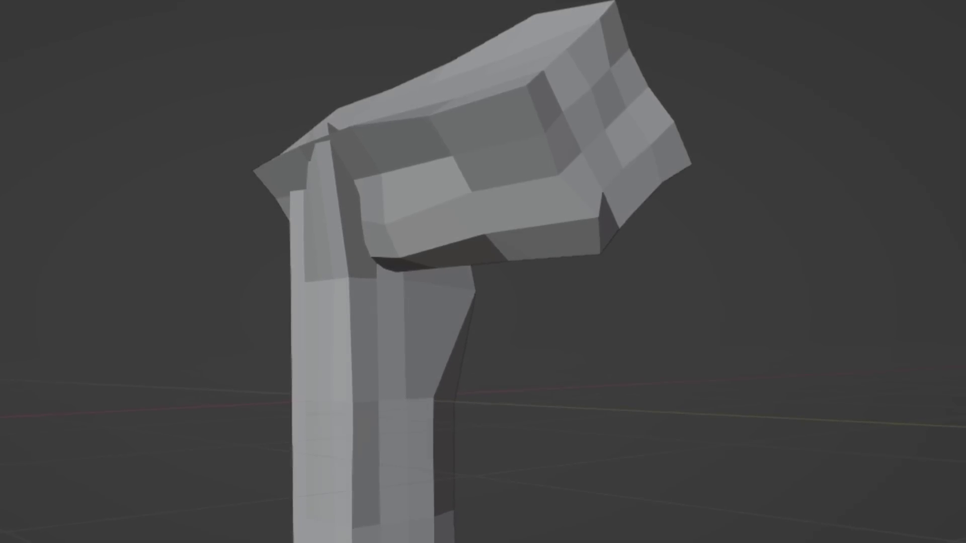
{"action": "middle_click_drag", "start_coordinate": [383, 475], "coordinate": [354, 263]}
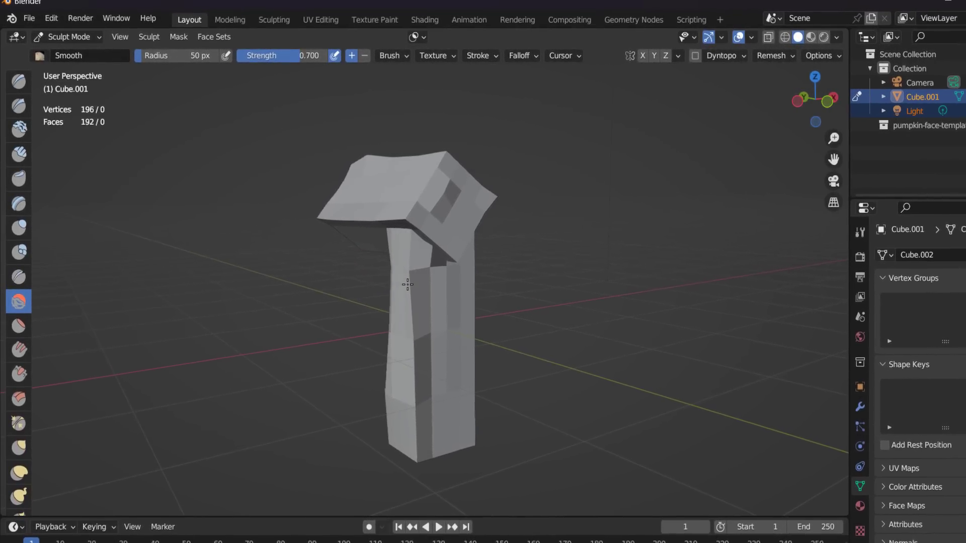
{"action": "middle_click_drag", "start_coordinate": [563, 319], "coordinate": [698, 228]}
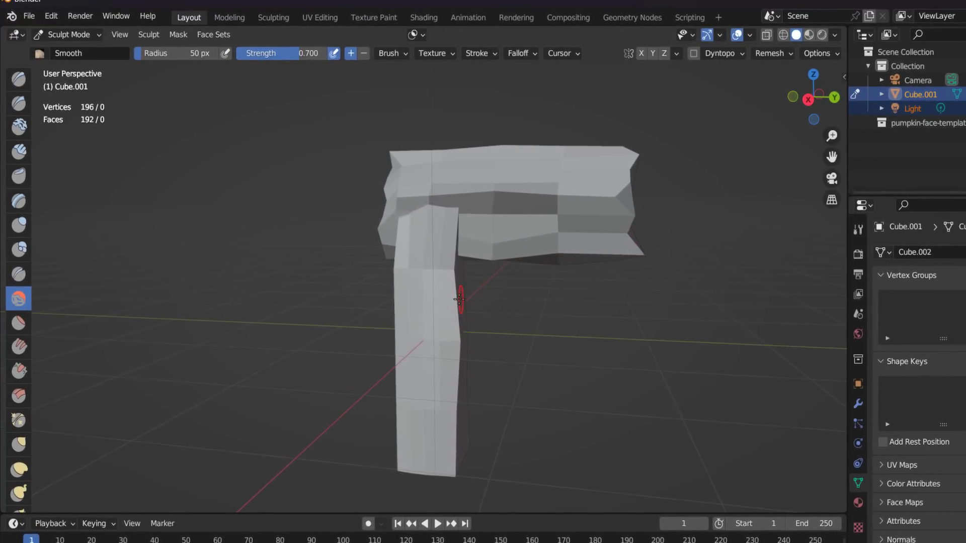
{"action": "middle_click_drag", "start_coordinate": [455, 295], "coordinate": [429, 429]}
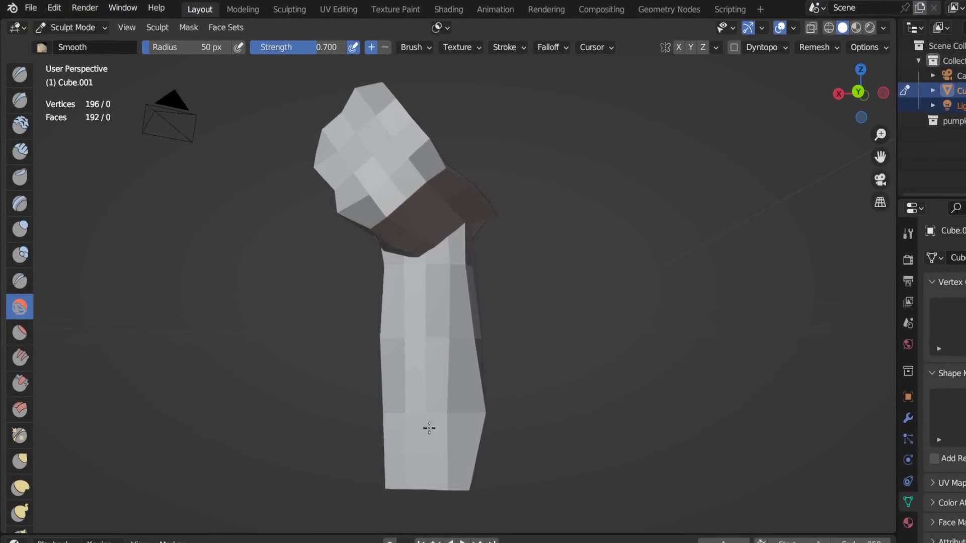
{"action": "middle_click_drag", "start_coordinate": [405, 380], "coordinate": [436, 317]}
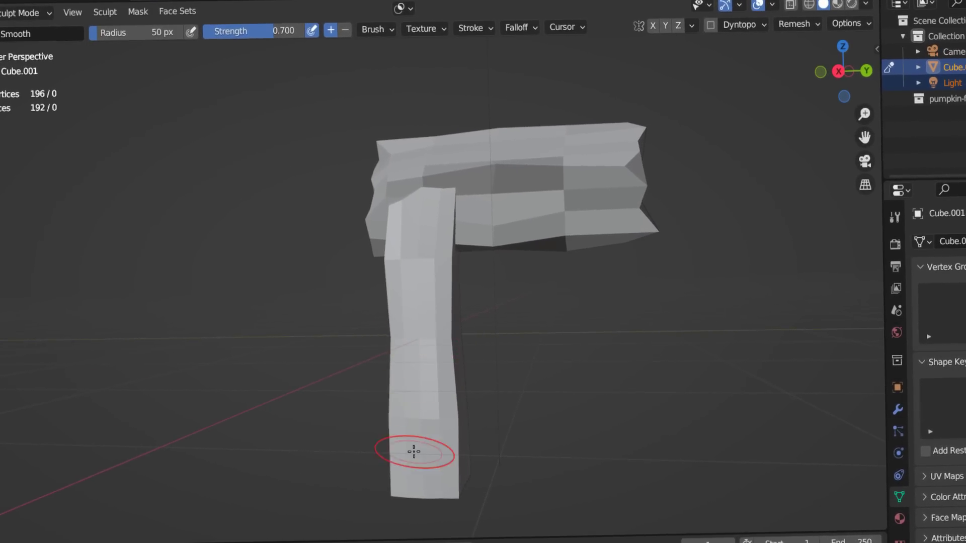
{"action": "middle_click_drag", "start_coordinate": [465, 402], "coordinate": [474, 400]}
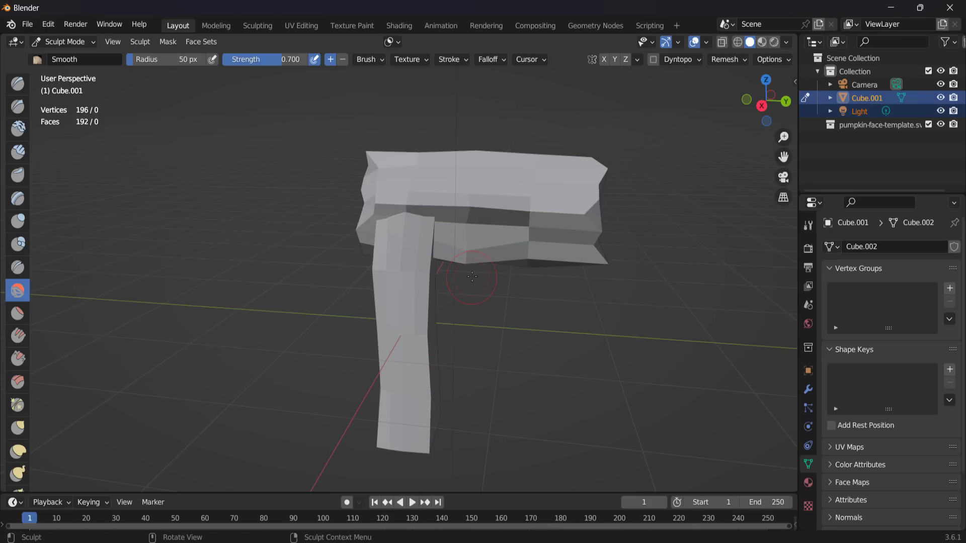
In Edit Mode, select all vertices around the crossbar's free end and scale them down slightly
{"action": "left_click", "coordinate": [75, 44]}
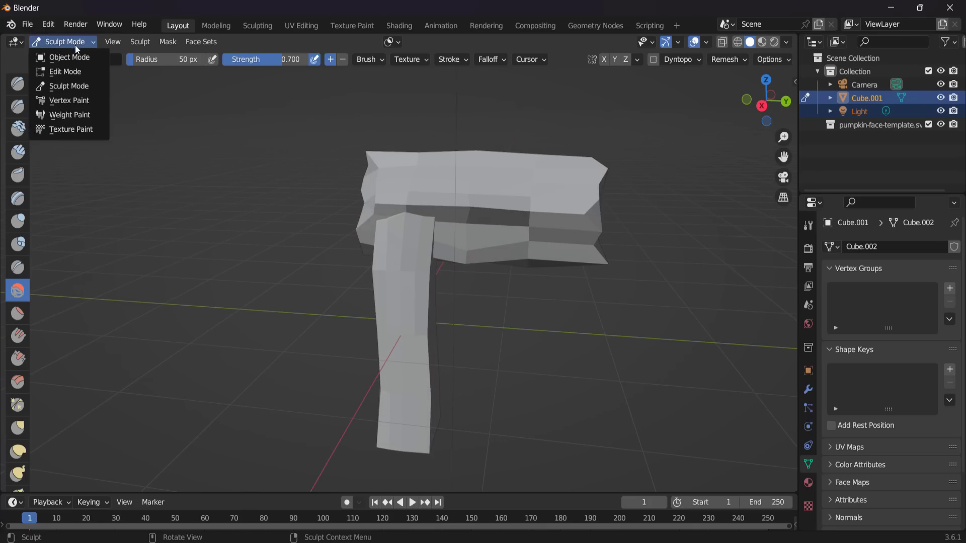
{"action": "left_click", "coordinate": [81, 71]}
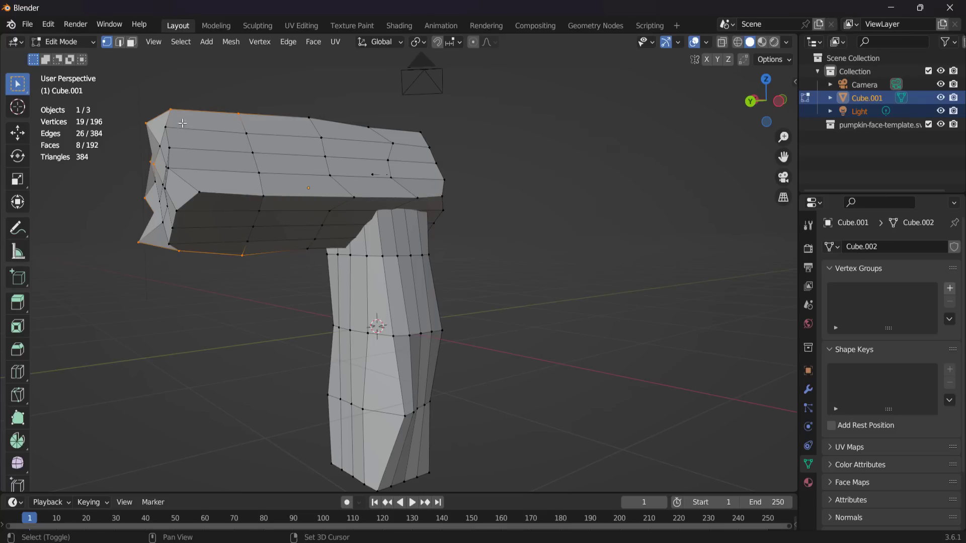
{"action": "middle_click_drag", "start_coordinate": [266, 296], "coordinate": [431, 294]}
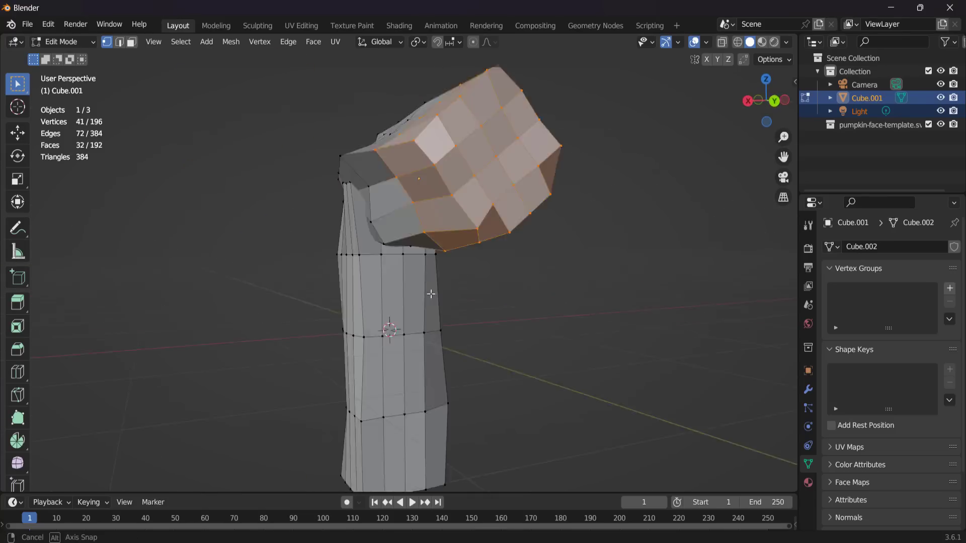
{"action": "key", "text": "s"}
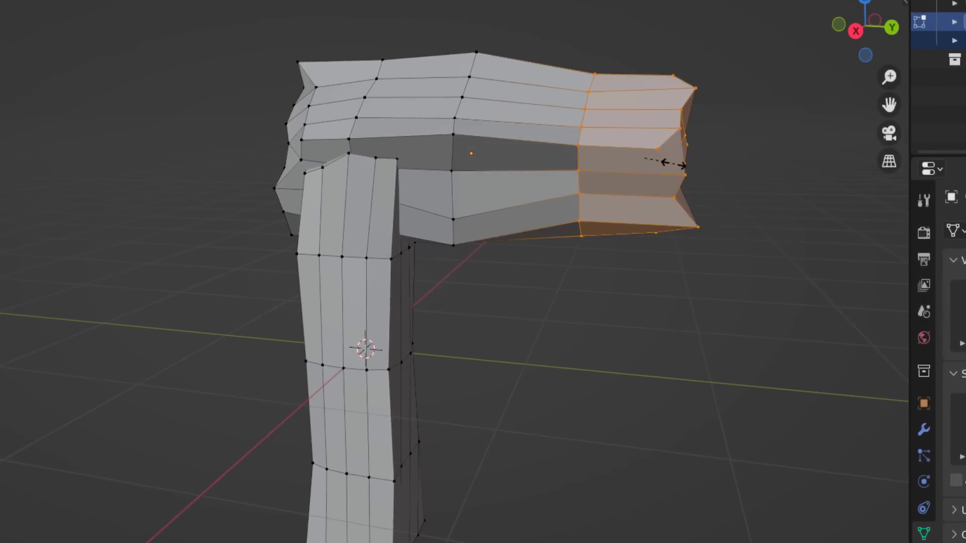
{"action": "left_click", "coordinate": [674, 164]}
{"action": "left_click", "coordinate": [666, 346]}
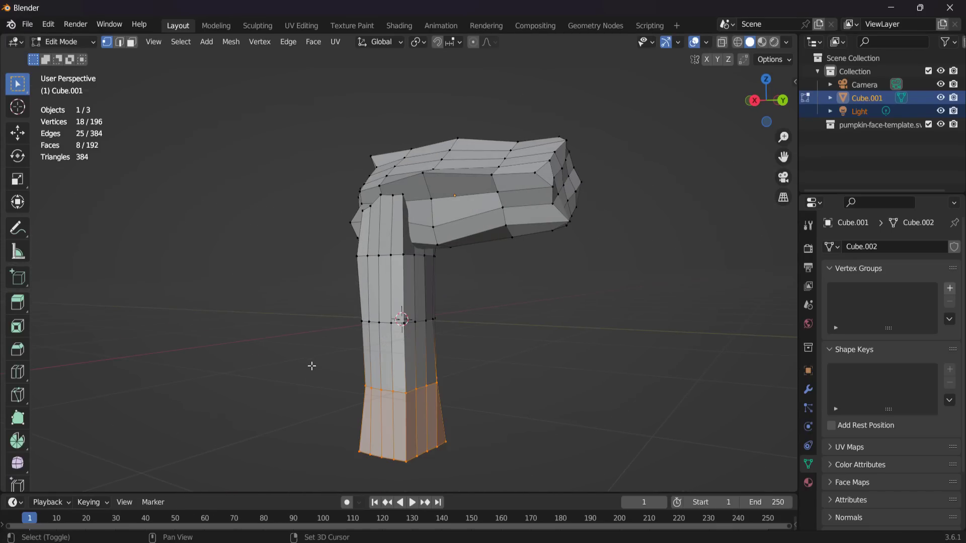
Select the vertices around the base of the post and scale them down to taper its lower end
{"action": "left_click_drag", "start_coordinate": [316, 353], "coordinate": [314, 352], "text": "shift"}
{"action": "middle_click_drag", "start_coordinate": [456, 353], "coordinate": [745, 356]}
{"action": "key", "text": "s"}
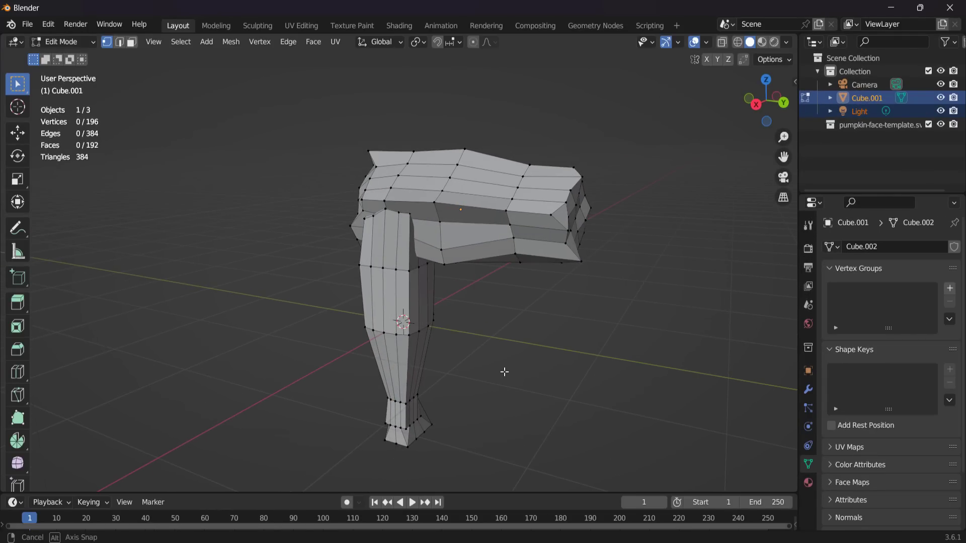
Return to Object Mode and apply smooth shading to the stem
{"action": "left_click", "coordinate": [70, 42]}
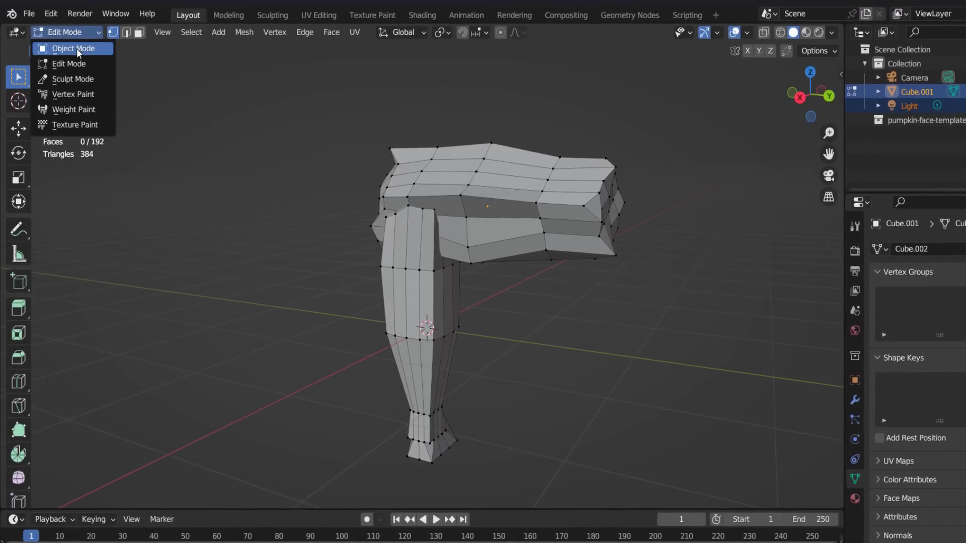
{"action": "left_click", "coordinate": [77, 48]}
{"action": "right_click", "coordinate": [417, 184]}
{"action": "left_click", "coordinate": [441, 134]}
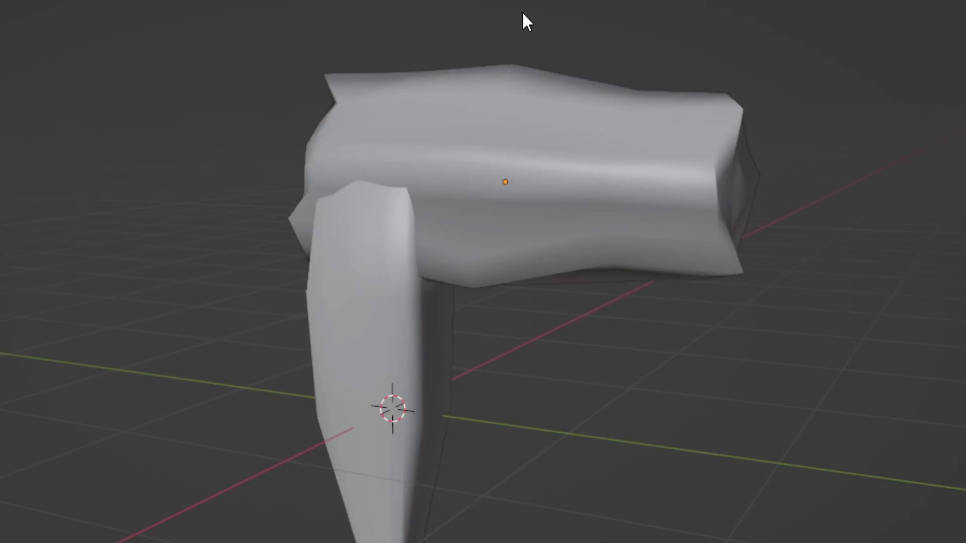
{"action": "mouse_move", "coordinate": [559, 237]}
{"action": "middle_mouse_down"}
{"action": "mouse_move", "coordinate": [350, 256]}
{"action": "mouse_move", "coordinate": [674, 262]}
{"action": "middle_mouse_up"}
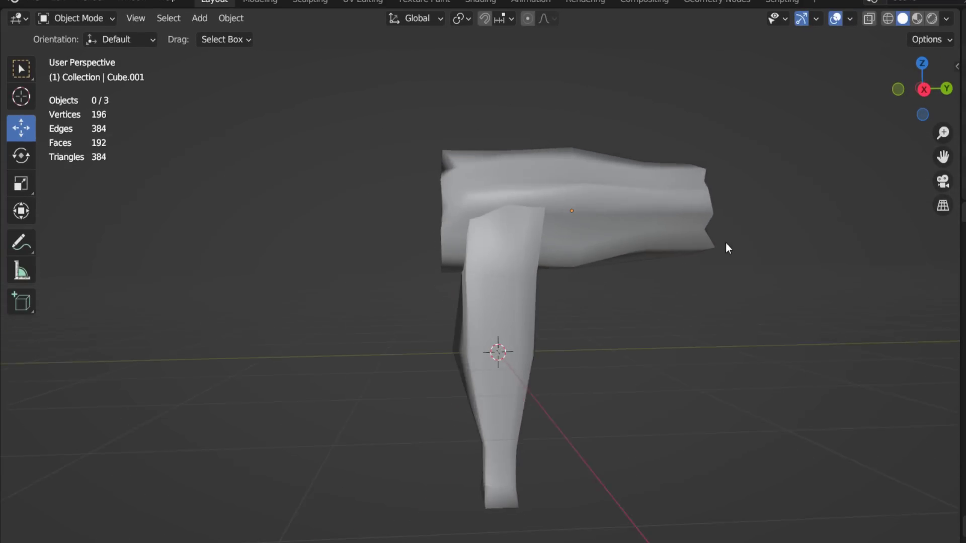
{"action": "middle_click_drag", "start_coordinate": [725, 245], "coordinate": [595, 258]}
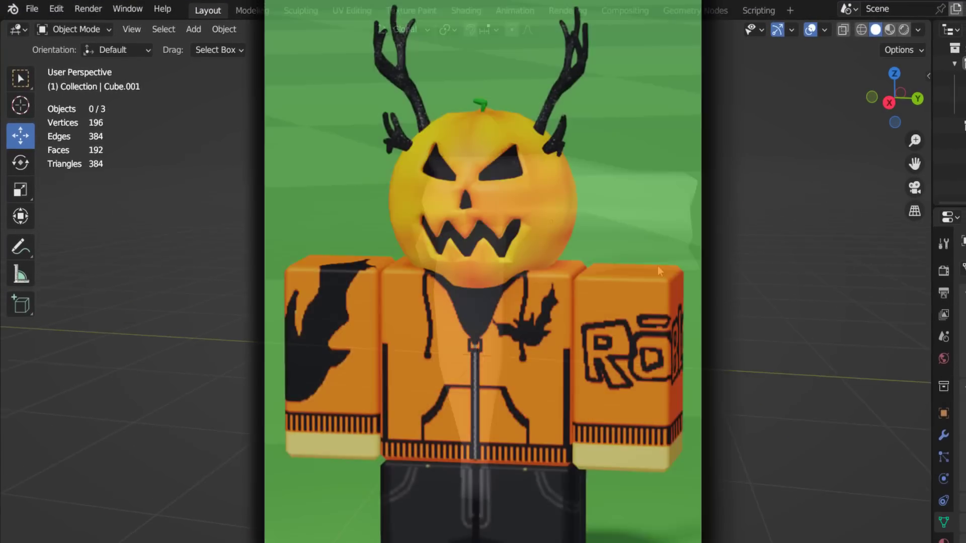
Select the stem and export it as a legacy Wavefront file named Pumpkins Stalk.obj in the Roblox UGC folder
{"action": "left_click", "coordinate": [658, 266]}
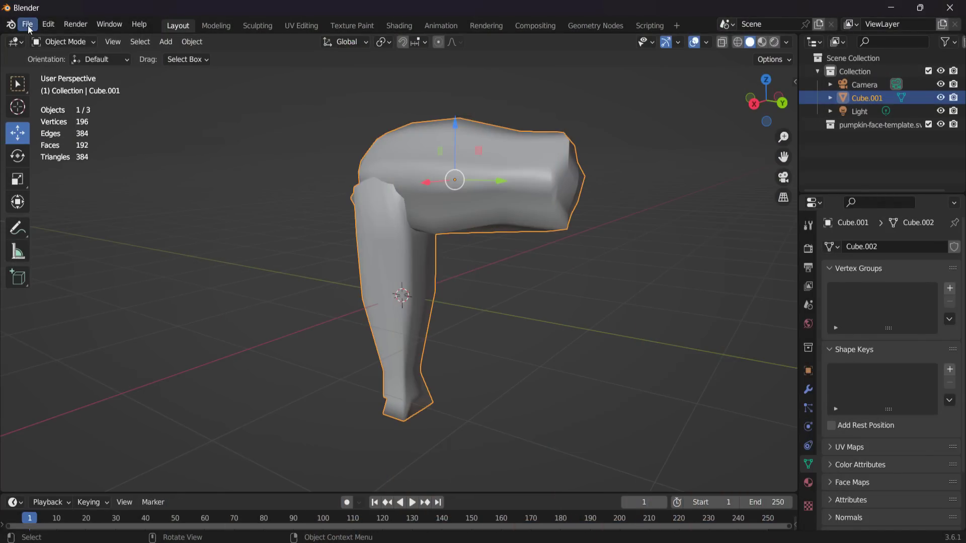
{"action": "left_click", "coordinate": [27, 24]}
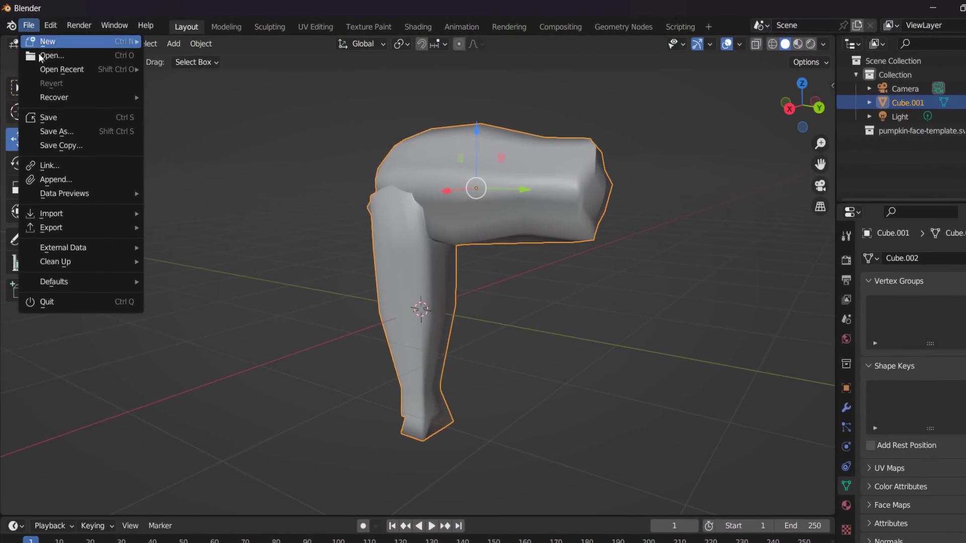
{"action": "mouse_move", "coordinate": [90, 218]}
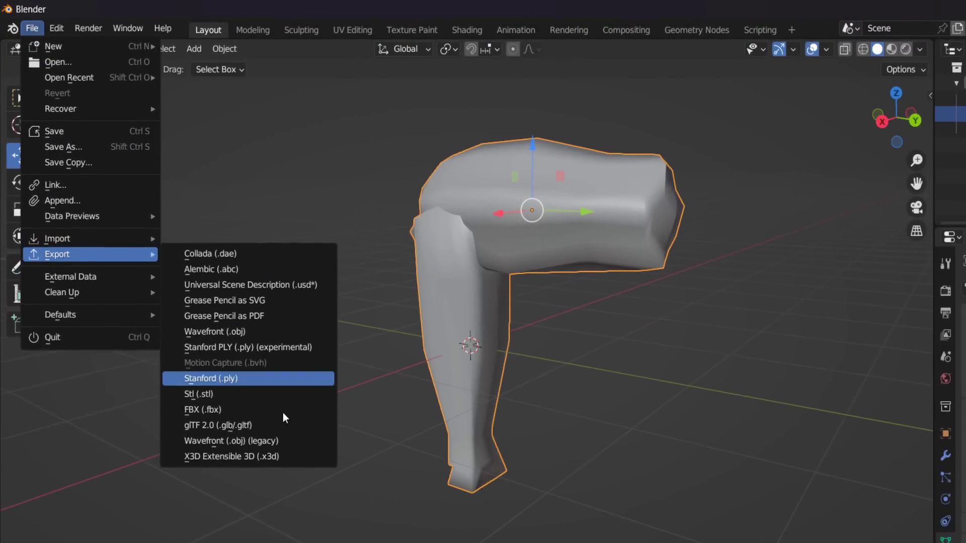
{"action": "left_click", "coordinate": [241, 418]}
{"action": "double_click", "coordinate": [354, 473]}
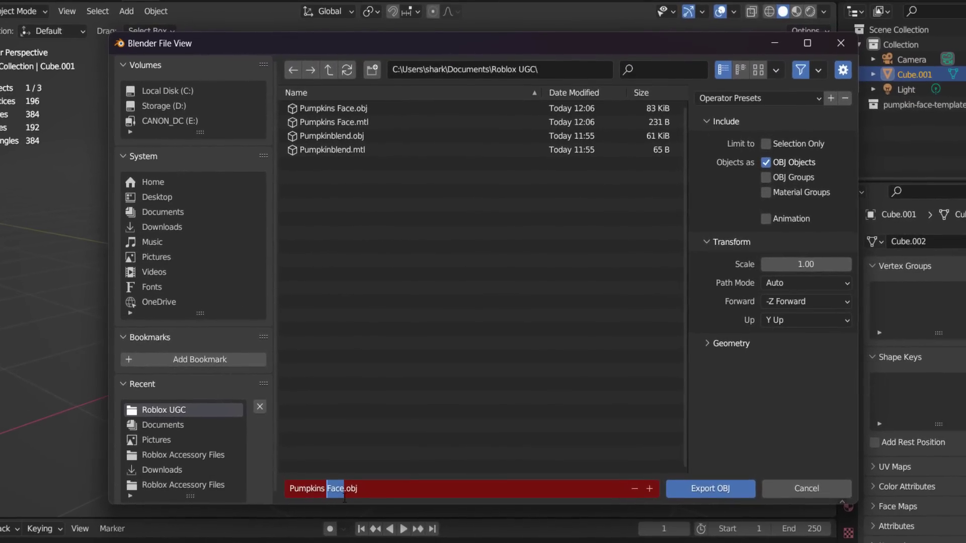
{"action": "type", "text": "Stalk"}
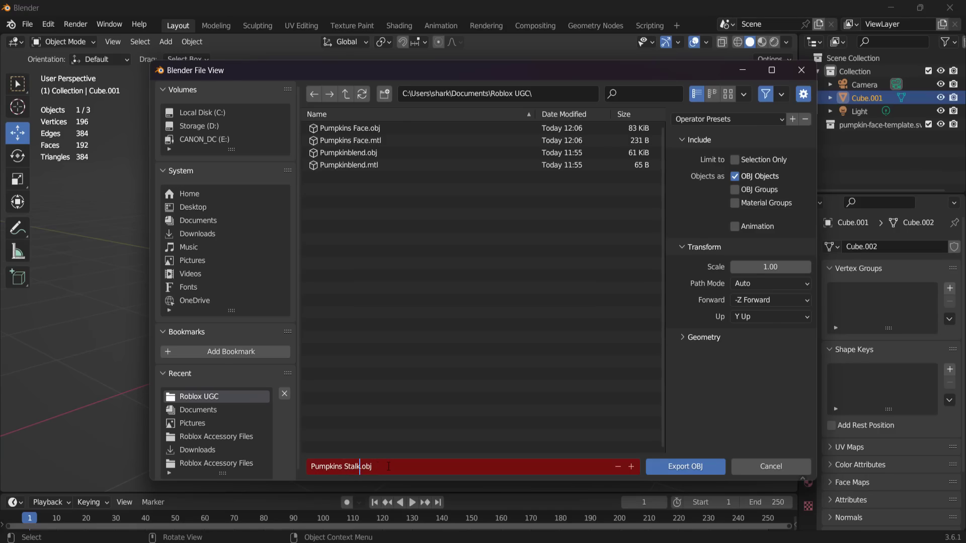
{"action": "left_click", "coordinate": [682, 468]}
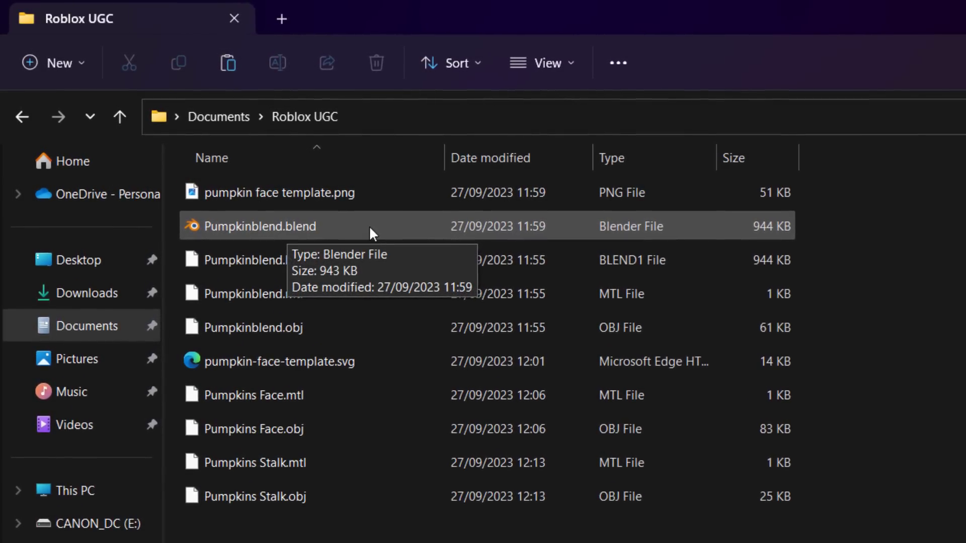
Open Pumpkinblend.blend from the Roblox UGC folder and view the pumpkin body from above and from the side
{"action": "double_click", "coordinate": [405, 237]}
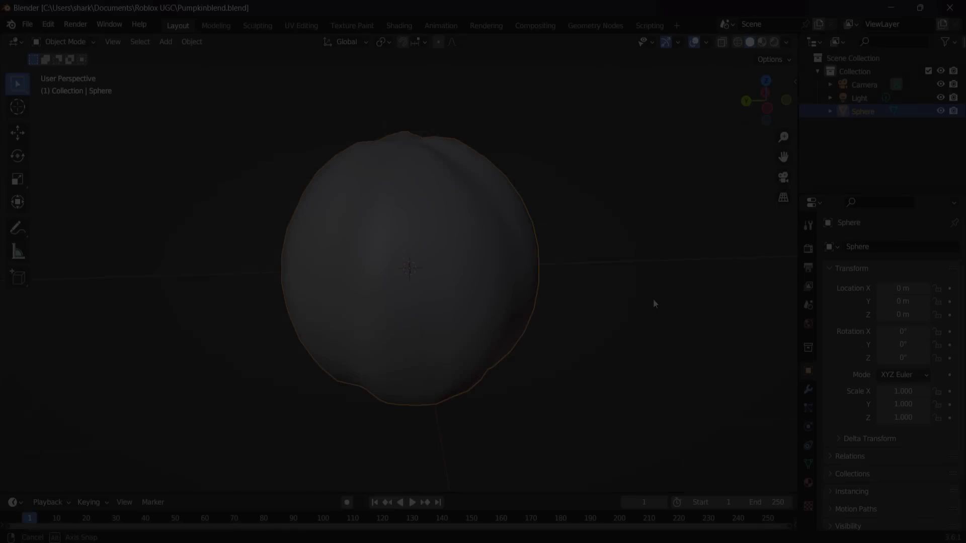
{"action": "middle_click_drag", "start_coordinate": [653, 300], "coordinate": [647, 393]}
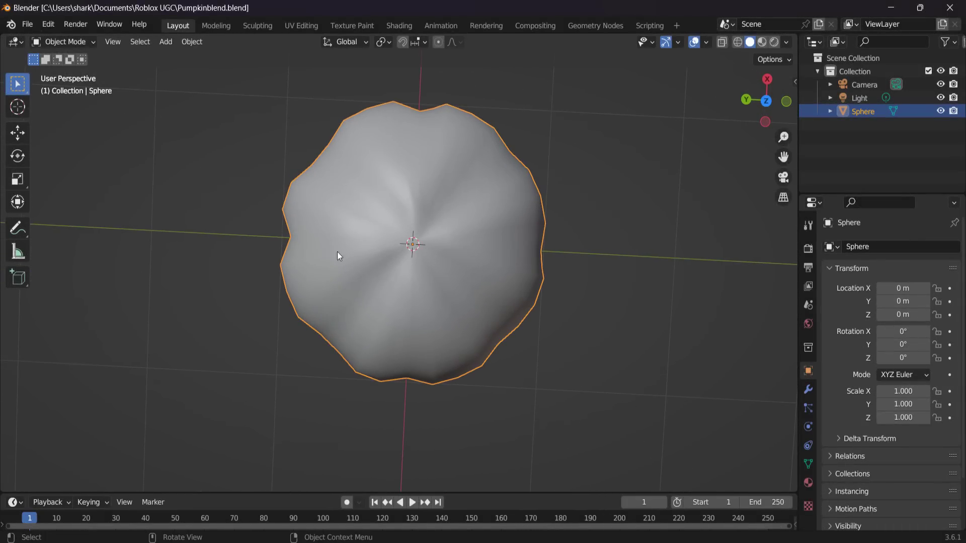
{"action": "middle_click_drag", "start_coordinate": [417, 317], "coordinate": [490, 403]}
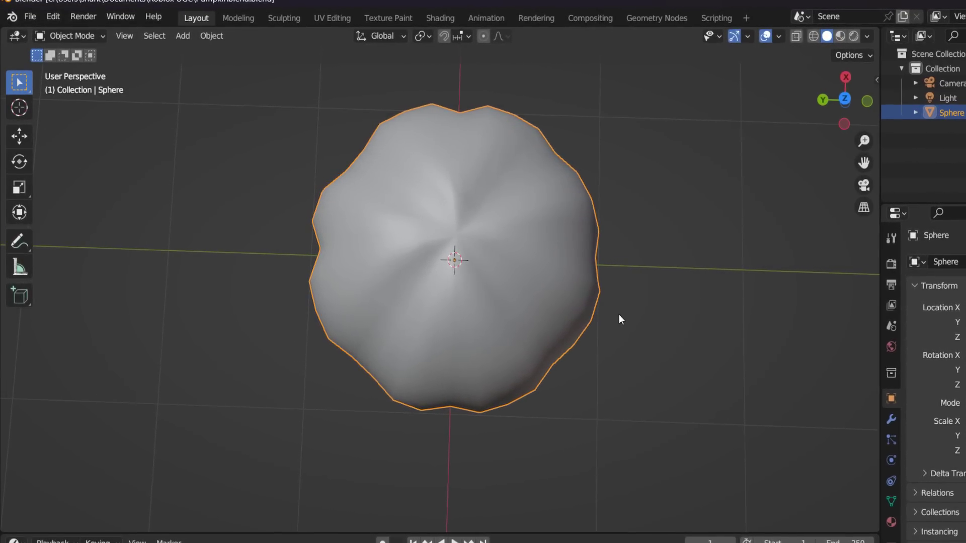
{"action": "middle_click_drag", "start_coordinate": [619, 319], "coordinate": [535, 286]}
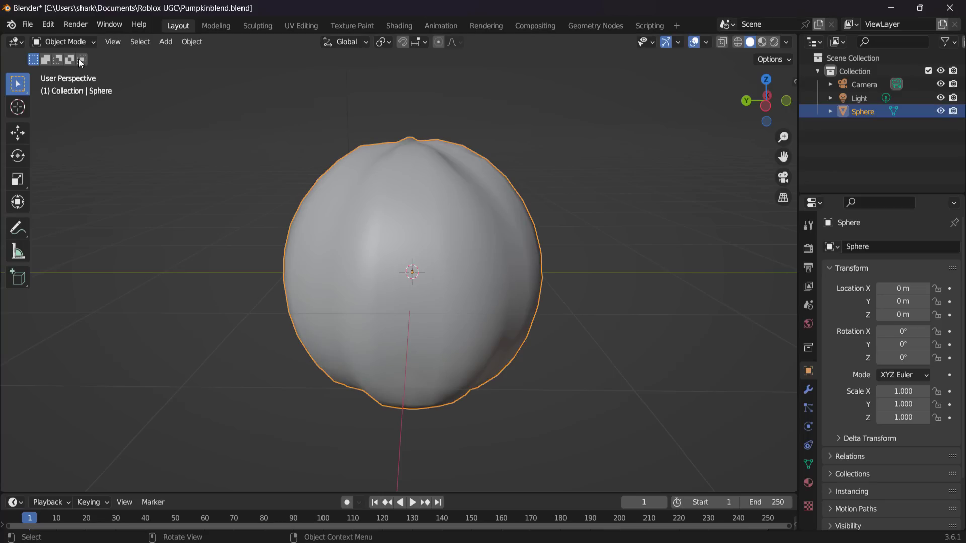
Import Pumpkins Face.obj from the Roblox UGC folder as a legacy Wavefront file
{"action": "left_click", "coordinate": [27, 24]}
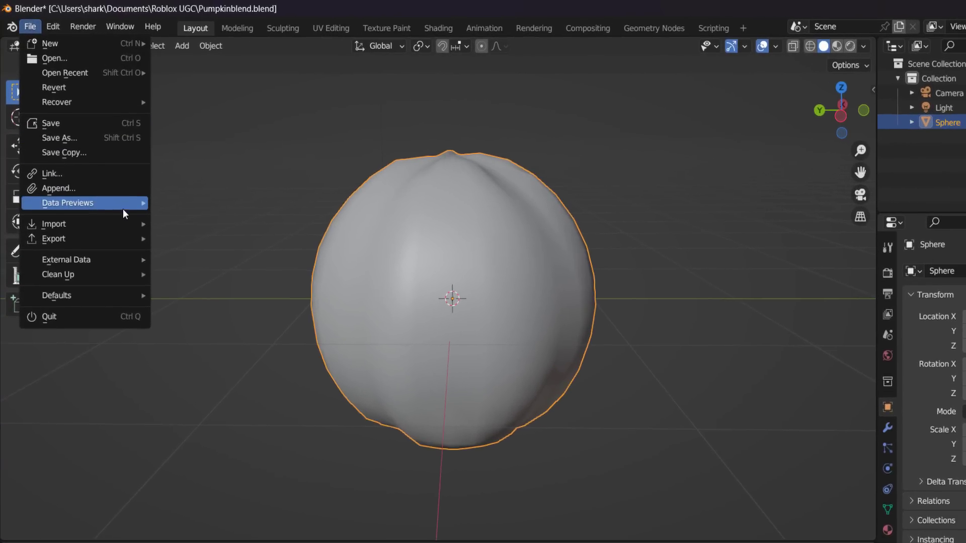
{"action": "mouse_move", "coordinate": [100, 204]}
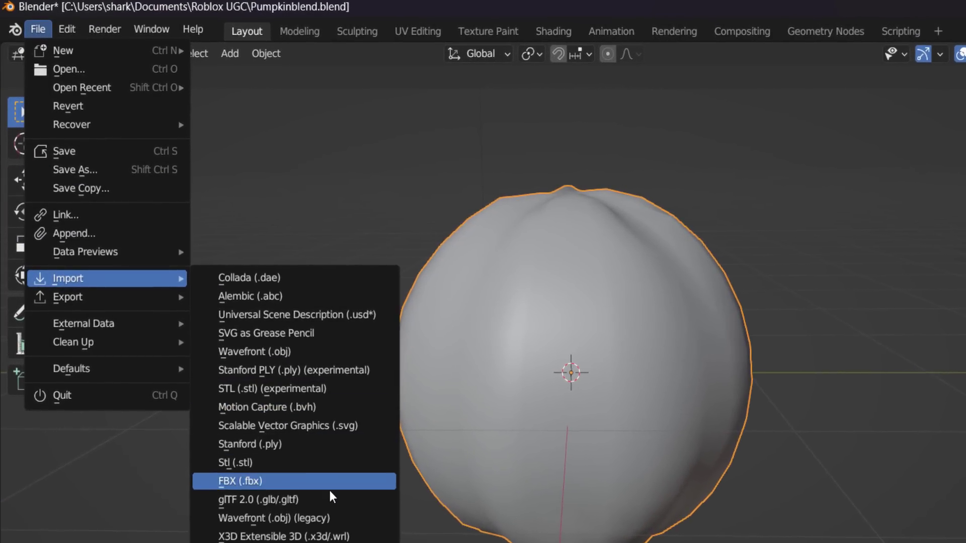
{"action": "left_click", "coordinate": [350, 535]}
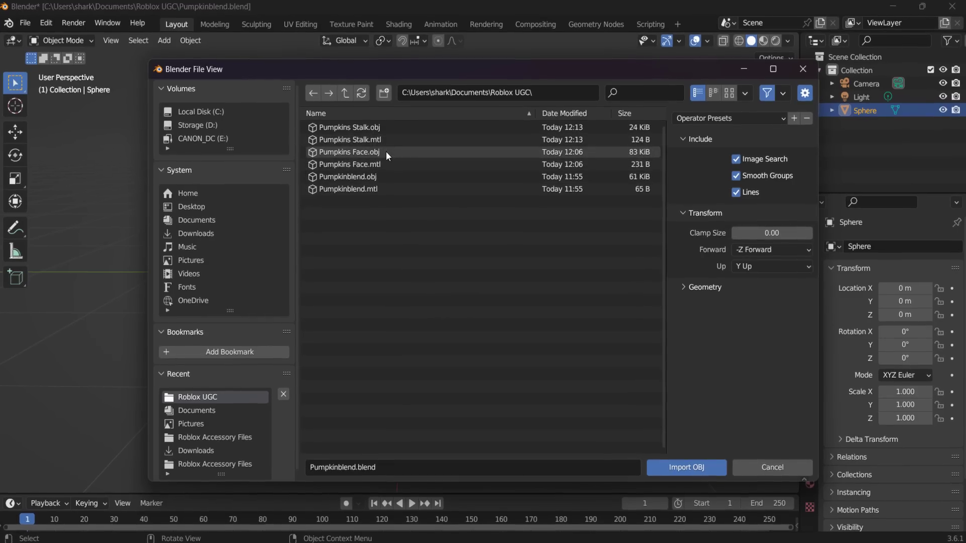
{"action": "left_click", "coordinate": [385, 152]}
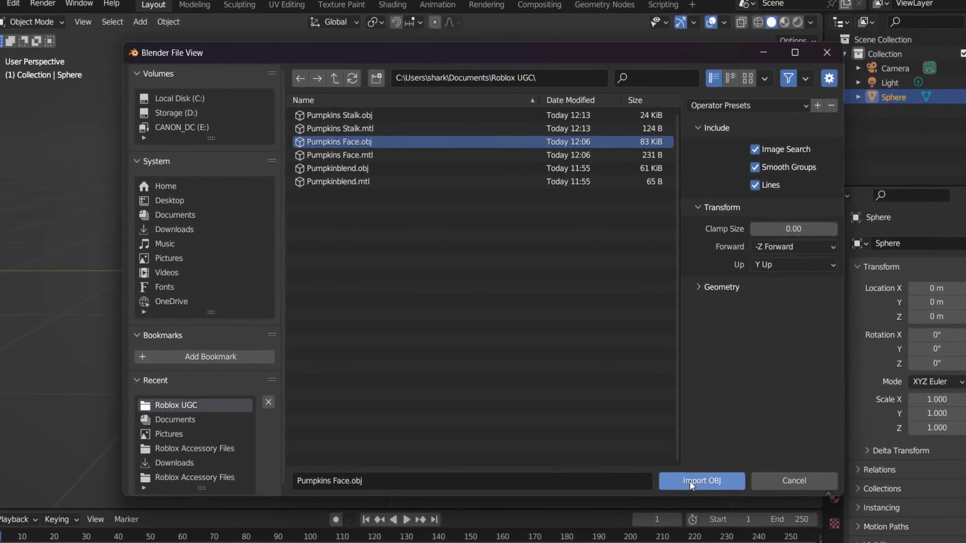
{"action": "left_click", "coordinate": [694, 482]}
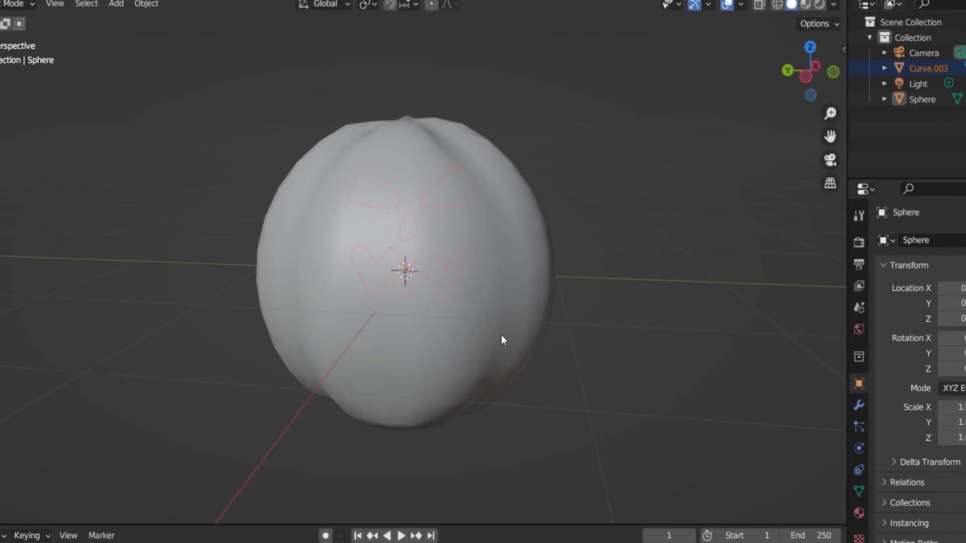
Move the imported face forward along the X axis until it sticks out of the pumpkin's front
{"action": "middle_click_drag", "start_coordinate": [501, 334], "coordinate": [602, 308]}
{"action": "left_click", "coordinate": [21, 135]}
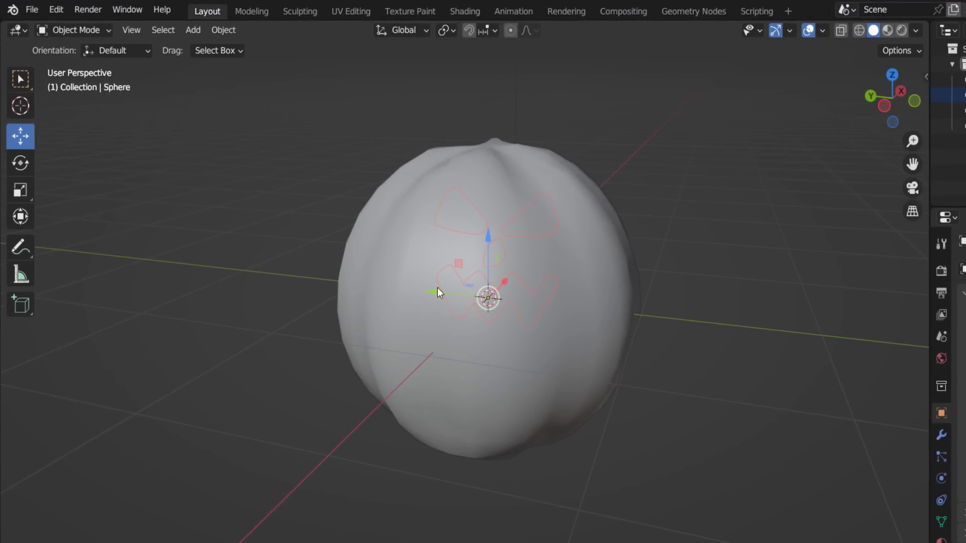
{"action": "left_click_drag", "start_coordinate": [505, 285], "coordinate": [448, 362]}
{"action": "middle_click_drag", "start_coordinate": [448, 363], "coordinate": [503, 334]}
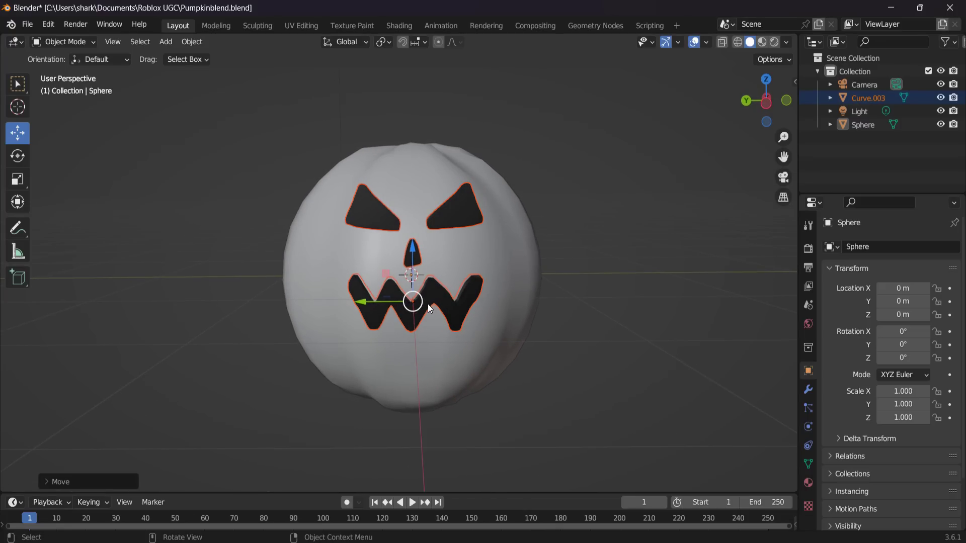
Scale the face up evenly so the eyes and mouth span most of the pumpkin's front
{"action": "key", "text": "s"}
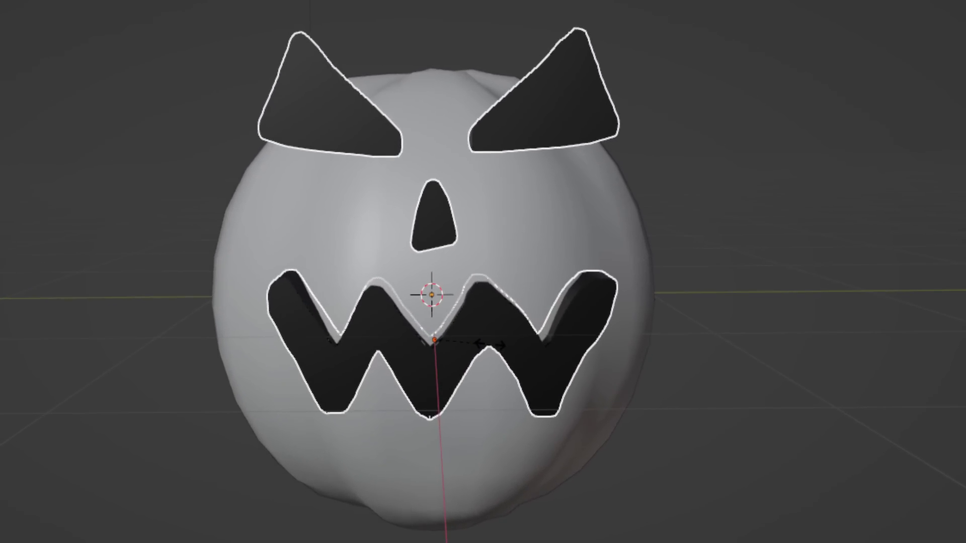
{"action": "left_click", "coordinate": [484, 334]}
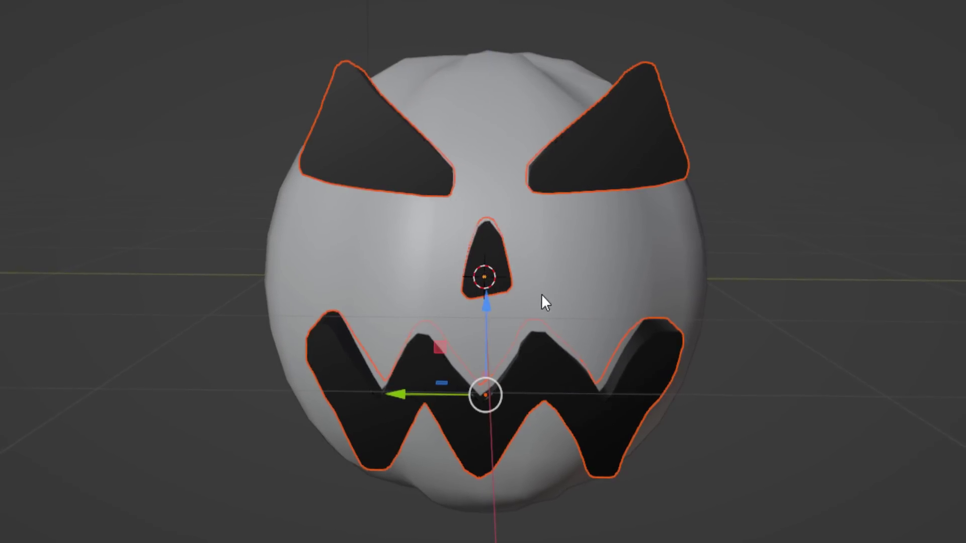
{"action": "key", "text": "s"}
{"action": "left_click", "coordinate": [519, 307]}
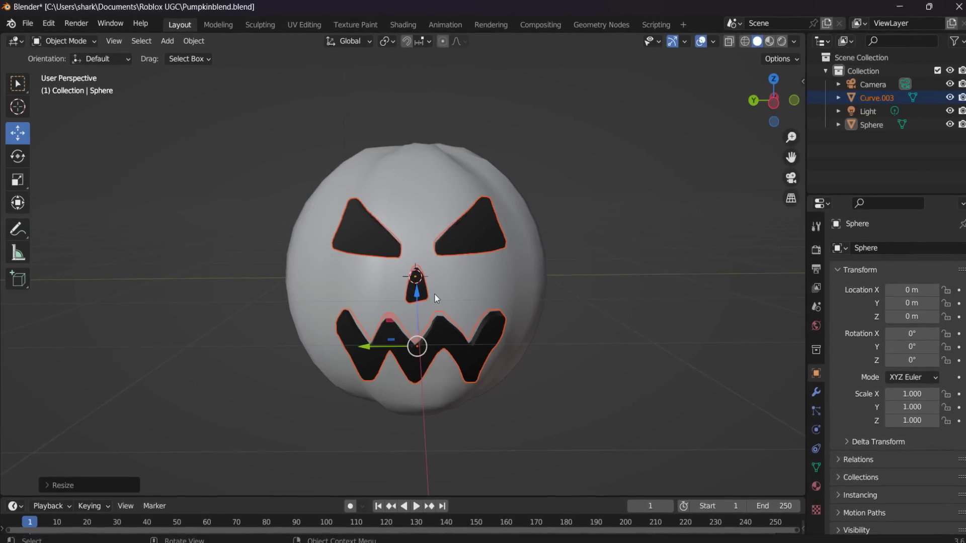
Push the face back into the pumpkin along the X axis and adjust its overall size
{"action": "middle_click_drag", "start_coordinate": [434, 294], "coordinate": [574, 300]}
{"action": "key", "text": "g"}
{"action": "key", "text": "x"}
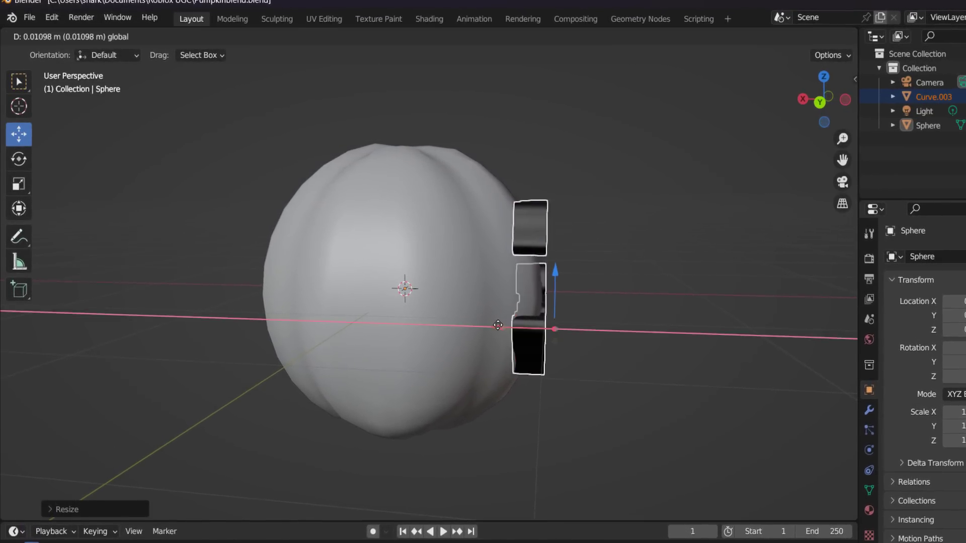
{"action": "left_click_drag", "start_coordinate": [498, 325], "coordinate": [495, 329]}
{"action": "middle_click_drag", "start_coordinate": [573, 324], "coordinate": [470, 329]}
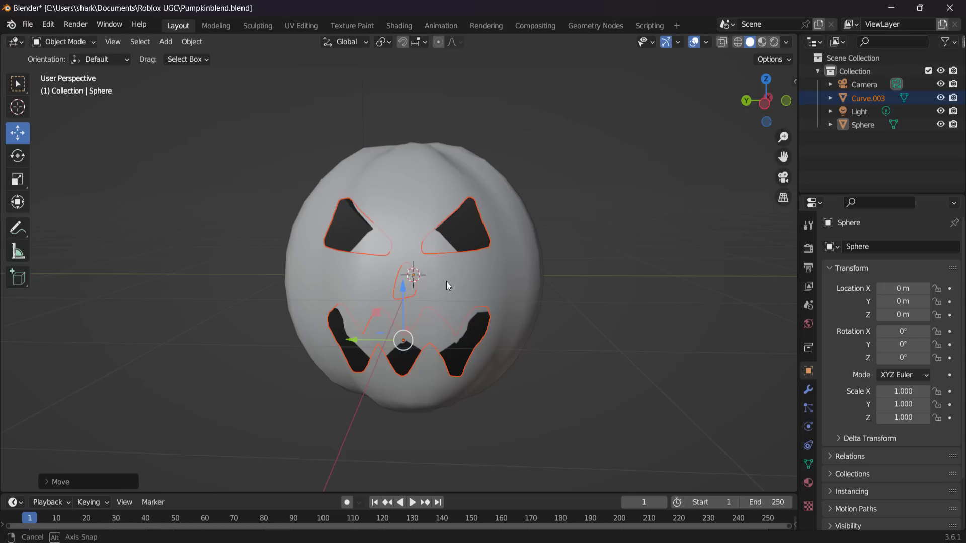
{"action": "key", "text": "s"}
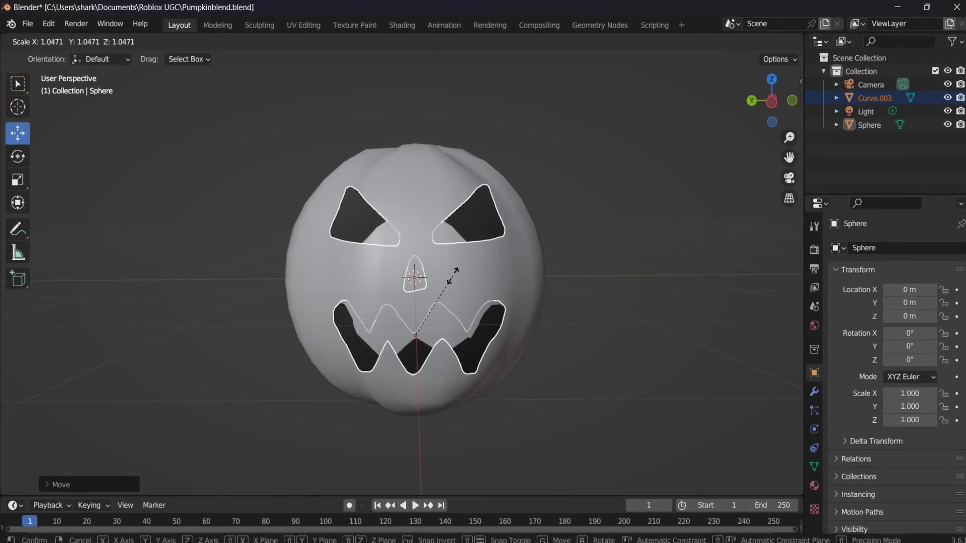
{"action": "left_click", "coordinate": [453, 276]}
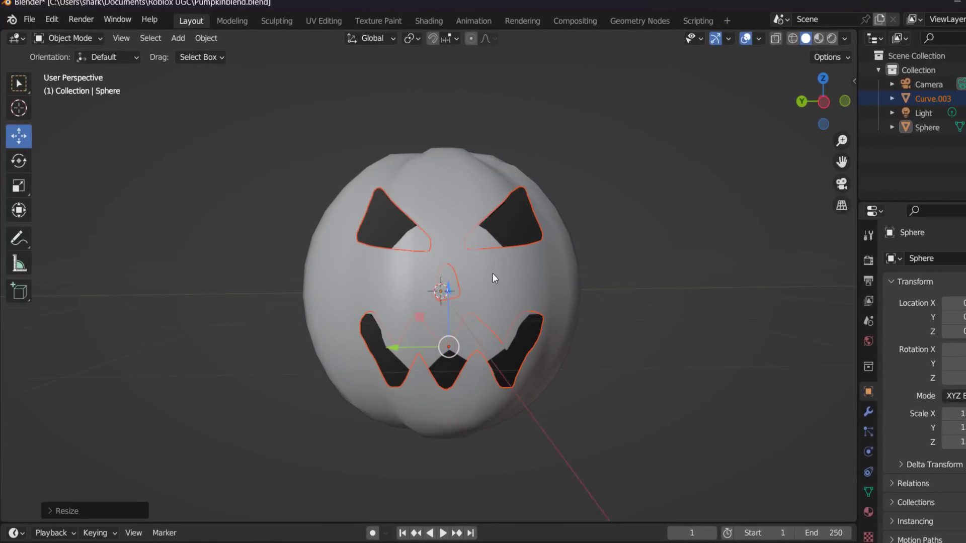
Stretch the face's depth along the X axis and reposition it so every feature pokes through the pumpkin's front, then deselect it
{"action": "middle_click_drag", "start_coordinate": [493, 273], "coordinate": [482, 305]}
{"action": "left_click", "coordinate": [20, 194]}
{"action": "left_click_drag", "start_coordinate": [473, 368], "coordinate": [501, 344]}
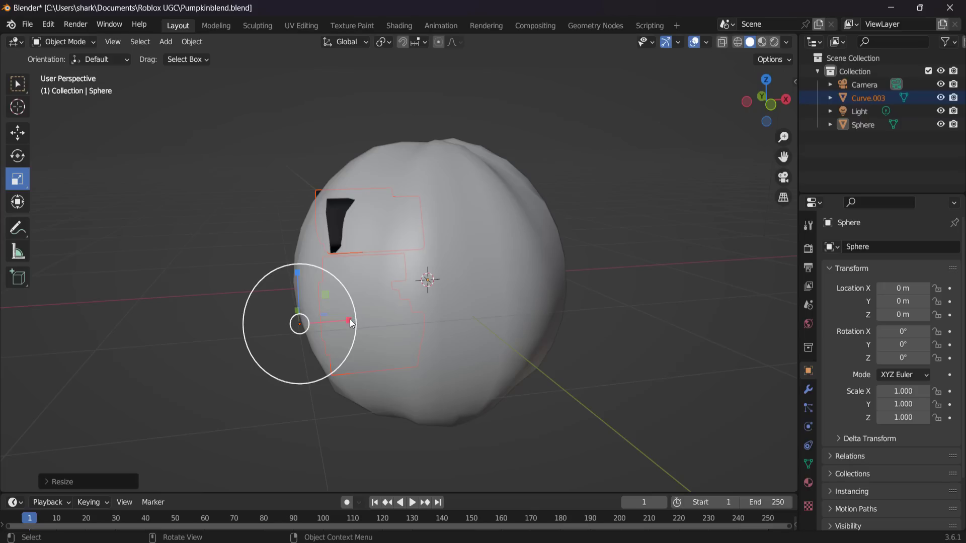
{"action": "left_click_drag", "start_coordinate": [347, 321], "coordinate": [317, 333]}
{"action": "left_click", "coordinate": [18, 134]}
{"action": "middle_click_drag", "start_coordinate": [376, 325], "coordinate": [505, 328]}
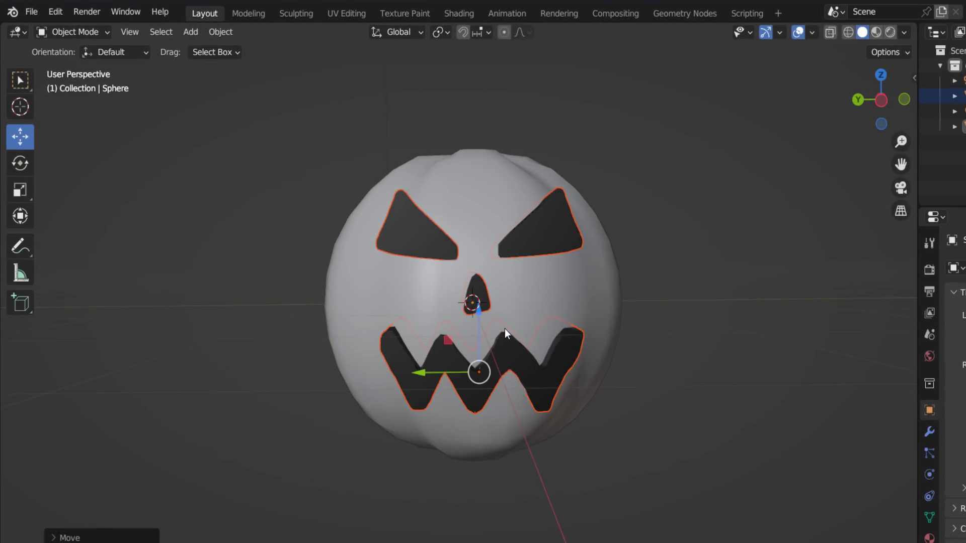
{"action": "left_click", "coordinate": [583, 322]}
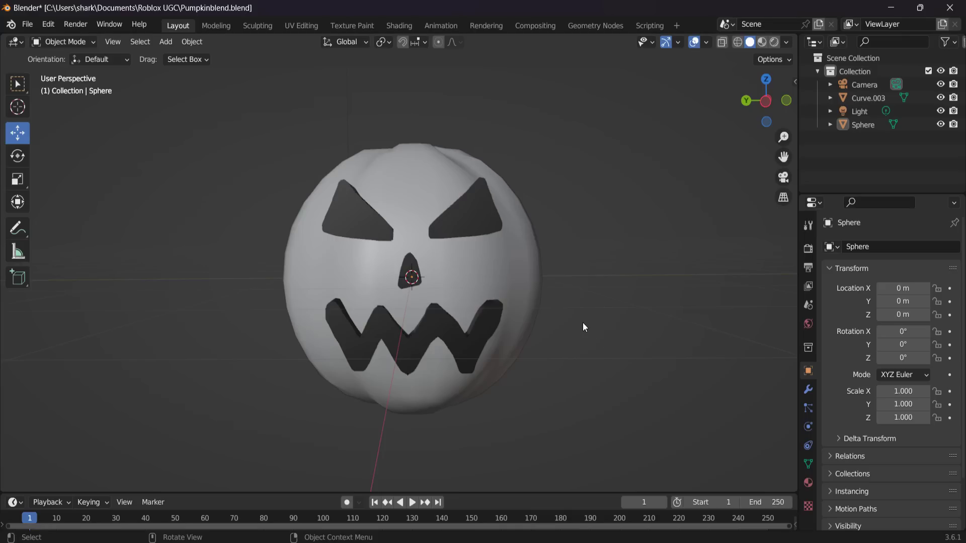
Reselect the face and stretch it slightly along the Z axis
{"action": "scroll", "coordinate": [583, 323], "scroll_direction": "down", "scroll_amount": 2}
{"action": "middle_click_drag", "start_coordinate": [583, 324], "coordinate": [535, 349]}
{"action": "left_click", "coordinate": [472, 338]}
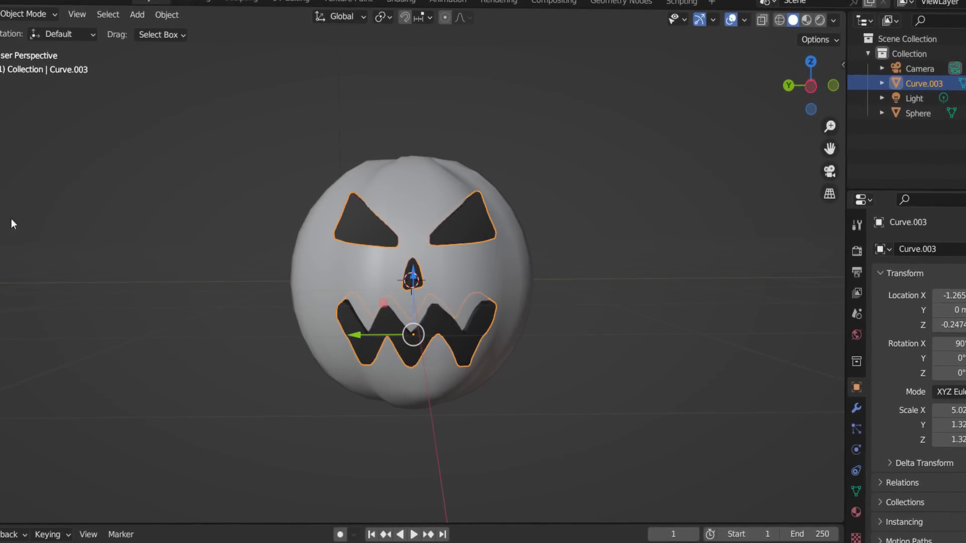
{"action": "left_click", "coordinate": [18, 180]}
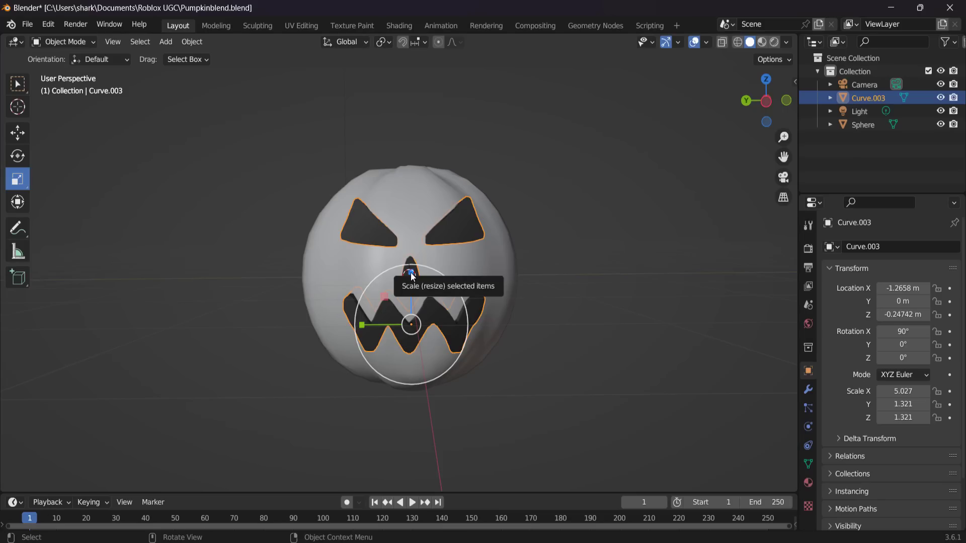
{"action": "left_click_drag", "start_coordinate": [411, 272], "coordinate": [411, 270]}
{"action": "middle_click_drag", "start_coordinate": [411, 270], "coordinate": [463, 283]}
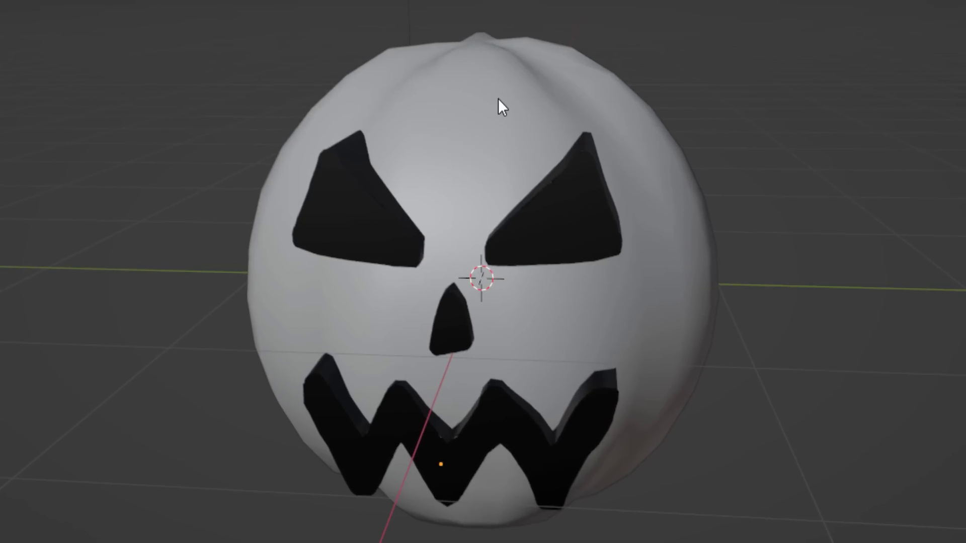
Select the pumpkin body and add a Boolean modifier to it
{"action": "left_click", "coordinate": [424, 178]}
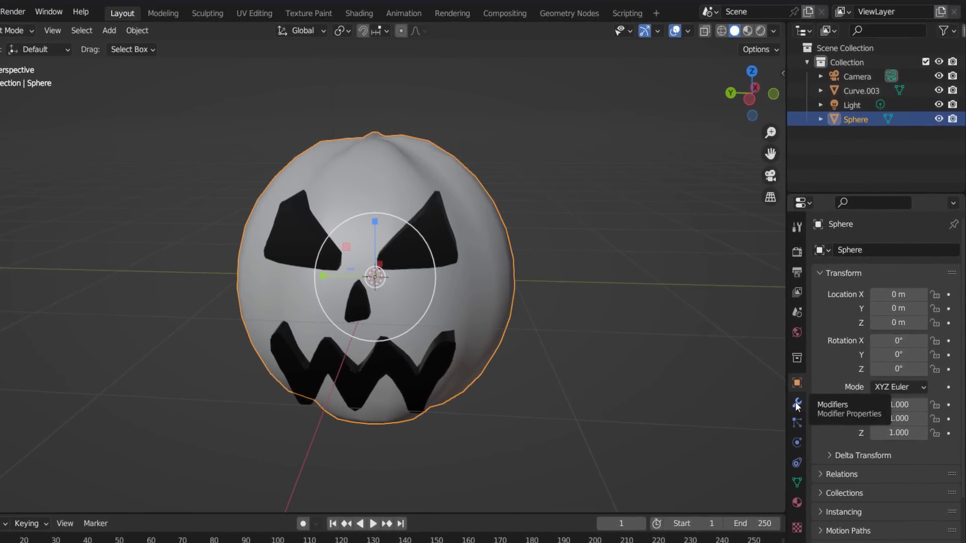
{"action": "left_click", "coordinate": [797, 405]}
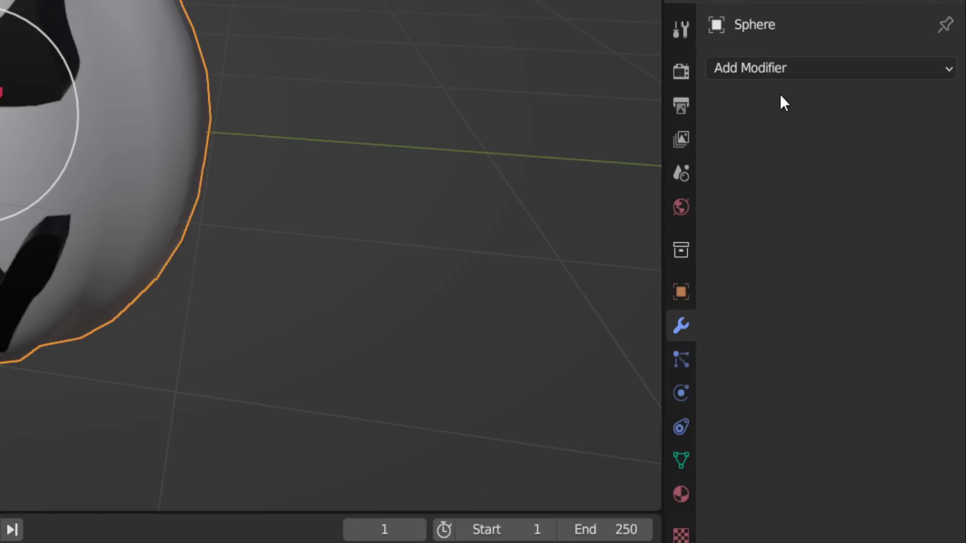
{"action": "left_click", "coordinate": [851, 258]}
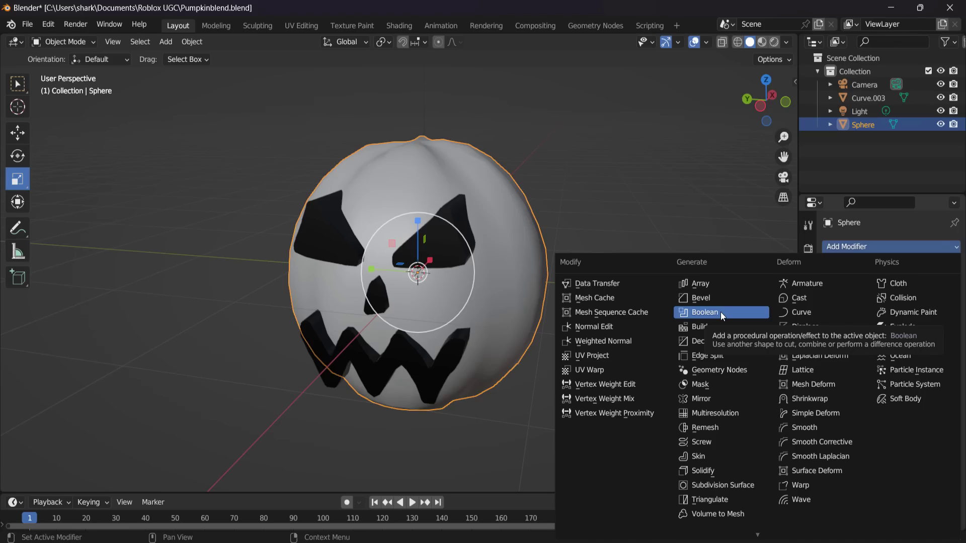
{"action": "left_click", "coordinate": [720, 312]}
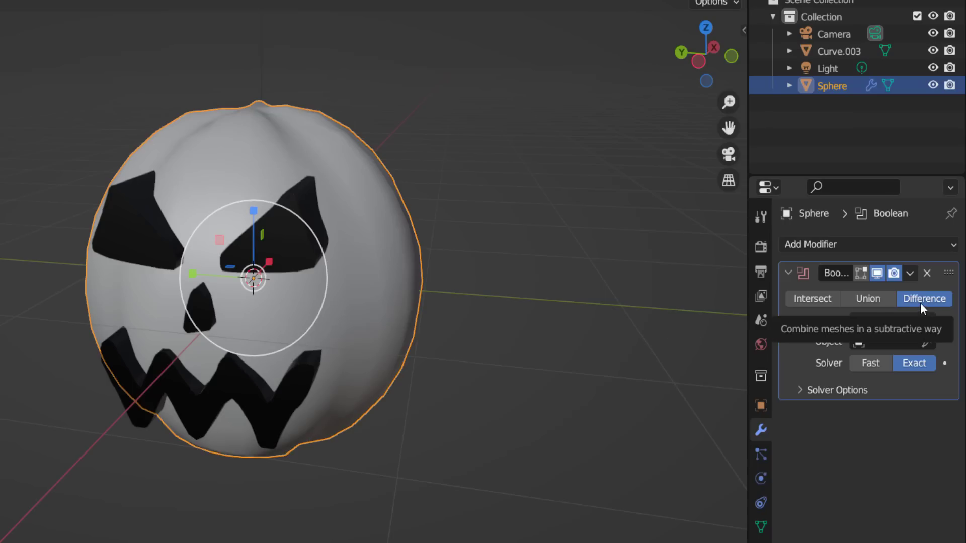
Pick the face as the object of the Boolean Difference and apply the modifier to the pumpkin body
{"action": "left_click", "coordinate": [929, 344]}
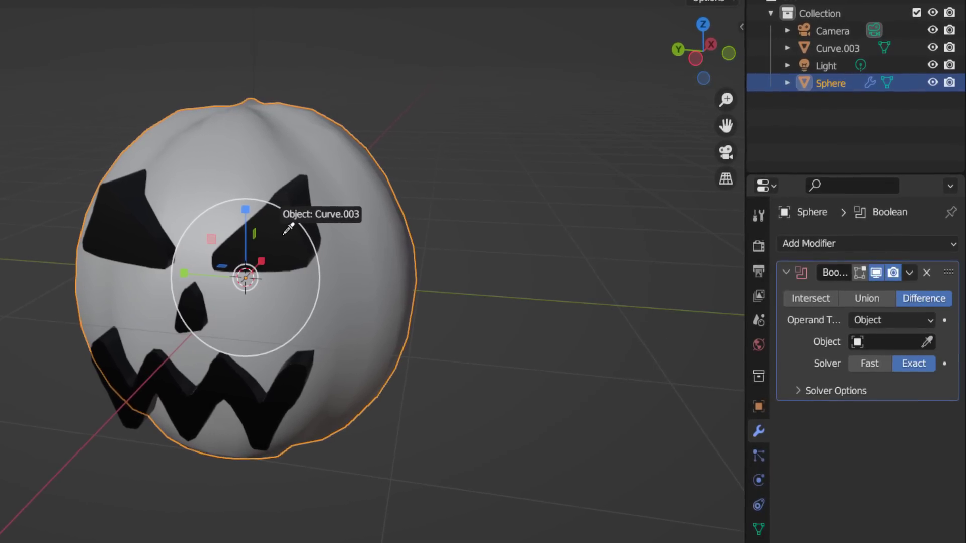
{"action": "left_click", "coordinate": [278, 231]}
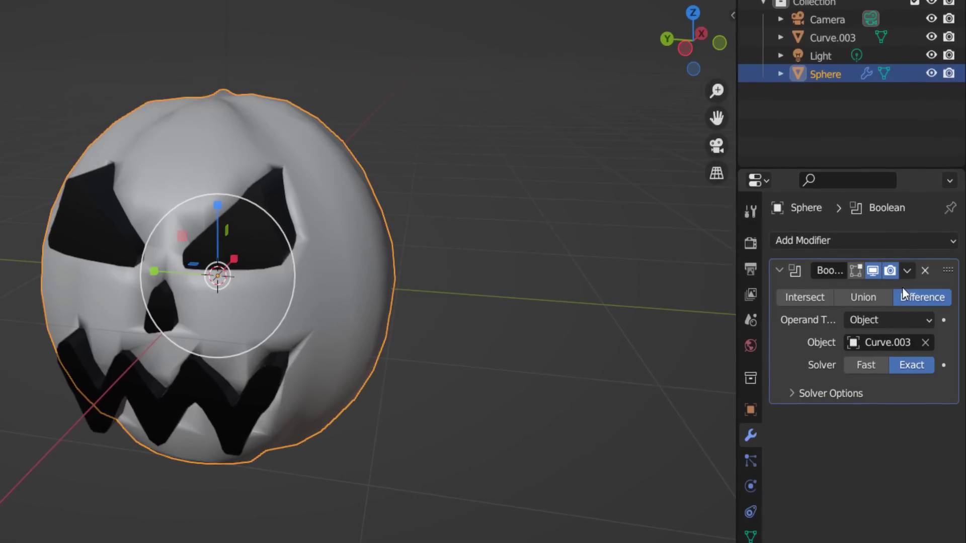
{"action": "left_click", "coordinate": [907, 272]}
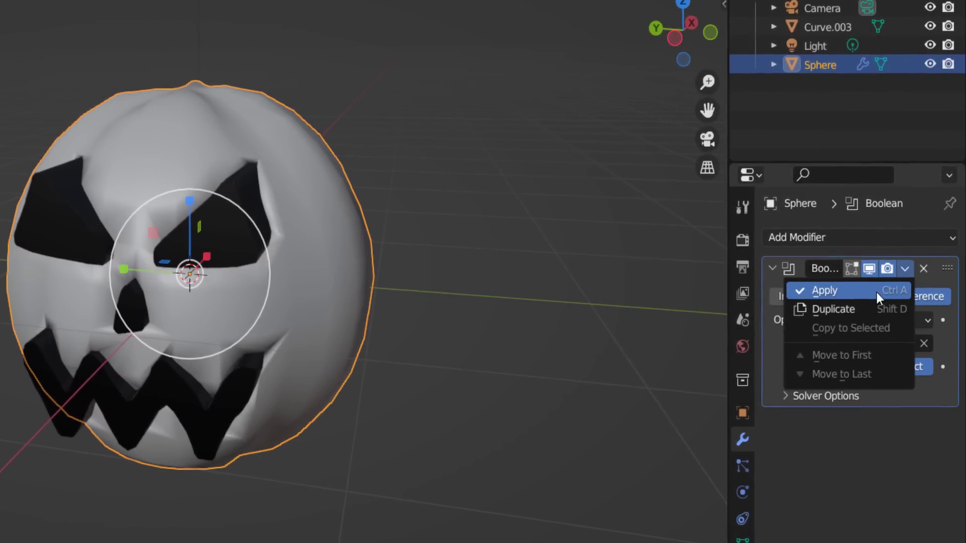
{"action": "left_click", "coordinate": [875, 290]}
{"action": "middle_click_drag", "start_coordinate": [435, 279], "coordinate": [467, 283]}
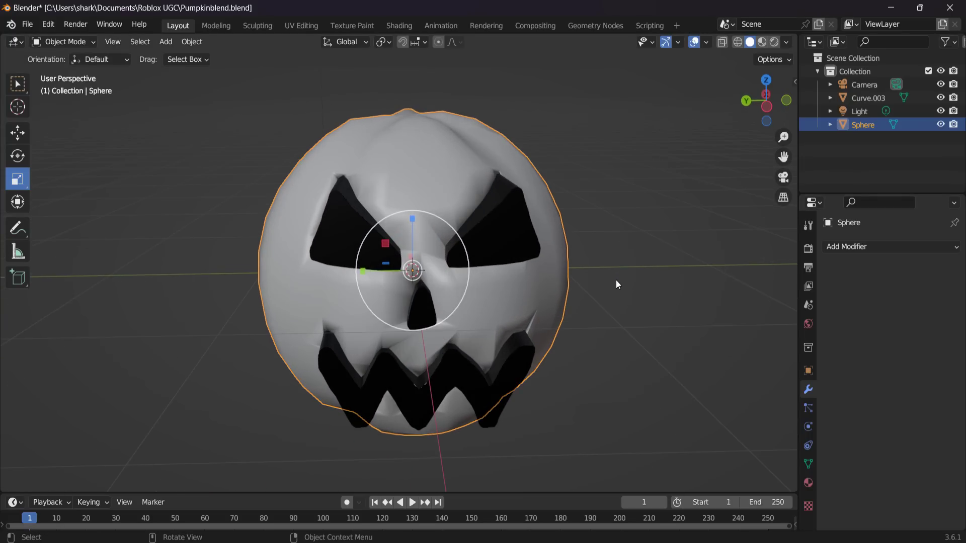
Delete the face object used as the cutter, leaving the carved pumpkin body
{"action": "left_click", "coordinate": [499, 233]}
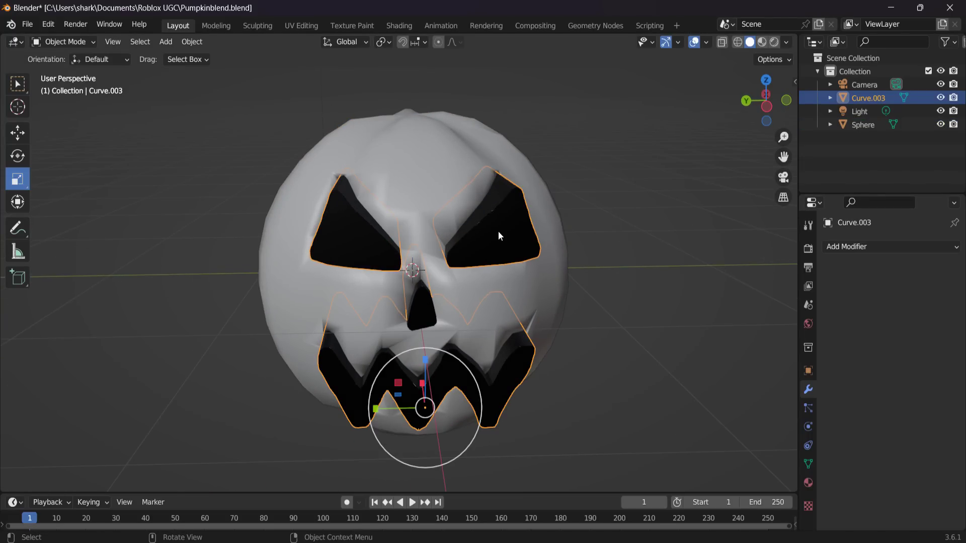
{"action": "key", "text": "Delete"}
{"action": "middle_click_drag", "start_coordinate": [406, 280], "coordinate": [517, 290]}
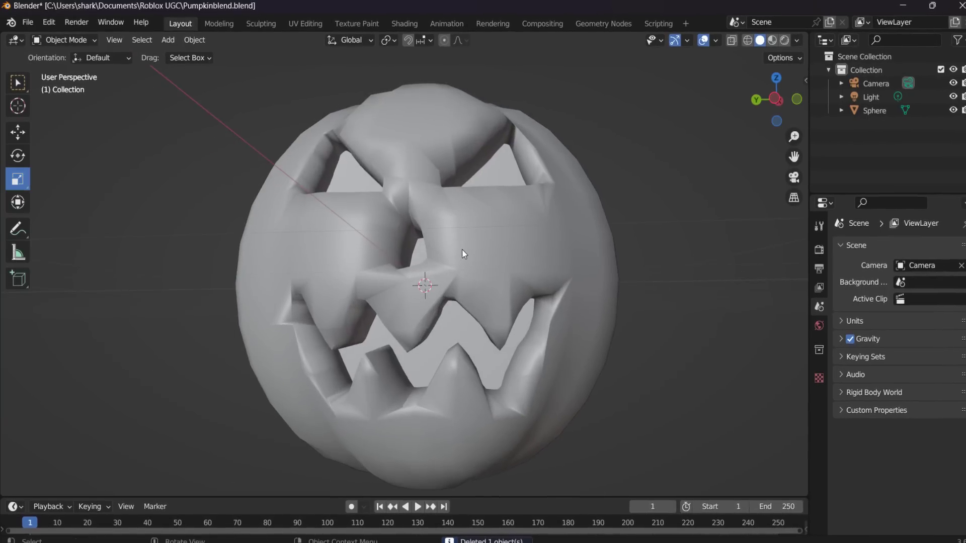
Examine the carved eye, nose and mouth openings of the pumpkin up close and from several angles
{"action": "scroll", "coordinate": [463, 250], "scroll_direction": "down", "scroll_amount": 4}
{"action": "scroll", "coordinate": [528, 277], "scroll_direction": "up", "scroll_amount": 5}
{"action": "scroll", "coordinate": [520, 293], "scroll_direction": "up", "scroll_amount": 2}
{"action": "middle_click_drag", "start_coordinate": [518, 196], "coordinate": [408, 217]}
{"action": "scroll", "coordinate": [439, 232], "scroll_direction": "up", "scroll_amount": 2}
{"action": "scroll", "coordinate": [483, 233], "scroll_direction": "down", "scroll_amount": 3}
{"action": "middle_click_drag", "start_coordinate": [483, 233], "coordinate": [334, 190]}
{"action": "middle_click_drag", "start_coordinate": [646, 228], "coordinate": [570, 277]}
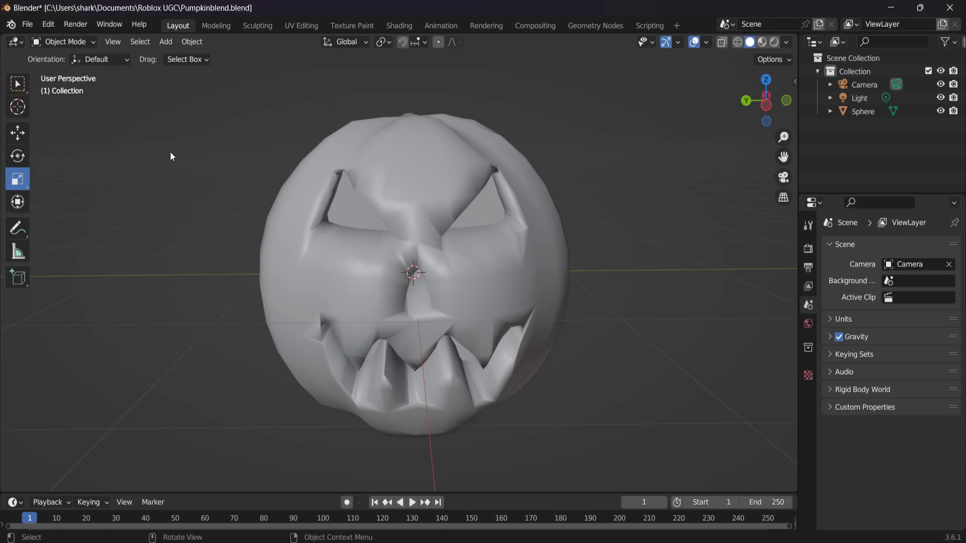
Import Pumpkinblend.obj from the Roblox UGC folder as a legacy Wavefront file
{"action": "left_click", "coordinate": [27, 25]}
{"action": "mouse_move", "coordinate": [85, 204]}
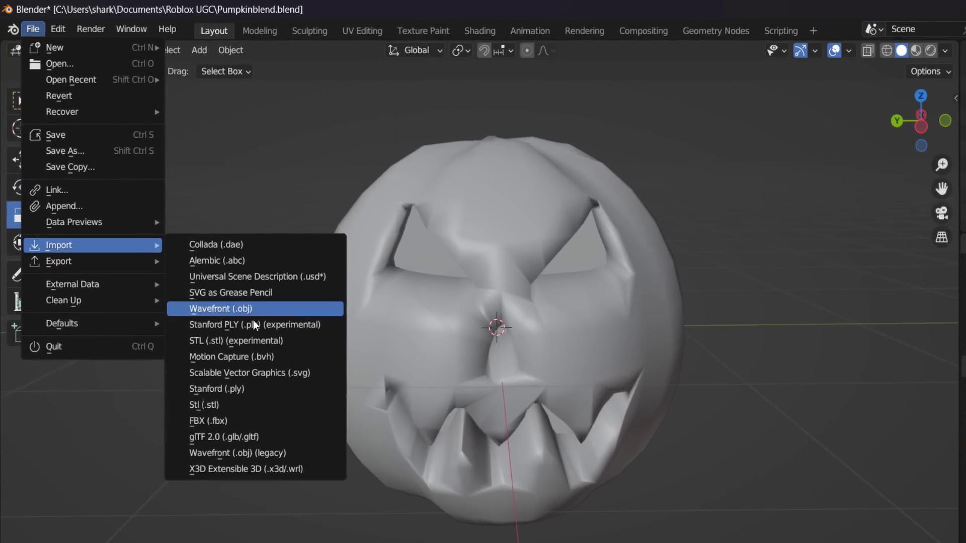
{"action": "left_click", "coordinate": [276, 454]}
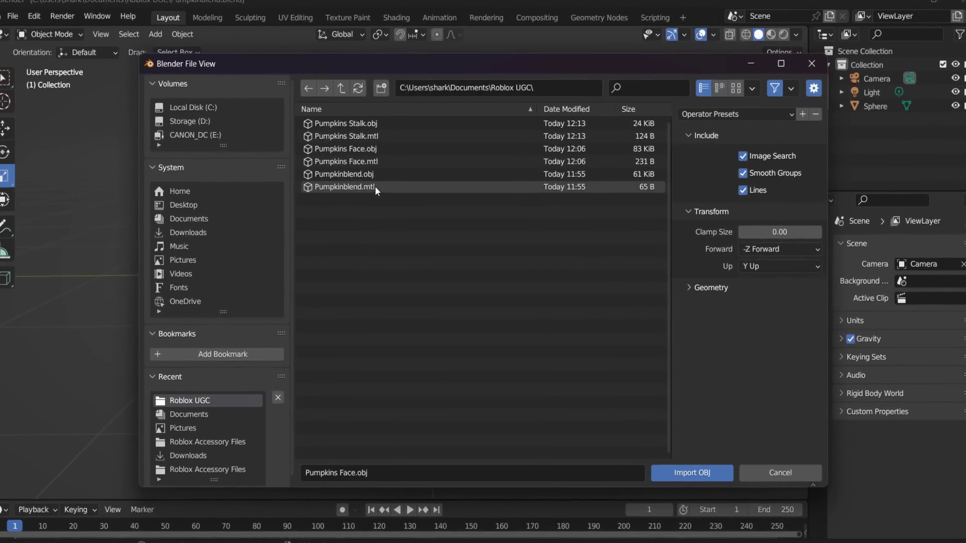
{"action": "left_click", "coordinate": [352, 174]}
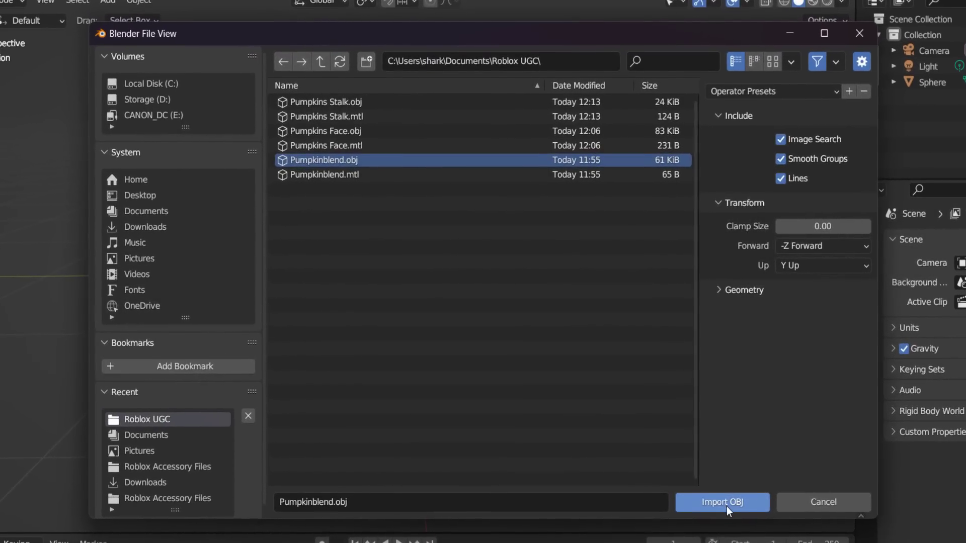
{"action": "left_click", "coordinate": [727, 503]}
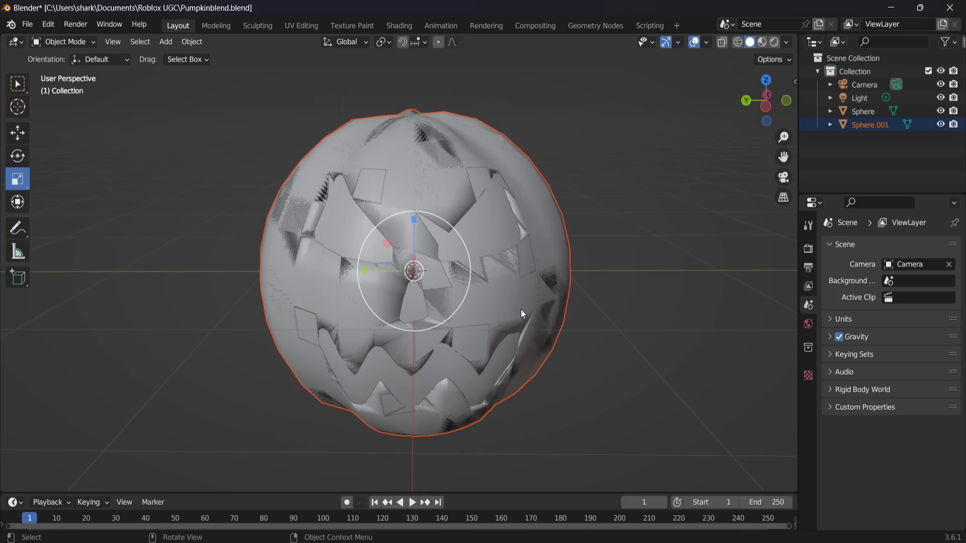
Scale the imported pumpkin copy down uniformly until it sits just inside the carved pumpkin body, and deselect it
{"action": "scroll", "coordinate": [521, 310], "scroll_direction": "up", "scroll_amount": 2}
{"action": "mouse_move", "coordinate": [554, 321]}
{"action": "middle_mouse_down"}
{"action": "mouse_move", "coordinate": [542, 316]}
{"action": "mouse_move", "coordinate": [560, 318]}
{"action": "mouse_move", "coordinate": [551, 324]}
{"action": "middle_mouse_up"}
{"action": "key", "text": "s"}
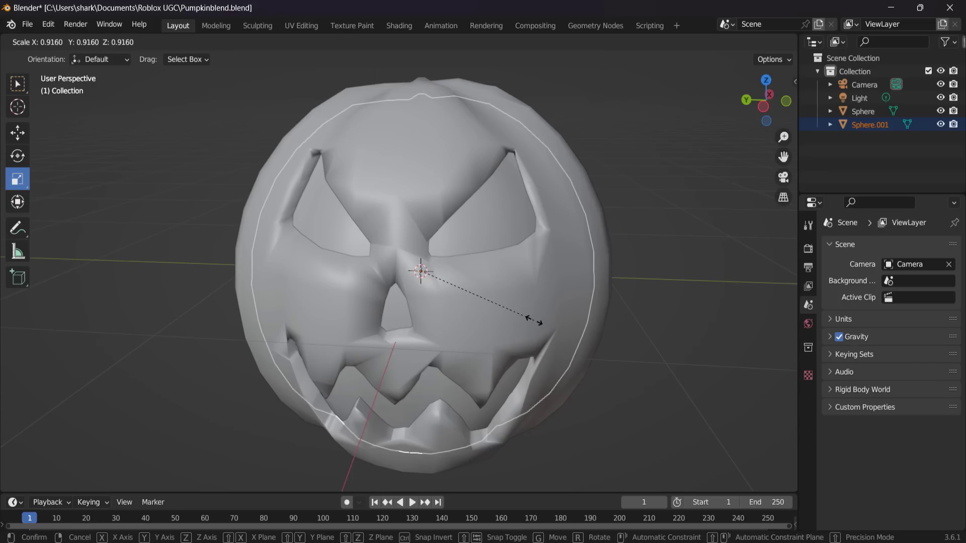
{"action": "left_click", "coordinate": [553, 321]}
{"action": "middle_click_drag", "start_coordinate": [516, 300], "coordinate": [633, 327]}
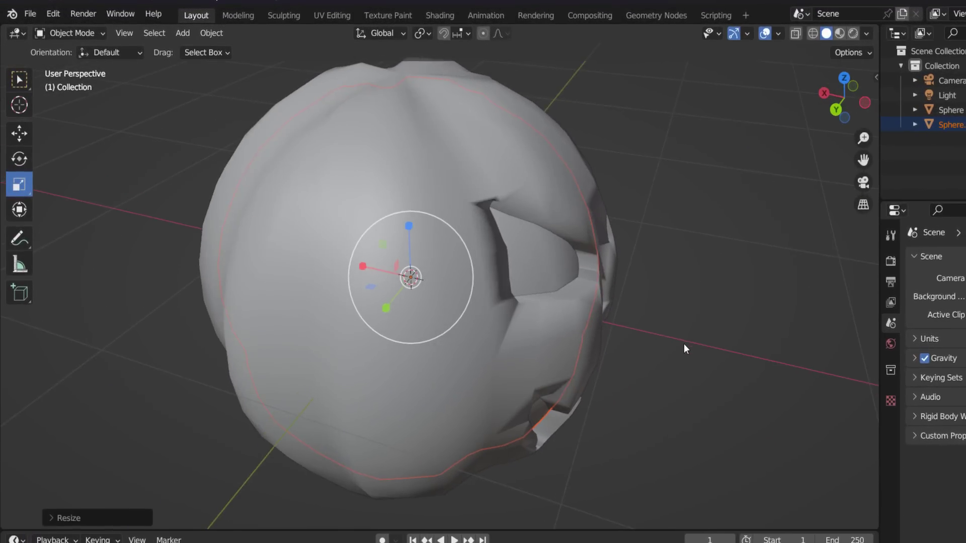
{"action": "middle_click_drag", "start_coordinate": [683, 345], "coordinate": [521, 293]}
{"action": "key", "text": "s"}
{"action": "left_click", "coordinate": [617, 338]}
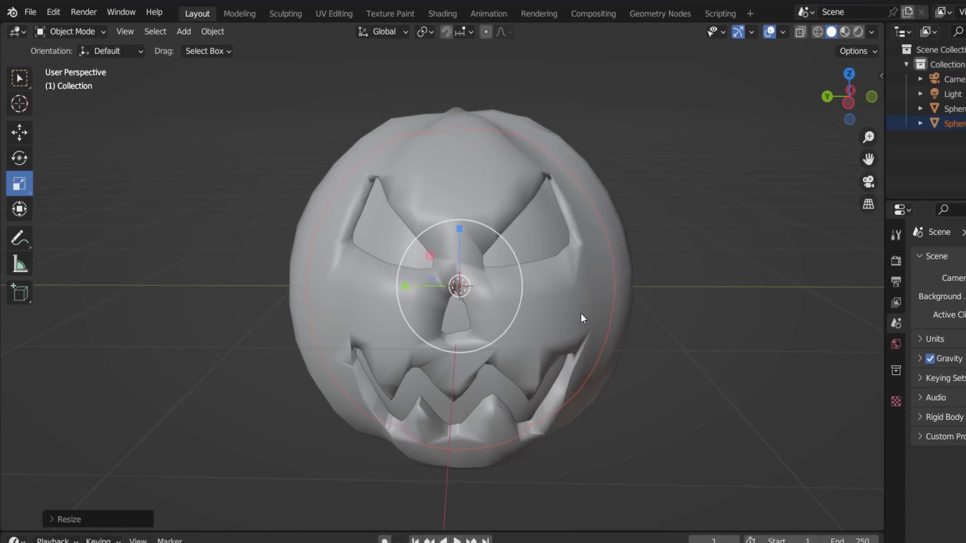
{"action": "middle_click_drag", "start_coordinate": [581, 313], "coordinate": [601, 282]}
{"action": "key", "text": "alt+a"}
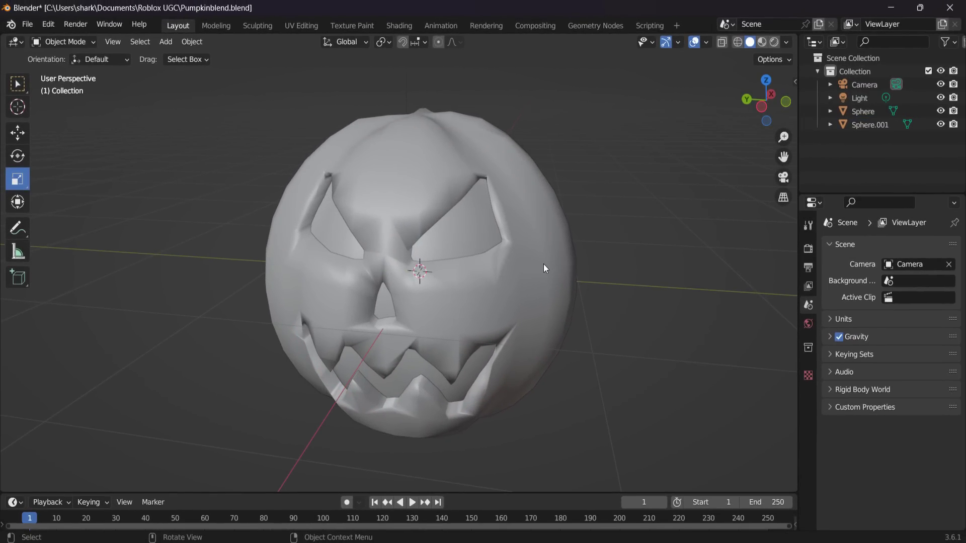
Add a Boolean Difference modifier to the carved pumpkin body, using the smaller inner pumpkin as its object, and apply it
{"action": "left_click", "coordinate": [543, 264]}
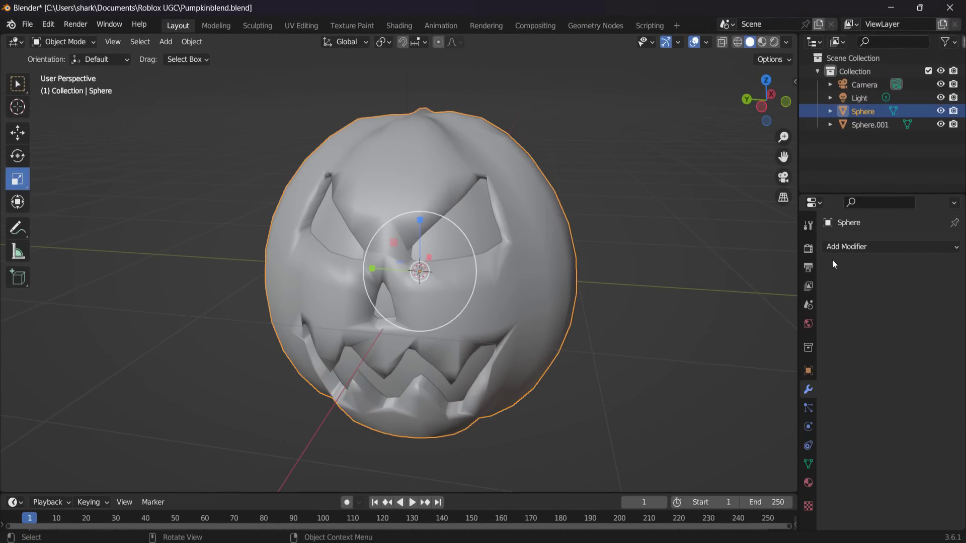
{"action": "left_click", "coordinate": [839, 249]}
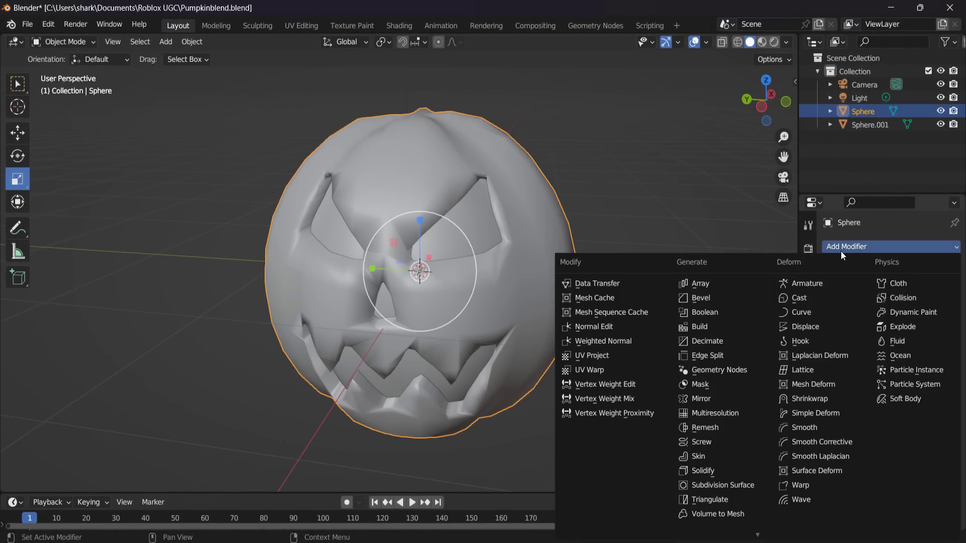
{"action": "left_click", "coordinate": [714, 312]}
{"action": "left_click", "coordinate": [936, 322]}
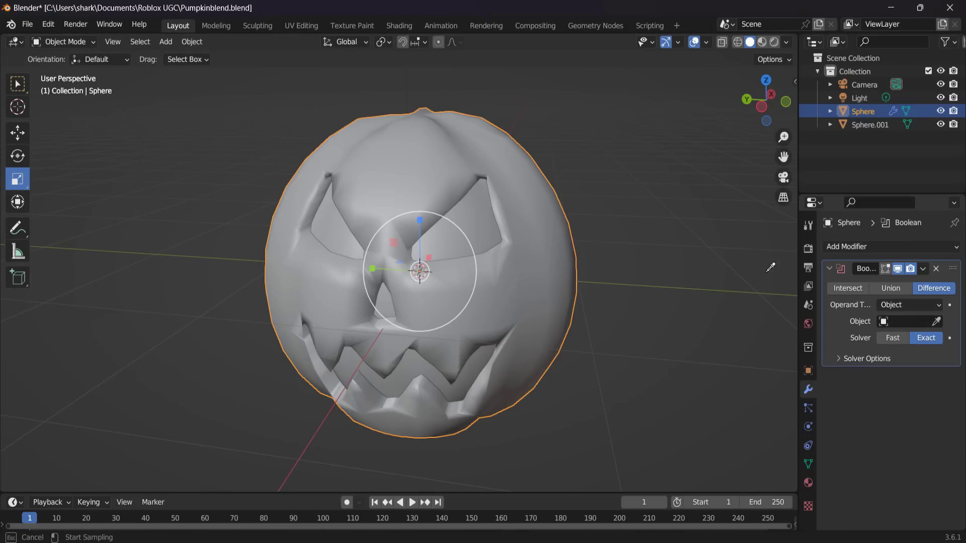
{"action": "left_click", "coordinate": [484, 215]}
{"action": "left_click", "coordinate": [923, 269]}
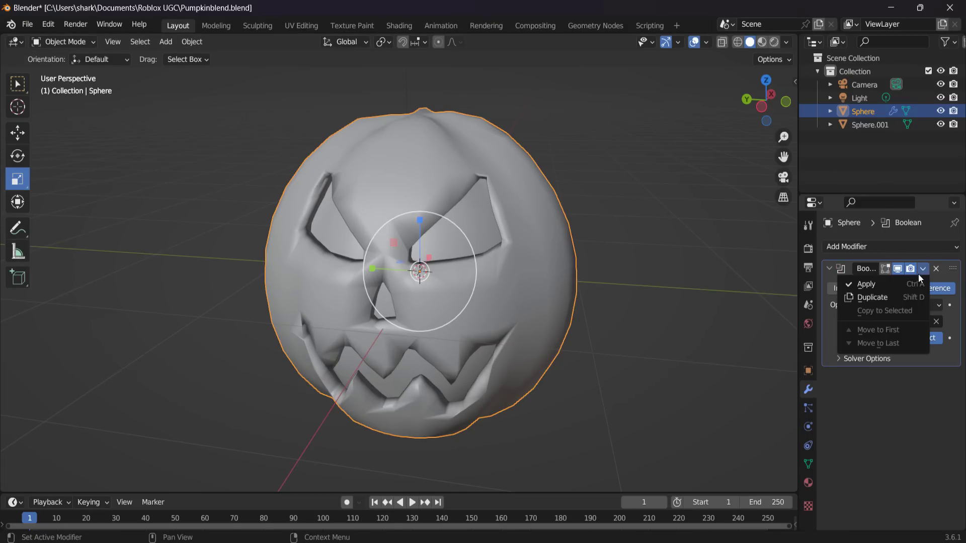
{"action": "left_click", "coordinate": [907, 287]}
Delete the inner pumpkin used as the cutter and inspect the hollowed body through its face openings
{"action": "left_click", "coordinate": [476, 232]}
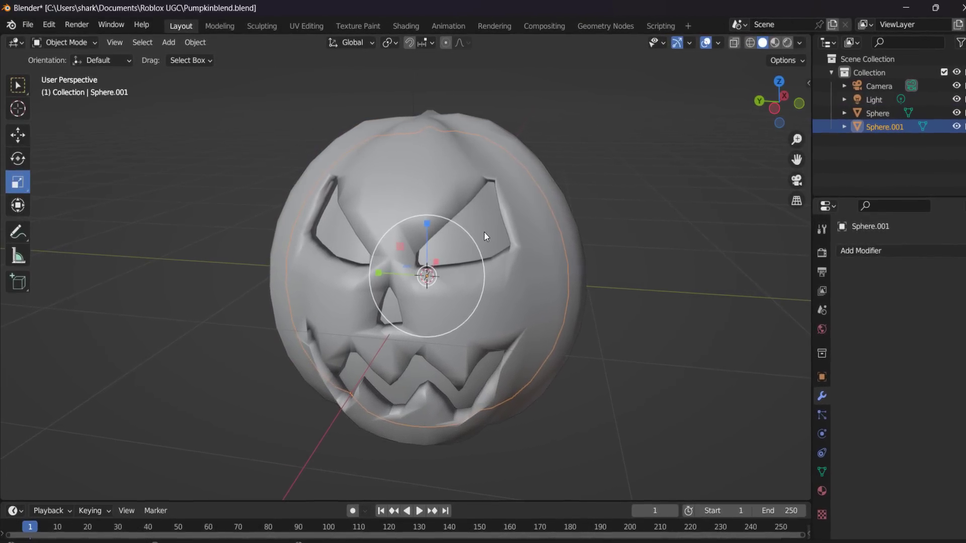
{"action": "key", "text": "Delete"}
{"action": "scroll", "coordinate": [484, 267], "scroll_direction": "up", "scroll_amount": 8}
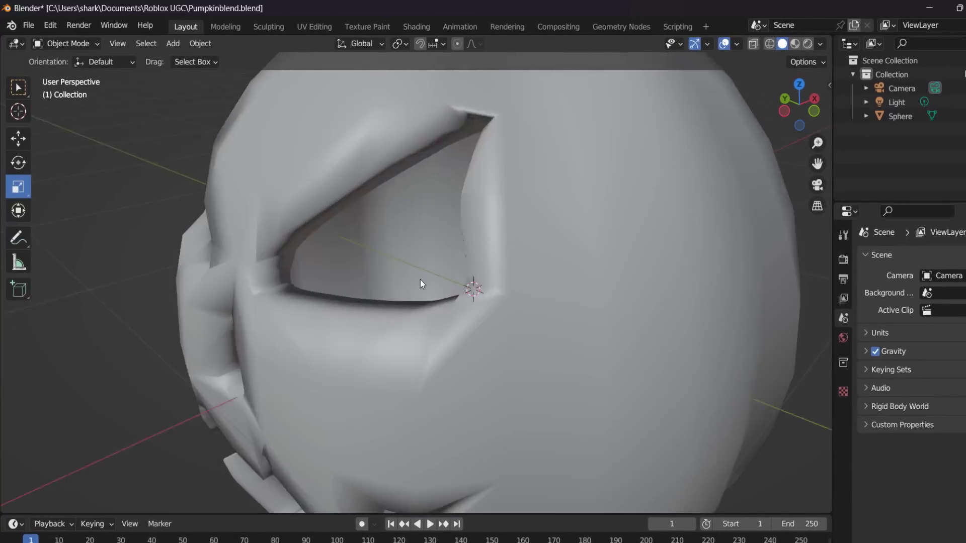
{"action": "middle_click_drag", "start_coordinate": [421, 280], "coordinate": [653, 333]}
{"action": "scroll", "coordinate": [590, 285], "scroll_direction": "down", "scroll_amount": 5}
{"action": "scroll", "coordinate": [612, 314], "scroll_direction": "down", "scroll_amount": 1}
{"action": "scroll", "coordinate": [620, 322], "scroll_direction": "up", "scroll_amount": 3}
{"action": "scroll", "coordinate": [624, 323], "scroll_direction": "down", "scroll_amount": 1}
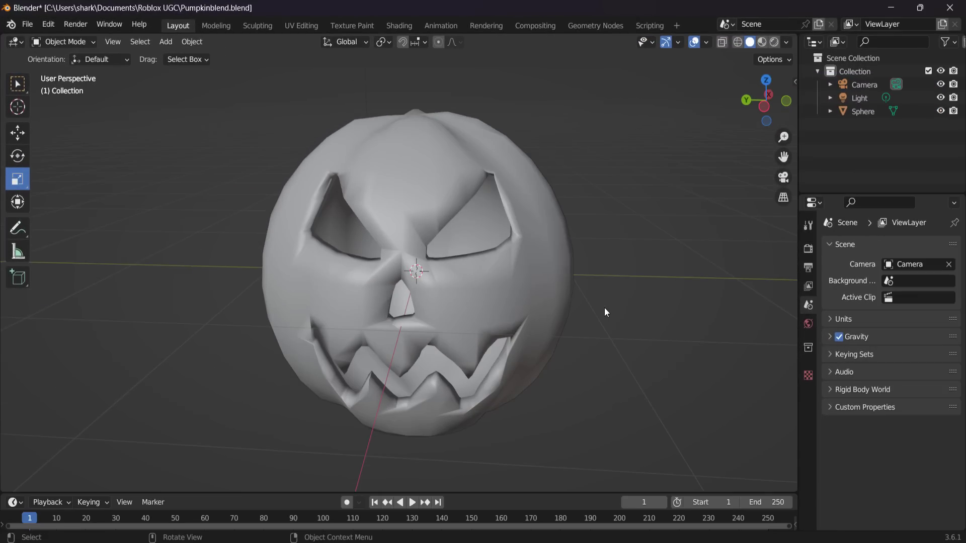
{"action": "scroll", "coordinate": [605, 308], "scroll_direction": "up", "scroll_amount": 1}
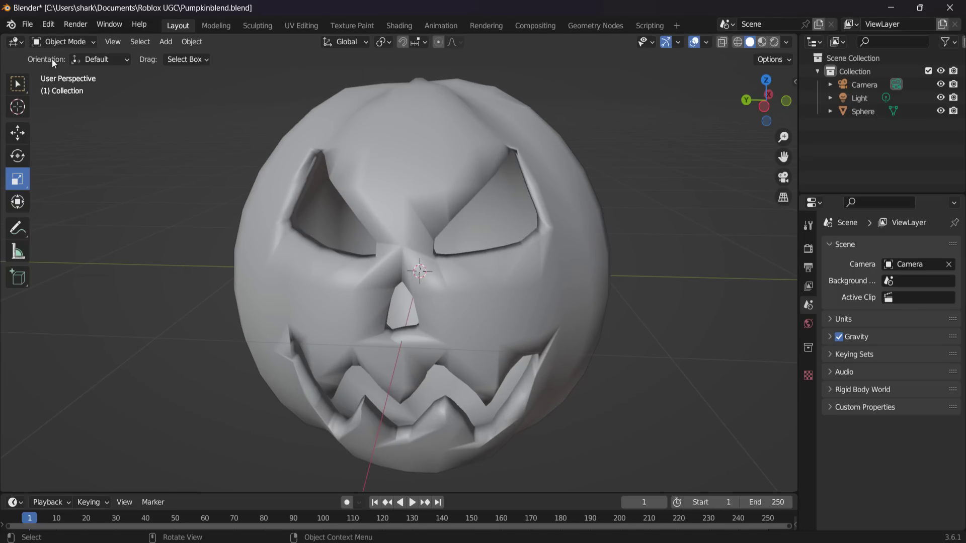
Import another copy of Pumpkinblend.obj from the Roblox UGC folder as a legacy Wavefront file
{"action": "left_click", "coordinate": [28, 25]}
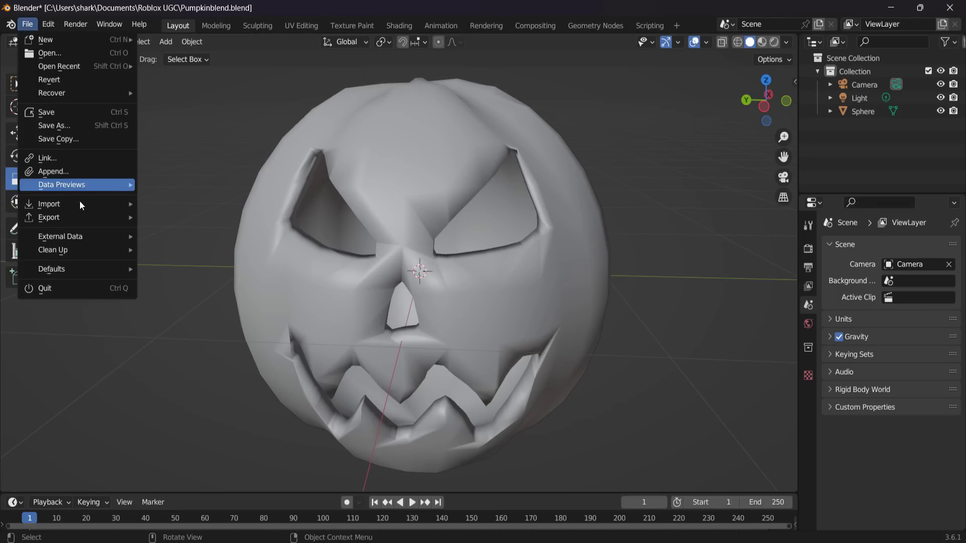
{"action": "mouse_move", "coordinate": [80, 201]}
{"action": "left_click", "coordinate": [201, 377]}
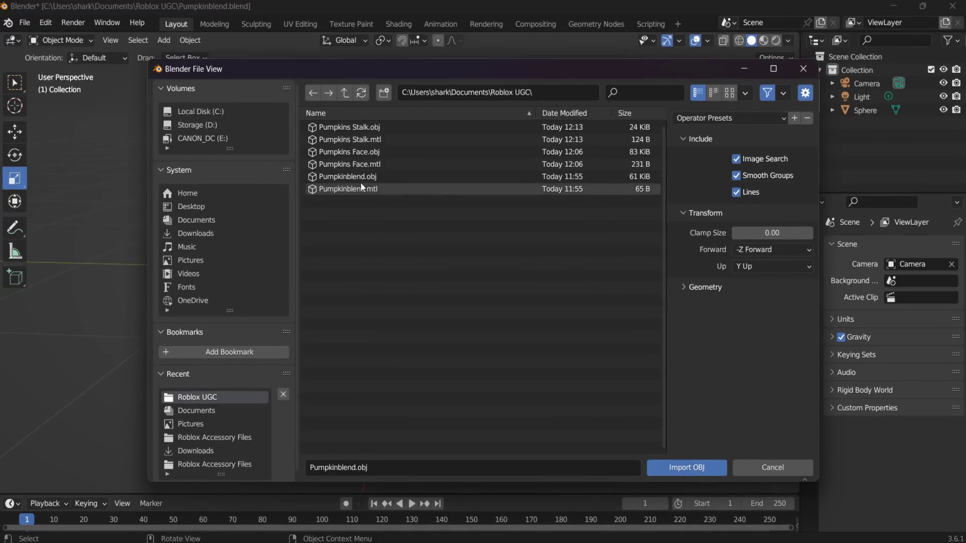
{"action": "left_click", "coordinate": [352, 177]}
{"action": "left_click", "coordinate": [710, 469]}
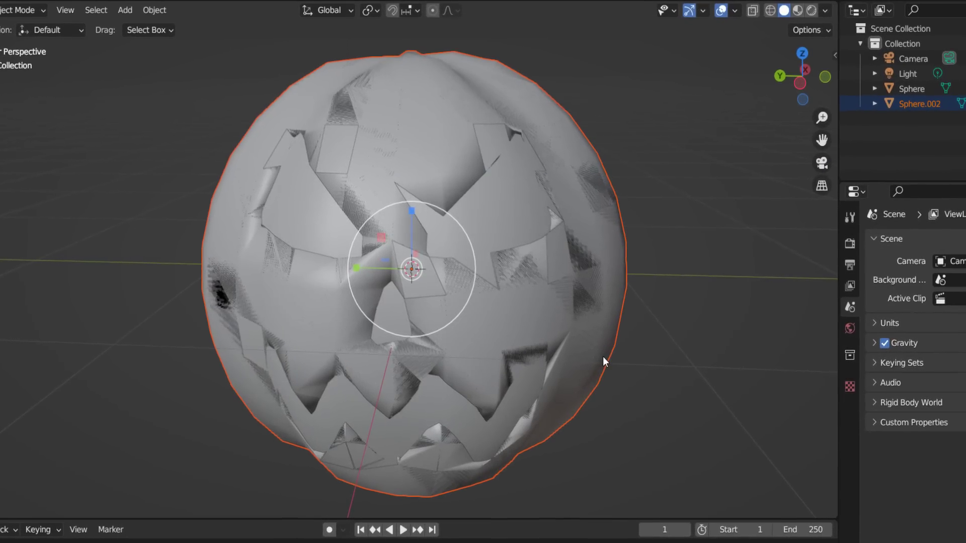
Scale the newly imported pumpkin down to fit inside the hollow shell as a core behind the face openings
{"action": "key", "text": "s"}
{"action": "left_click", "coordinate": [558, 365]}
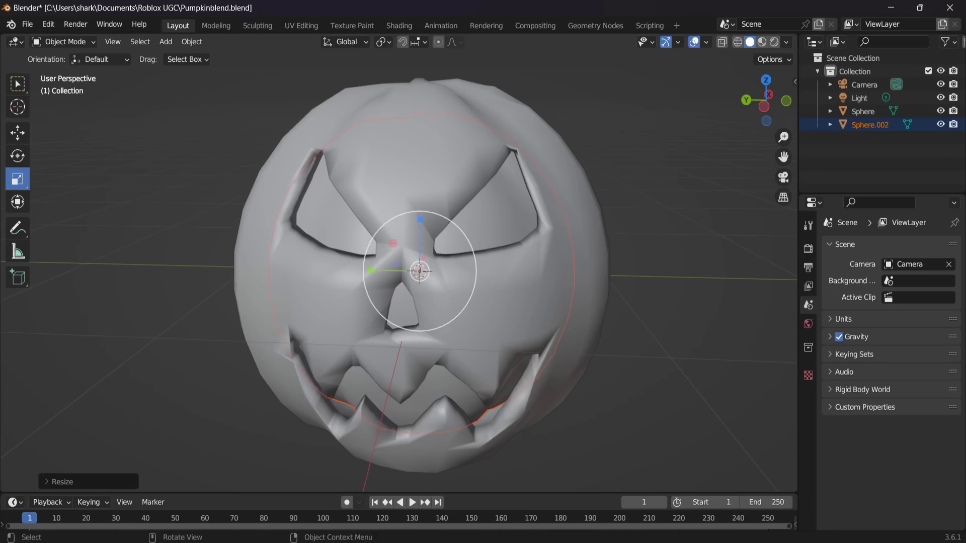
{"action": "middle_click_drag", "start_coordinate": [559, 365], "coordinate": [591, 351]}
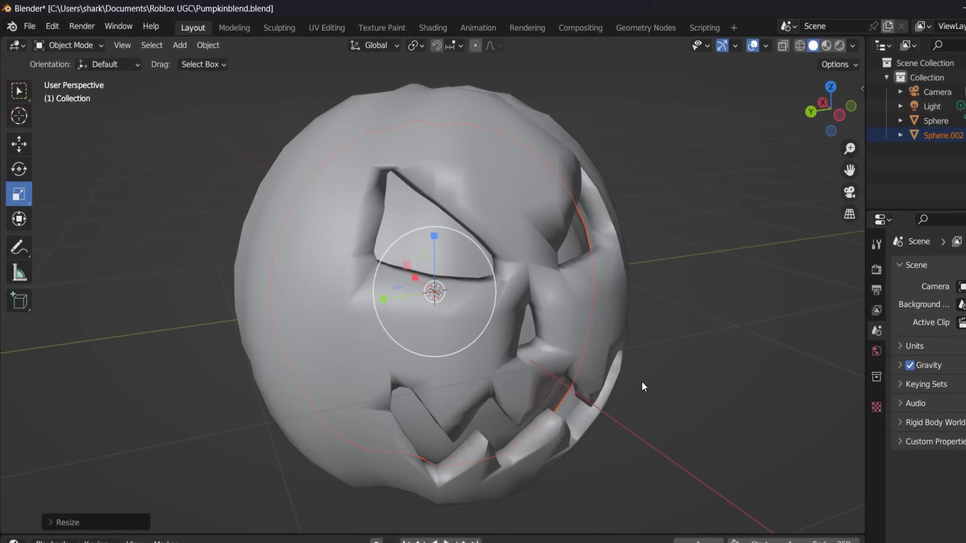
{"action": "key", "text": "s"}
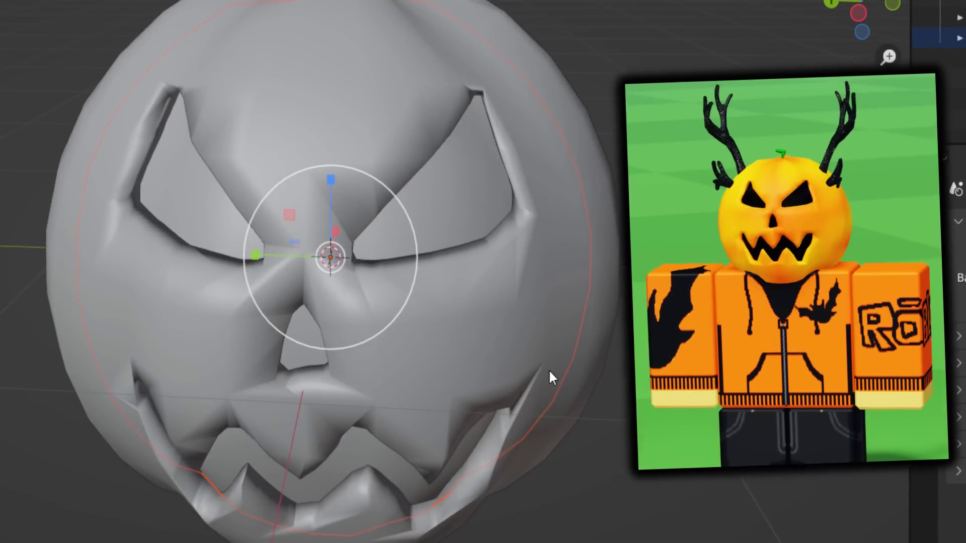
{"action": "middle_click_drag", "start_coordinate": [548, 370], "coordinate": [529, 292]}
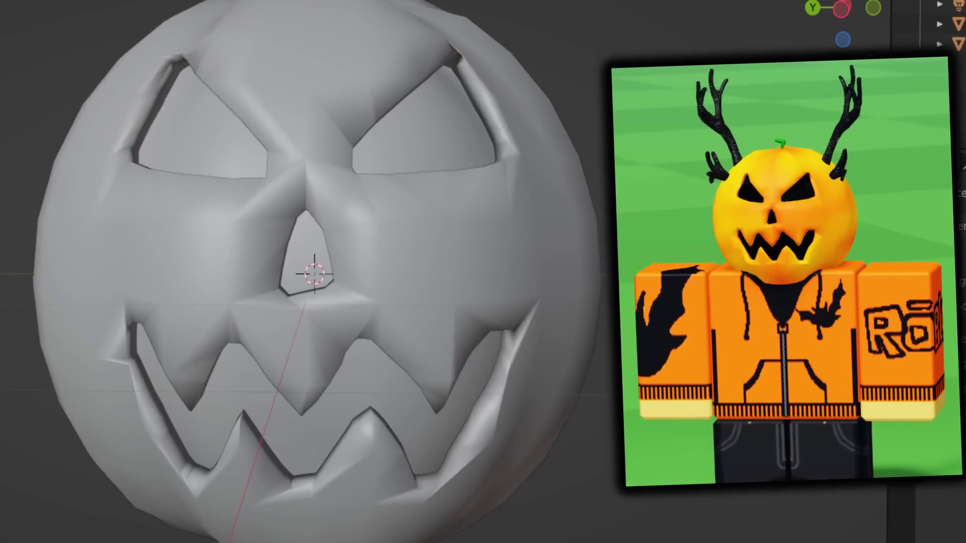
{"action": "middle_click_drag", "start_coordinate": [414, 230], "coordinate": [378, 259]}
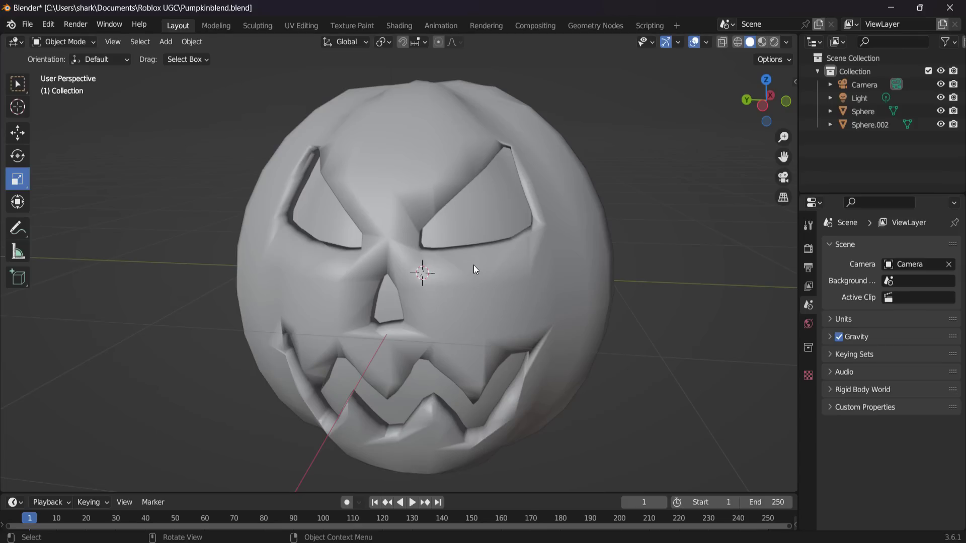
Copy the hollowed outer pumpkin body to the clipboard
{"action": "left_click", "coordinate": [504, 300]}
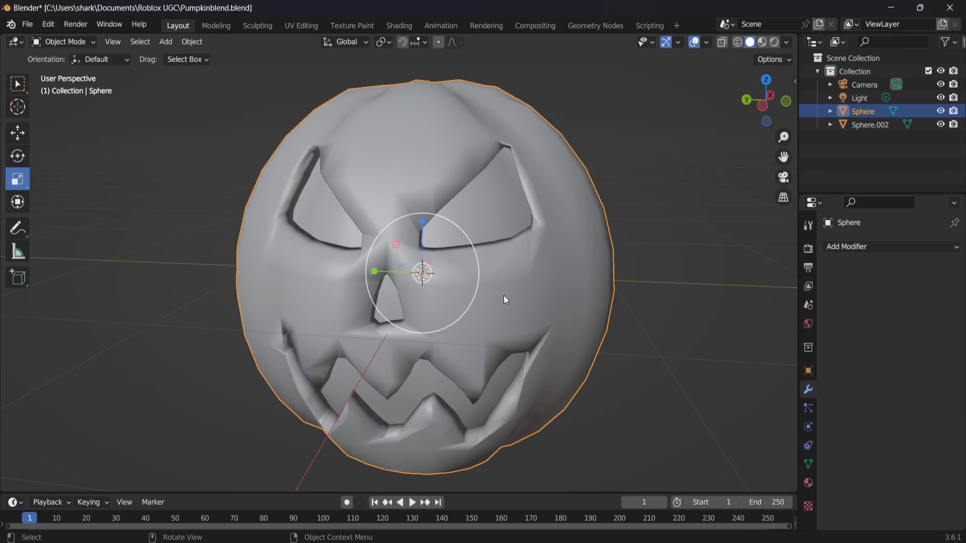
{"action": "key", "text": "ctrl+c"}
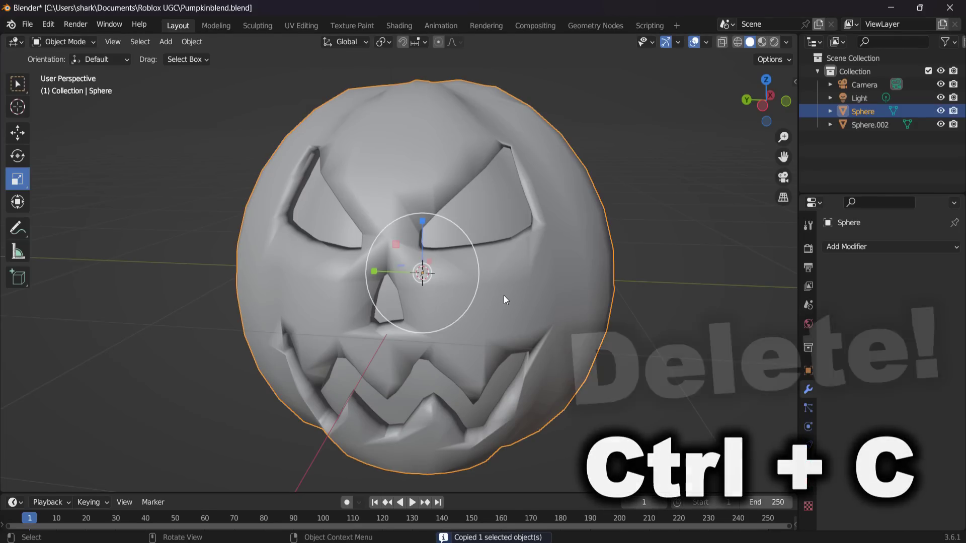
Delete the copied carved outer pumpkin and open the remaining inner sphere in Edit Mode
{"action": "key", "text": "Delete"}
{"action": "left_click", "coordinate": [503, 286]}
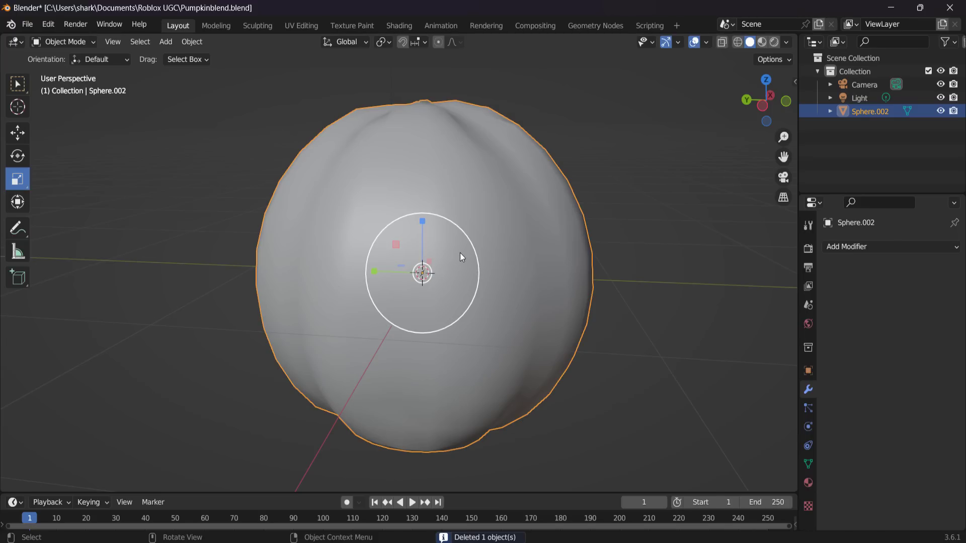
{"action": "left_click", "coordinate": [80, 42]}
{"action": "left_click", "coordinate": [81, 72]}
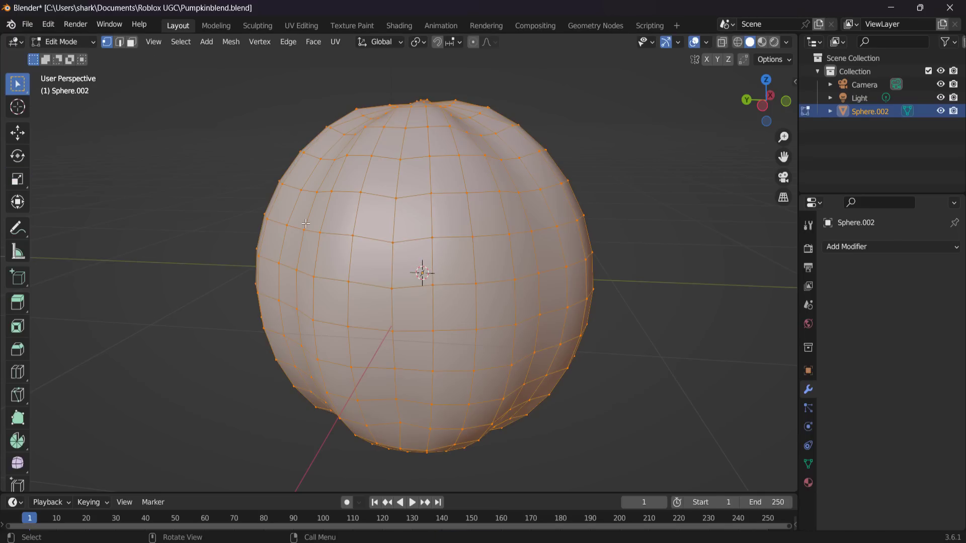
Recalculate the normals of the whole inner sphere with the Inside option enabled
{"action": "key", "text": "shift+n"}
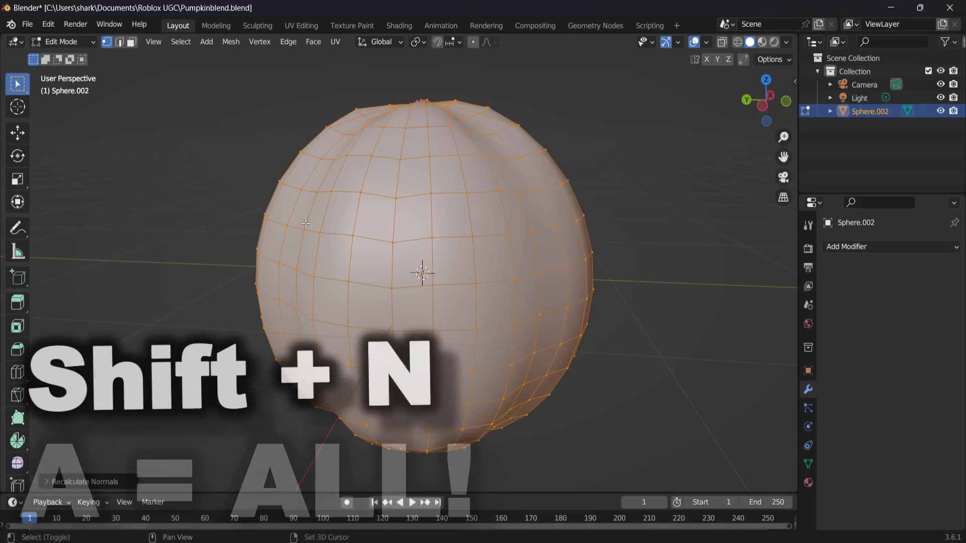
{"action": "left_click", "coordinate": [114, 482]}
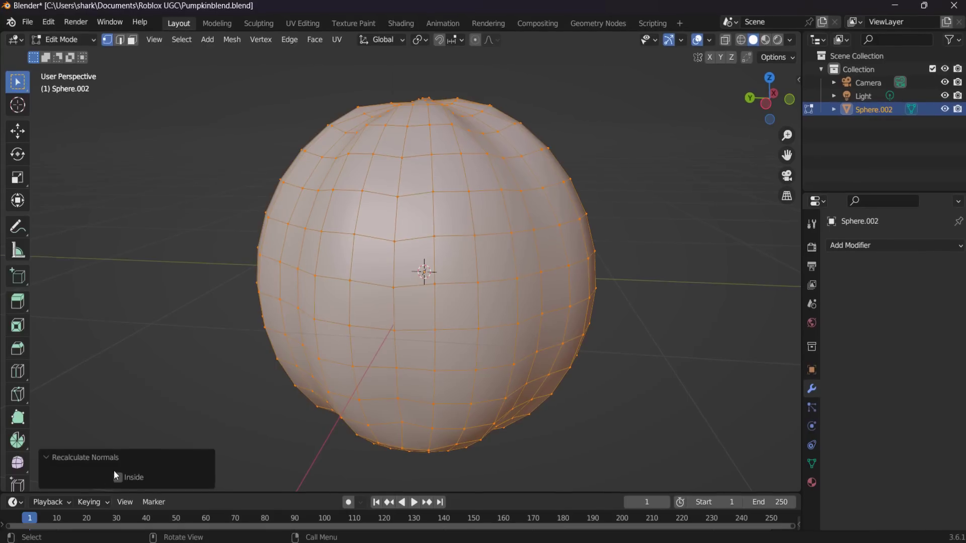
{"action": "left_click", "coordinate": [117, 478]}
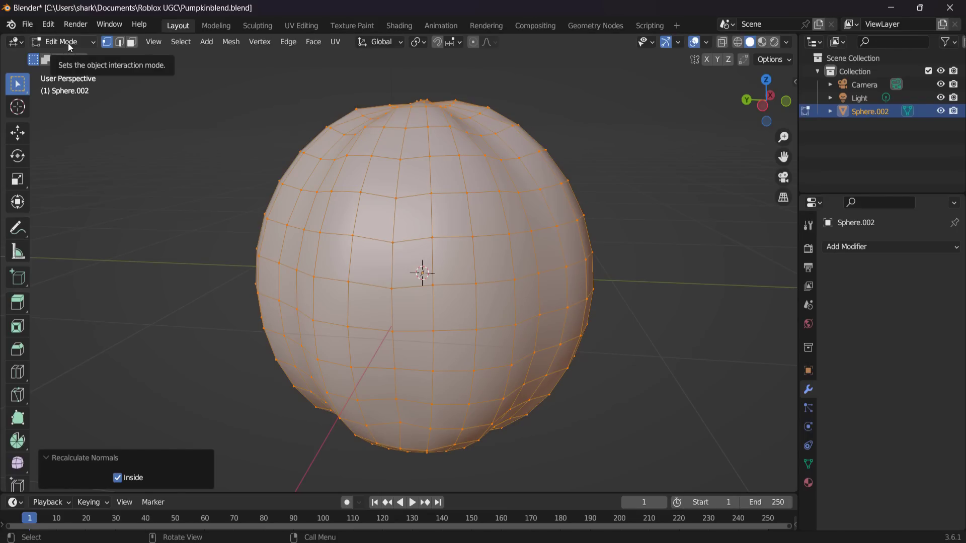
Return to Object Mode and paste the carved pumpkin back around the inner sphere
{"action": "left_click", "coordinate": [67, 43]}
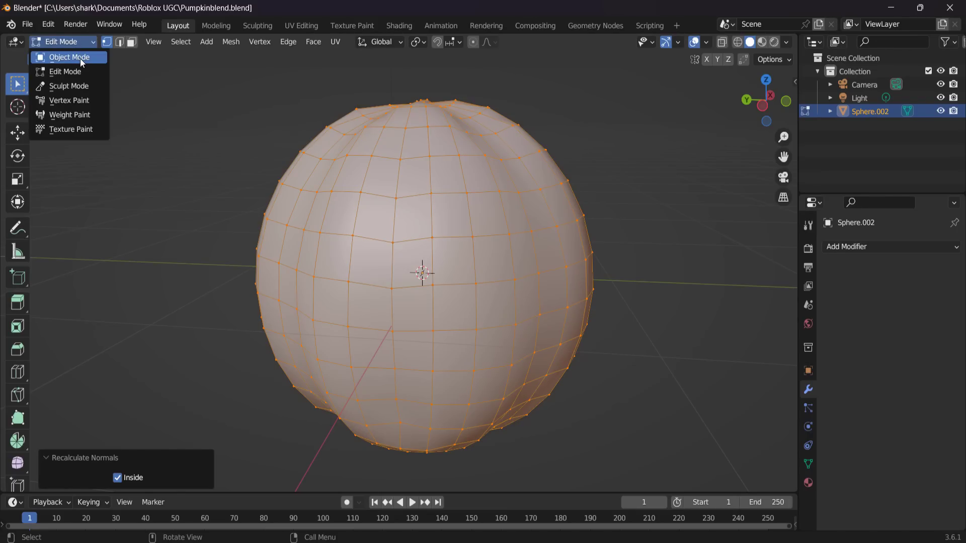
{"action": "left_click", "coordinate": [79, 59]}
{"action": "key", "text": "ctrl+v"}
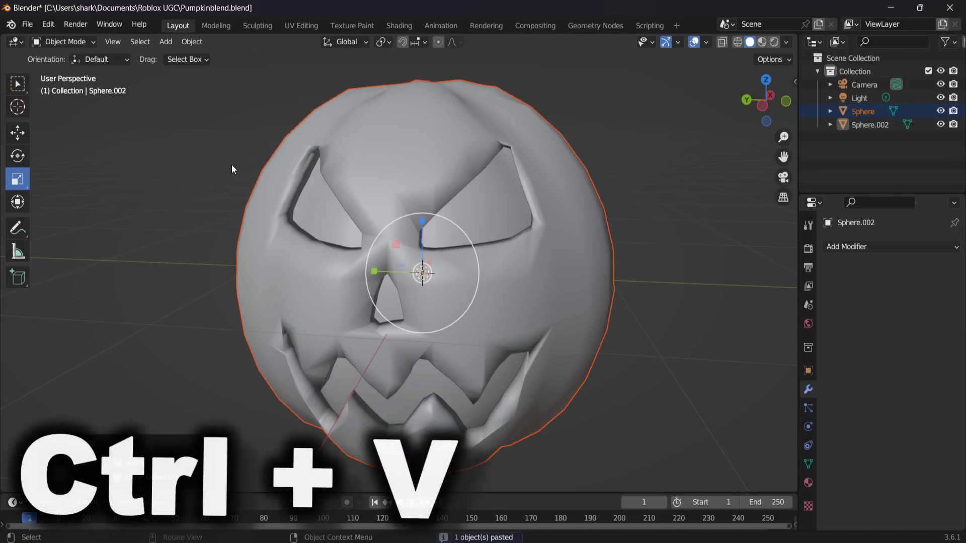
Examine the pasted pumpkin from several sides and the inner sphere through its carved openings
{"action": "left_click", "coordinate": [658, 193]}
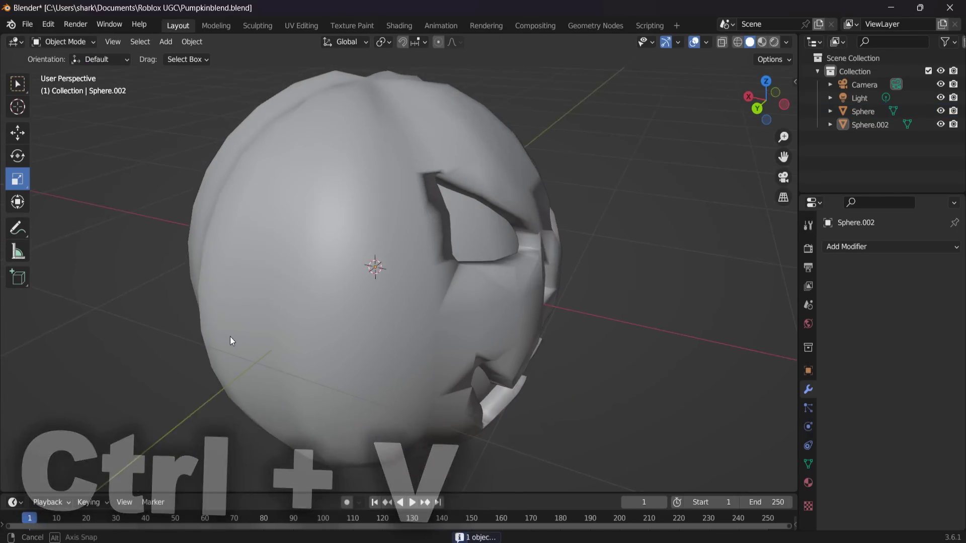
{"action": "middle_click_drag", "start_coordinate": [231, 337], "coordinate": [110, 322]}
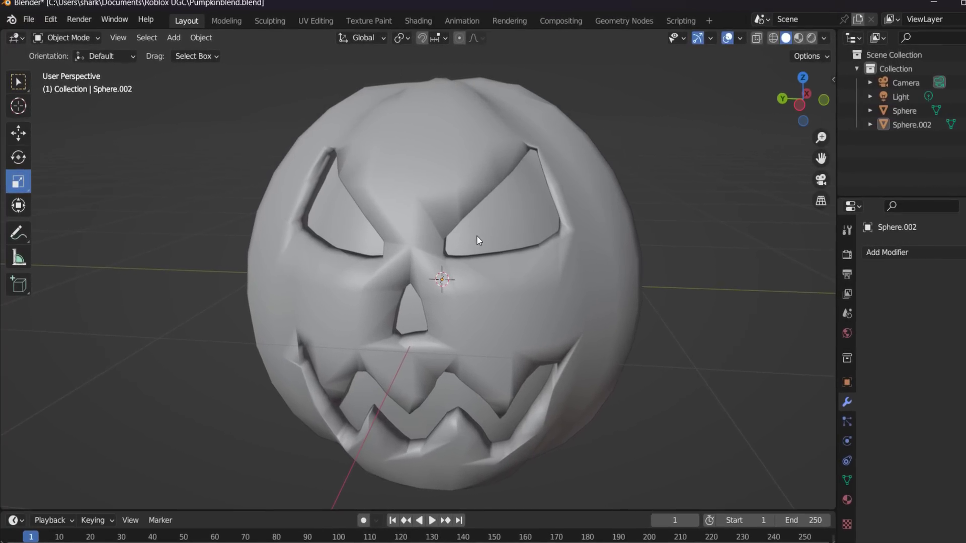
{"action": "left_click", "coordinate": [478, 239]}
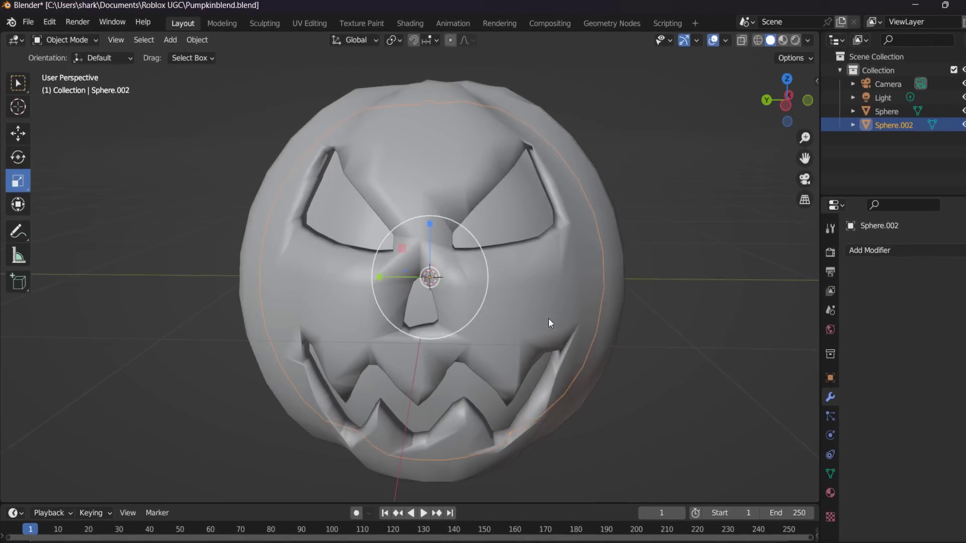
{"action": "middle_click_drag", "start_coordinate": [548, 318], "coordinate": [610, 341]}
{"action": "scroll", "coordinate": [669, 356], "scroll_direction": "down", "scroll_amount": 3}
{"action": "scroll", "coordinate": [616, 334], "scroll_direction": "up", "scroll_amount": 2}
{"action": "left_click", "coordinate": [622, 336]}
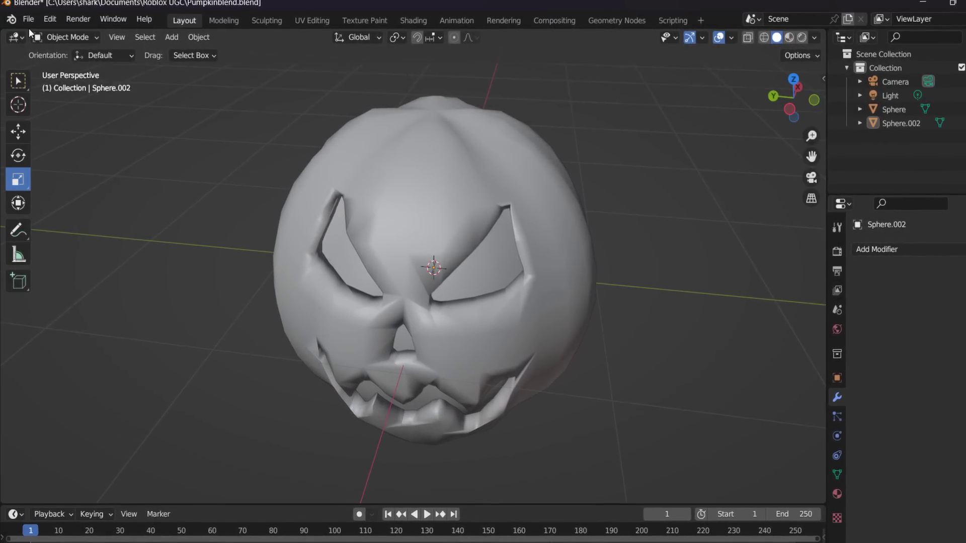
Import Pumpkins Stalk.obj from the Roblox UGC folder as a legacy Wavefront OBJ
{"action": "left_click", "coordinate": [28, 22]}
{"action": "mouse_move", "coordinate": [88, 203]}
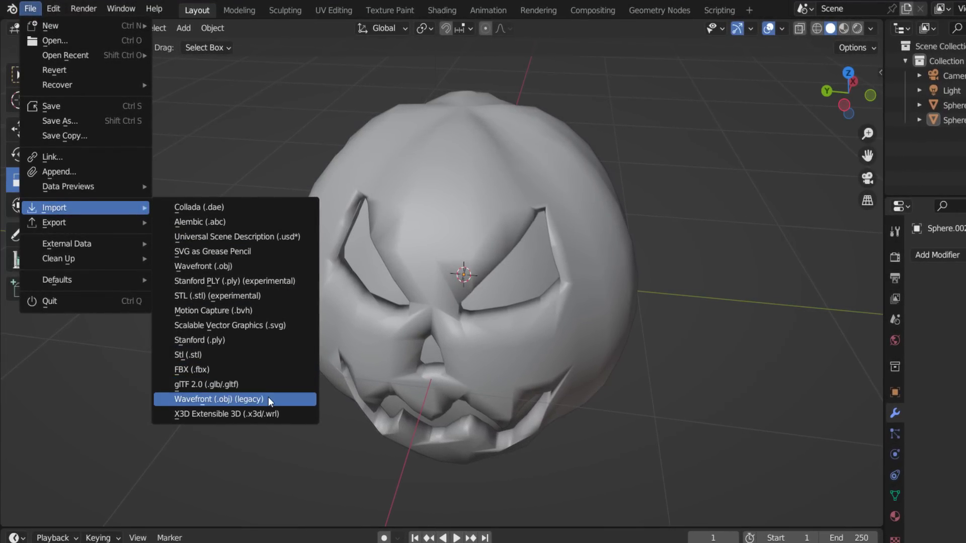
{"action": "left_click", "coordinate": [268, 398]}
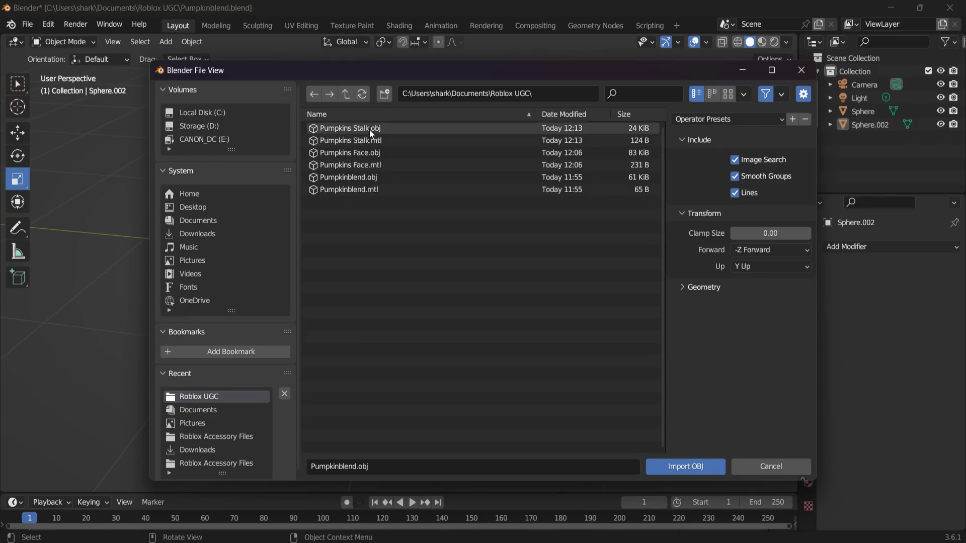
{"action": "left_click", "coordinate": [370, 129]}
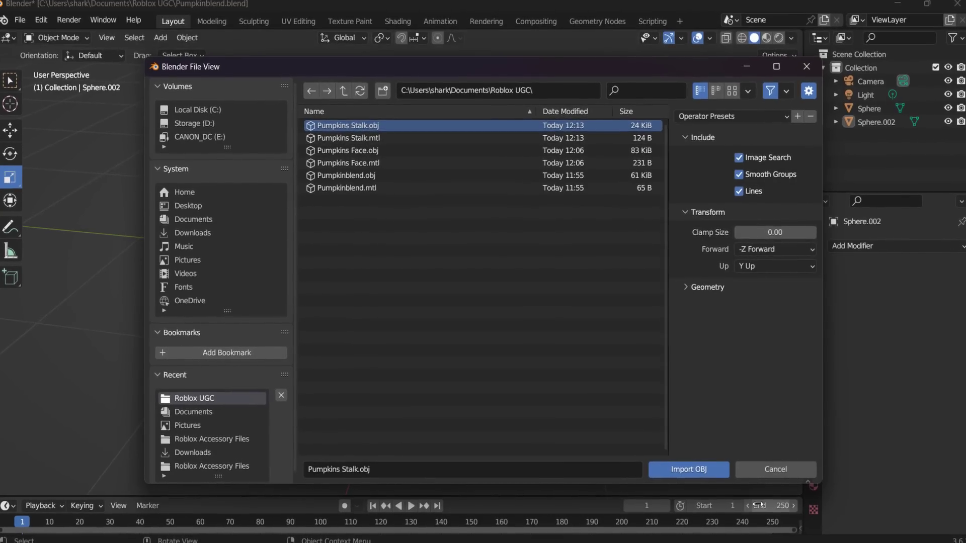
{"action": "left_click", "coordinate": [689, 468]}
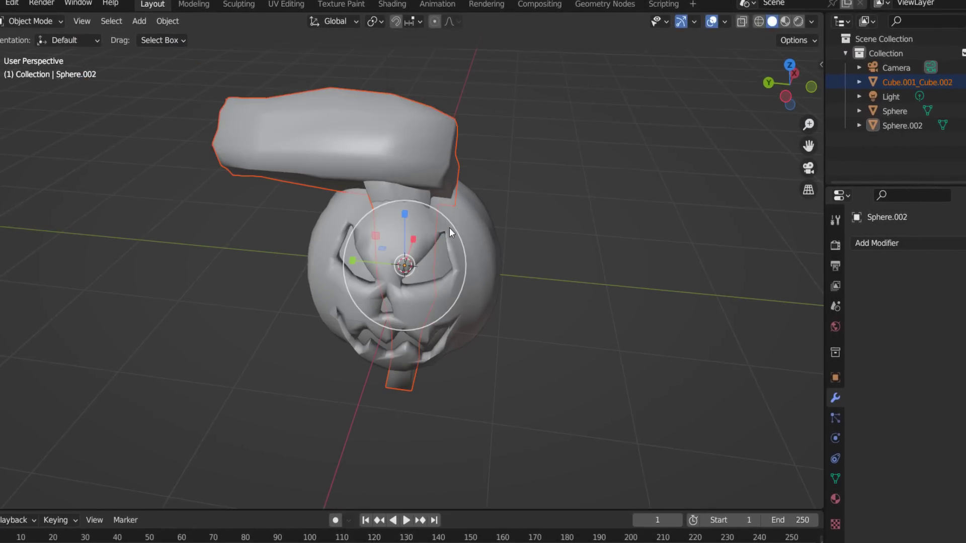
Scale down the imported stalk and position it with its base sunk into the pumpkin's top centre
{"action": "key", "text": "s"}
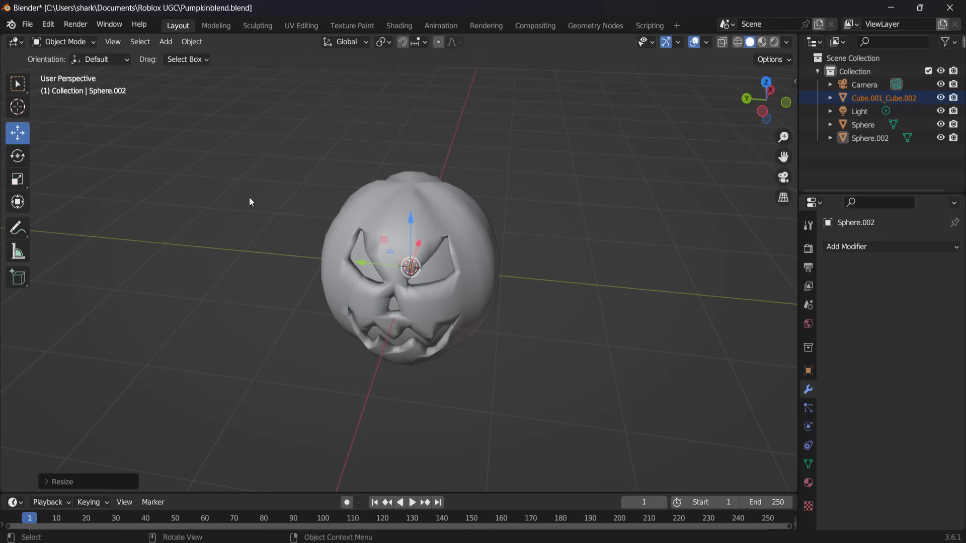
{"action": "left_click_drag", "start_coordinate": [784, 157], "coordinate": [787, 194]}
{"action": "scroll", "coordinate": [502, 182], "scroll_direction": "up", "scroll_amount": 6}
{"action": "middle_click_drag", "start_coordinate": [573, 131], "coordinate": [632, 90]}
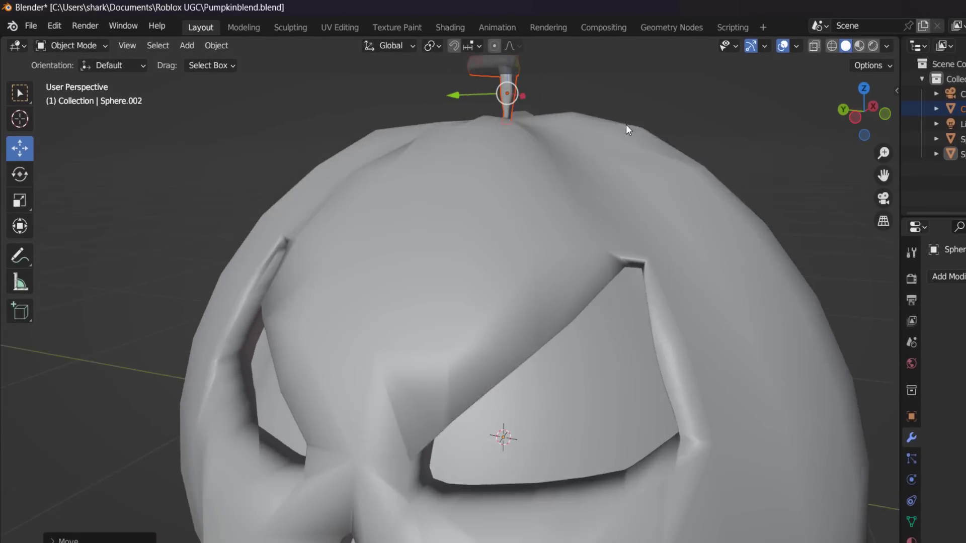
{"action": "middle_click_drag", "start_coordinate": [626, 125], "coordinate": [650, 134]}
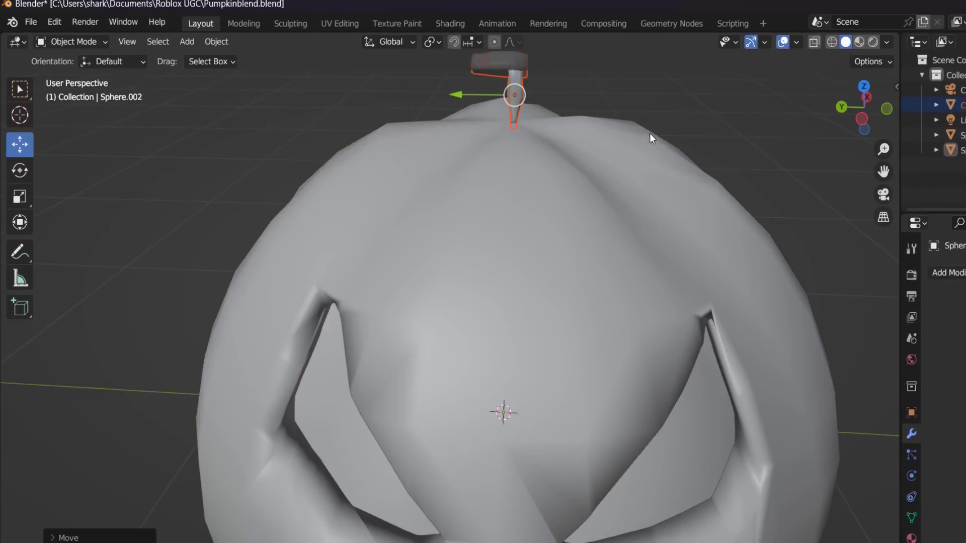
{"action": "scroll", "coordinate": [649, 134], "scroll_direction": "down", "scroll_amount": 1}
{"action": "left_click_drag", "start_coordinate": [504, 79], "coordinate": [500, 96]}
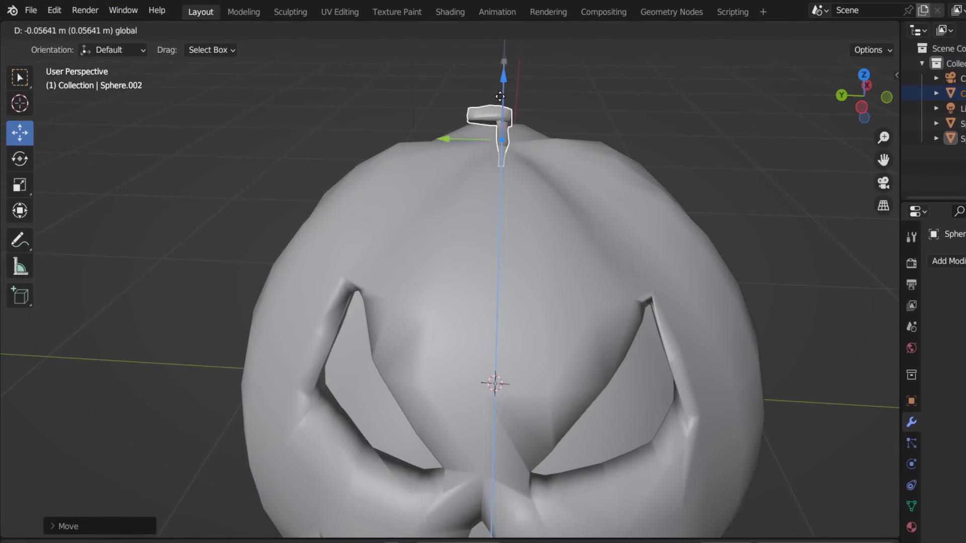
Reselect the stalk and fine-tune its height along the Z axis on top of the pumpkin
{"action": "left_click", "coordinate": [645, 376]}
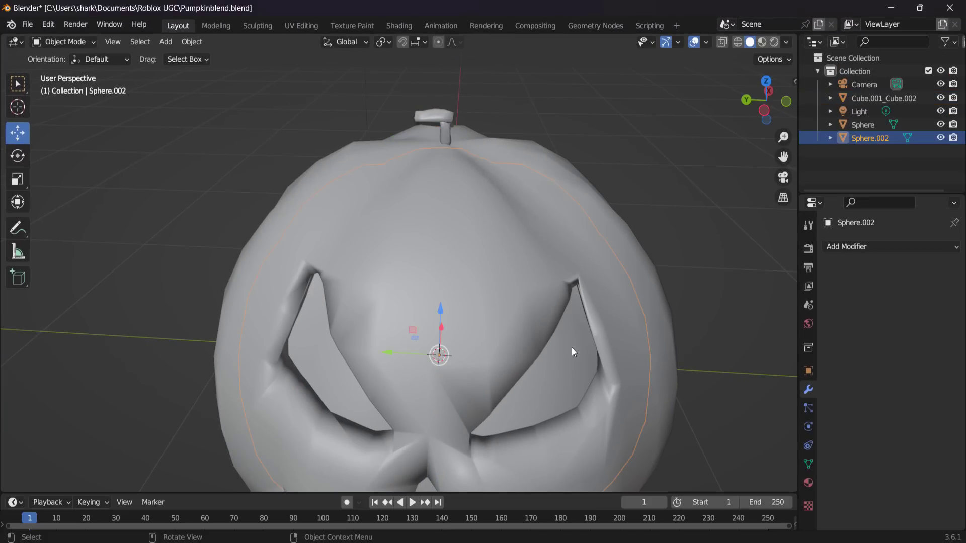
{"action": "middle_click_drag", "start_coordinate": [645, 376], "coordinate": [647, 293]}
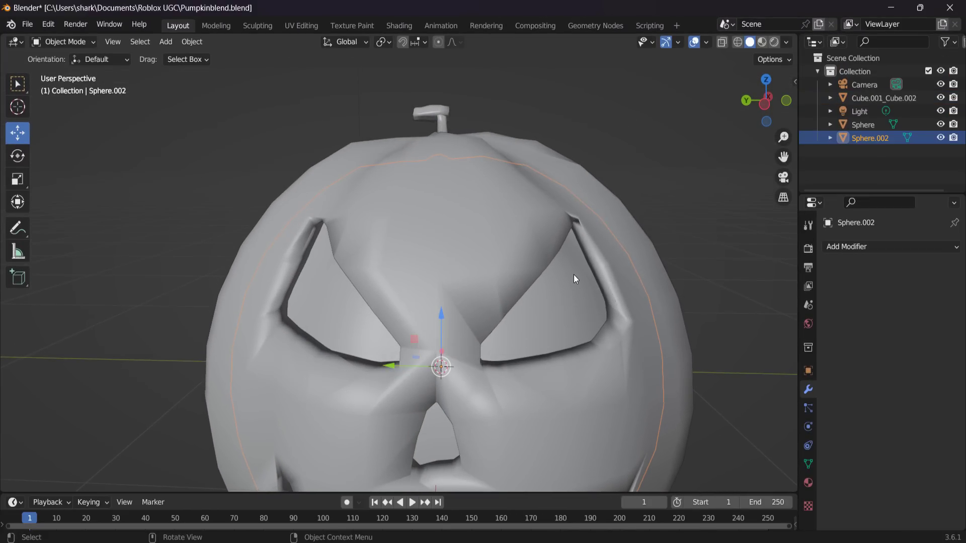
{"action": "left_click", "coordinate": [442, 113], "text": "shift"}
{"action": "middle_click_drag", "start_coordinate": [496, 135], "coordinate": [522, 143]}
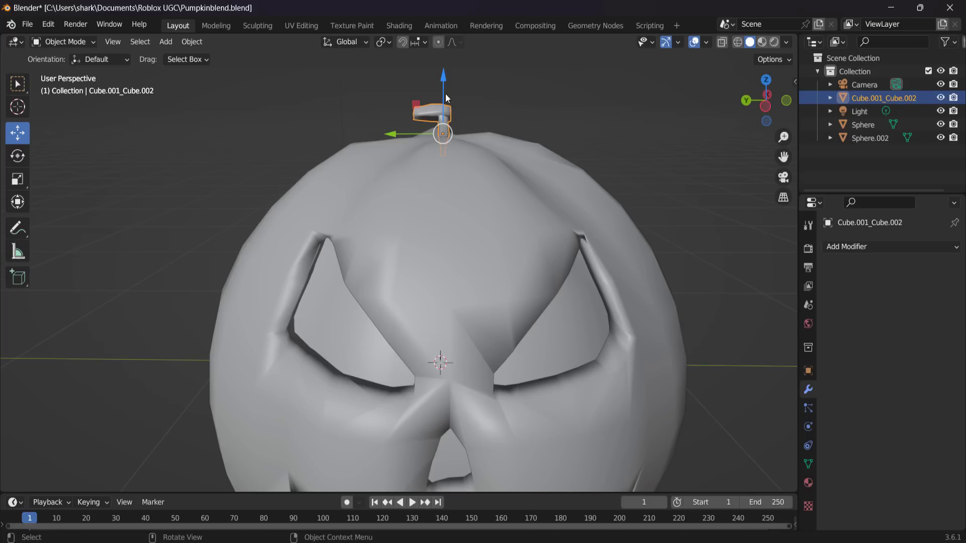
{"action": "left_click_drag", "start_coordinate": [443, 85], "coordinate": [574, 75]}
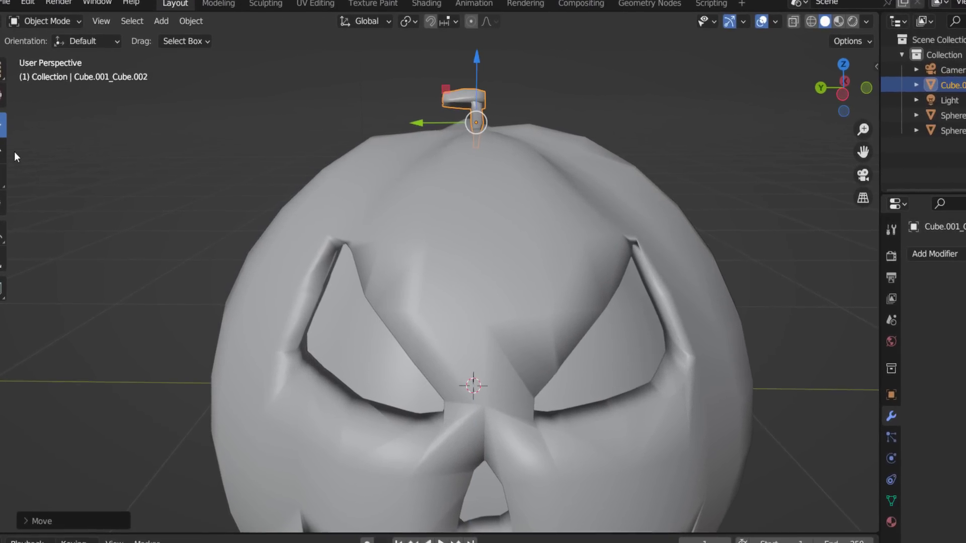
Tilt the stalk slightly about the X axis with the Rotate tool and deselect it
{"action": "left_click", "coordinate": [3, 151]}
{"action": "middle_click_drag", "start_coordinate": [574, 75], "coordinate": [654, 71]}
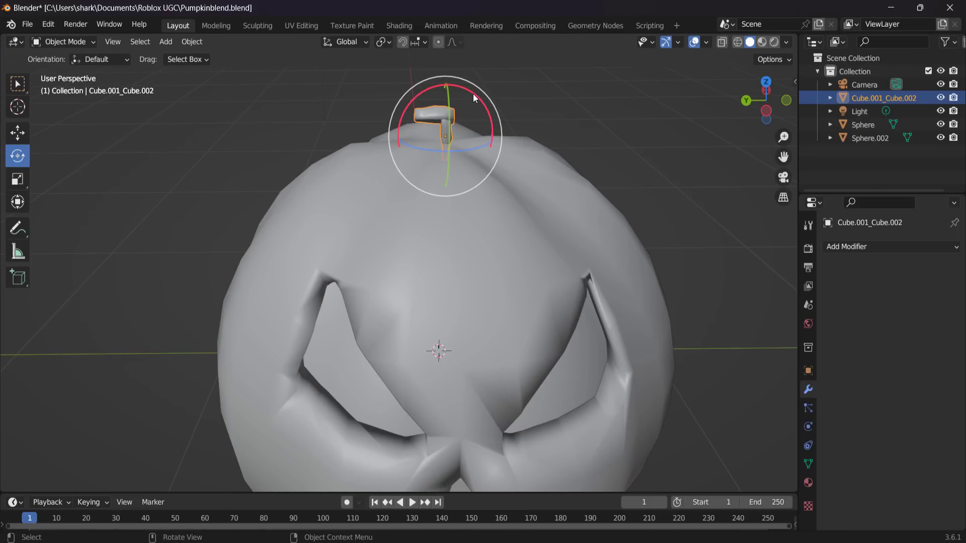
{"action": "left_click_drag", "start_coordinate": [473, 94], "coordinate": [509, 141]}
{"action": "scroll", "coordinate": [529, 164], "scroll_direction": "down", "scroll_amount": 4}
{"action": "left_click", "coordinate": [604, 246]}
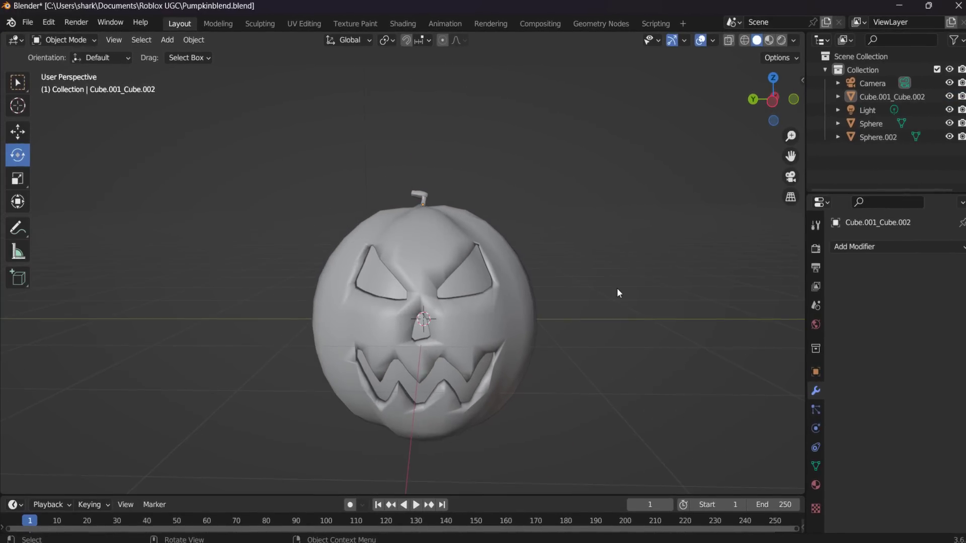
Examine the assembled pumpkin and the fit of its stalk from several angles and distances
{"action": "mouse_move", "coordinate": [619, 293]}
{"action": "middle_mouse_down"}
{"action": "mouse_move", "coordinate": [681, 310]}
{"action": "mouse_move", "coordinate": [612, 297]}
{"action": "middle_mouse_up"}
{"action": "scroll", "coordinate": [599, 261], "scroll_direction": "up", "scroll_amount": 3}
{"action": "middle_click_drag", "start_coordinate": [564, 262], "coordinate": [653, 229]}
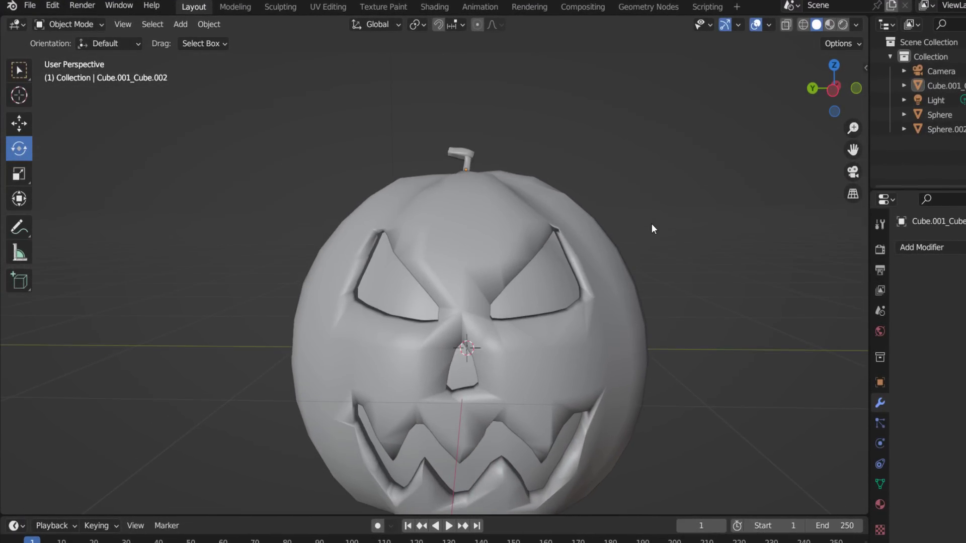
{"action": "left_click", "coordinate": [458, 156]}
{"action": "middle_click_drag", "start_coordinate": [594, 158], "coordinate": [613, 188]}
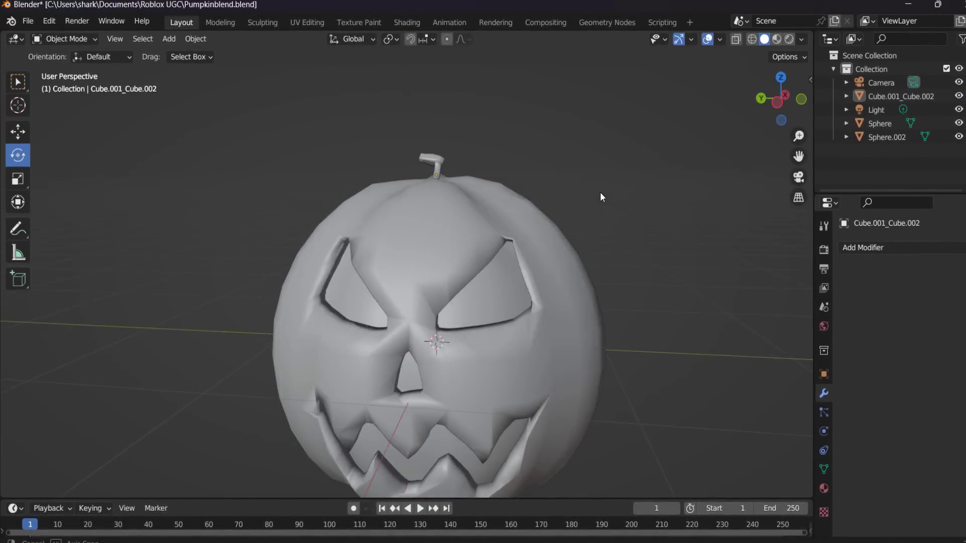
{"action": "middle_click_drag", "start_coordinate": [827, 158], "coordinate": [708, 360]}
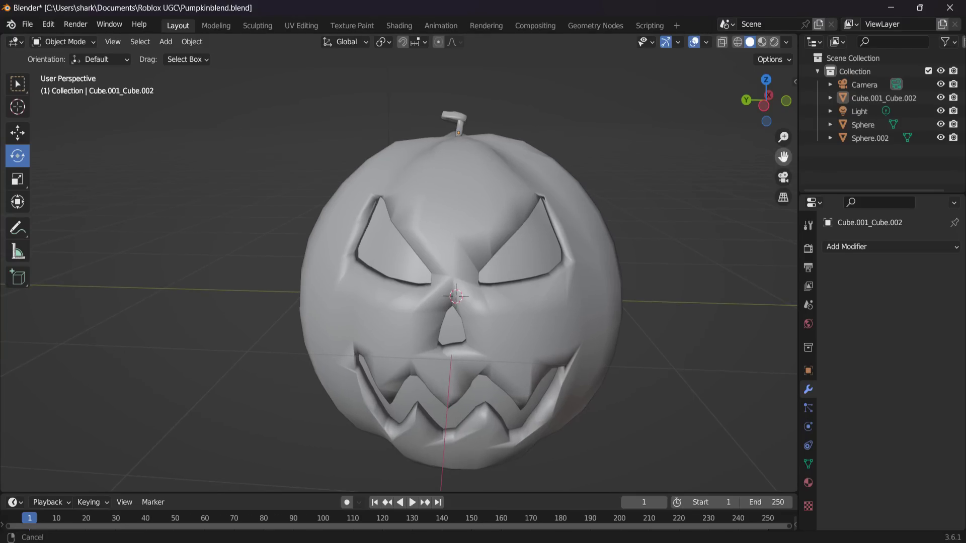
{"action": "middle_click_drag", "start_coordinate": [630, 187], "coordinate": [738, 149]}
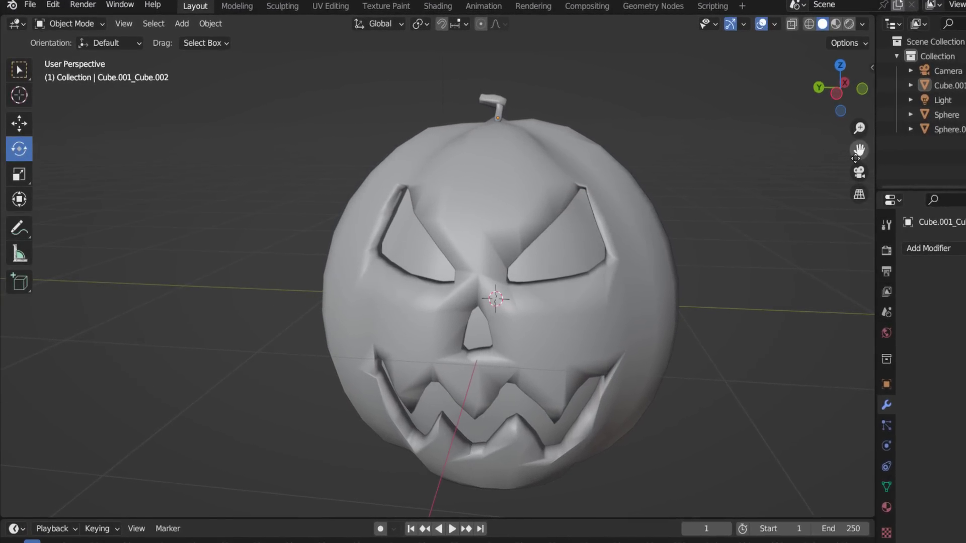
{"action": "left_click_drag", "start_coordinate": [847, 151], "coordinate": [823, 132]}
{"action": "scroll", "coordinate": [690, 235], "scroll_direction": "down", "scroll_amount": 1}
{"action": "middle_click_drag", "start_coordinate": [692, 235], "coordinate": [692, 237]}
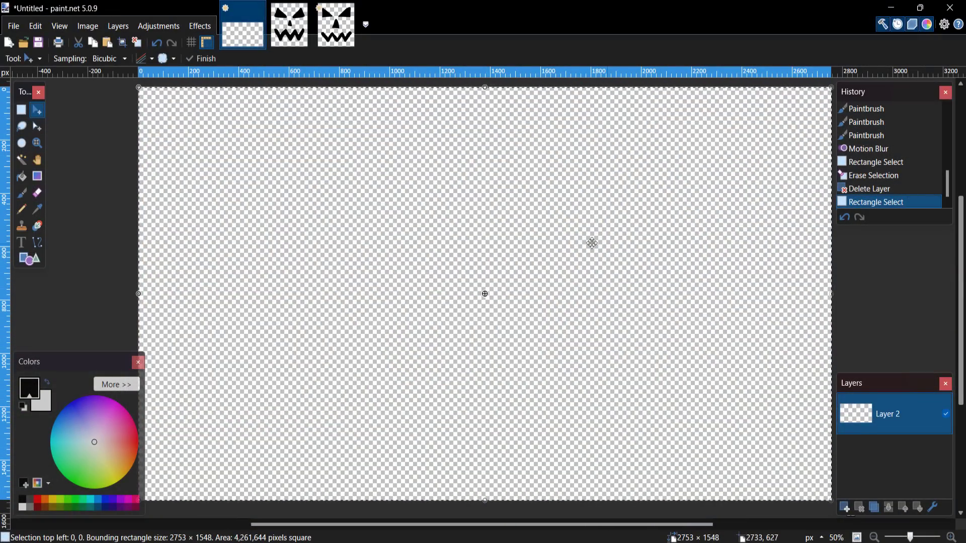
Create a new blank image of 2753 × 1548 pixels at 96 pixels/inch in paint.net
{"action": "left_click", "coordinate": [14, 26]}
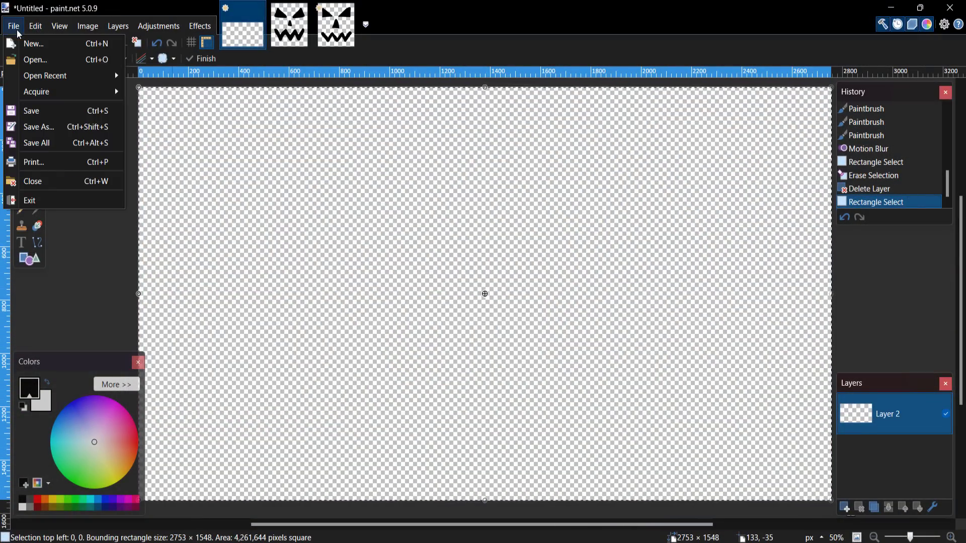
{"action": "left_click", "coordinate": [20, 45]}
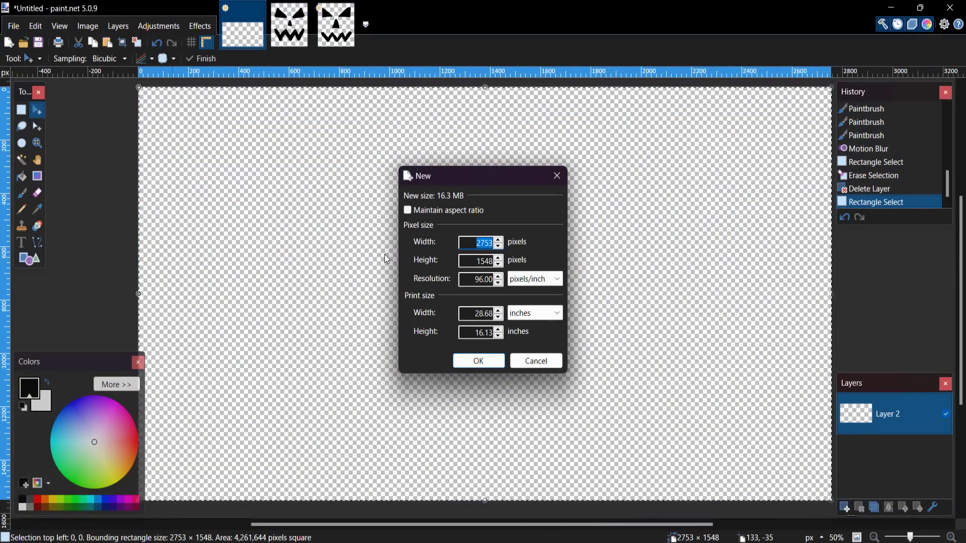
{"action": "left_click", "coordinate": [471, 240]}
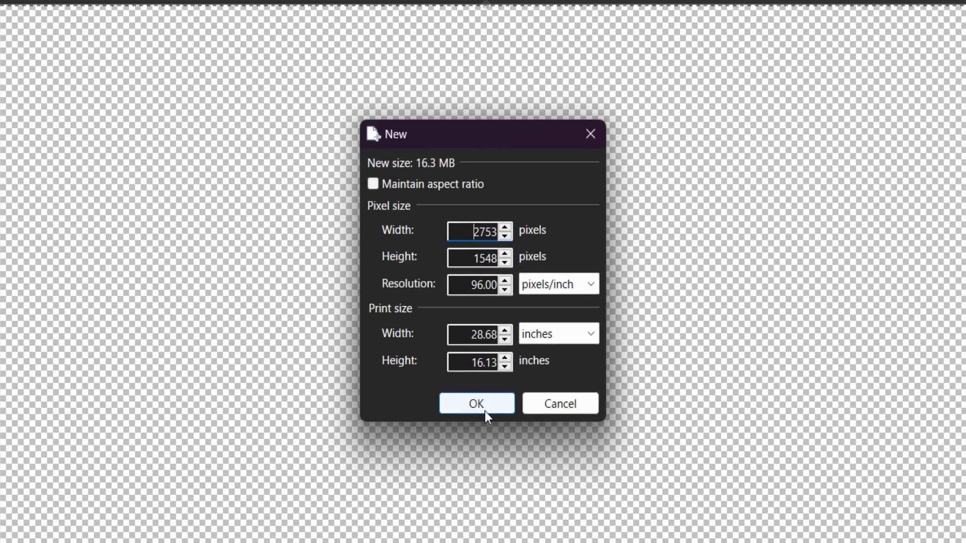
{"action": "left_click", "coordinate": [483, 437]}
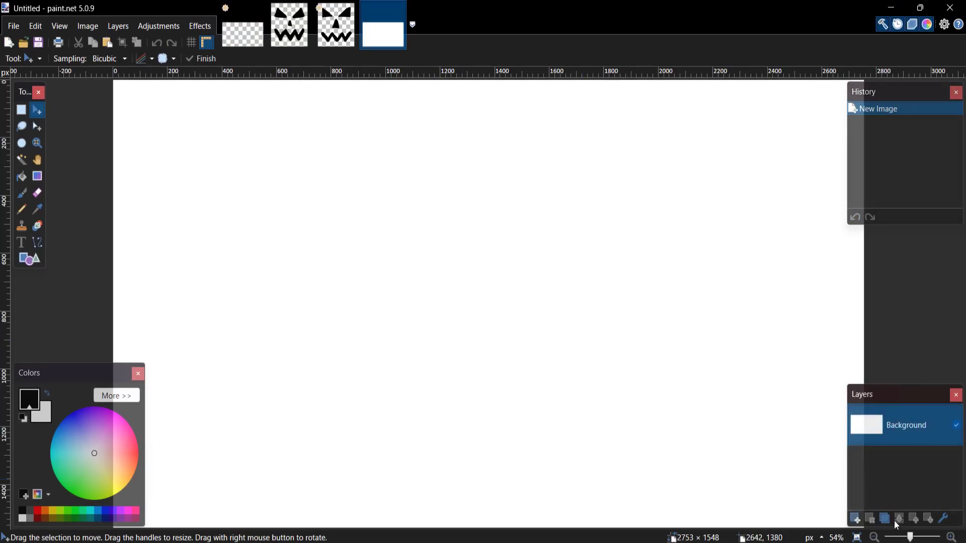
{"action": "left_click", "coordinate": [878, 539]}
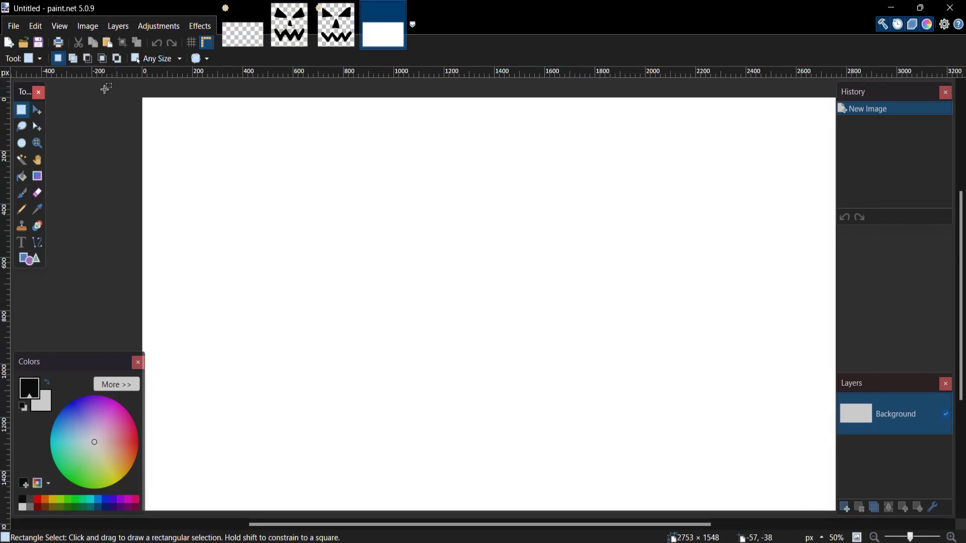
Select the entire white canvas and erase it to leave a transparent background
{"action": "mouse_move", "coordinate": [105, 89]}
{"action": "left_mouse_down"}
{"action": "mouse_move", "coordinate": [687, 405]}
{"action": "mouse_move", "coordinate": [836, 510]}
{"action": "left_mouse_up"}
{"action": "key", "text": "Delete"}
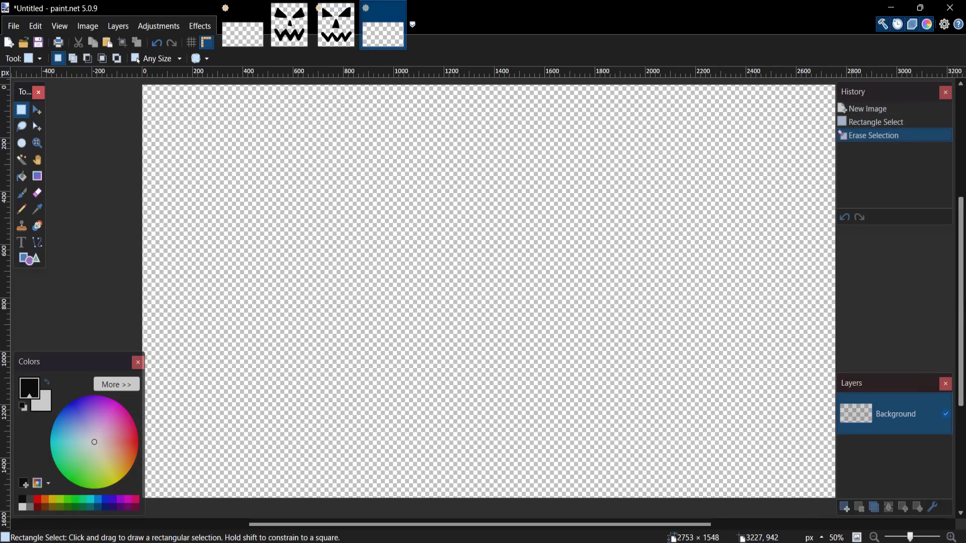
{"action": "left_click", "coordinate": [891, 534]}
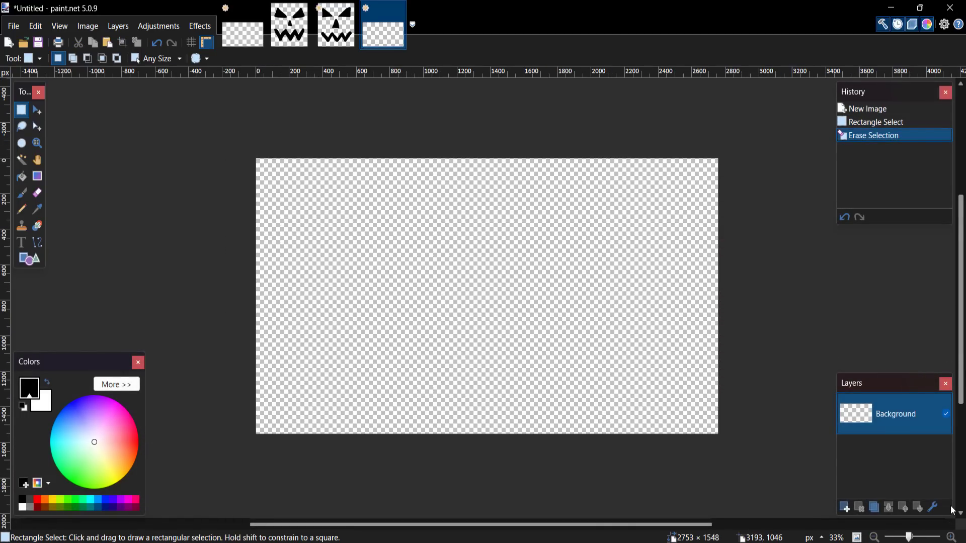
{"action": "left_click", "coordinate": [951, 537]}
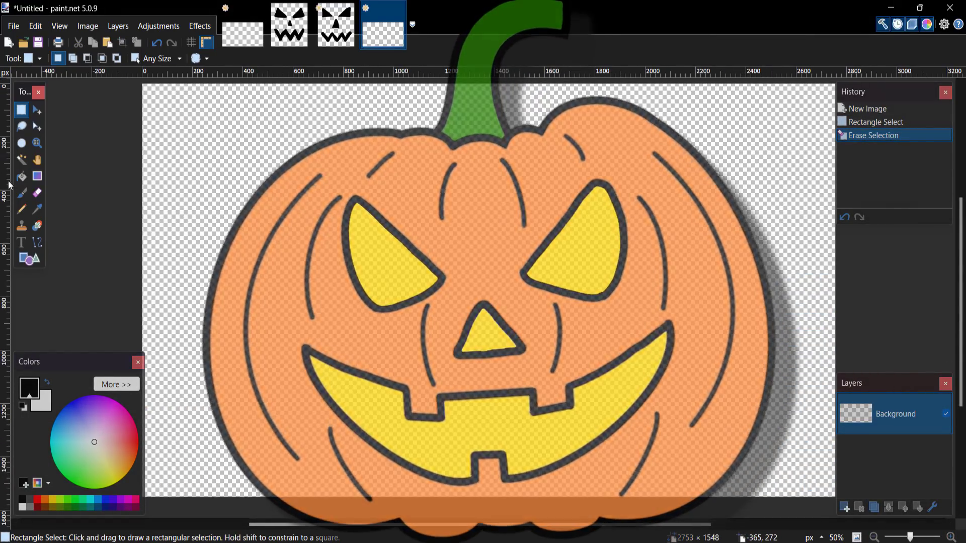
Cover most of the canvas in solid orange with the Paintbrush at size 700, leaving a transparent strip along the left edge
{"action": "left_click", "coordinate": [22, 193]}
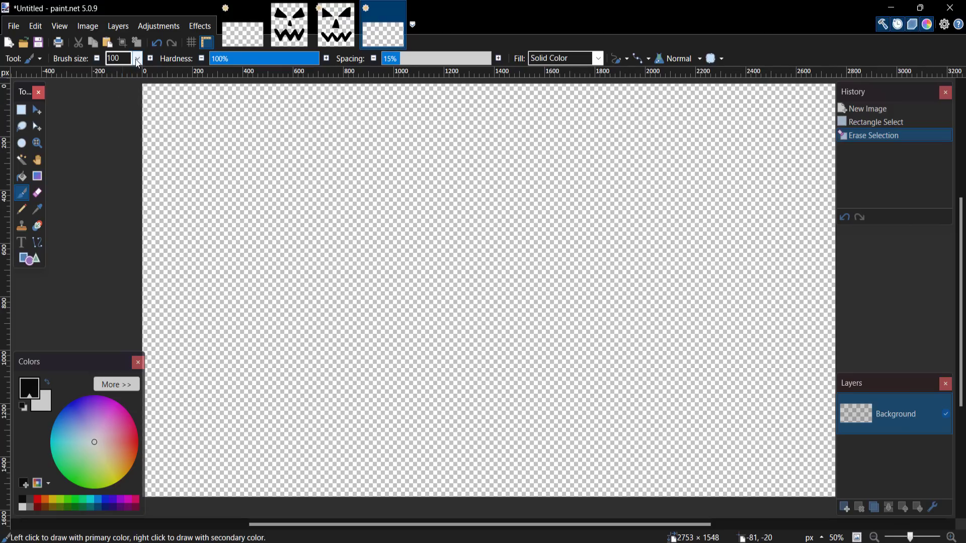
{"action": "left_click", "coordinate": [130, 306]}
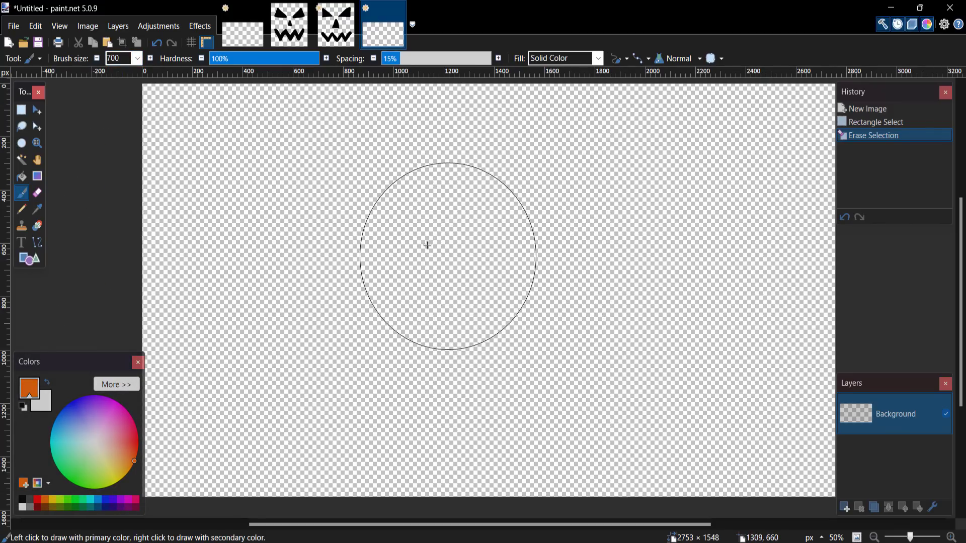
{"action": "mouse_move", "coordinate": [427, 244]}
{"action": "left_mouse_down"}
{"action": "mouse_move", "coordinate": [486, 172]}
{"action": "mouse_move", "coordinate": [647, 107]}
{"action": "mouse_move", "coordinate": [805, 217]}
{"action": "mouse_move", "coordinate": [325, 390]}
{"action": "mouse_move", "coordinate": [297, 378]}
{"action": "mouse_move", "coordinate": [313, 119]}
{"action": "mouse_move", "coordinate": [270, 464]}
{"action": "mouse_move", "coordinate": [825, 424]}
{"action": "mouse_move", "coordinate": [821, 457]}
{"action": "mouse_move", "coordinate": [669, 403]}
{"action": "left_mouse_up"}
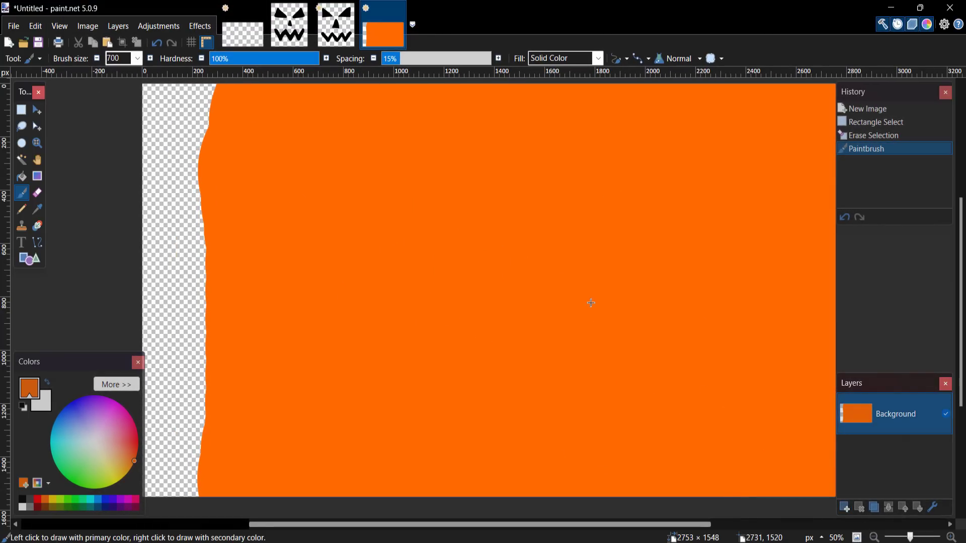
Paint three thick vertical yellow stripes across the orange area with a brush size of 150
{"action": "left_click", "coordinate": [59, 499]}
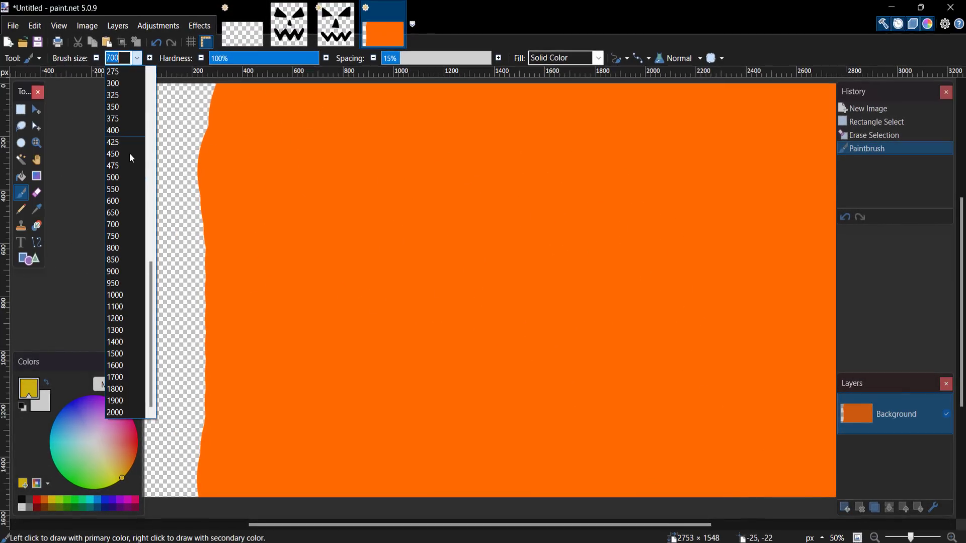
{"action": "scroll", "coordinate": [129, 152], "scroll_direction": "up", "scroll_amount": 3}
{"action": "left_click", "coordinate": [119, 129]}
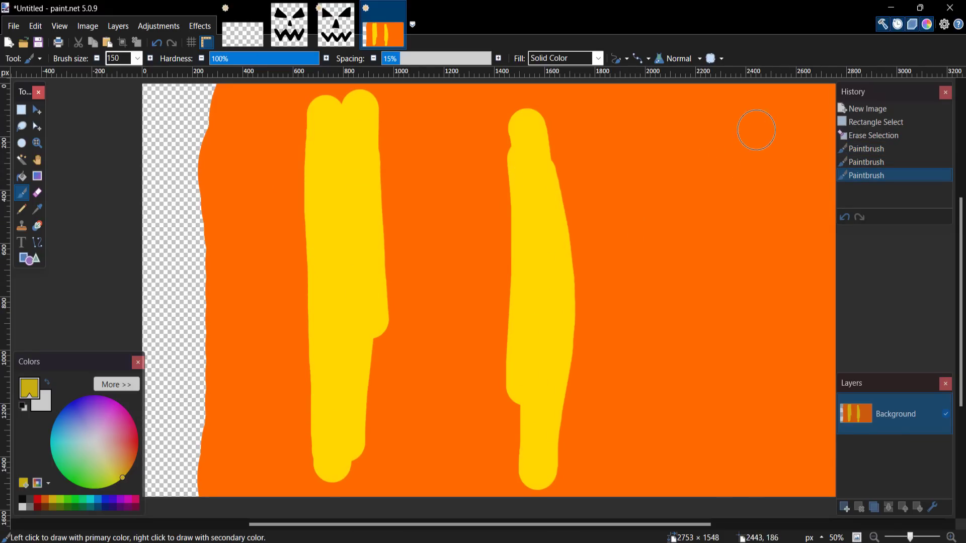
{"action": "left_click_drag", "start_coordinate": [756, 130], "coordinate": [738, 401]}
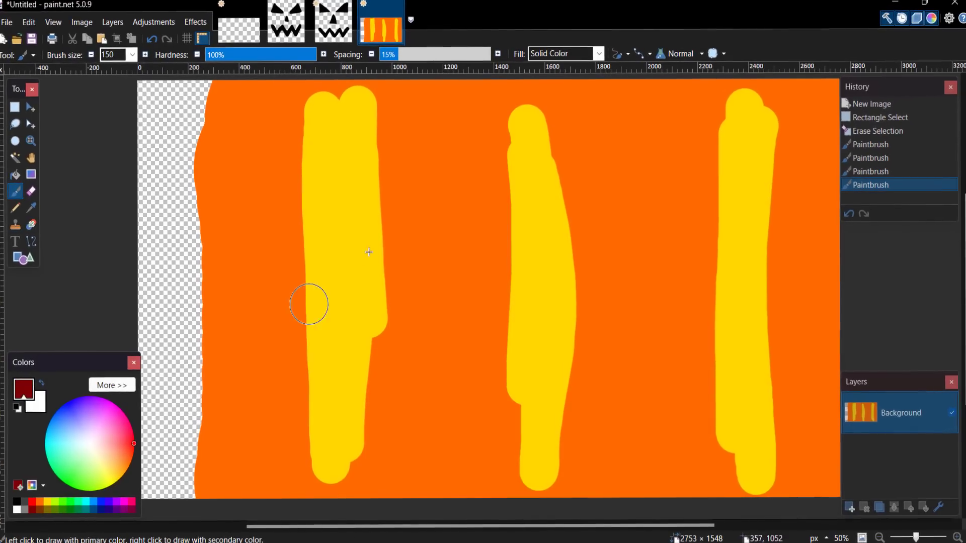
Paint a shorter dark red vertical stroke over each of the three yellow stripes
{"action": "left_click_drag", "start_coordinate": [349, 173], "coordinate": [339, 394]}
{"action": "left_click_drag", "start_coordinate": [529, 187], "coordinate": [536, 292]}
{"action": "left_click_drag", "start_coordinate": [767, 169], "coordinate": [749, 329]}
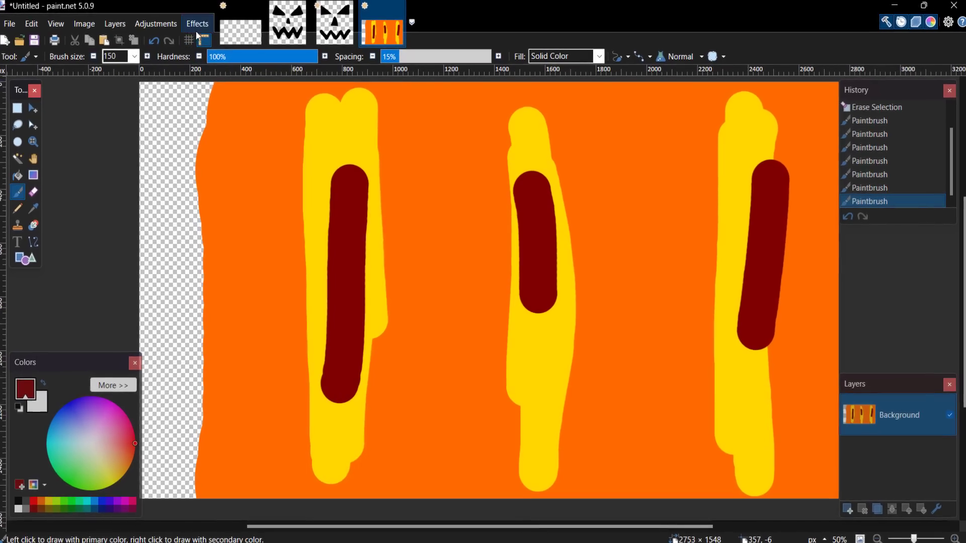
Apply a centered Motion Blur to the painted stripes with an angle of 25 and a distance of 427
{"action": "left_click", "coordinate": [192, 19]}
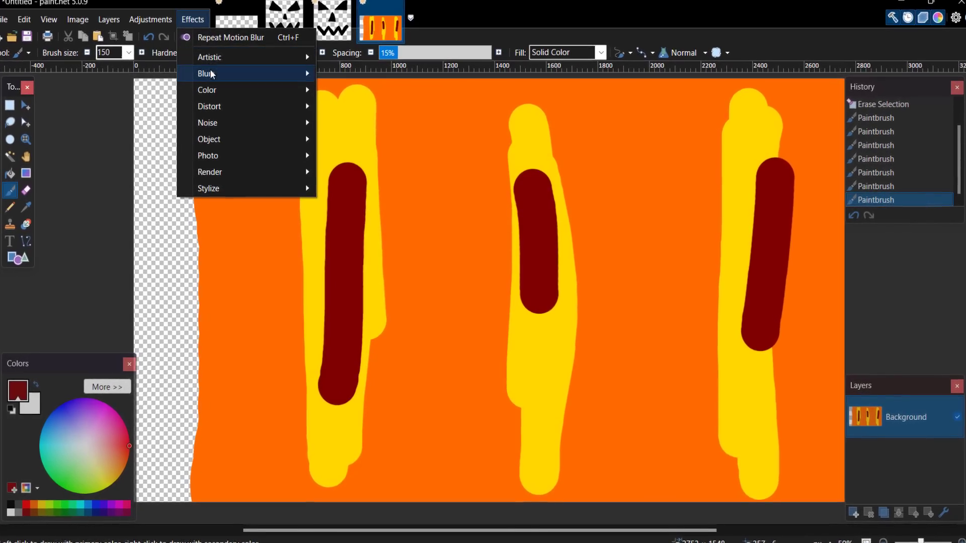
{"action": "mouse_move", "coordinate": [211, 71]}
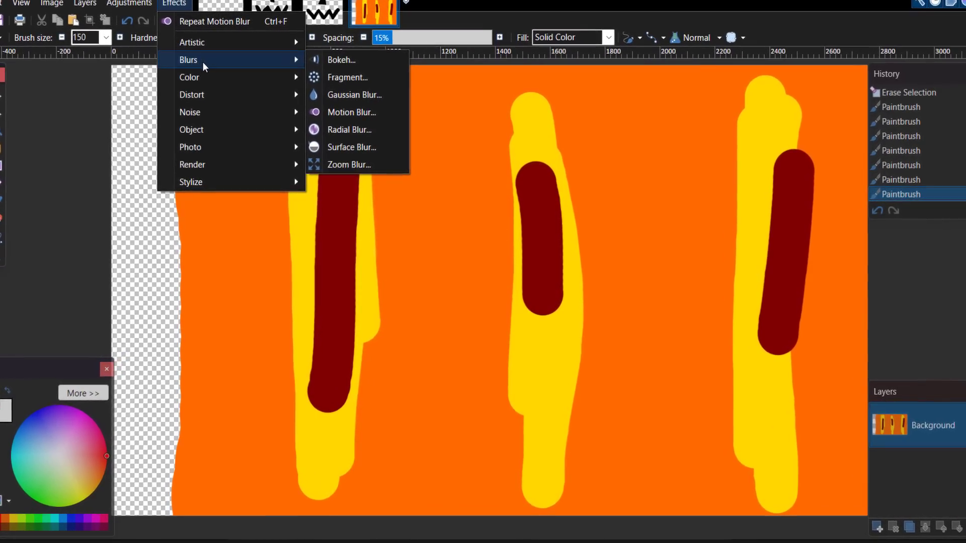
{"action": "left_click", "coordinate": [352, 112]}
{"action": "mouse_move", "coordinate": [501, 280]}
{"action": "left_mouse_down"}
{"action": "mouse_move", "coordinate": [262, 308]}
{"action": "mouse_move", "coordinate": [534, 305]}
{"action": "mouse_move", "coordinate": [514, 308]}
{"action": "left_mouse_up"}
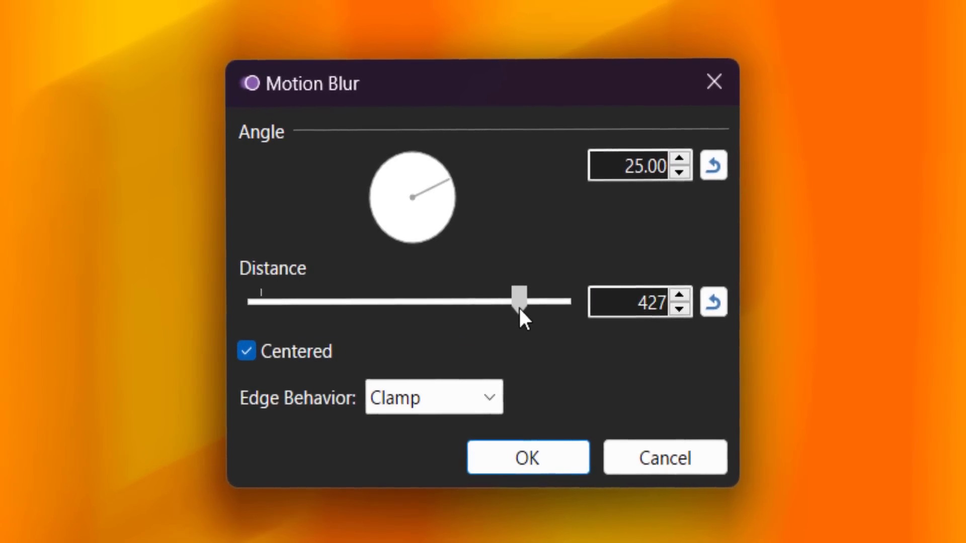
{"action": "left_click", "coordinate": [549, 458]}
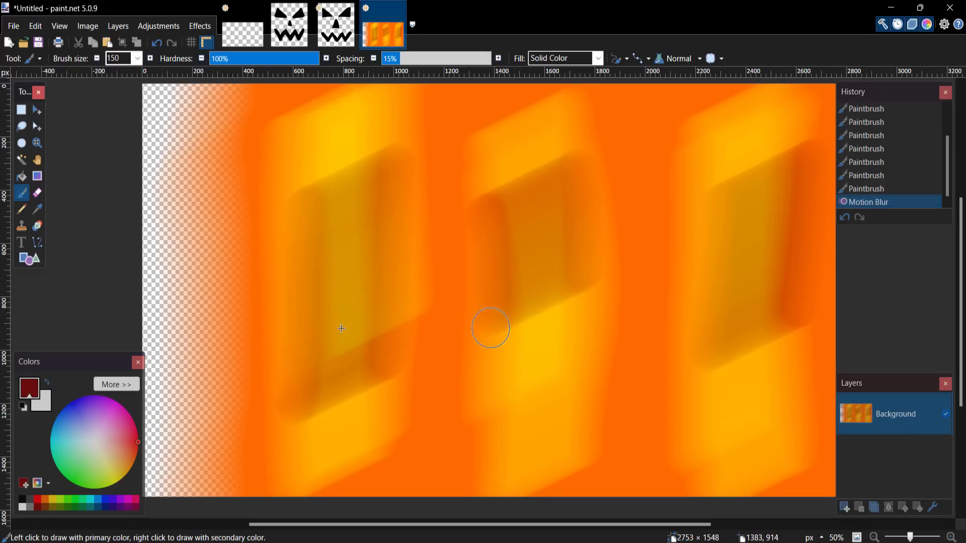
Paint yellow strokes over the three blurred stripes and orange strokes around and between them
{"action": "left_click", "coordinate": [341, 328], "text": "ctrl"}
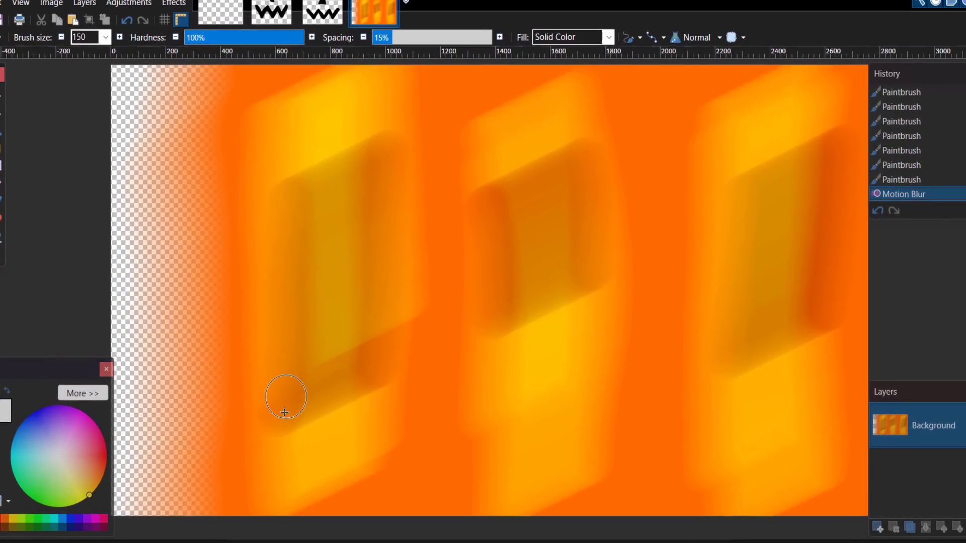
{"action": "left_click_drag", "start_coordinate": [333, 438], "coordinate": [325, 368]}
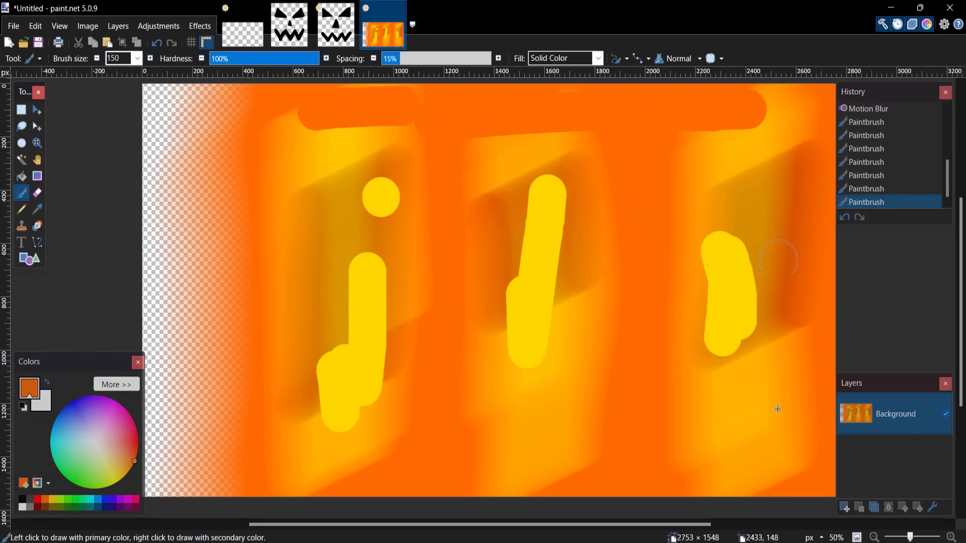
{"action": "left_click_drag", "start_coordinate": [336, 471], "coordinate": [266, 455]}
{"action": "left_click_drag", "start_coordinate": [631, 194], "coordinate": [600, 406]}
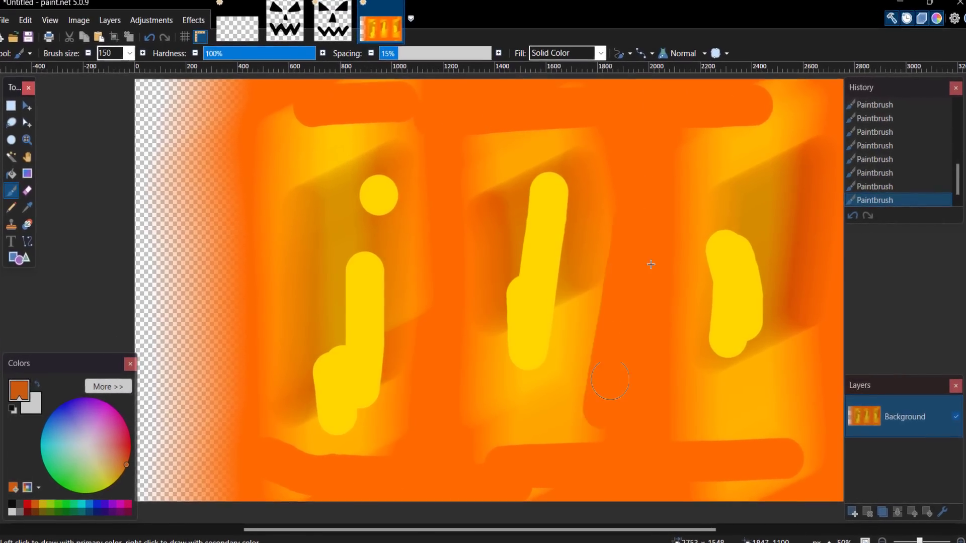
{"action": "left_click_drag", "start_coordinate": [771, 197], "coordinate": [764, 306]}
Apply Motion Blur again to blend the new yellow and orange strokes
{"action": "left_click", "coordinate": [185, 12]}
{"action": "mouse_move", "coordinate": [195, 63]}
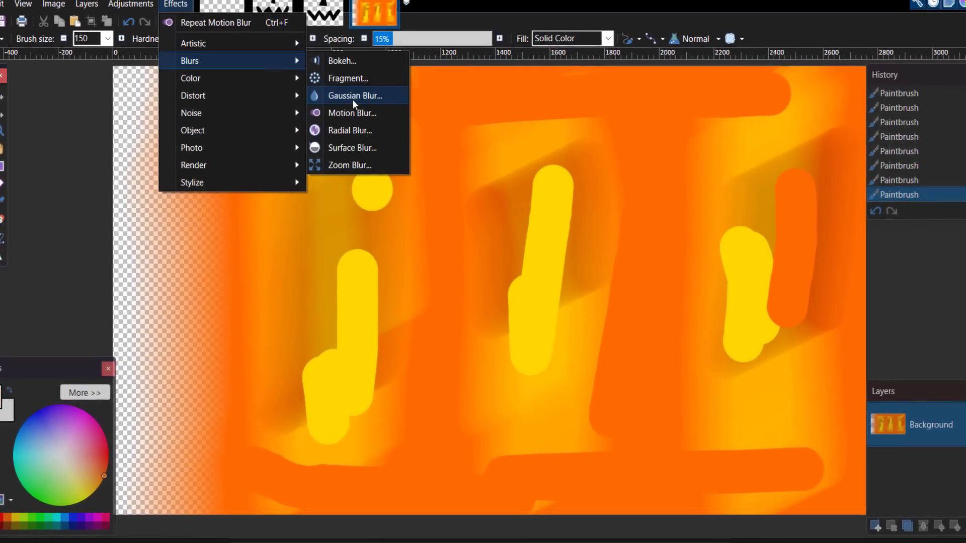
{"action": "left_click", "coordinate": [352, 114]}
{"action": "left_click", "coordinate": [503, 355]}
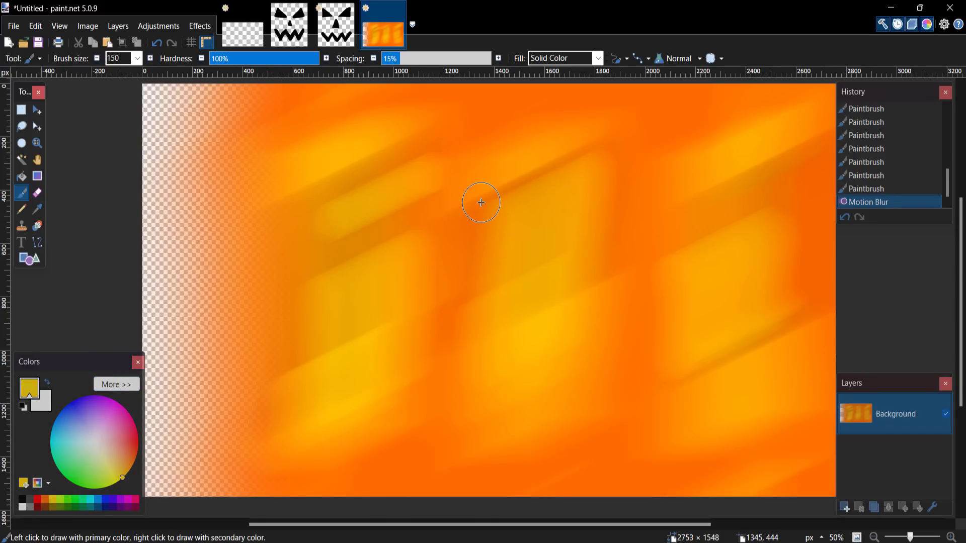
Paint soft yellow patches over the three stripes and soft orange along the upper and lower edges, using brush size 650 and 19% hardness
{"action": "left_click", "coordinate": [138, 59]}
{"action": "left_click", "coordinate": [122, 249]}
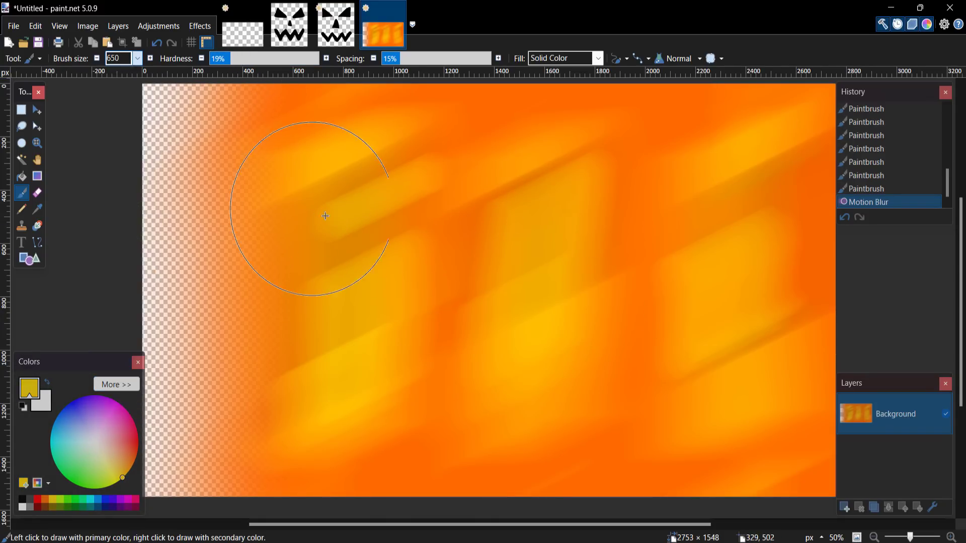
{"action": "left_click_drag", "start_coordinate": [371, 280], "coordinate": [374, 210]}
{"action": "left_click_drag", "start_coordinate": [546, 287], "coordinate": [569, 169]}
{"action": "mouse_move", "coordinate": [729, 302]}
{"action": "left_mouse_down"}
{"action": "mouse_move", "coordinate": [735, 164]}
{"action": "mouse_move", "coordinate": [718, 279]}
{"action": "left_mouse_up"}
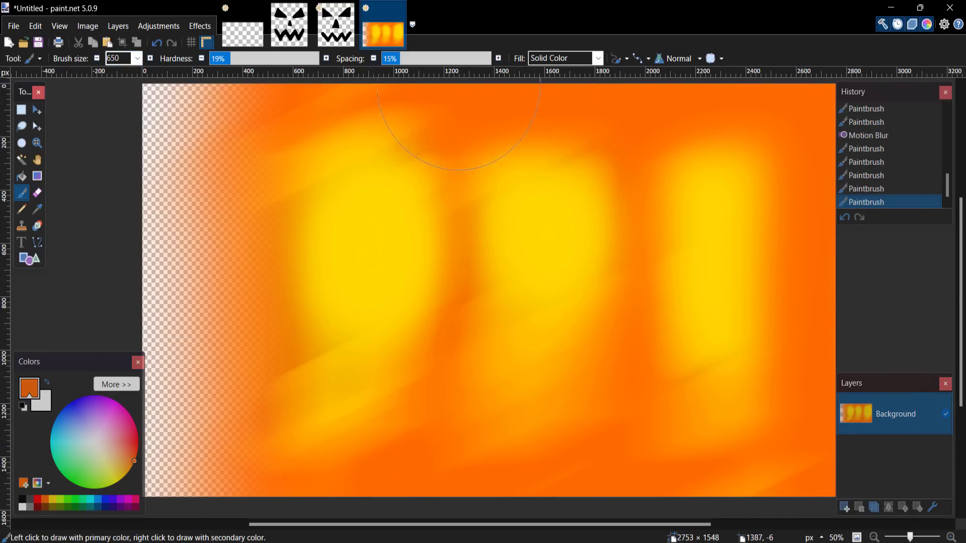
{"action": "left_click_drag", "start_coordinate": [458, 89], "coordinate": [324, 92]}
{"action": "mouse_move", "coordinate": [323, 455]}
{"action": "left_mouse_down"}
{"action": "mouse_move", "coordinate": [679, 452]}
{"action": "mouse_move", "coordinate": [738, 438]}
{"action": "left_mouse_up"}
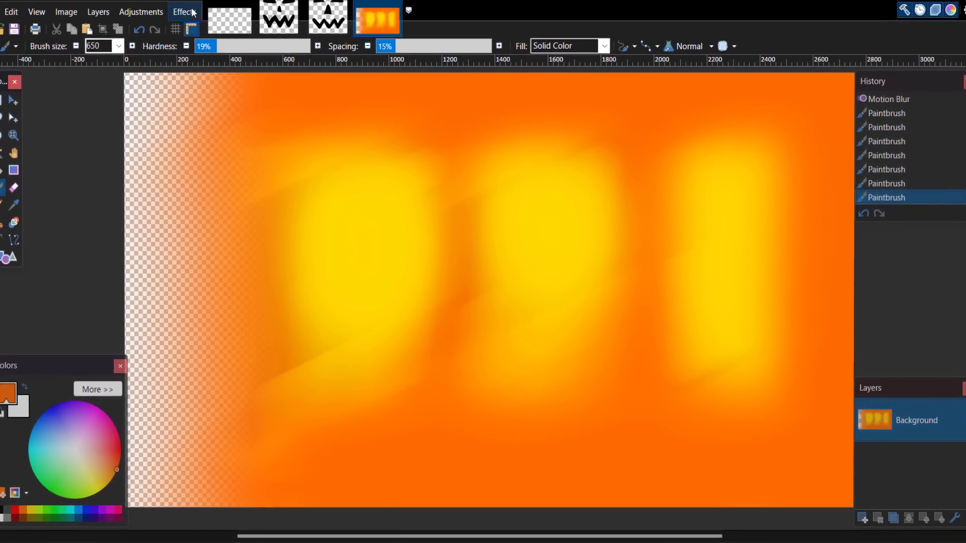
Blend the soft patches with a centered Motion Blur at angle 25 and distance 473
{"action": "left_click", "coordinate": [190, 12]}
{"action": "mouse_move", "coordinate": [199, 68]}
{"action": "left_click", "coordinate": [355, 142]}
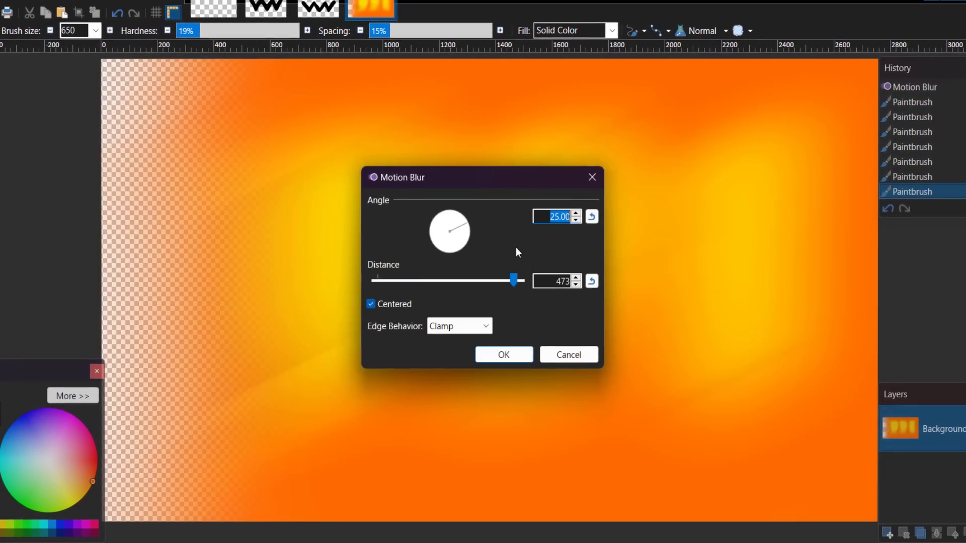
{"action": "left_click", "coordinate": [504, 355]}
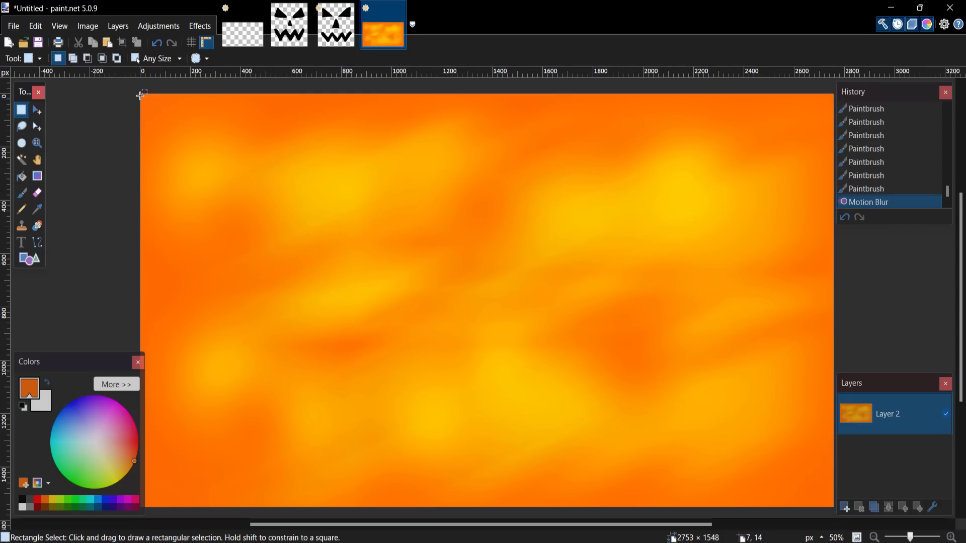
Select the whole orange texture and shift it right by about 480 pixels, leaving a transparent strip on the left
{"action": "left_click_drag", "start_coordinate": [135, 86], "coordinate": [850, 523]}
{"action": "key", "text": "m"}
{"action": "left_click_drag", "start_coordinate": [135, 298], "coordinate": [265, 295]}
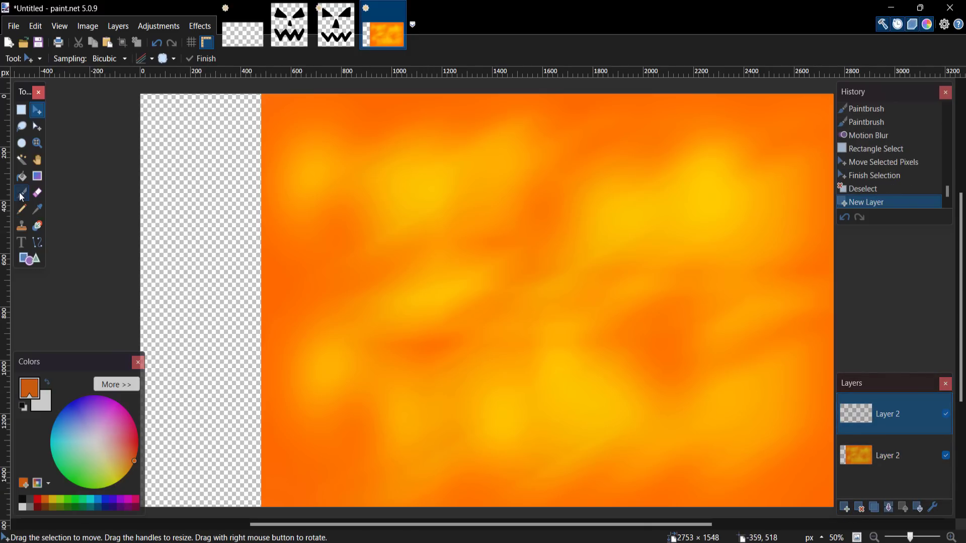
On a new layer, paint soft bright green over the lower part of the transparent strip and dark green in its middle
{"action": "left_click", "coordinate": [70, 500]}
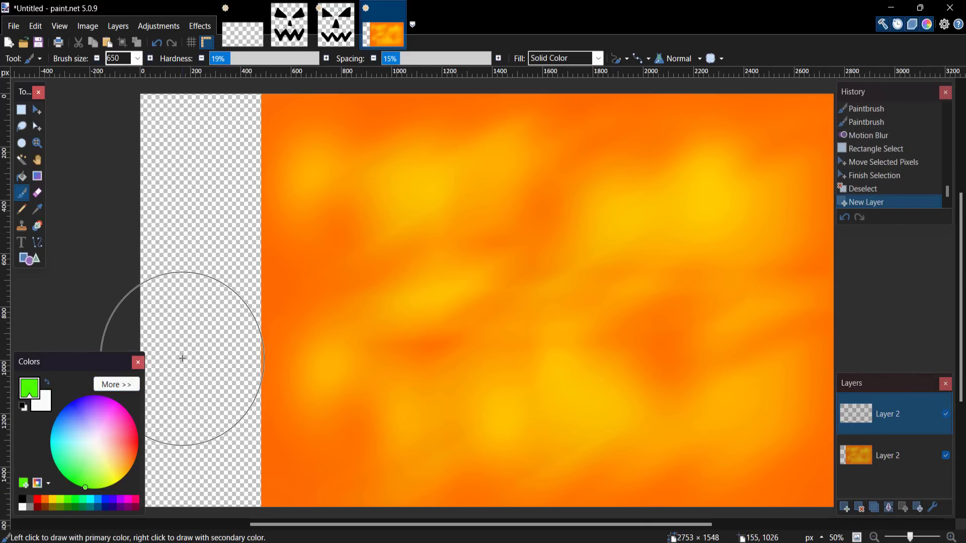
{"action": "mouse_move", "coordinate": [197, 347]}
{"action": "left_mouse_down"}
{"action": "mouse_move", "coordinate": [211, 335]}
{"action": "mouse_move", "coordinate": [202, 397]}
{"action": "left_mouse_up"}
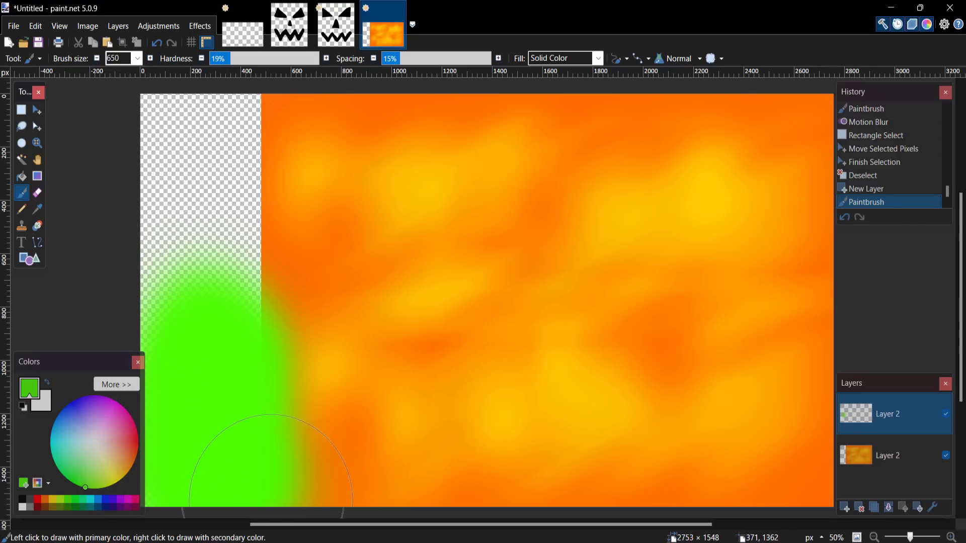
{"action": "mouse_move", "coordinate": [210, 294]}
{"action": "left_mouse_down"}
{"action": "mouse_move", "coordinate": [141, 216]}
{"action": "mouse_move", "coordinate": [185, 286]}
{"action": "left_mouse_up"}
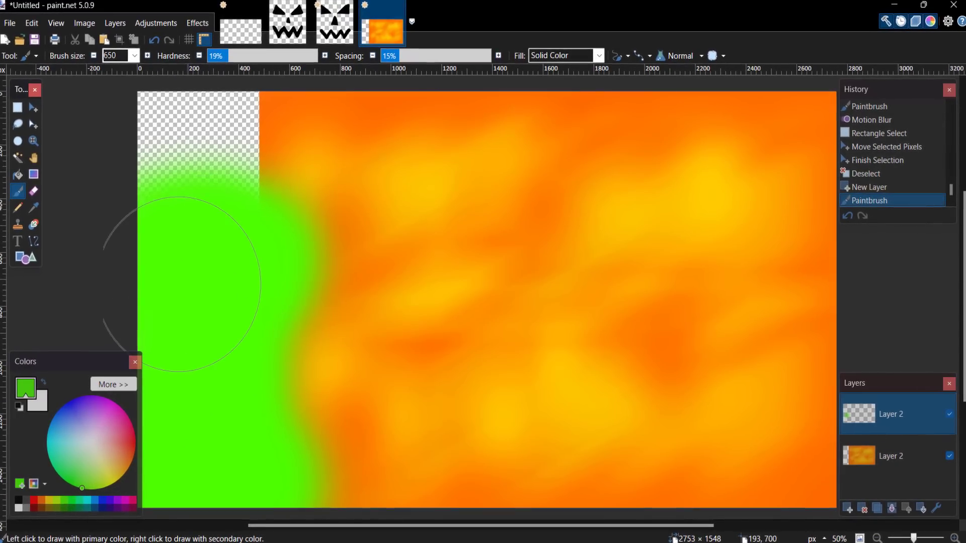
{"action": "mouse_move", "coordinate": [215, 411]}
{"action": "left_mouse_down"}
{"action": "mouse_move", "coordinate": [212, 423]}
{"action": "mouse_move", "coordinate": [201, 322]}
{"action": "mouse_move", "coordinate": [222, 453]}
{"action": "mouse_move", "coordinate": [214, 269]}
{"action": "mouse_move", "coordinate": [235, 221]}
{"action": "left_mouse_up"}
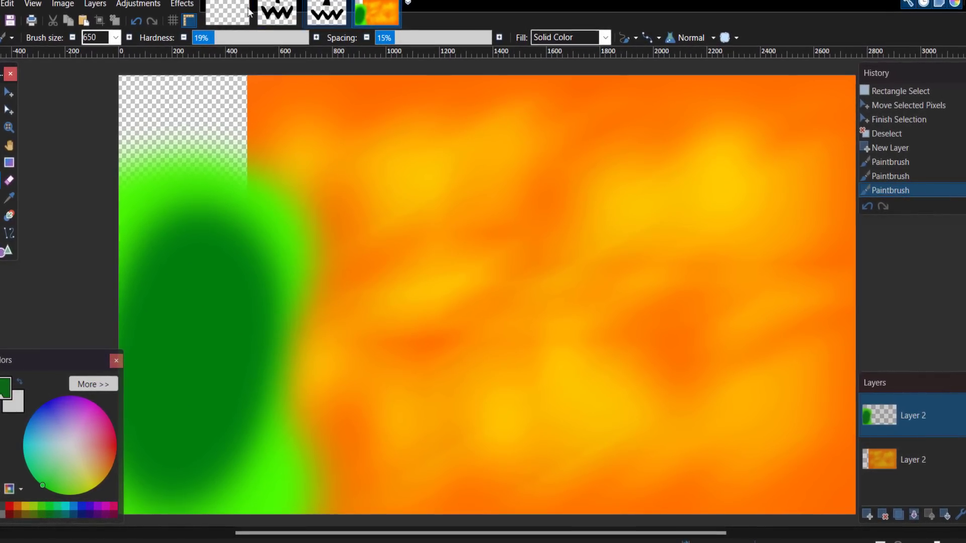
Apply Motion Blur to the green layer with an angle of 25 and a distance of 342
{"action": "mouse_move", "coordinate": [197, 57]}
{"action": "left_click", "coordinate": [352, 99]}
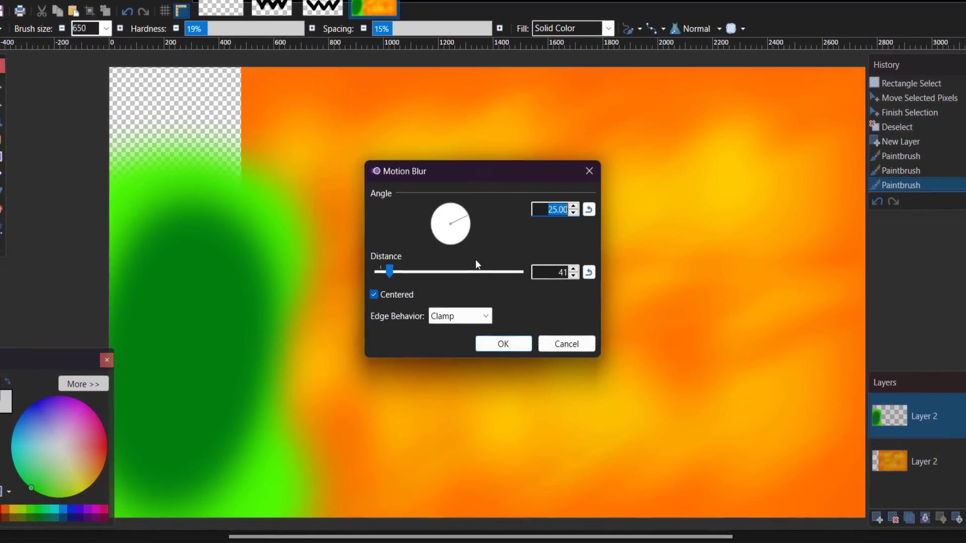
{"action": "left_click_drag", "start_coordinate": [396, 271], "coordinate": [474, 276]}
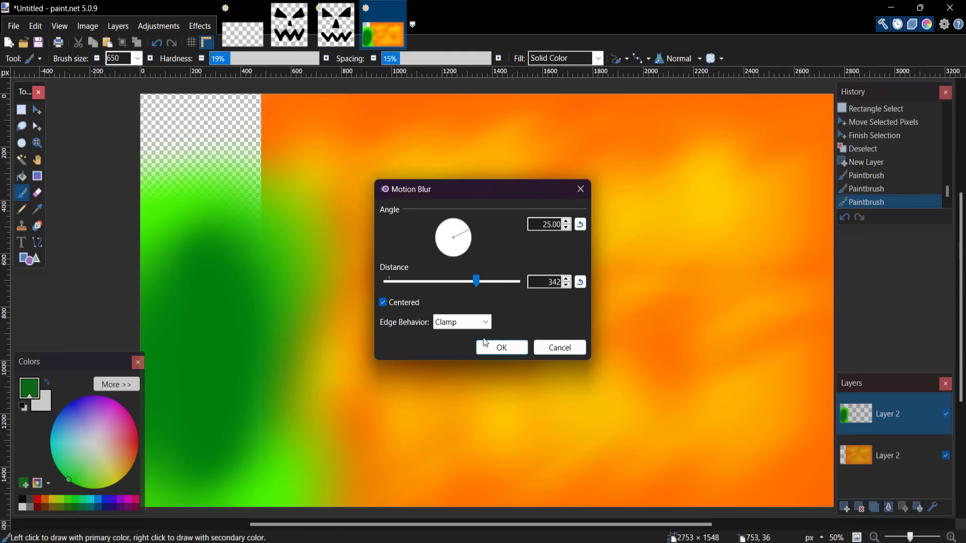
{"action": "left_click", "coordinate": [503, 344]}
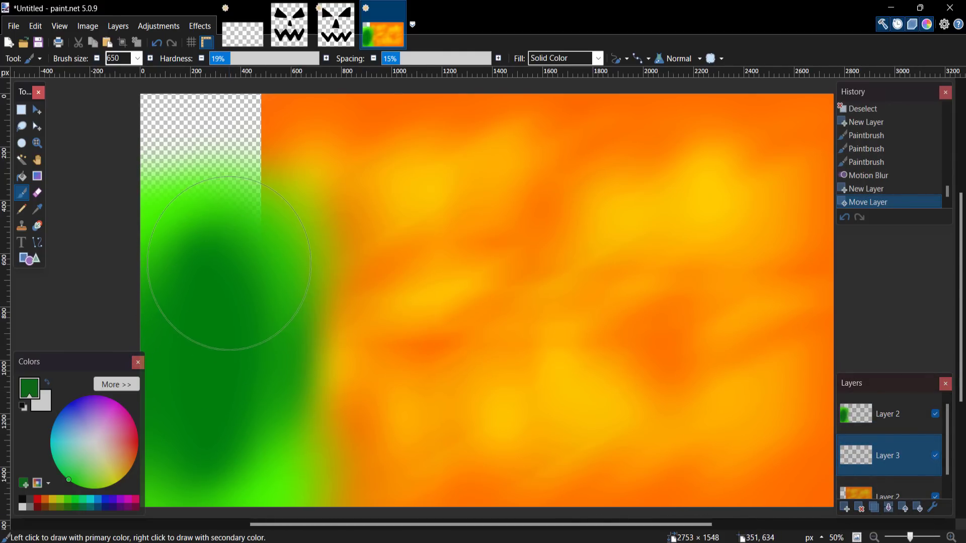
Paint dark green on a new layer beneath the green one, and move the merged green layer below the orange layer
{"action": "left_click_drag", "start_coordinate": [211, 371], "coordinate": [203, 329]}
{"action": "left_click_drag", "start_coordinate": [204, 329], "coordinate": [293, 305]}
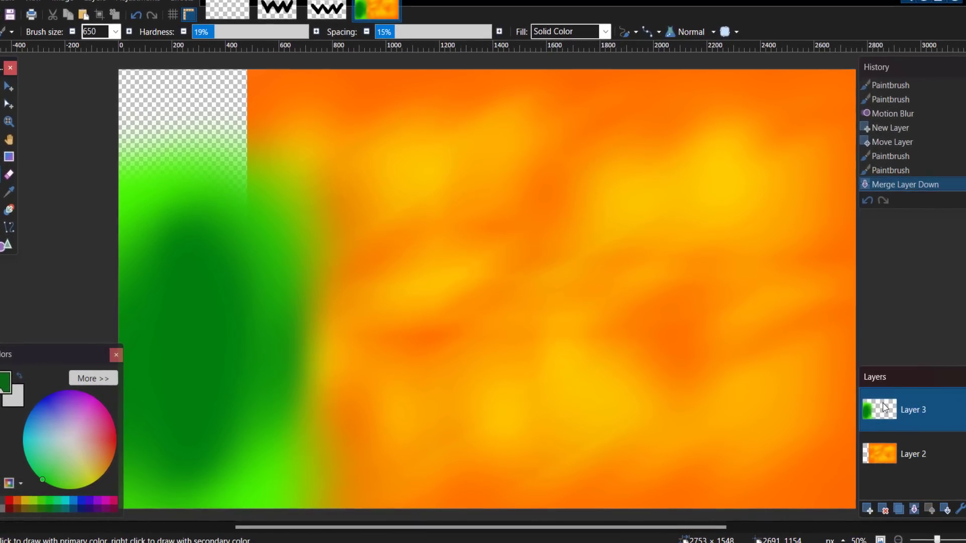
{"action": "left_click_drag", "start_coordinate": [886, 407], "coordinate": [885, 455]}
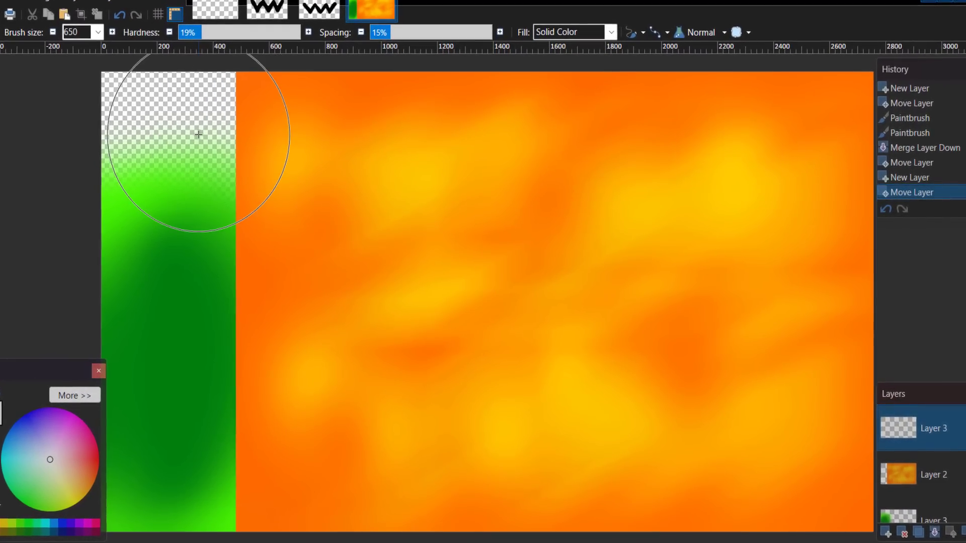
Paint a black blot over the upper part of the transparent strip and copy a solid black square from inside it
{"action": "mouse_move", "coordinate": [198, 135]}
{"action": "left_mouse_down"}
{"action": "mouse_move", "coordinate": [166, 117]}
{"action": "mouse_move", "coordinate": [174, 101]}
{"action": "mouse_move", "coordinate": [169, 144]}
{"action": "left_mouse_up"}
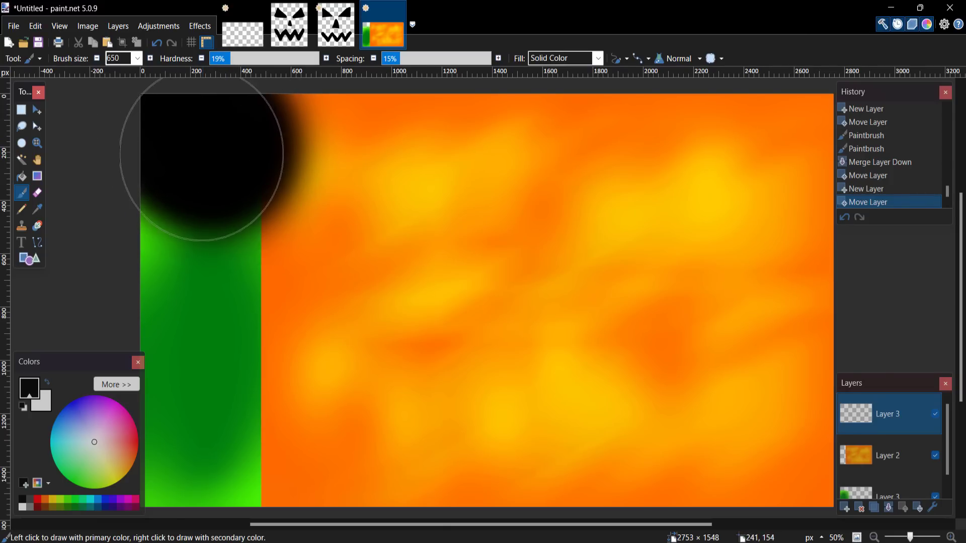
{"action": "left_click", "coordinate": [21, 113]}
{"action": "left_click_drag", "start_coordinate": [142, 95], "coordinate": [233, 178]}
{"action": "key", "text": "m"}
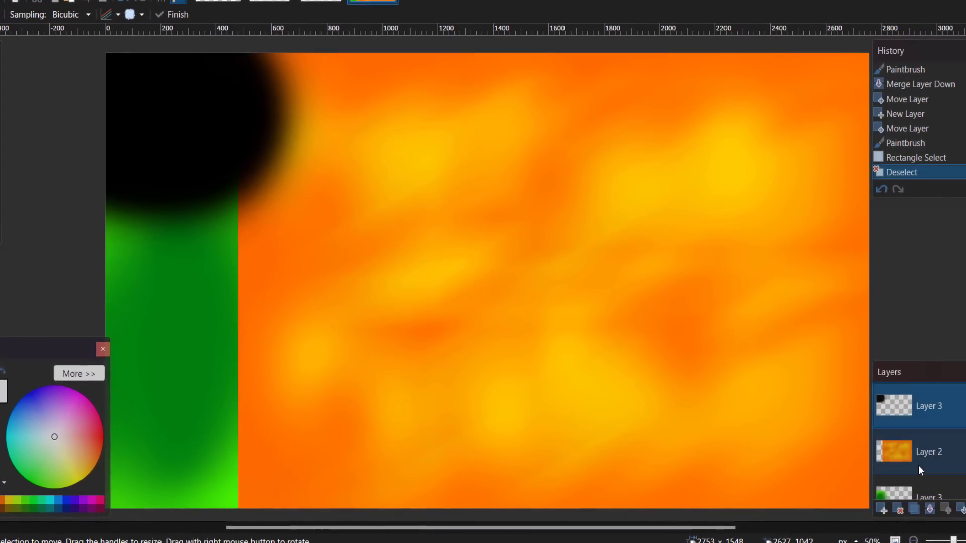
Replace the black blot's layer with a new one below the orange layer, and paste and enlarge the black square above the green
{"action": "left_click", "coordinate": [904, 509]}
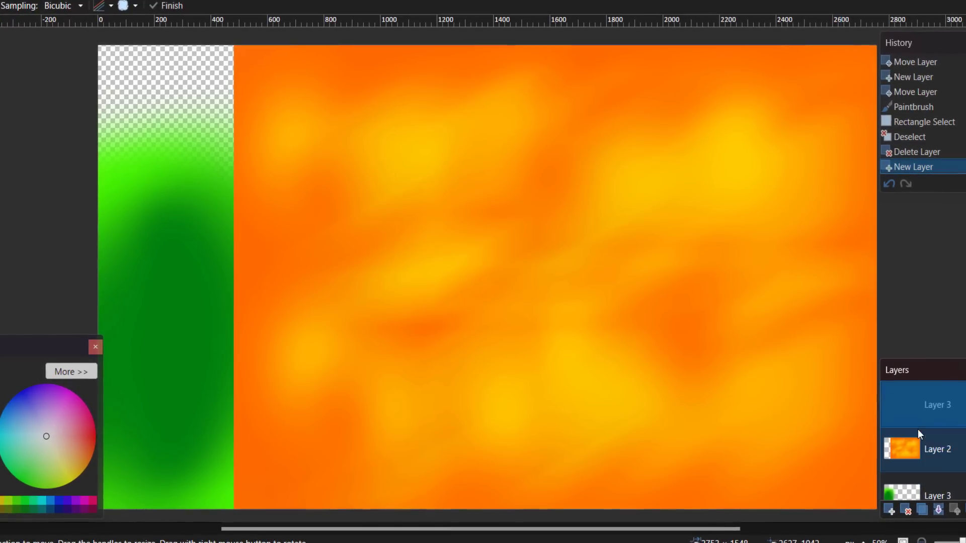
{"action": "left_click_drag", "start_coordinate": [918, 430], "coordinate": [918, 450]}
{"action": "key", "text": "ctrl+v"}
{"action": "left_click_drag", "start_coordinate": [203, 152], "coordinate": [241, 187]}
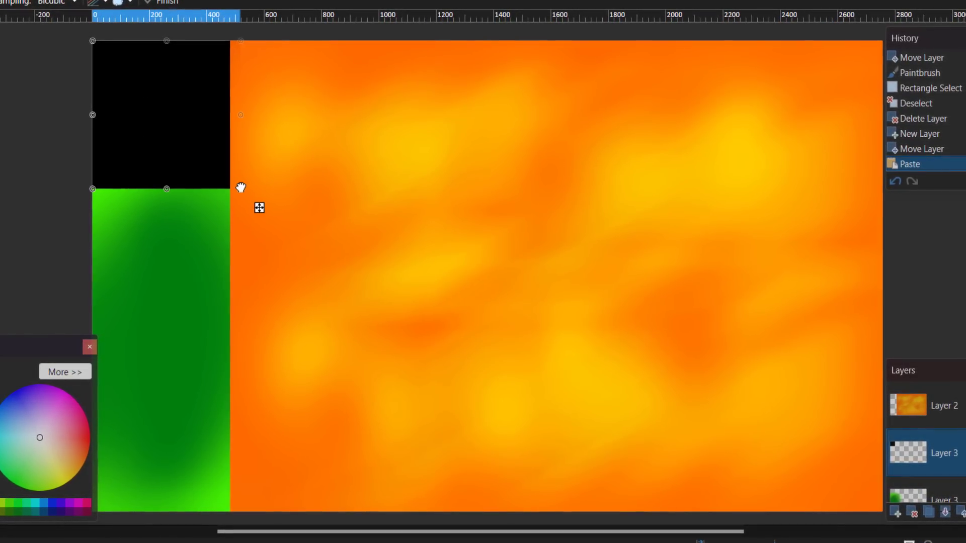
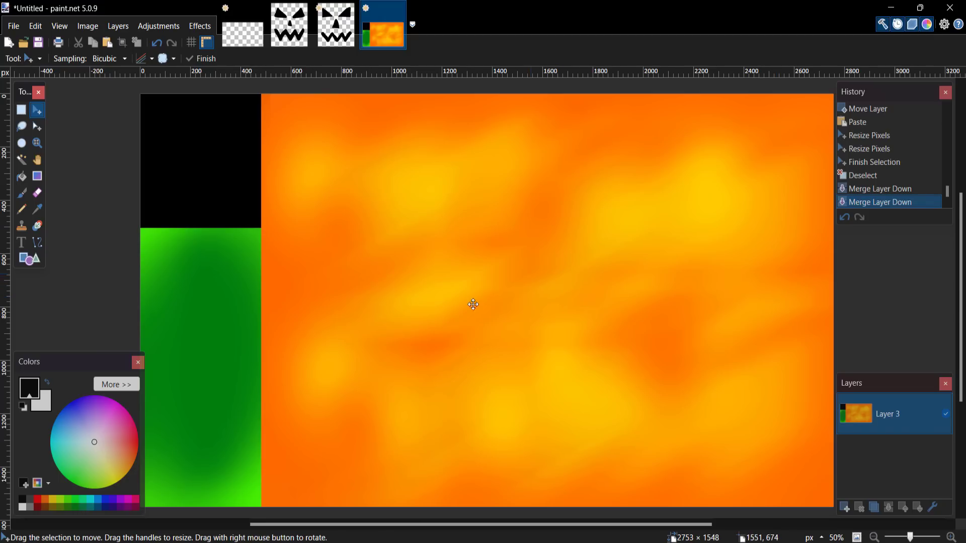
Save the finished image as Classic Pumpkin Texture.png in the Roblox UGC folder with the auto-detect bit depth
{"action": "left_click", "coordinate": [14, 26]}
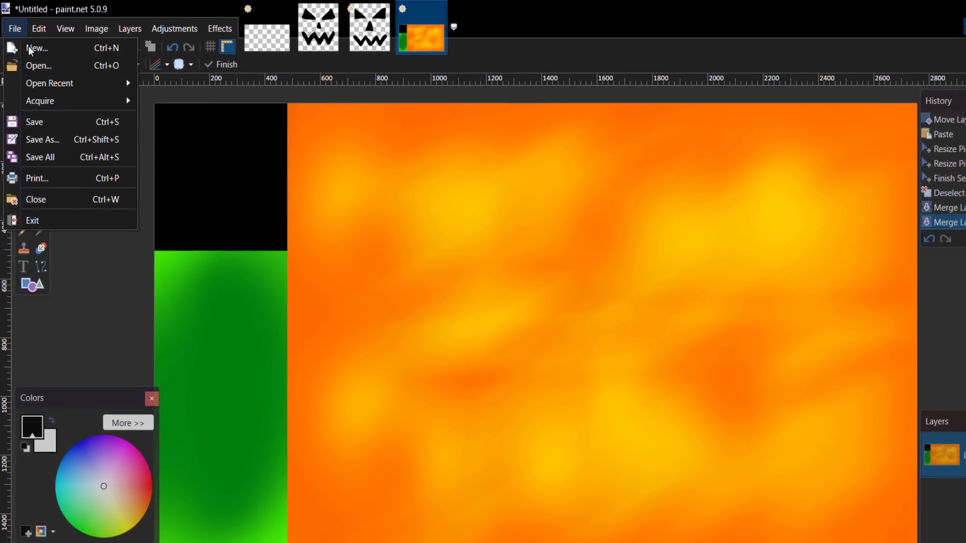
{"action": "left_click", "coordinate": [40, 126]}
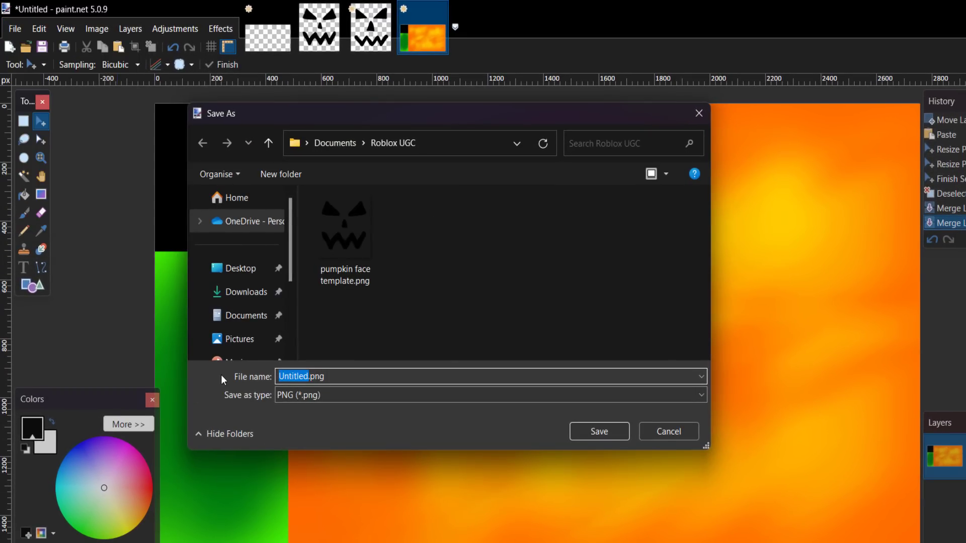
{"action": "type", "text": "Pumpk"}
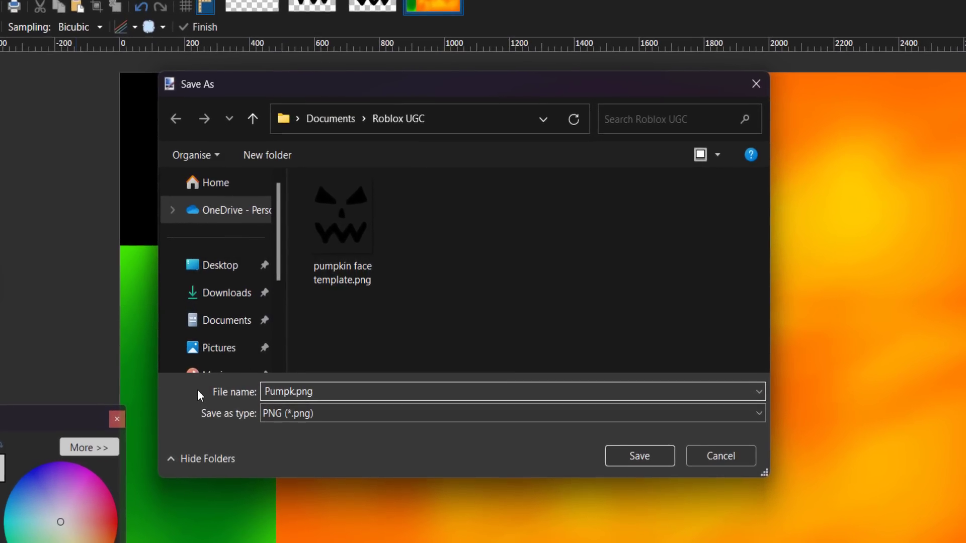
{"action": "key", "text": "BackSpace"}
{"action": "key", "text": "BackSpace"}
{"action": "key", "text": "BackSpace"}
{"action": "key", "text": "BackSpace"}
{"action": "key", "text": "BackSpace"}
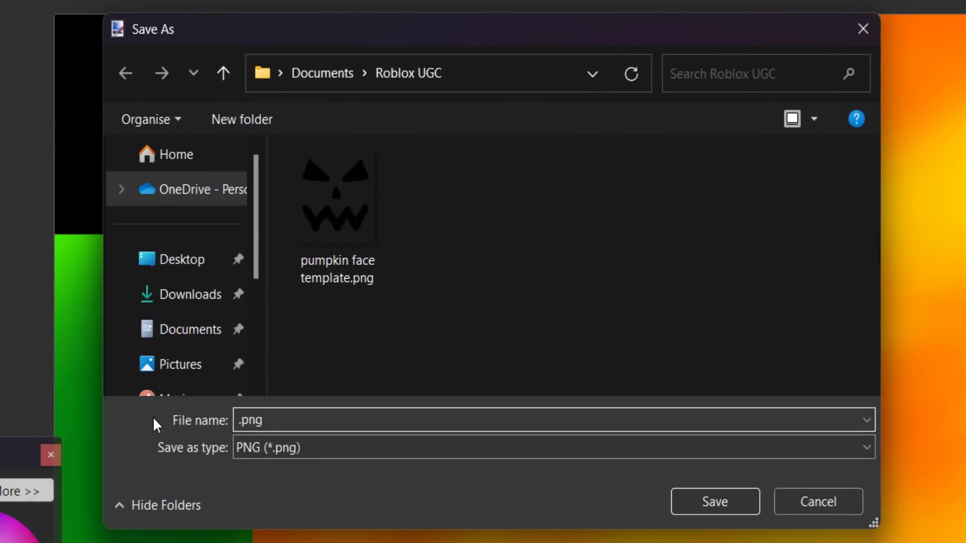
{"action": "type", "text": "Cl"}
{"action": "type", "text": "assic Pumpkin Texture"}
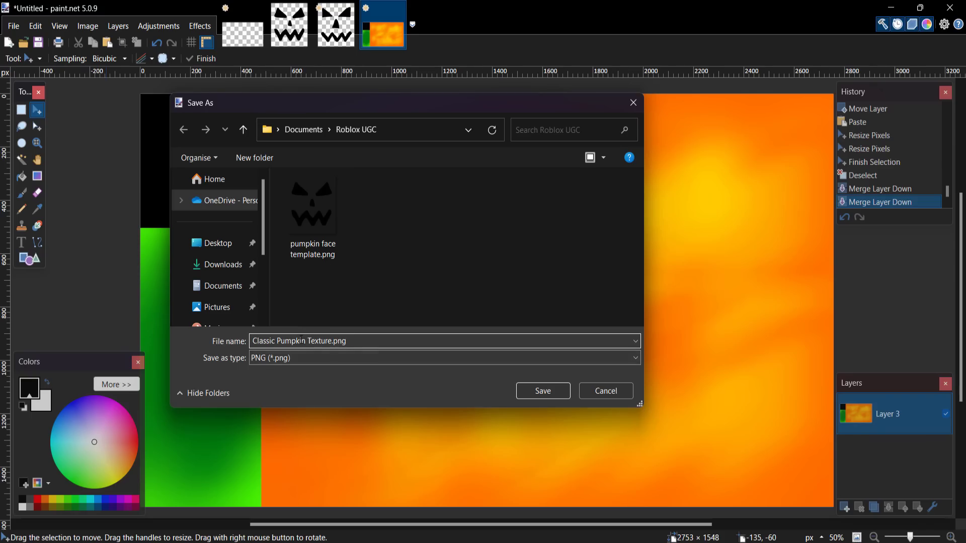
{"action": "left_click", "coordinate": [542, 391]}
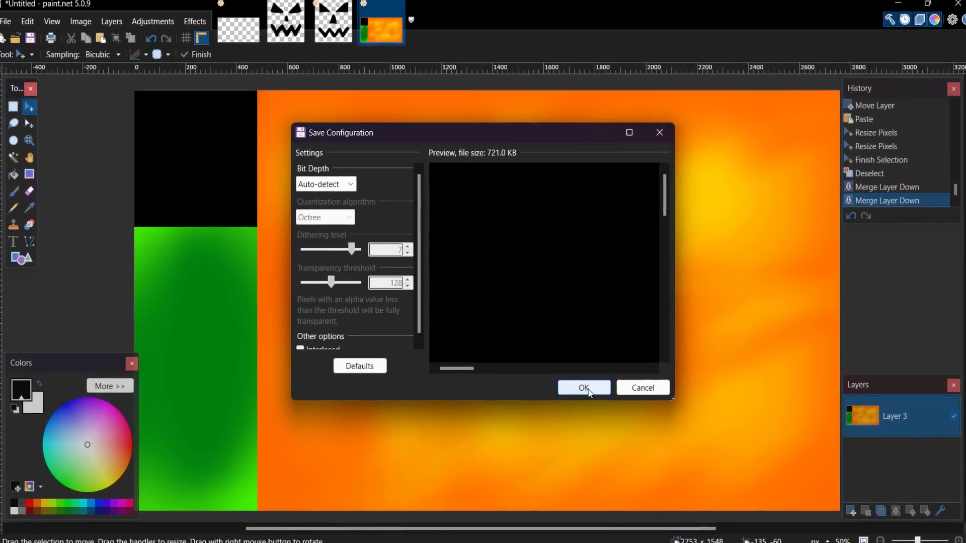
{"action": "left_click", "coordinate": [583, 389]}
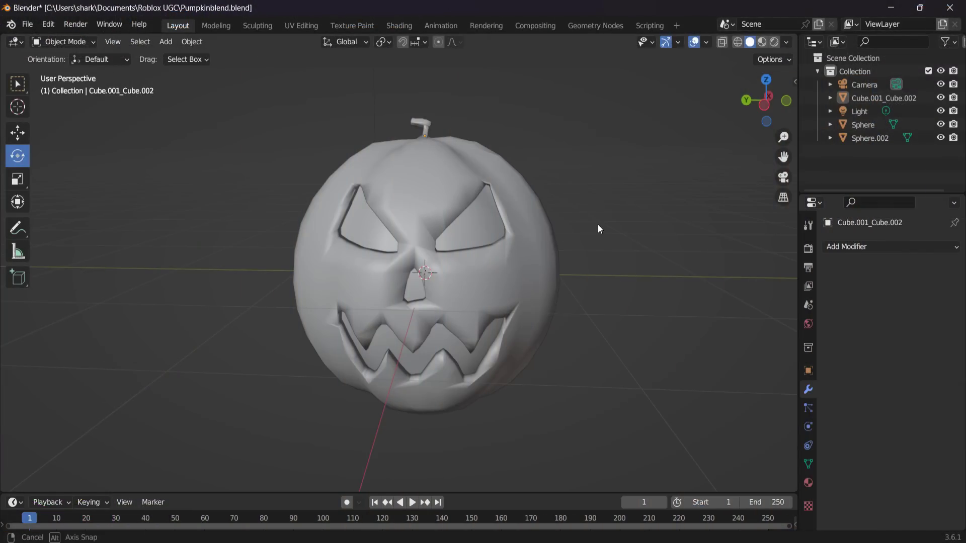
Switch to Blender, select the pumpkin's stem and set its material's Base Color to an Image Texture
{"action": "mouse_move", "coordinate": [598, 224]}
{"action": "middle_mouse_down"}
{"action": "mouse_move", "coordinate": [695, 273]}
{"action": "mouse_move", "coordinate": [647, 262]}
{"action": "mouse_move", "coordinate": [591, 322]}
{"action": "mouse_move", "coordinate": [594, 223]}
{"action": "mouse_move", "coordinate": [592, 231]}
{"action": "middle_mouse_up"}
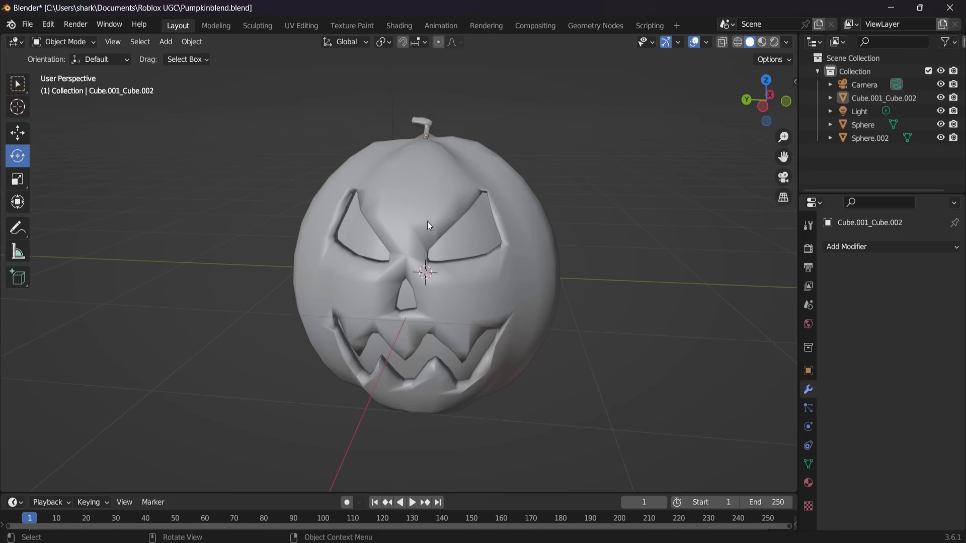
{"action": "left_click", "coordinate": [427, 125]}
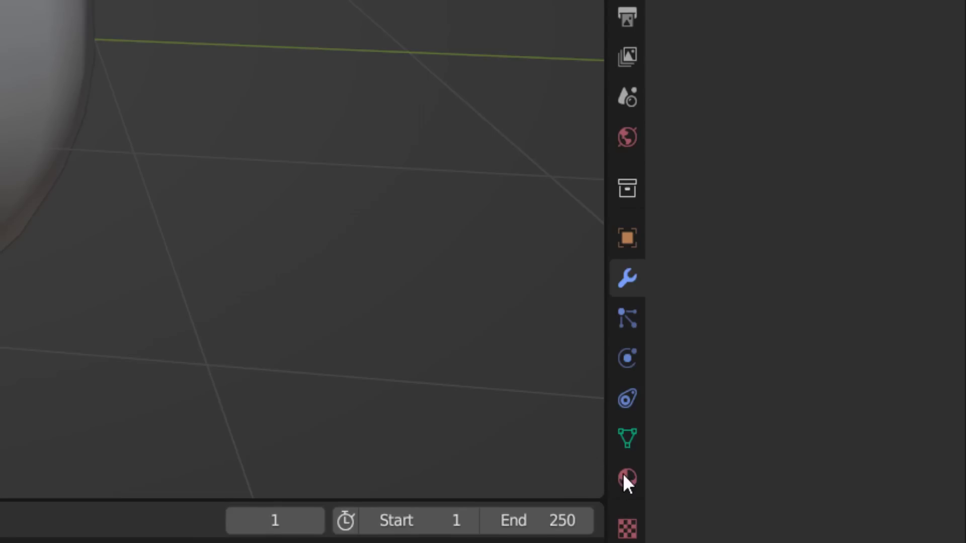
{"action": "left_click", "coordinate": [808, 486]}
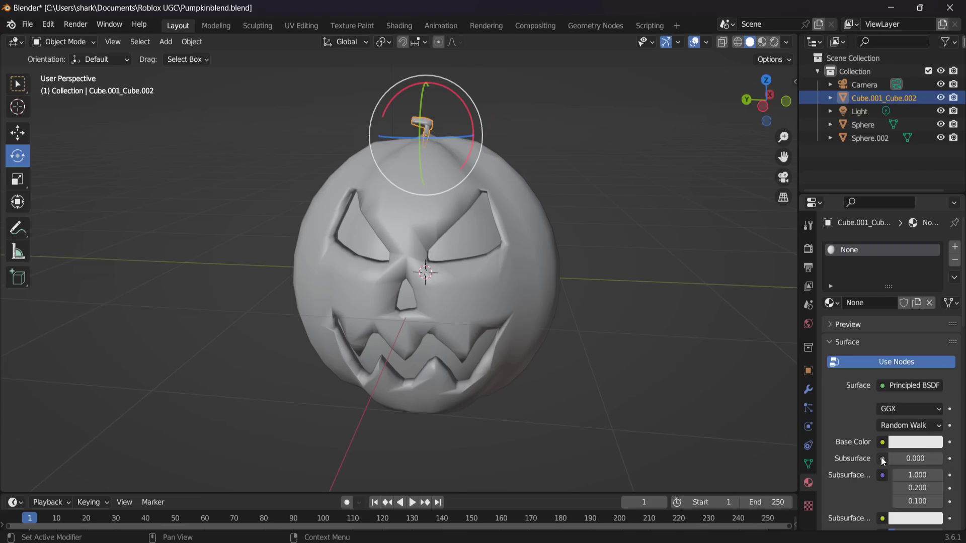
{"action": "left_click", "coordinate": [884, 461]}
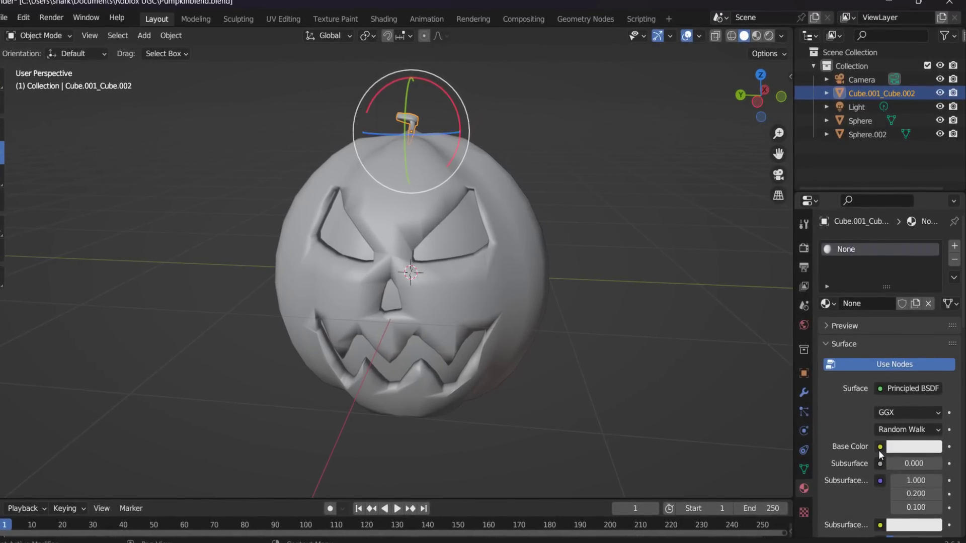
{"action": "left_click", "coordinate": [879, 451]}
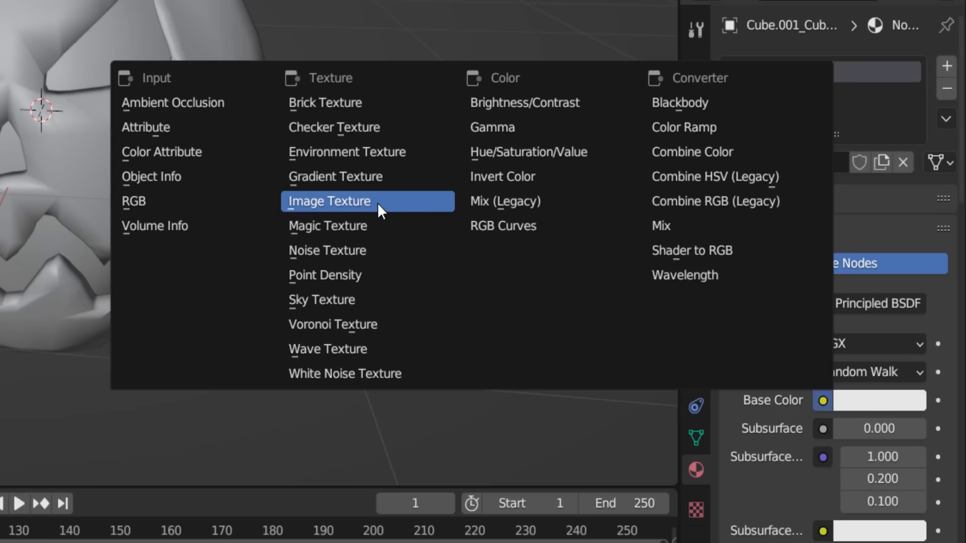
{"action": "left_click", "coordinate": [377, 203]}
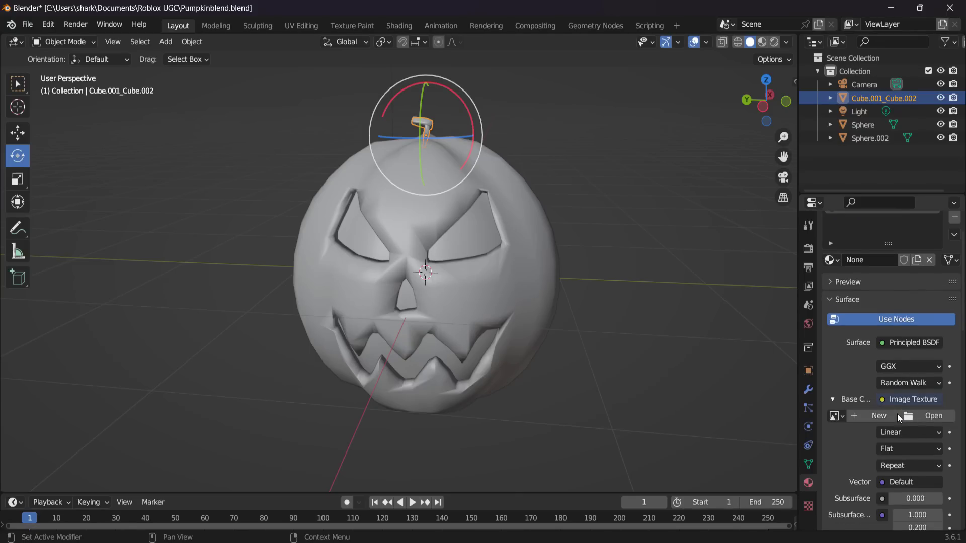
Load Classic Pumpkin Texture.png as the image for the stem's base color
{"action": "left_click", "coordinate": [923, 419]}
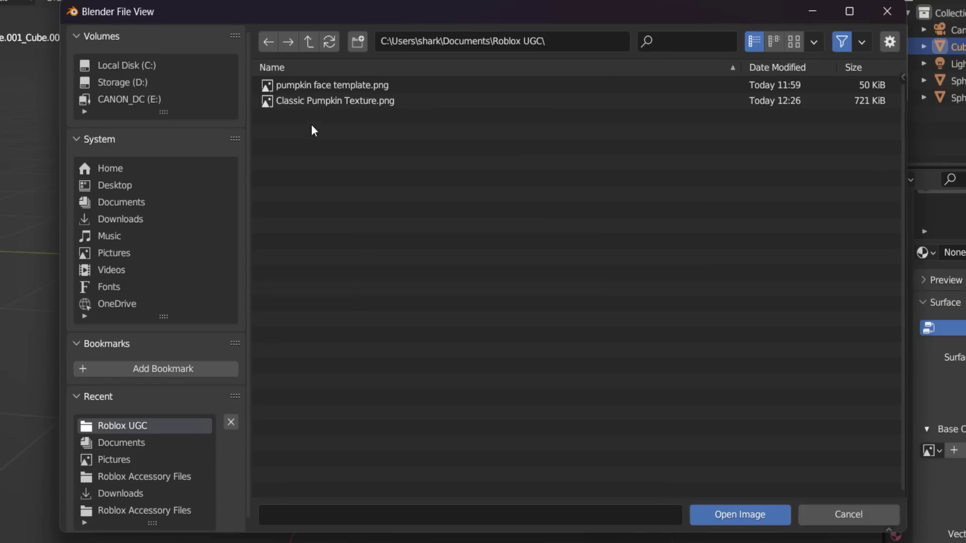
{"action": "left_click", "coordinate": [344, 106]}
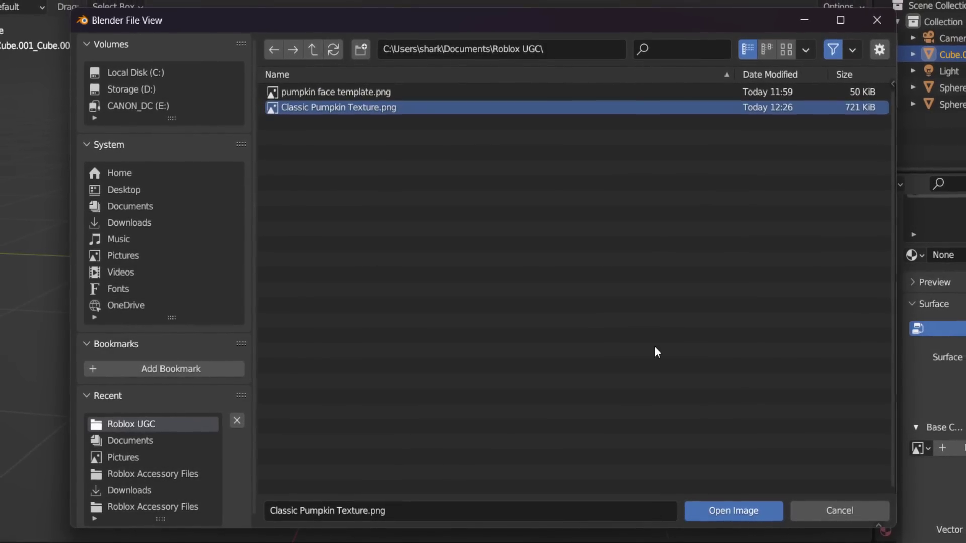
{"action": "left_click", "coordinate": [723, 509]}
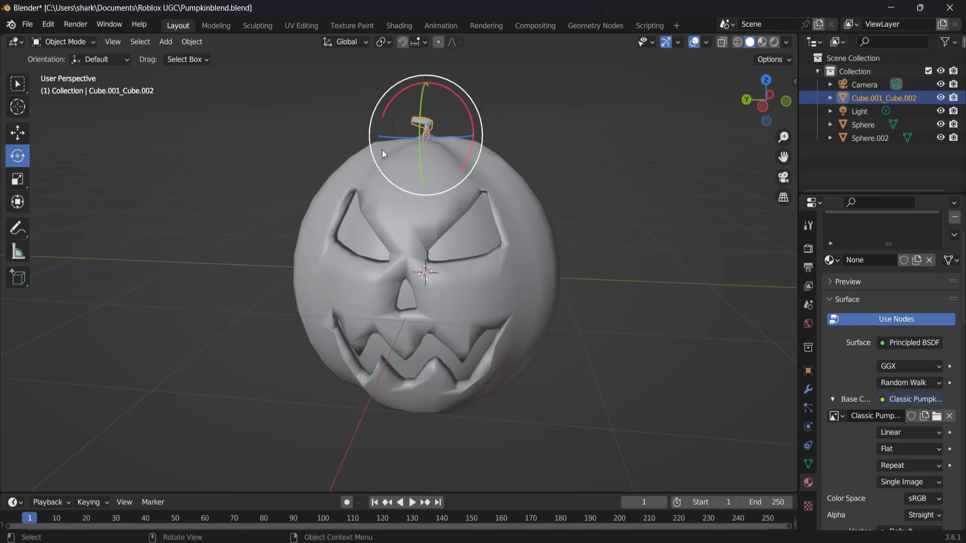
In the UV Editing workspace, select all of the stem's UVs and scale them horizontally to about a third of their width
{"action": "left_click", "coordinate": [302, 26]}
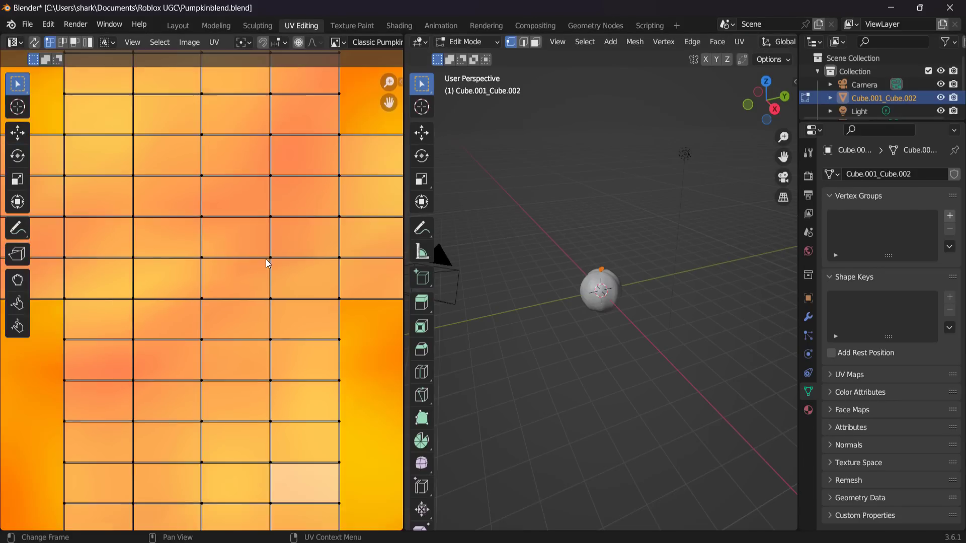
{"action": "scroll", "coordinate": [276, 263], "scroll_direction": "down", "scroll_amount": 5}
{"action": "scroll", "coordinate": [241, 277], "scroll_direction": "up", "scroll_amount": 1}
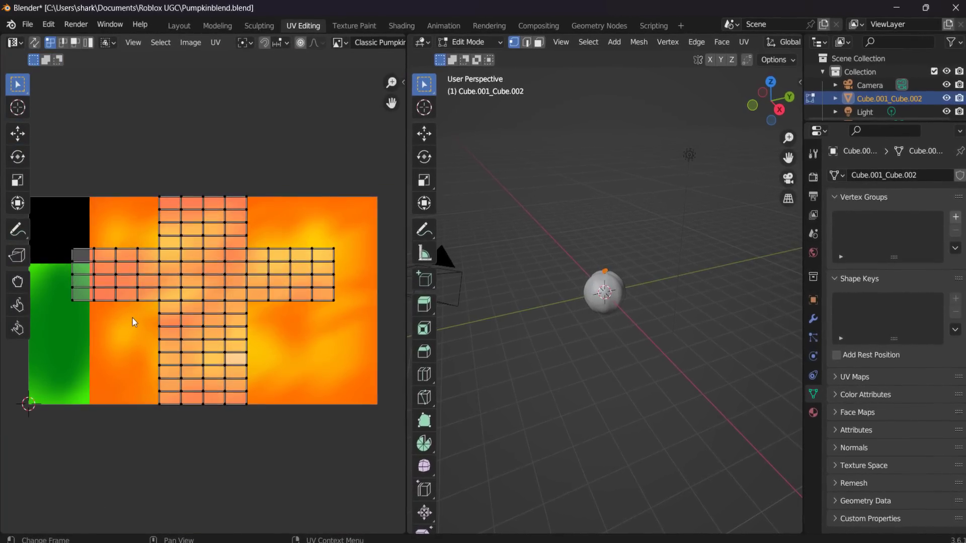
{"action": "scroll", "coordinate": [533, 292], "scroll_direction": "up", "scroll_amount": 9}
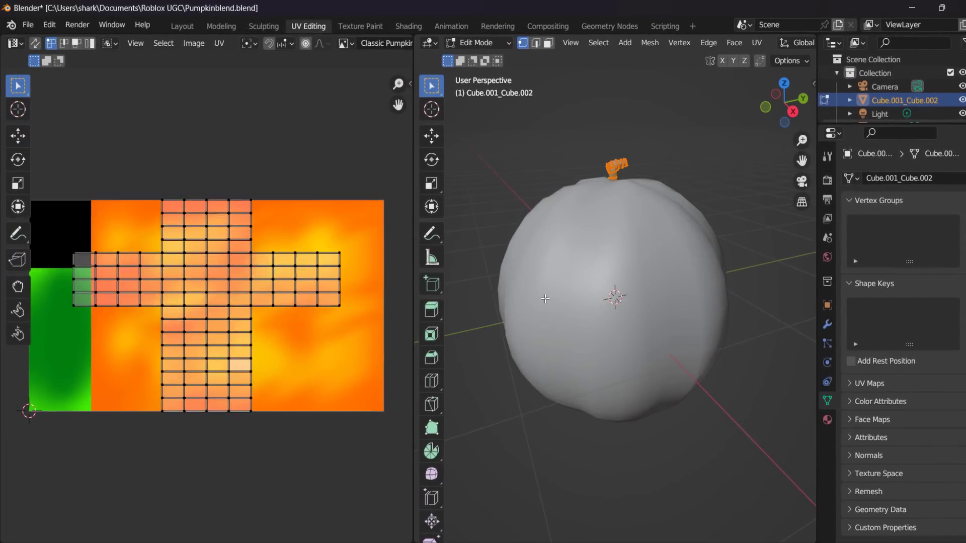
{"action": "middle_click_drag", "start_coordinate": [545, 299], "coordinate": [729, 269]}
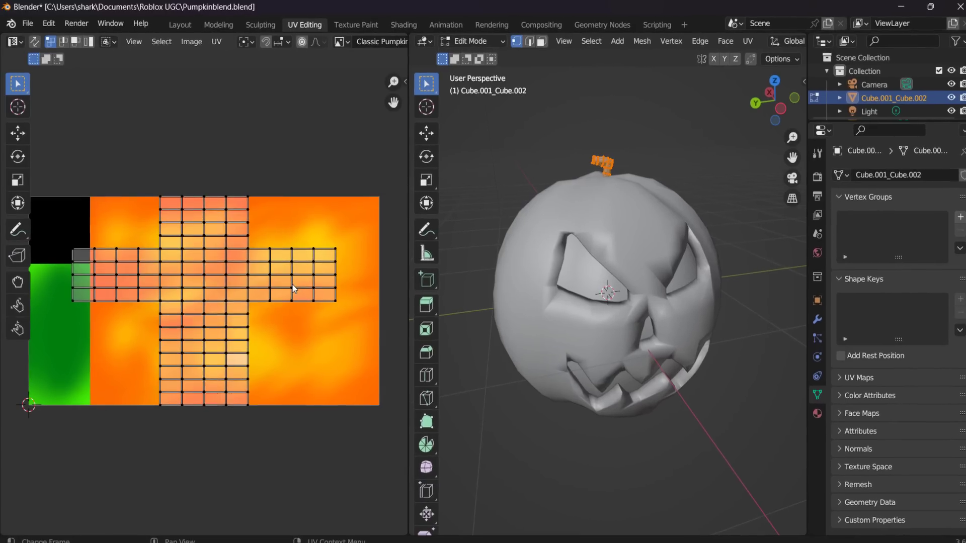
{"action": "key", "text": "a"}
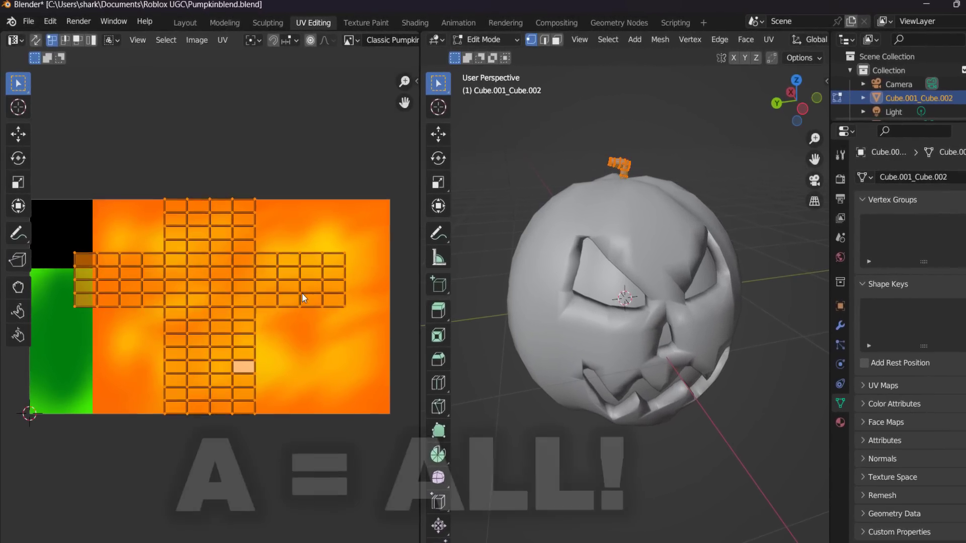
{"action": "left_click", "coordinate": [18, 179]}
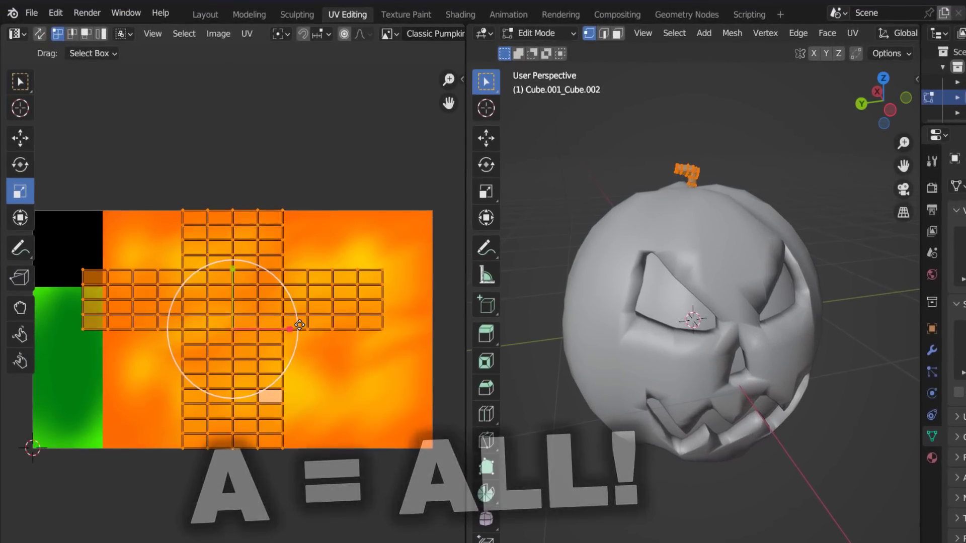
{"action": "left_click_drag", "start_coordinate": [282, 324], "coordinate": [236, 324]}
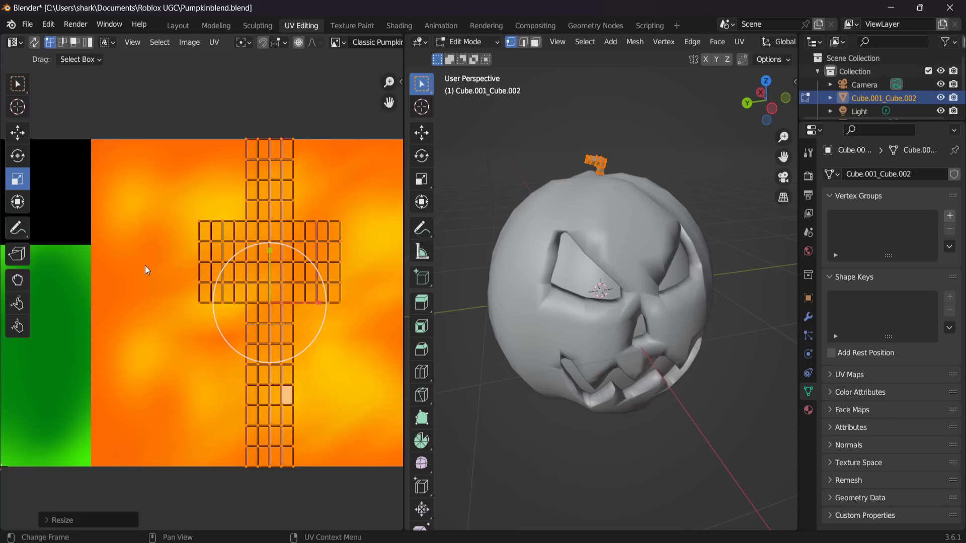
Move the stem's narrowed UV layout onto the green area of the texture
{"action": "middle_click_drag", "start_coordinate": [170, 295], "coordinate": [234, 305]}
{"action": "scroll", "coordinate": [212, 304], "scroll_direction": "down", "scroll_amount": 1}
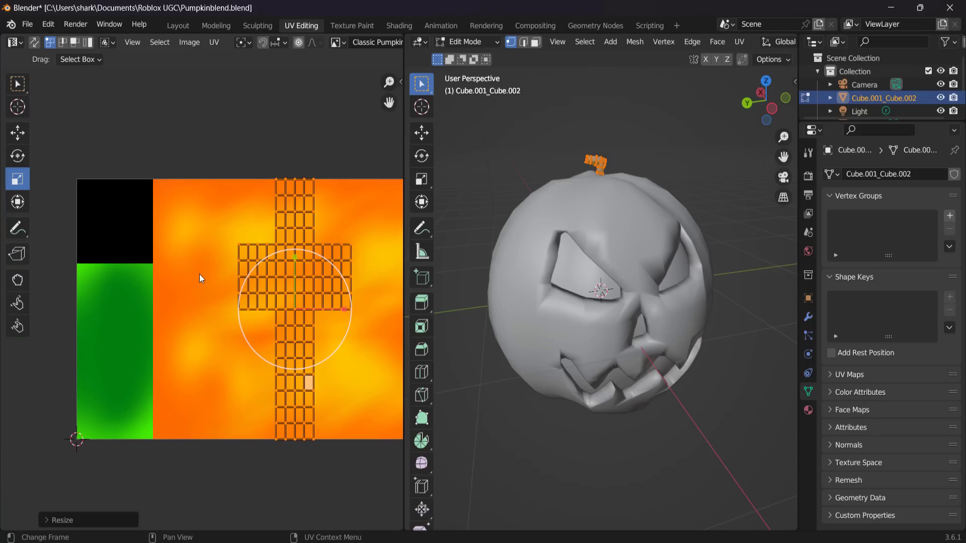
{"action": "scroll", "coordinate": [201, 275], "scroll_direction": "up", "scroll_amount": 1}
{"action": "left_click", "coordinate": [17, 202]}
{"action": "left_click_drag", "start_coordinate": [320, 312], "coordinate": [79, 343]}
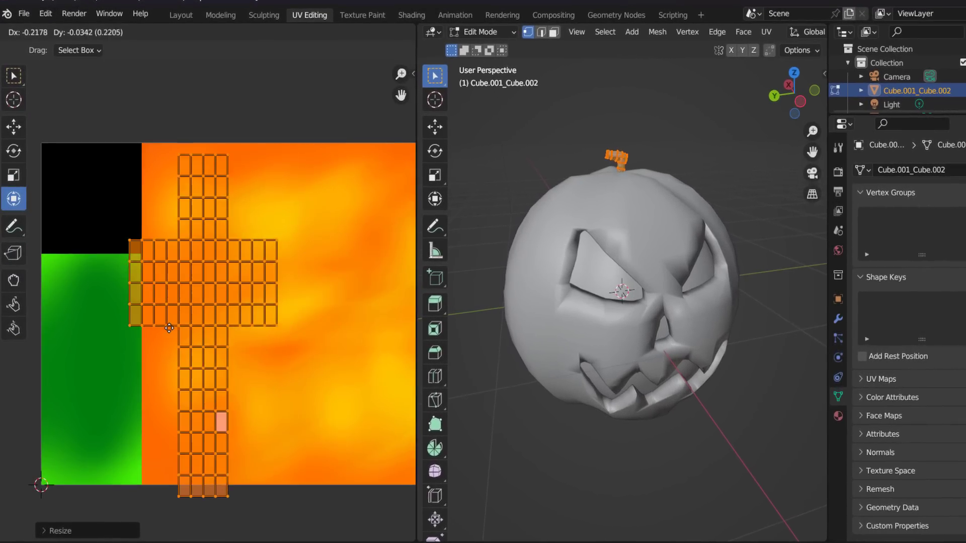
Narrow and shorten the stem's UV layout so that it fits completely inside the green area
{"action": "left_click_drag", "start_coordinate": [191, 352], "coordinate": [135, 357]}
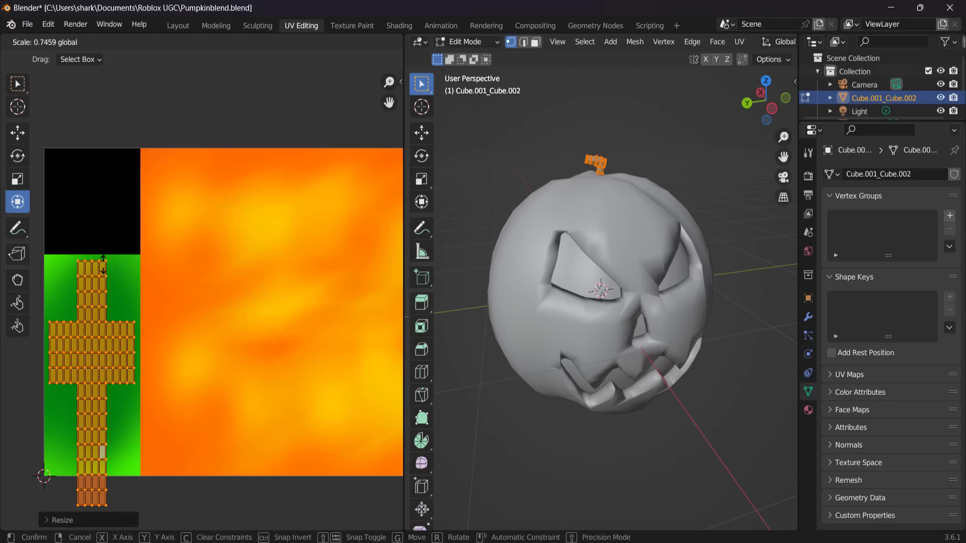
{"action": "left_click_drag", "start_coordinate": [103, 264], "coordinate": [104, 266]}
{"action": "scroll", "coordinate": [107, 405], "scroll_direction": "down", "scroll_amount": 1}
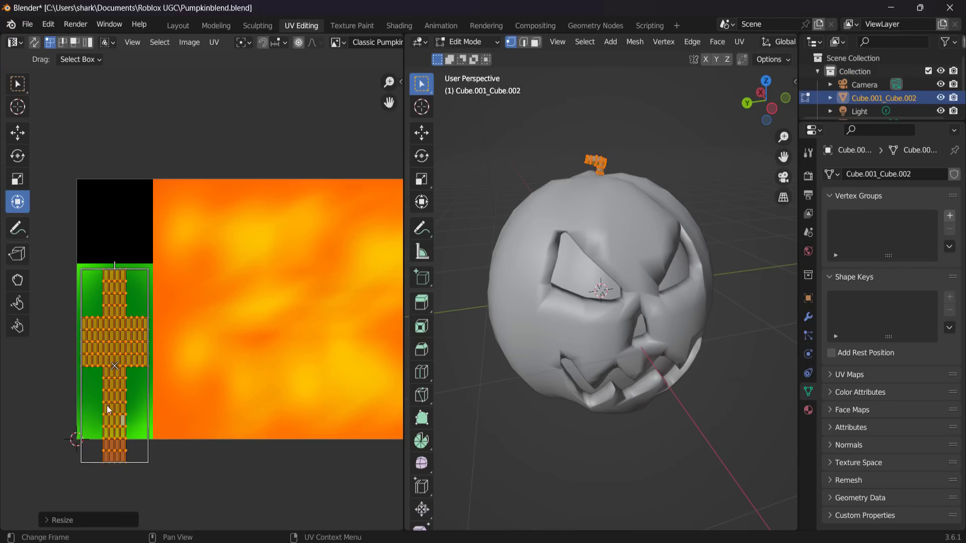
{"action": "left_click", "coordinate": [120, 431]}
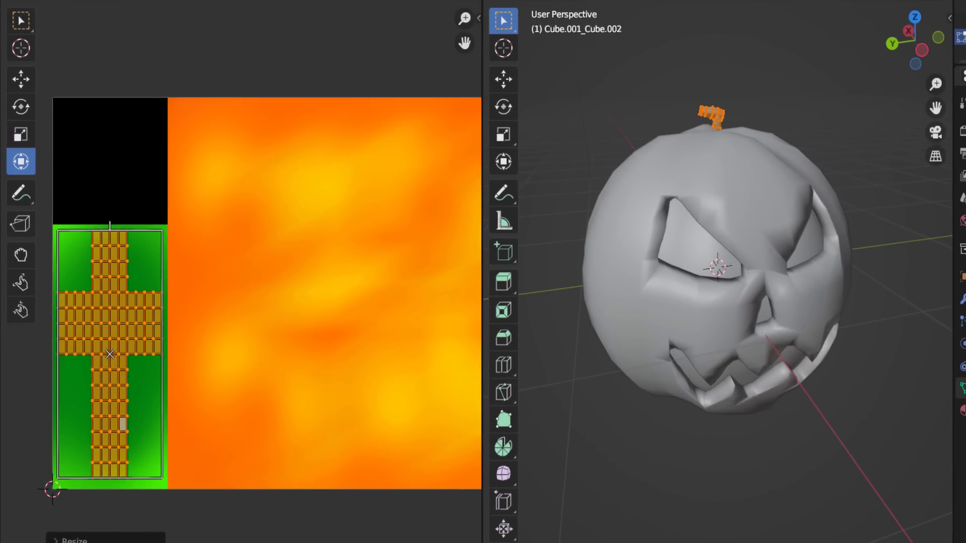
Examine the textured stem up close in the Texture Paint workspace
{"action": "key", "text": "ctrl+Page_Down"}
{"action": "scroll", "coordinate": [578, 217], "scroll_direction": "up", "scroll_amount": 10}
{"action": "mouse_move", "coordinate": [390, 218]}
{"action": "middle_mouse_down"}
{"action": "mouse_move", "coordinate": [498, 194]}
{"action": "mouse_move", "coordinate": [377, 255]}
{"action": "mouse_move", "coordinate": [378, 205]}
{"action": "middle_mouse_up"}
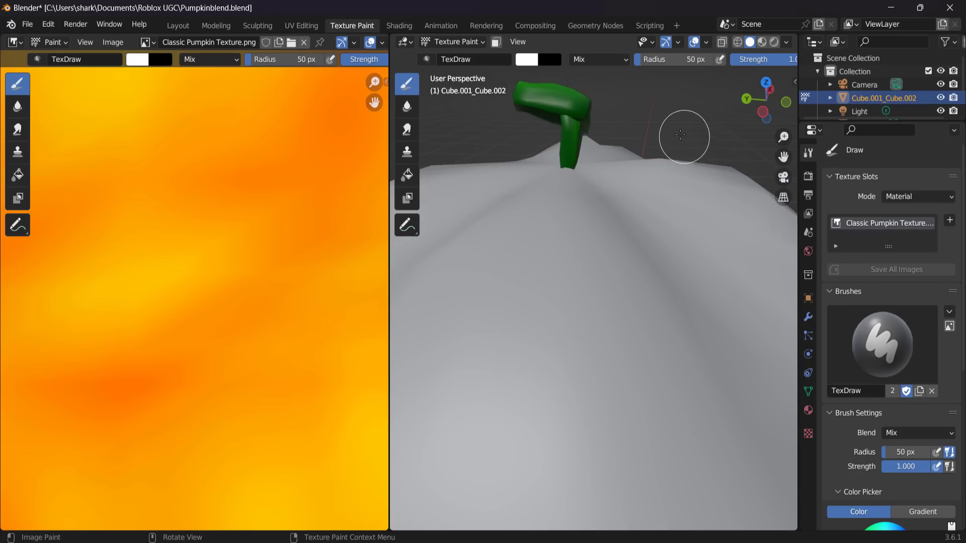
{"action": "middle_click_drag", "start_coordinate": [681, 135], "coordinate": [653, 198]}
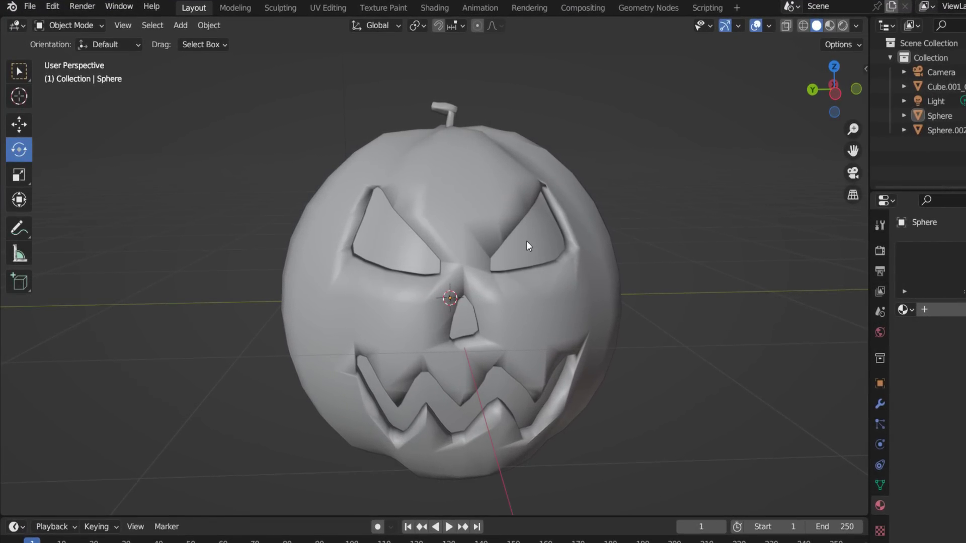
Select the inner sphere and assign Classic Pumpkin Texture.png as the image texture of its material's base color
{"action": "left_click", "coordinate": [535, 243]}
{"action": "left_click", "coordinate": [449, 123]}
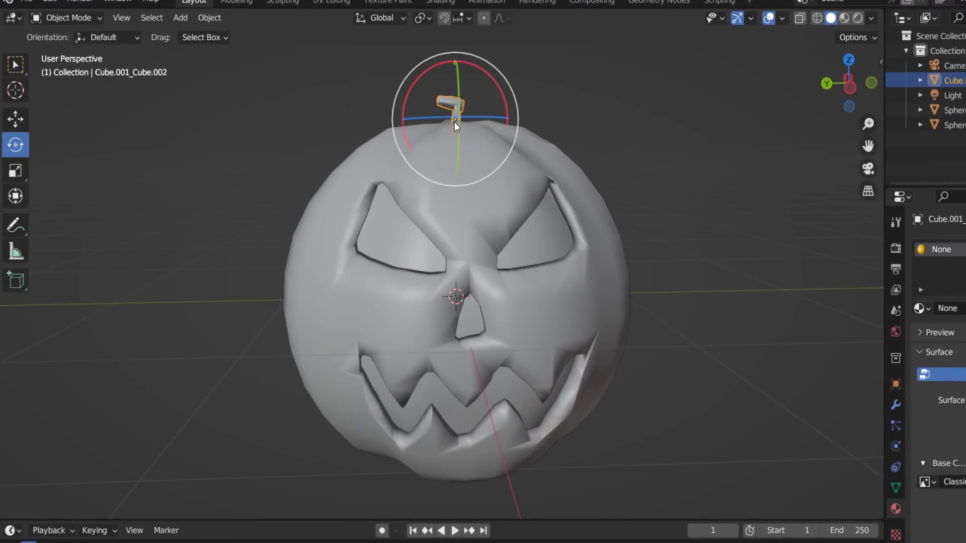
{"action": "left_click", "coordinate": [455, 227]}
{"action": "left_click", "coordinate": [507, 234]}
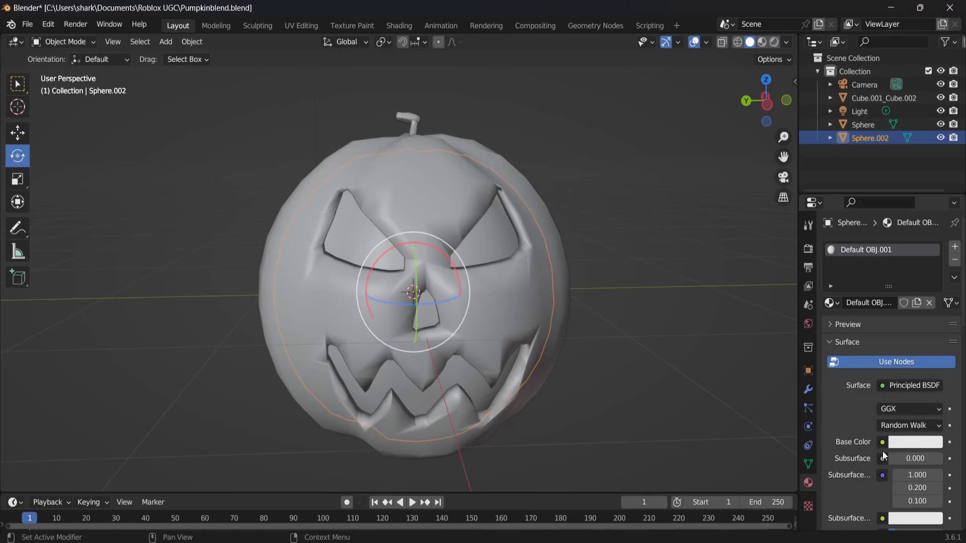
{"action": "scroll", "coordinate": [854, 425], "scroll_direction": "down", "scroll_amount": 2}
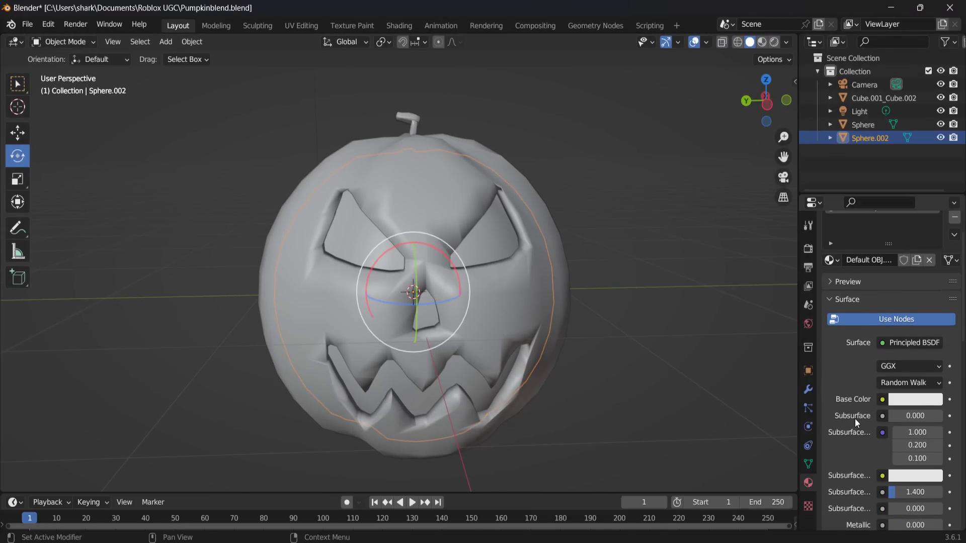
{"action": "left_click", "coordinate": [883, 401]}
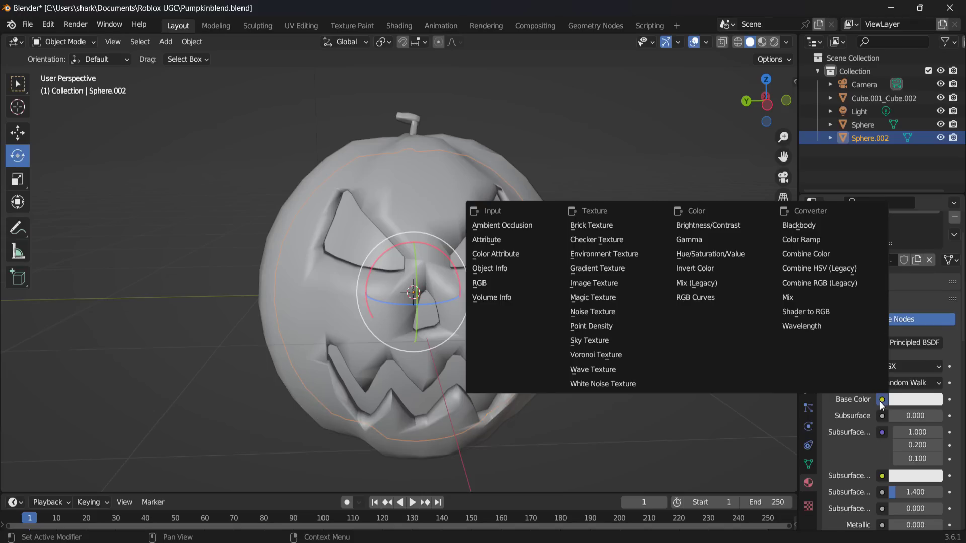
{"action": "left_click", "coordinate": [628, 282]}
{"action": "left_click", "coordinate": [837, 416]}
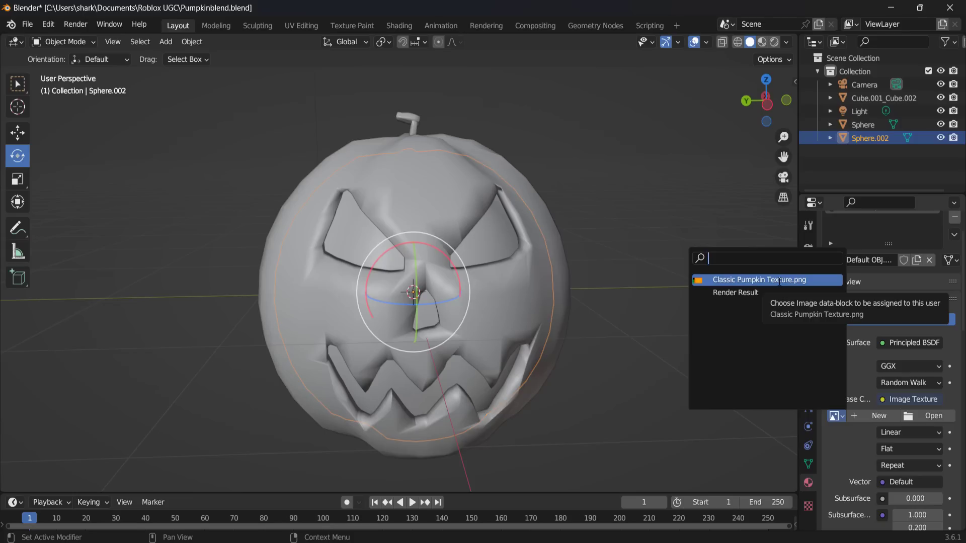
{"action": "left_click", "coordinate": [780, 281]}
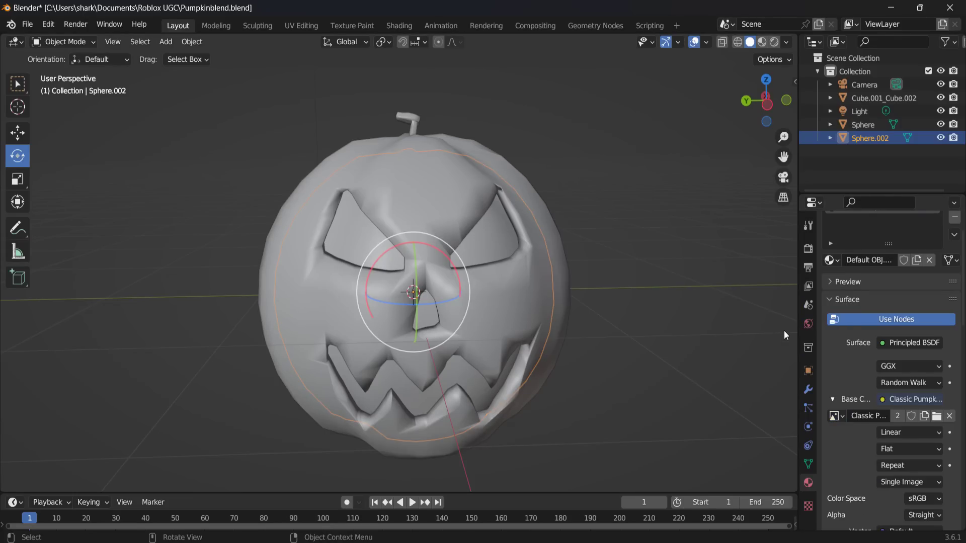
In the UV Editing workspace, select all of the inner sphere's UVs and scale them horizontally to within the black area's width
{"action": "left_click", "coordinate": [301, 25]}
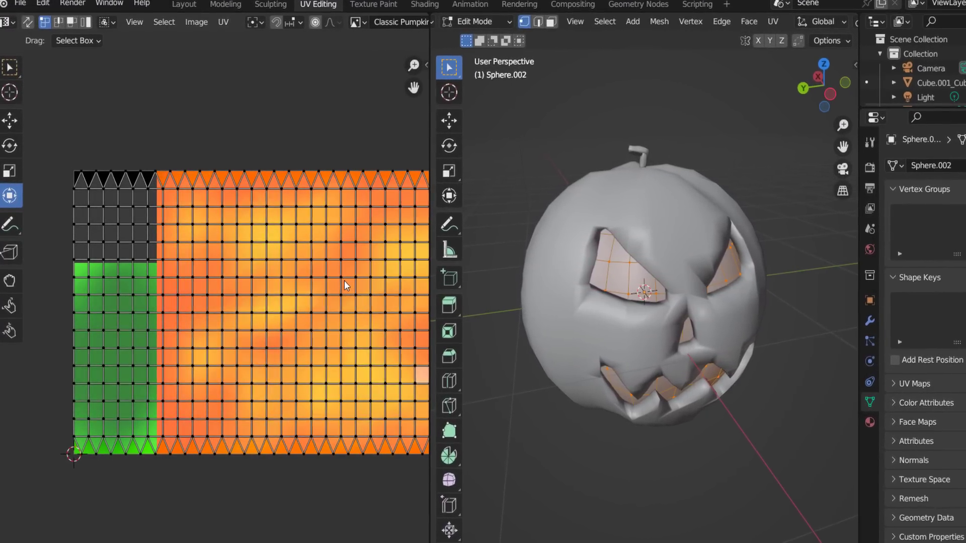
{"action": "key", "text": "a"}
{"action": "scroll", "coordinate": [348, 282], "scroll_direction": "down", "scroll_amount": 1}
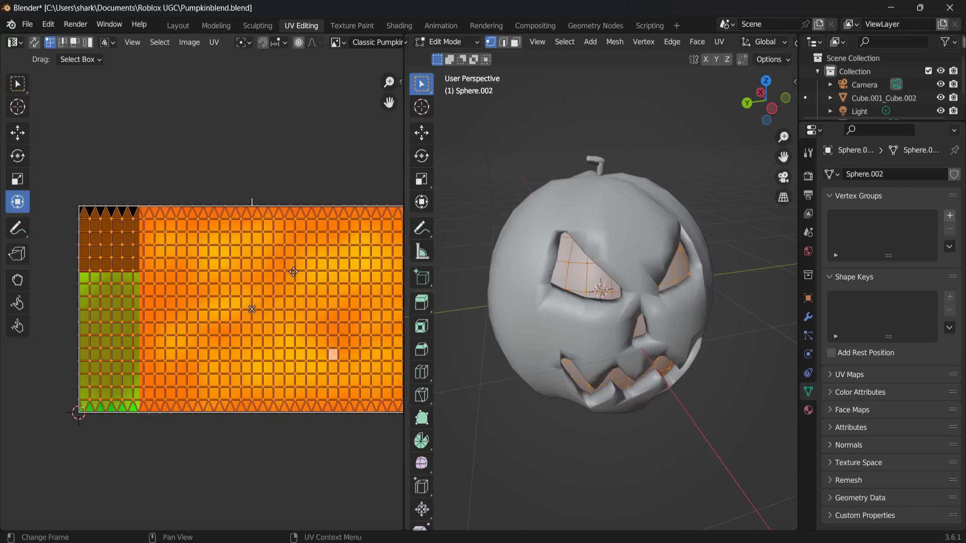
{"action": "scroll", "coordinate": [294, 271], "scroll_direction": "right", "scroll_amount": 3}
{"action": "left_click_drag", "start_coordinate": [378, 317], "coordinate": [83, 317]}
Shorten the inner sphere's UV layout vertically and adjust its edges so that it sits completely inside the black area
{"action": "scroll", "coordinate": [216, 301], "scroll_direction": "up", "scroll_amount": 2}
{"action": "scroll", "coordinate": [216, 301], "scroll_direction": "left", "scroll_amount": 3}
{"action": "scroll", "coordinate": [288, 281], "scroll_direction": "left", "scroll_amount": 1}
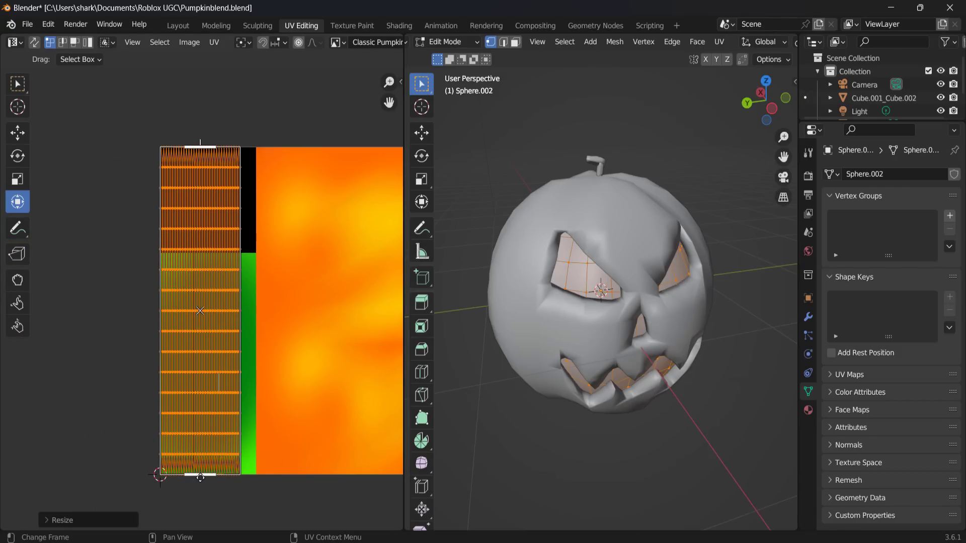
{"action": "left_click_drag", "start_coordinate": [200, 477], "coordinate": [201, 248]}
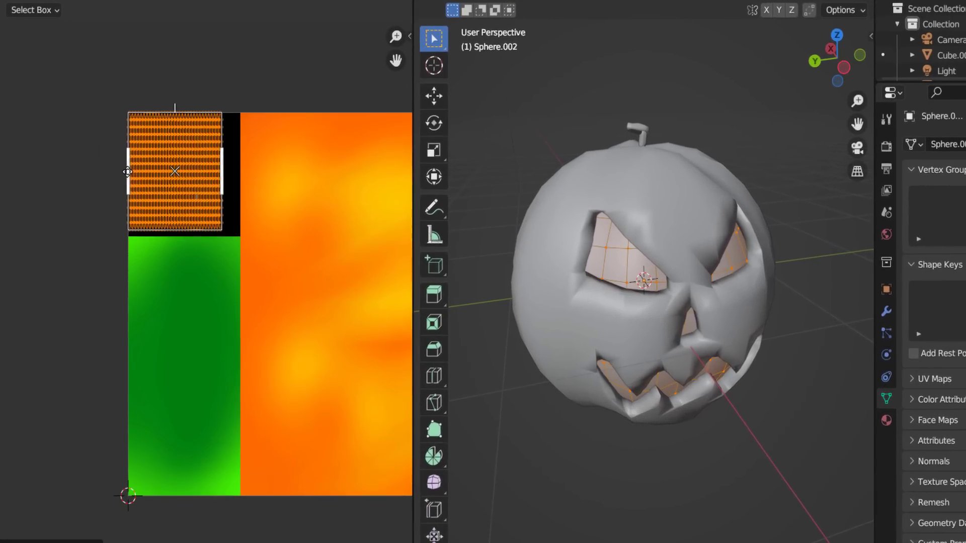
{"action": "left_click_drag", "start_coordinate": [164, 97], "coordinate": [162, 107]}
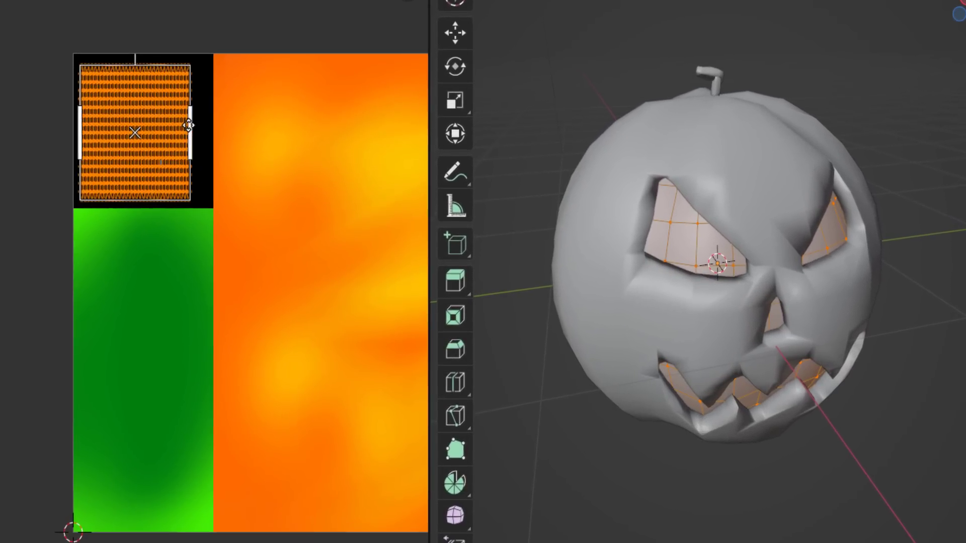
{"action": "left_click_drag", "start_coordinate": [214, 160], "coordinate": [225, 161]}
{"action": "left_click_drag", "start_coordinate": [199, 119], "coordinate": [201, 119]}
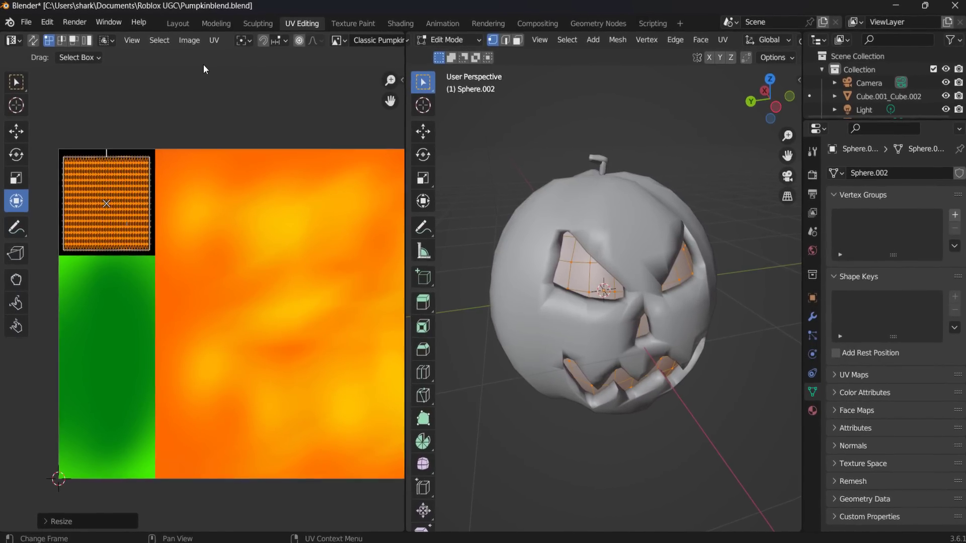
In the Layout workspace, give the outer pumpkin shell a new material with Classic Pumpkin Texture.png as its base color image texture
{"action": "left_click", "coordinate": [178, 25]}
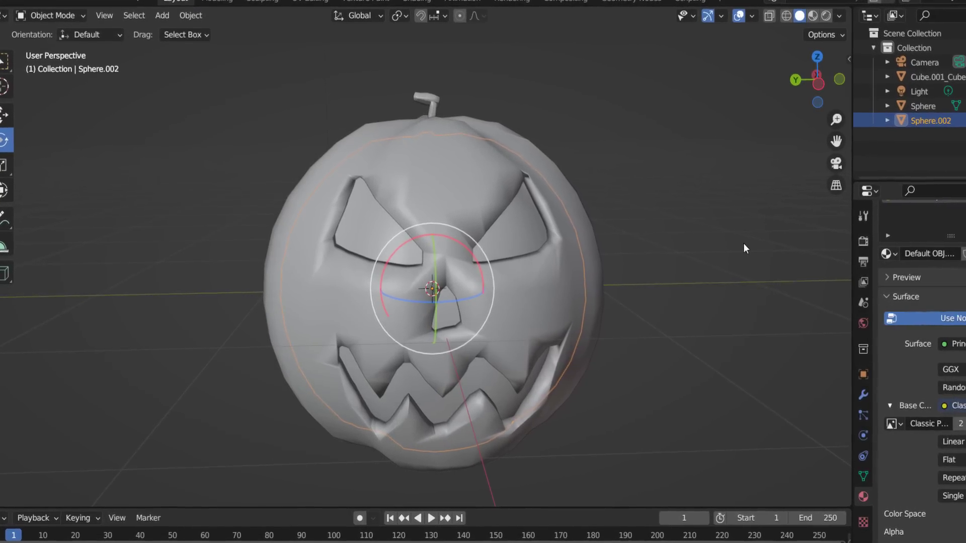
{"action": "left_click", "coordinate": [455, 173]}
{"action": "middle_click_drag", "start_coordinate": [455, 174], "coordinate": [517, 222]}
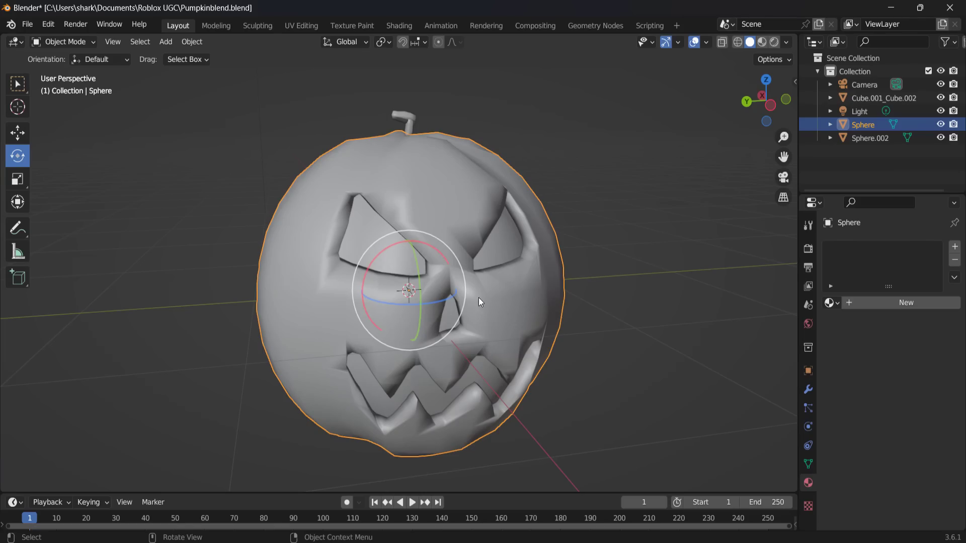
{"action": "left_click", "coordinate": [865, 302]}
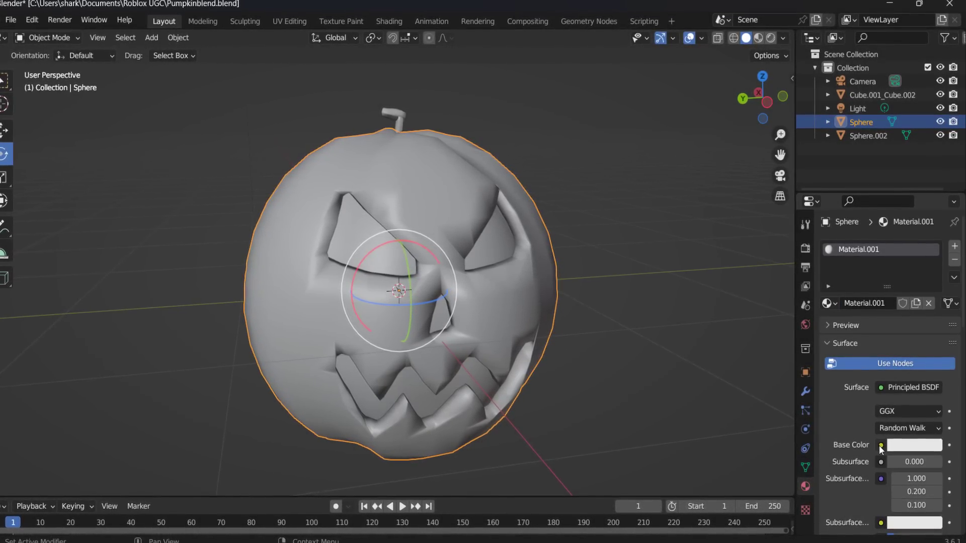
{"action": "left_click", "coordinate": [881, 446]}
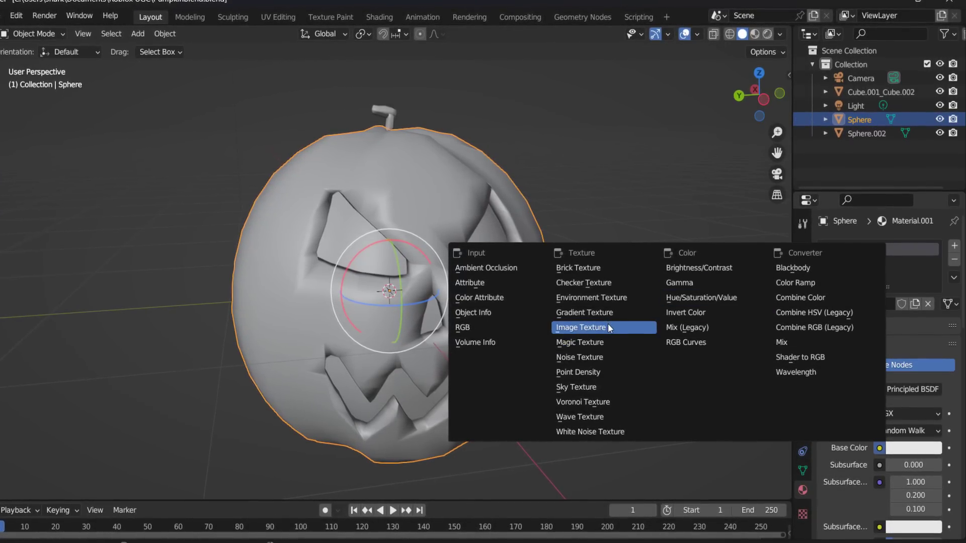
{"action": "left_click", "coordinate": [608, 327]}
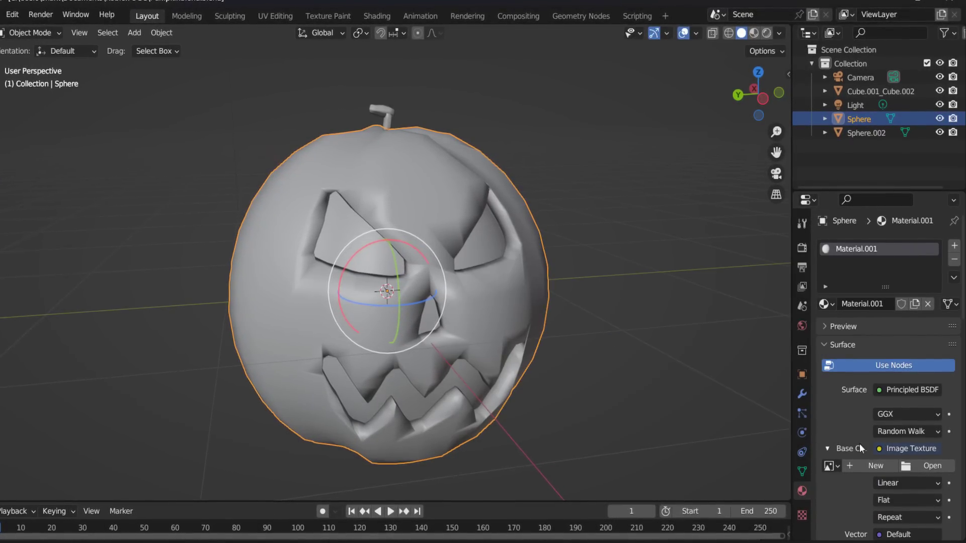
{"action": "left_click", "coordinate": [830, 465]}
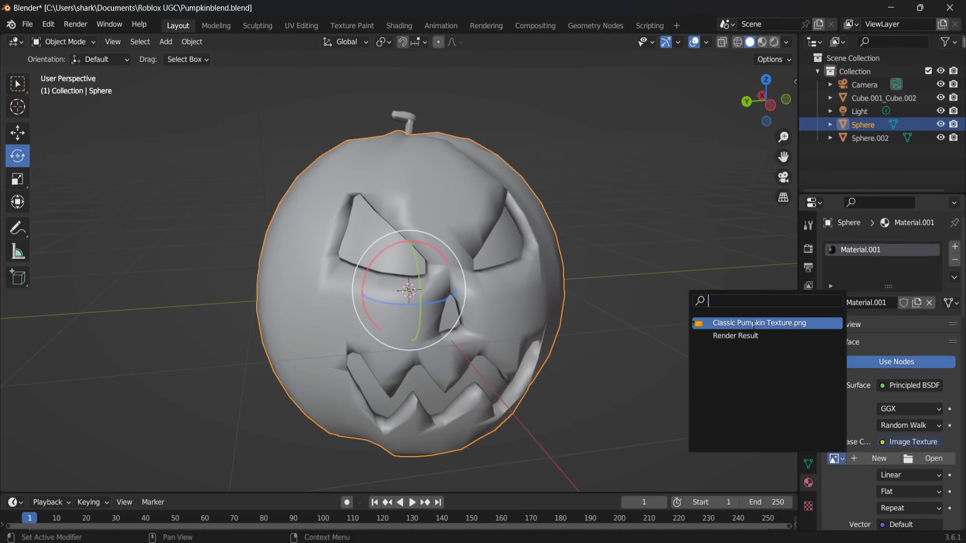
{"action": "left_click", "coordinate": [753, 324]}
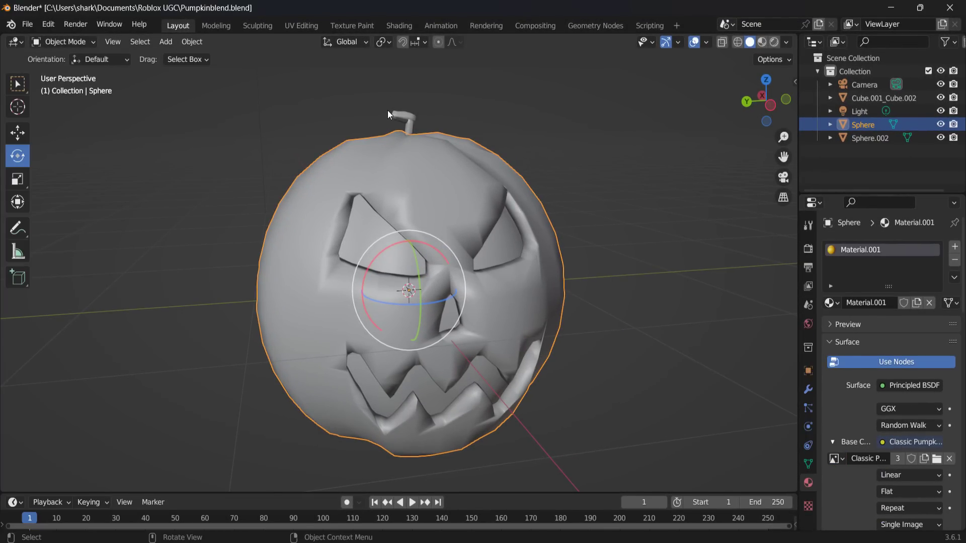
In the UV Editing workspace, select all of the outer shell's UVs and shrink them to fit just inside the orange area
{"action": "left_click", "coordinate": [301, 25]}
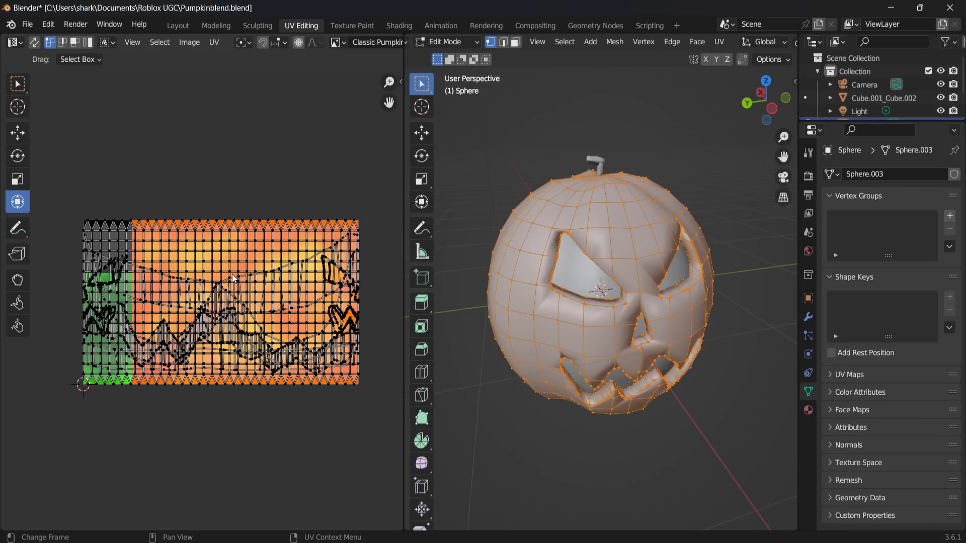
{"action": "key", "text": "a"}
{"action": "left_click_drag", "start_coordinate": [96, 300], "coordinate": [136, 302]}
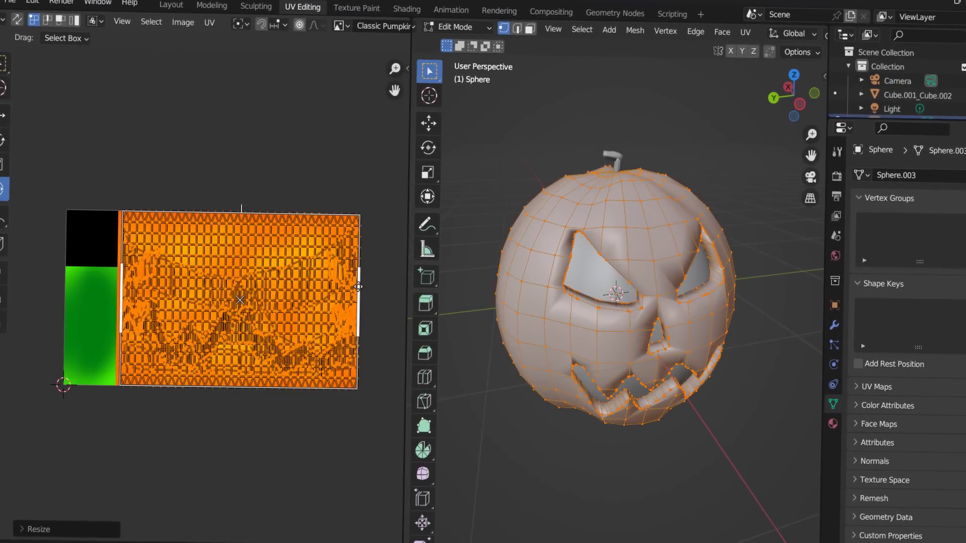
{"action": "key", "text": "s"}
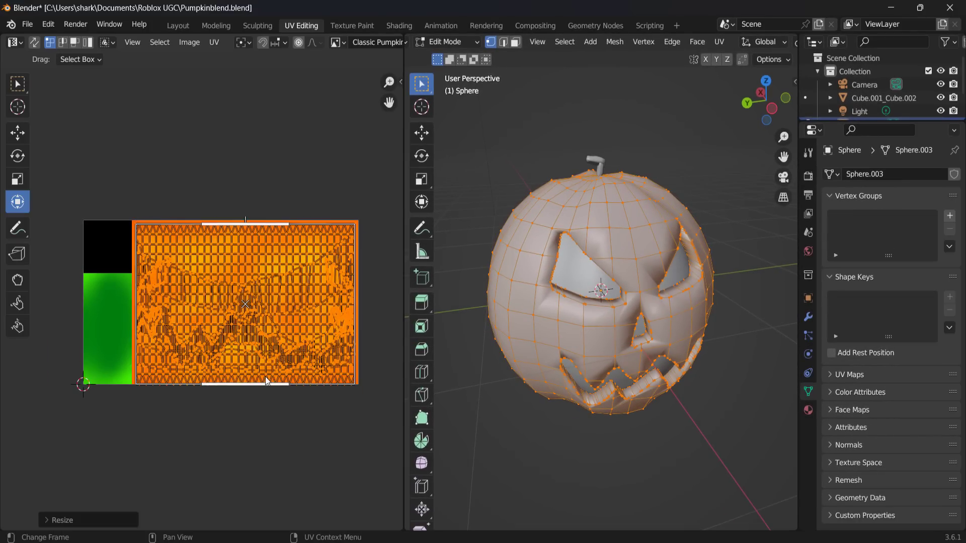
{"action": "key", "text": "s"}
{"action": "left_click", "coordinate": [286, 309]}
{"action": "scroll", "coordinate": [294, 308], "scroll_direction": "up", "scroll_amount": 1}
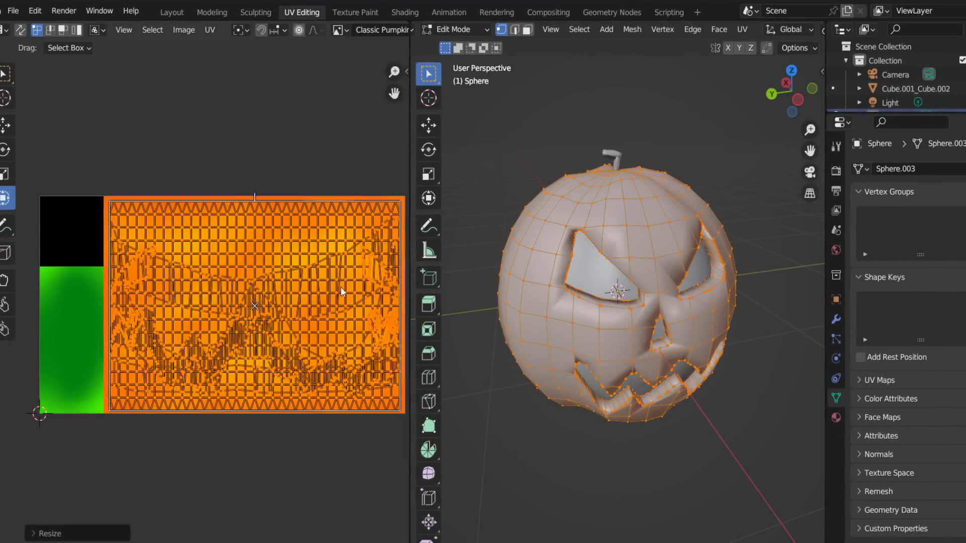
{"action": "scroll", "coordinate": [309, 257], "scroll_direction": "up", "scroll_amount": 1}
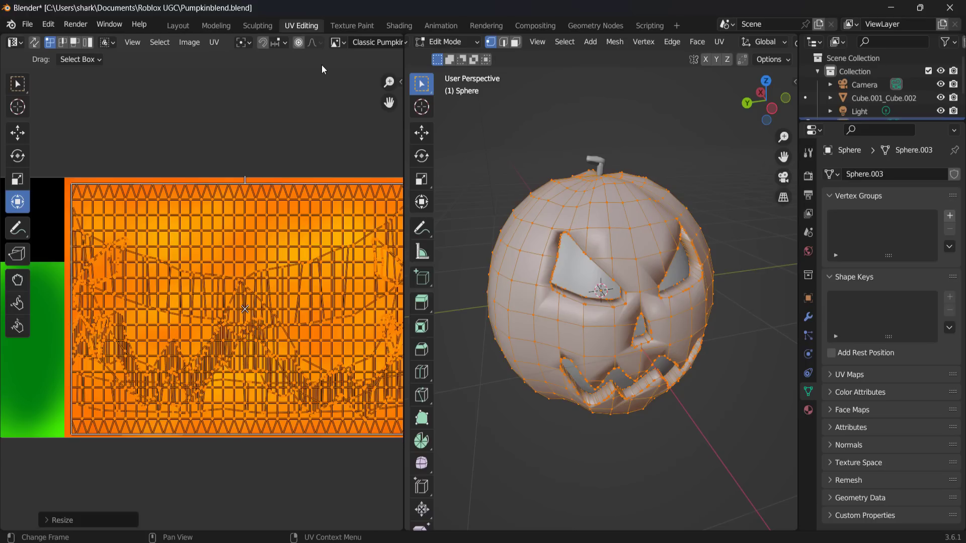
Examine the fully textured jack-o'-lantern from several angles in the Texture Paint workspace
{"action": "left_click", "coordinate": [342, 29]}
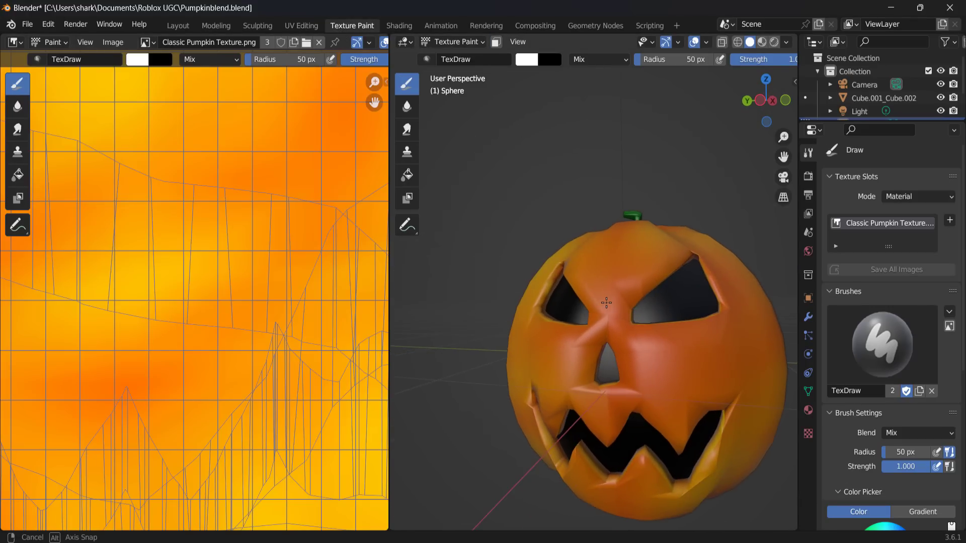
{"action": "middle_click_drag", "start_coordinate": [629, 272], "coordinate": [711, 263]}
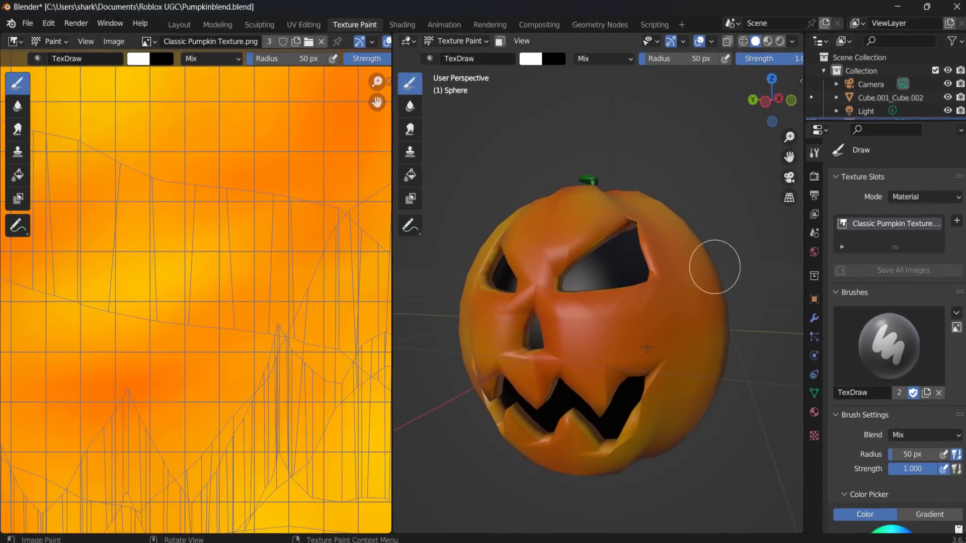
{"action": "middle_click_drag", "start_coordinate": [572, 395], "coordinate": [693, 323]}
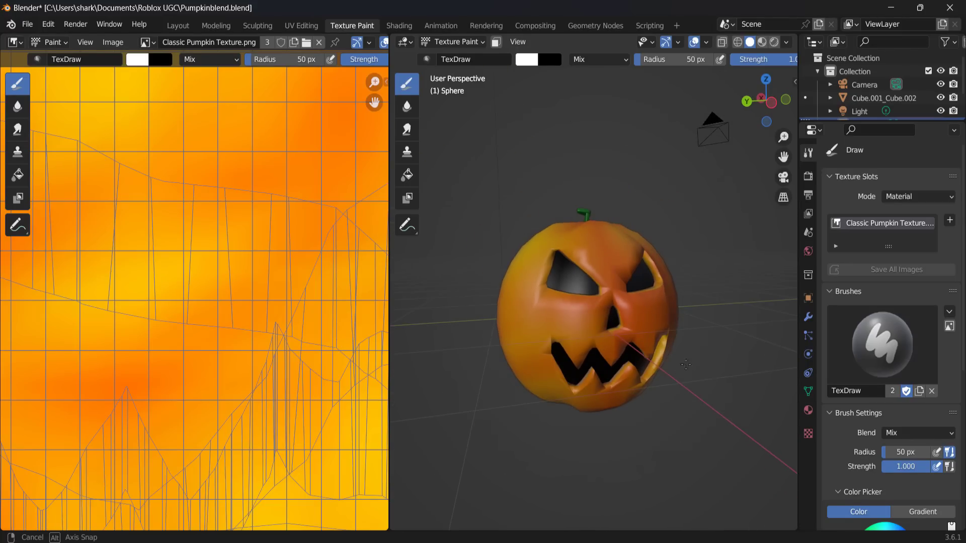
{"action": "middle_click_drag", "start_coordinate": [686, 365], "coordinate": [674, 397]}
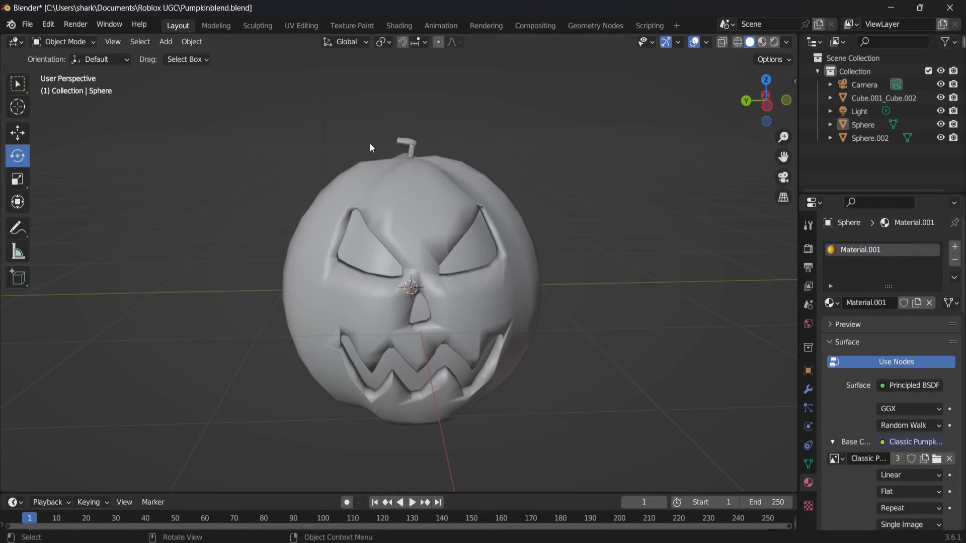
In the Layout workspace, select the inner sphere, the outer shell and the stem, and join them into one object
{"action": "left_click", "coordinate": [371, 256]}
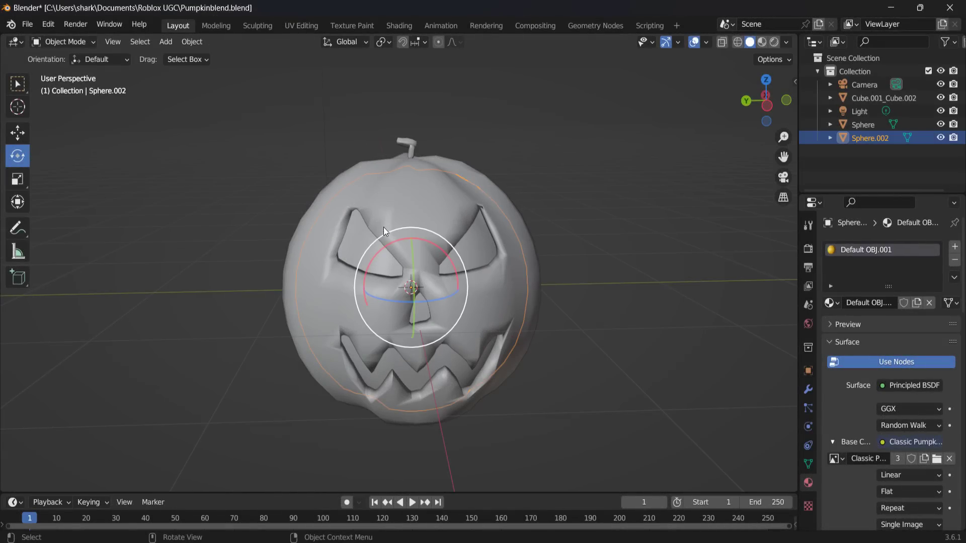
{"action": "left_click", "coordinate": [411, 204], "text": "shift"}
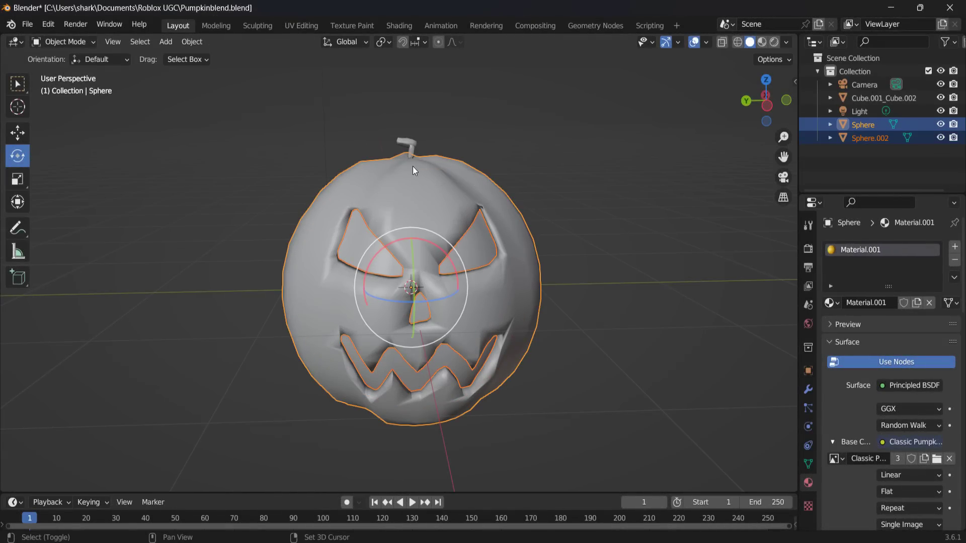
{"action": "left_click", "coordinate": [410, 147], "text": "shift"}
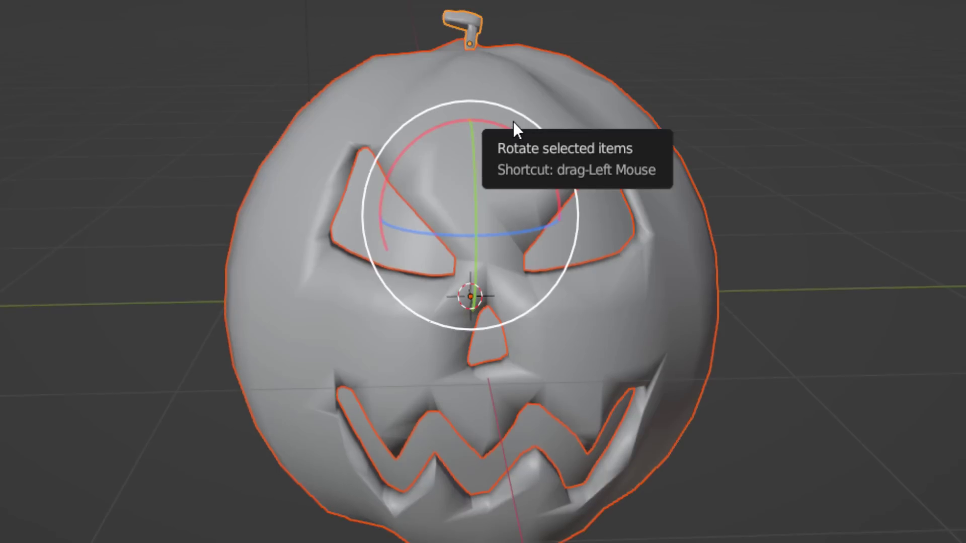
{"action": "right_click", "coordinate": [433, 199]}
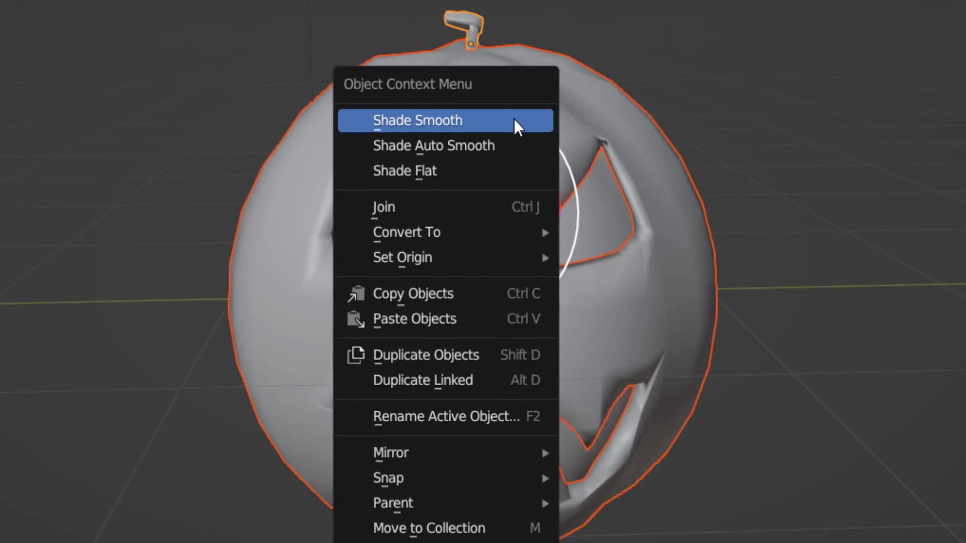
{"action": "left_click", "coordinate": [491, 204]}
Apply Shade Smooth to the joined pumpkin and switch it to flat shading
{"action": "right_click", "coordinate": [488, 150]}
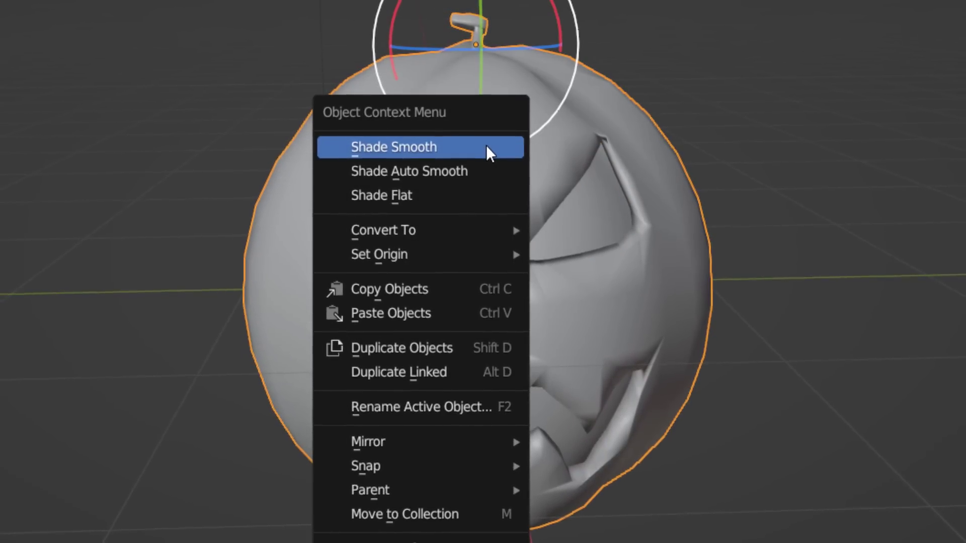
{"action": "left_click", "coordinate": [489, 150]}
{"action": "right_click", "coordinate": [529, 159]}
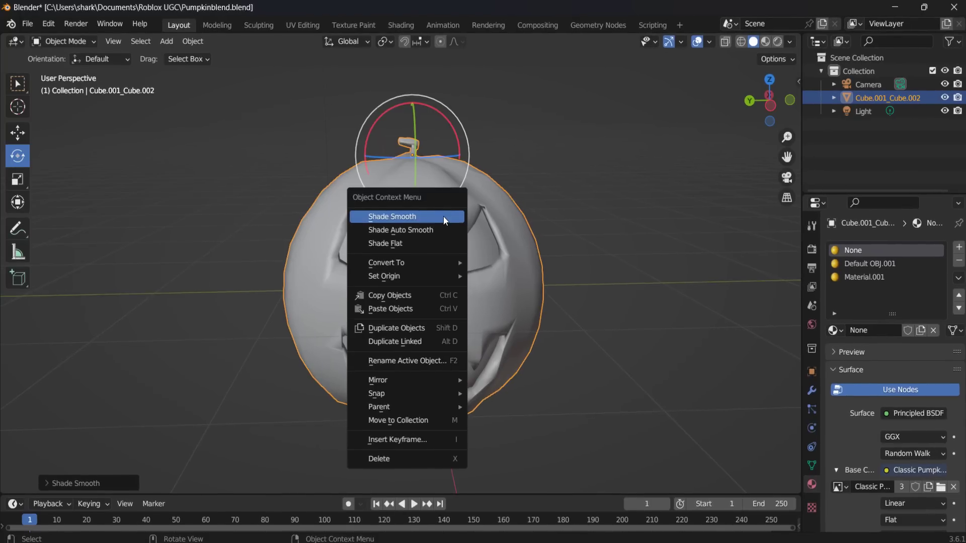
{"action": "left_click", "coordinate": [439, 230]}
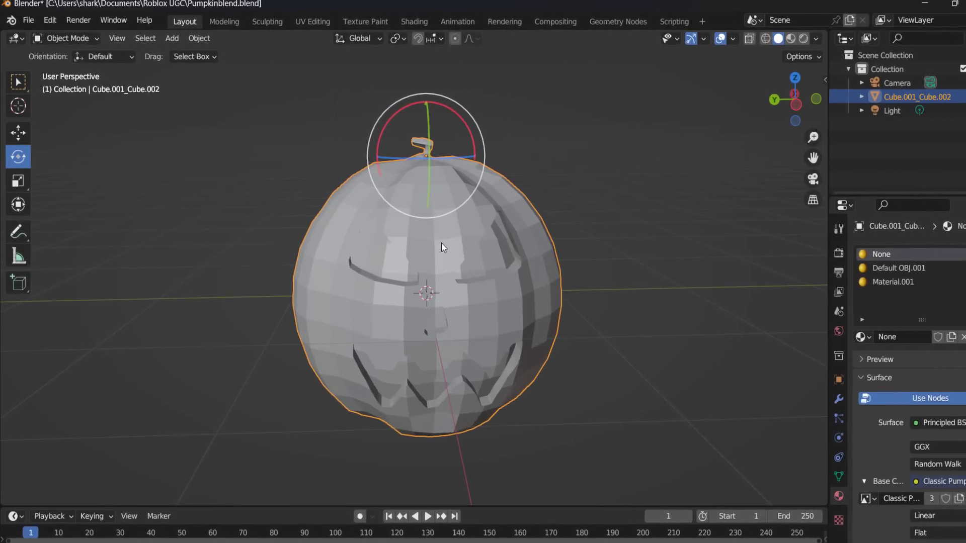
Apply Shade Smooth to the joined pumpkin
{"action": "right_click", "coordinate": [488, 218]}
{"action": "left_click", "coordinate": [512, 220]}
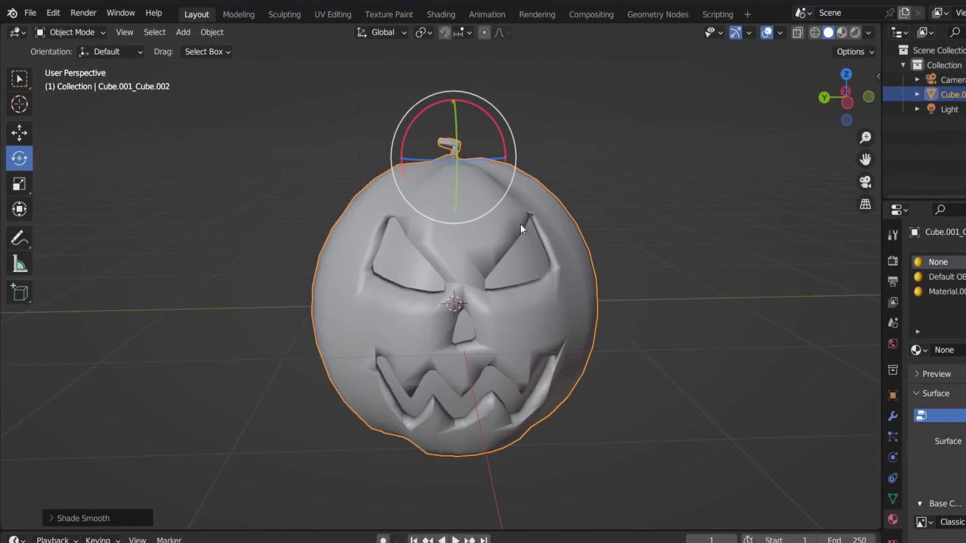
{"action": "middle_click_drag", "start_coordinate": [520, 224], "coordinate": [638, 258]}
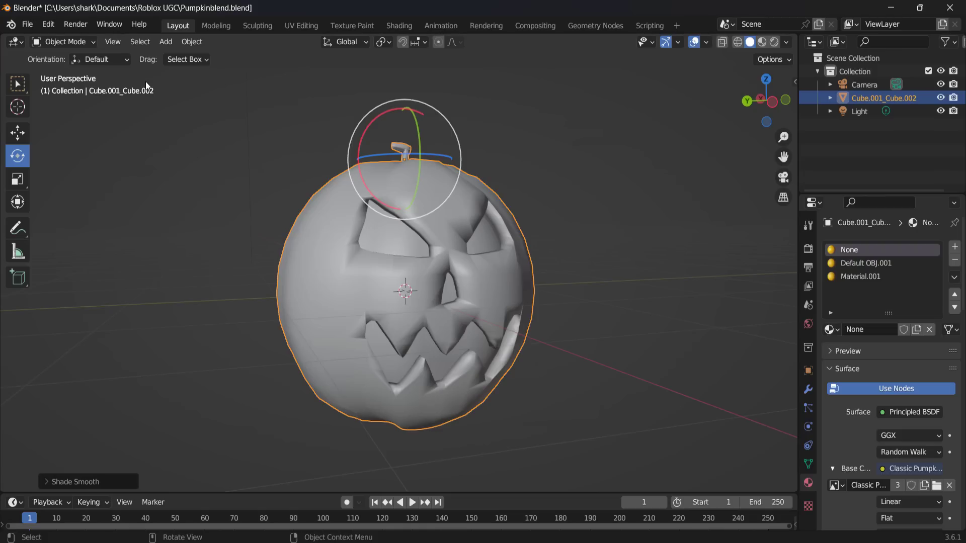
{"action": "left_click", "coordinate": [76, 41]}
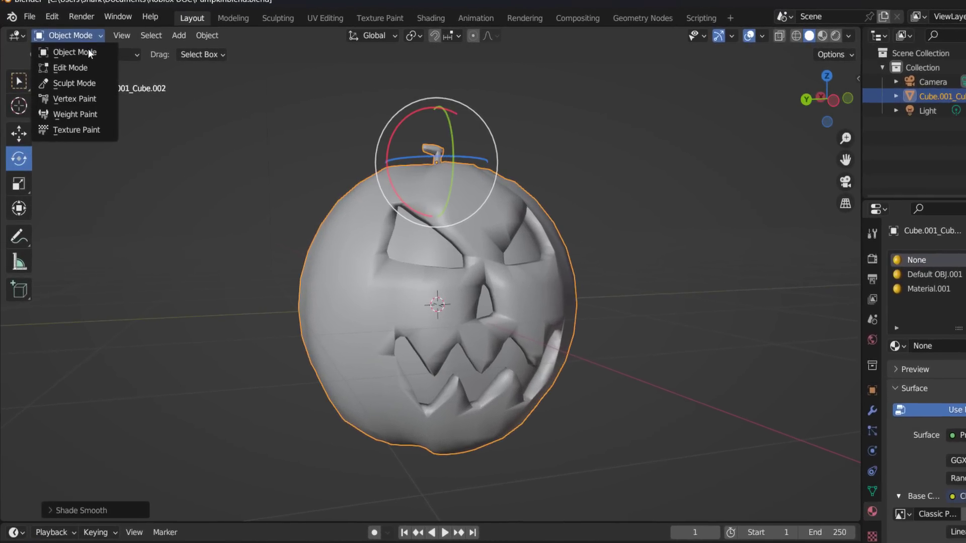
{"action": "left_click", "coordinate": [93, 80]}
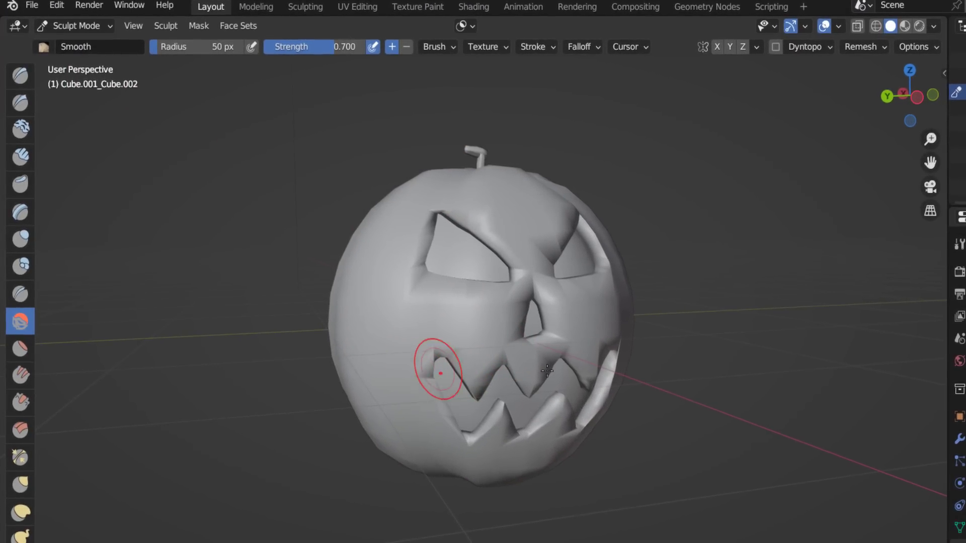
{"action": "middle_click_drag", "start_coordinate": [547, 371], "coordinate": [594, 366]}
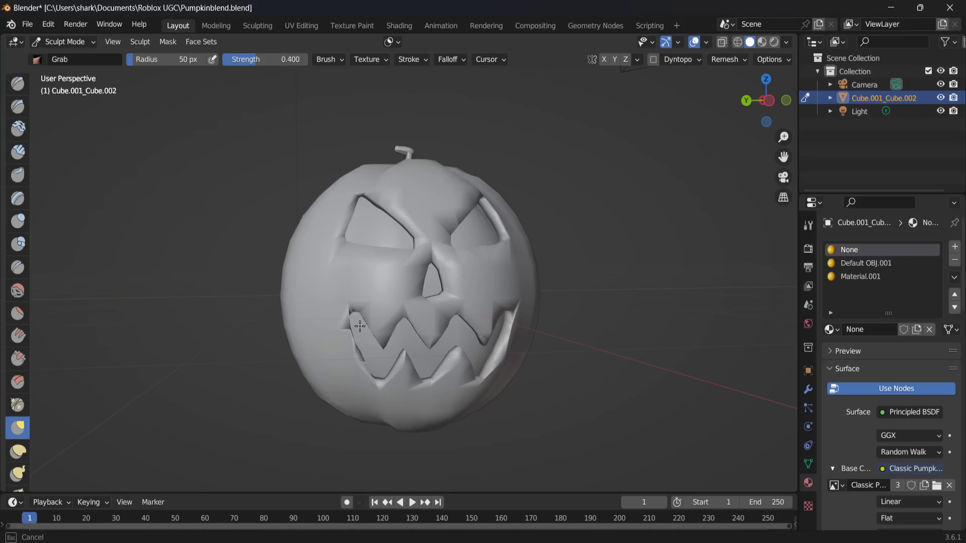
{"action": "middle_click_drag", "start_coordinate": [361, 325], "coordinate": [582, 291]}
{"action": "left_click", "coordinate": [65, 42]}
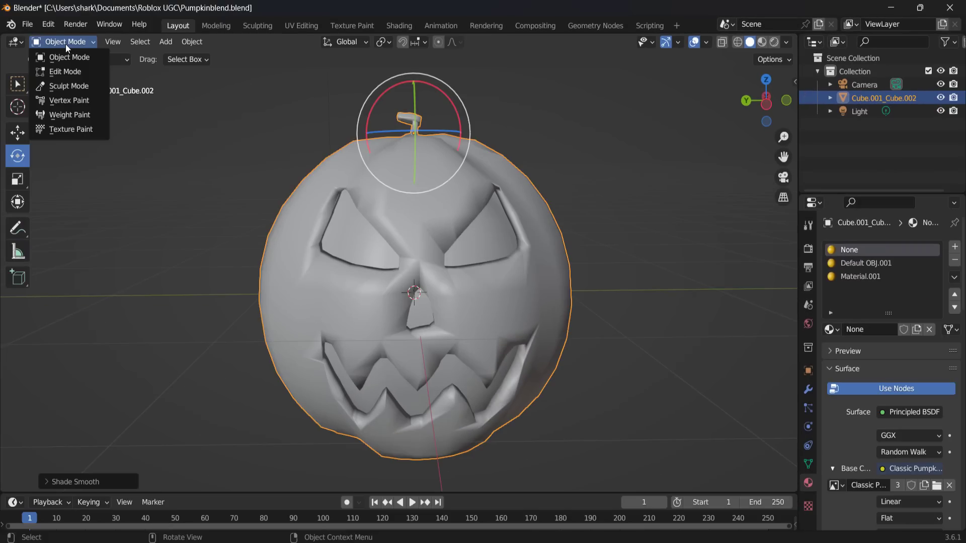
{"action": "left_click", "coordinate": [240, 175]}
Remove the None and Default OBJ.001 material slots from the joined pumpkin, keeping only Material.001
{"action": "middle_click_drag", "start_coordinate": [240, 174], "coordinate": [351, 192]}
{"action": "scroll", "coordinate": [351, 191], "scroll_direction": "down", "scroll_amount": 3}
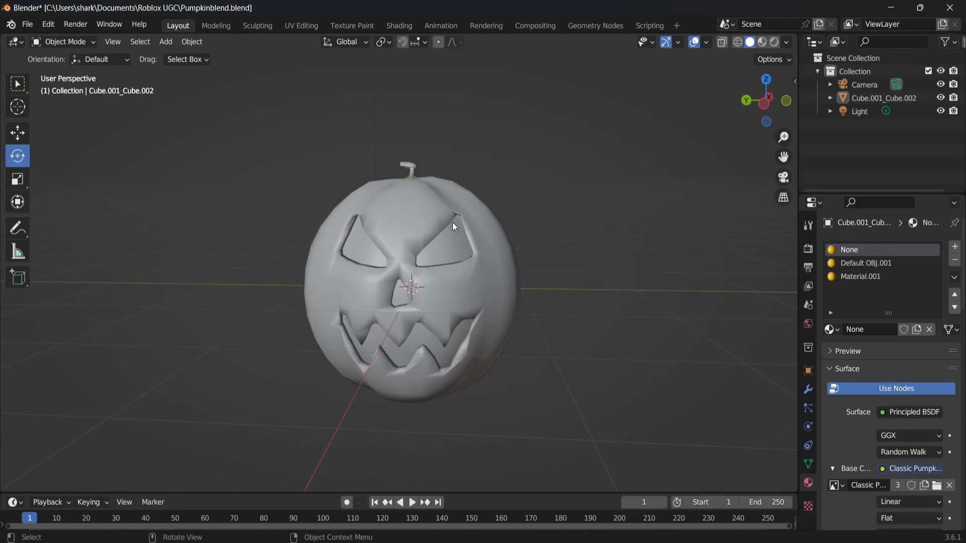
{"action": "scroll", "coordinate": [469, 226], "scroll_direction": "up", "scroll_amount": 1}
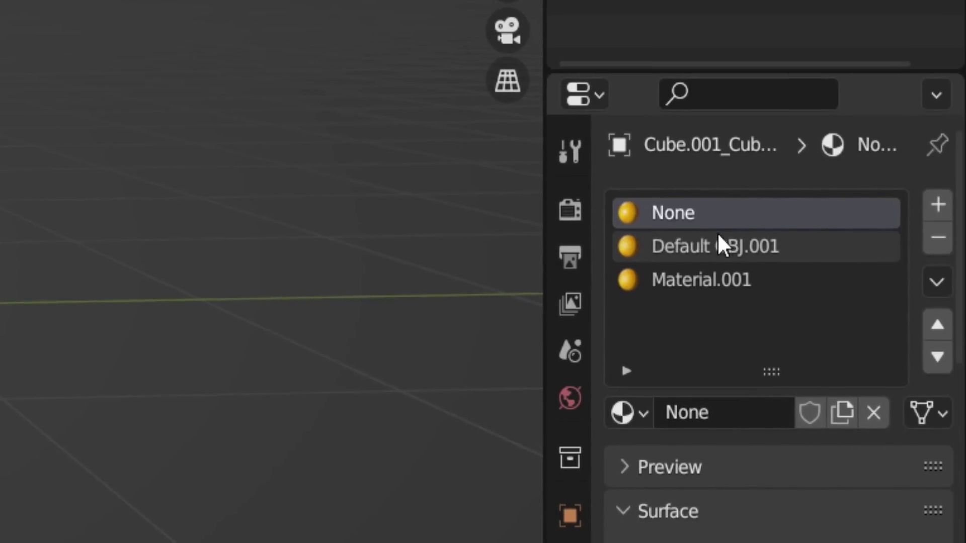
{"action": "left_click", "coordinate": [867, 262]}
{"action": "left_click", "coordinate": [929, 251]}
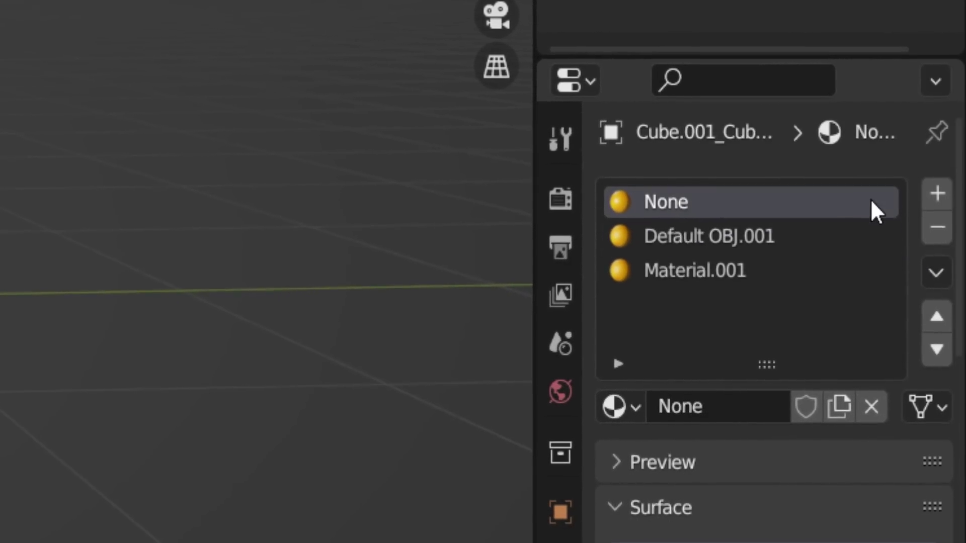
{"action": "left_click", "coordinate": [936, 226]}
{"action": "left_click", "coordinate": [937, 225]}
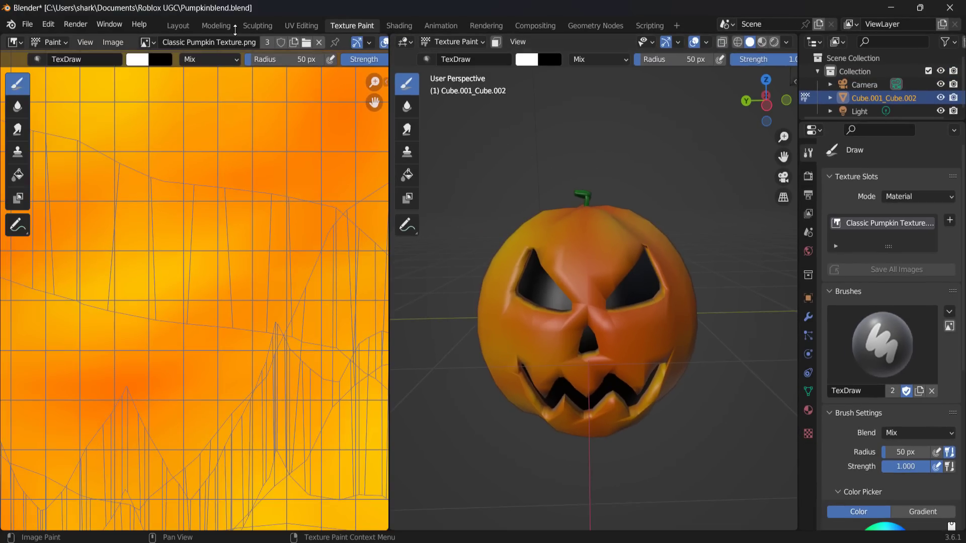
In the Layout workspace, select the pumpkin and set its origin to its geometry
{"action": "left_click", "coordinate": [170, 31]}
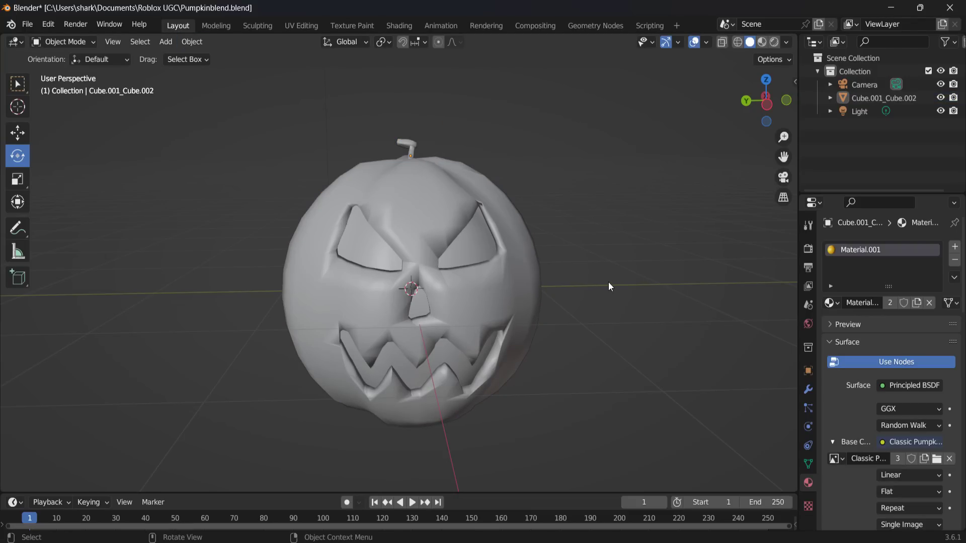
{"action": "left_click", "coordinate": [422, 229]}
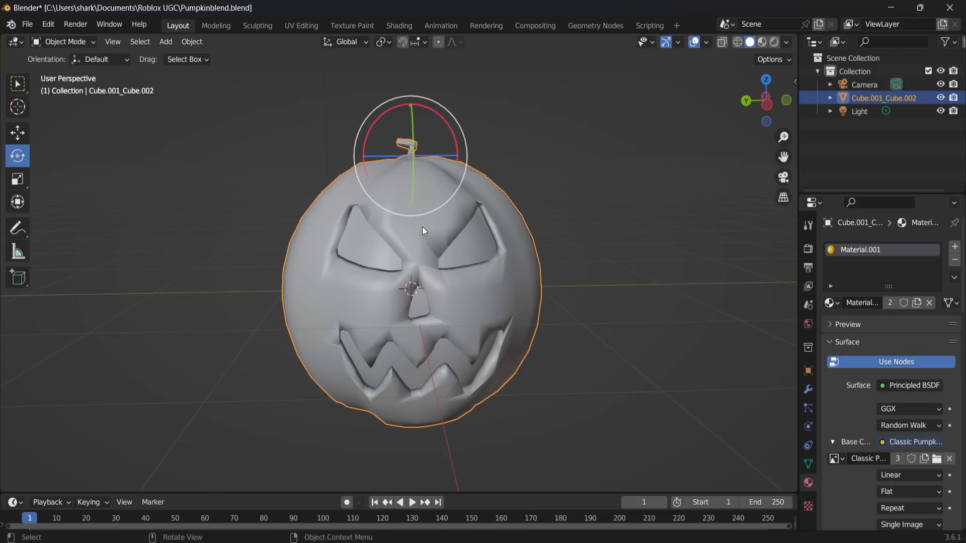
{"action": "right_click", "coordinate": [422, 219]}
{"action": "mouse_move", "coordinate": [471, 262]}
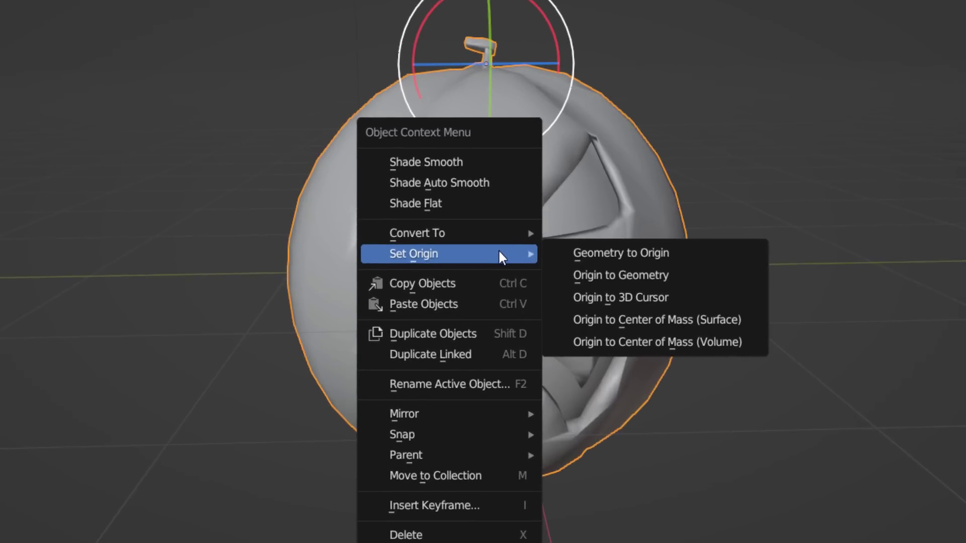
{"action": "left_click", "coordinate": [606, 283]}
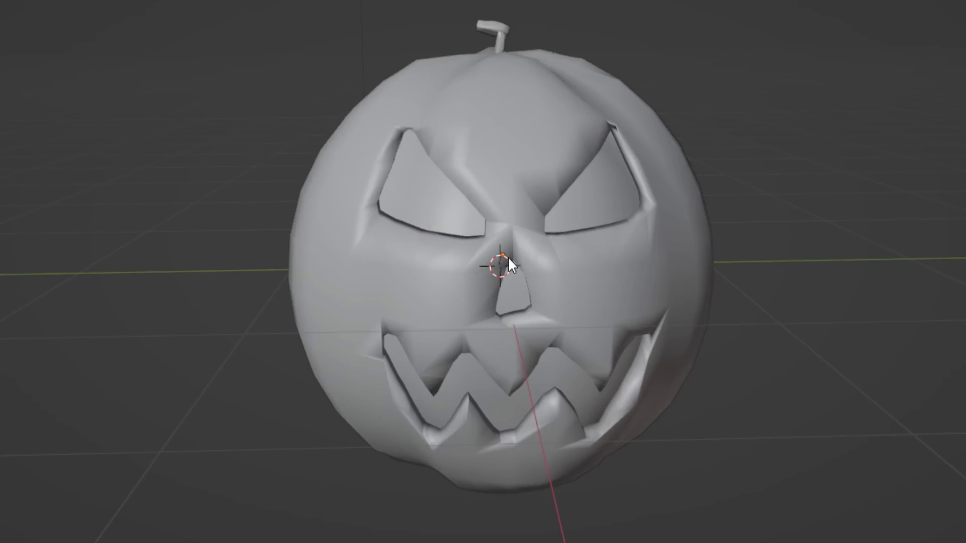
{"action": "middle_click_drag", "start_coordinate": [508, 258], "coordinate": [767, 258]}
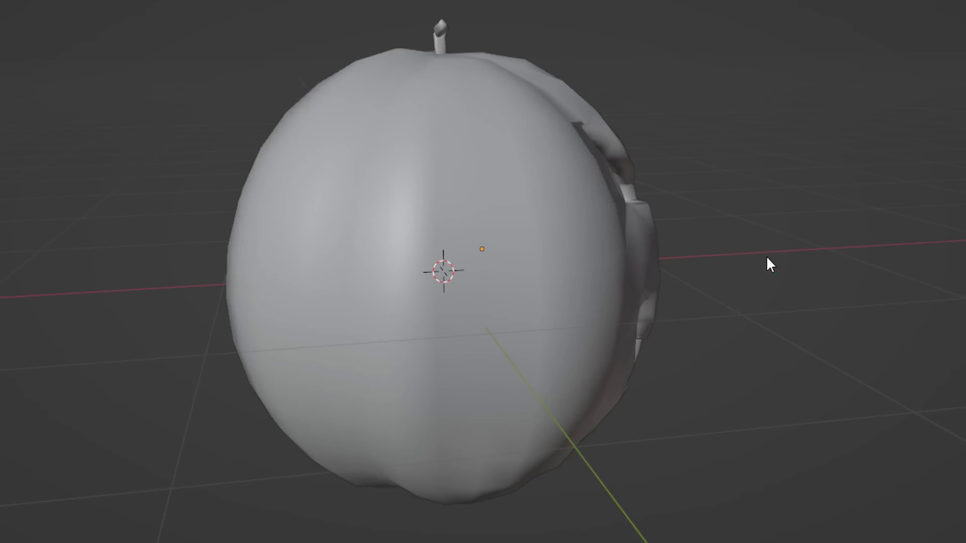
{"action": "middle_click_drag", "start_coordinate": [838, 259], "coordinate": [561, 237]}
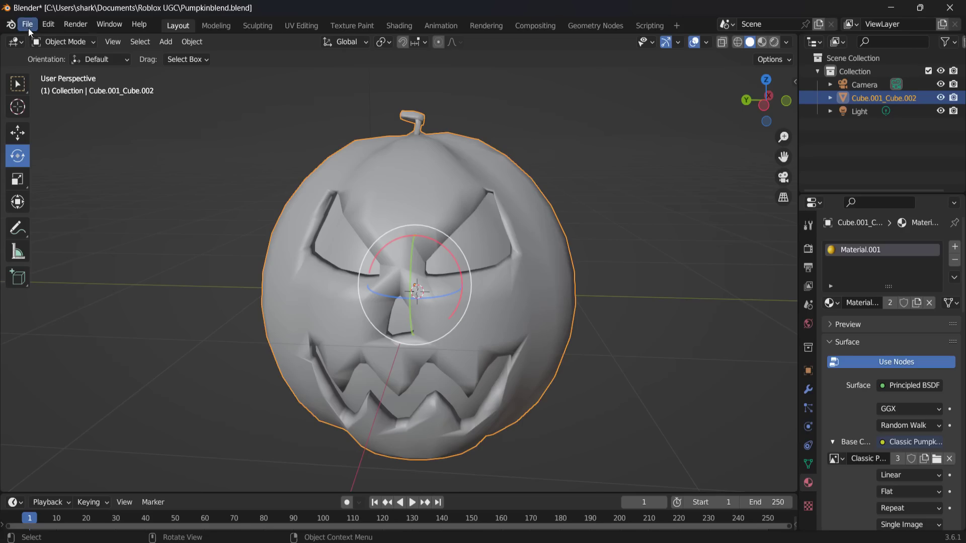
Import Dummy Avatar.obj from the Roblox Accessory Files folder with the legacy Wavefront importer
{"action": "left_click", "coordinate": [27, 25]}
{"action": "mouse_move", "coordinate": [80, 205]}
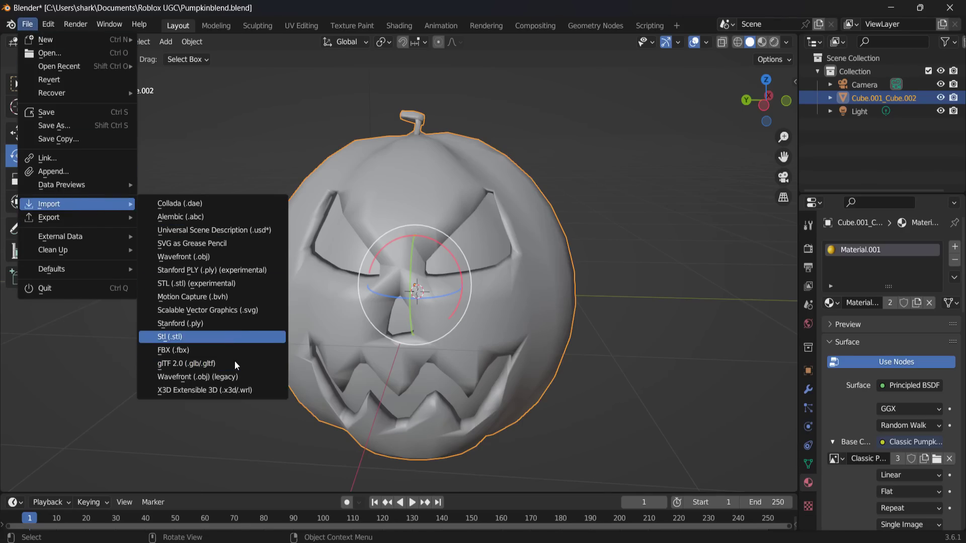
{"action": "left_click", "coordinate": [197, 377]}
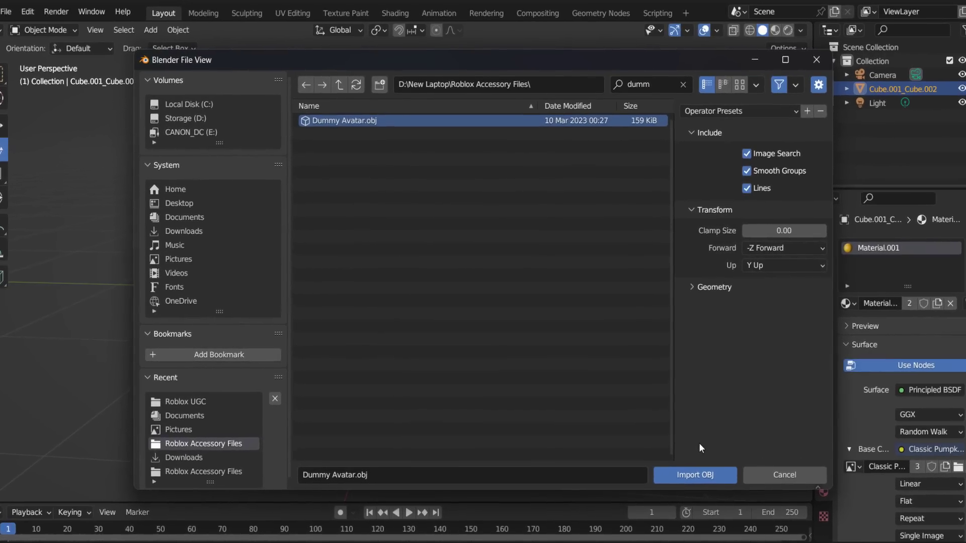
{"action": "left_click", "coordinate": [743, 501]}
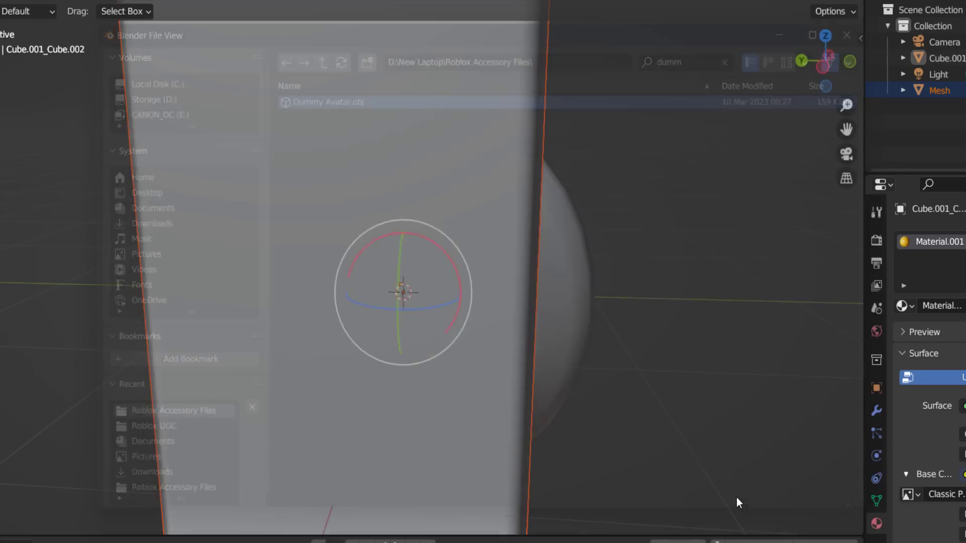
Rotate the pumpkin about the vertical axis so its carved face points toward the front of the avatar
{"action": "scroll", "coordinate": [530, 284], "scroll_direction": "down", "scroll_amount": 8}
{"action": "middle_click_drag", "start_coordinate": [331, 207], "coordinate": [443, 267]}
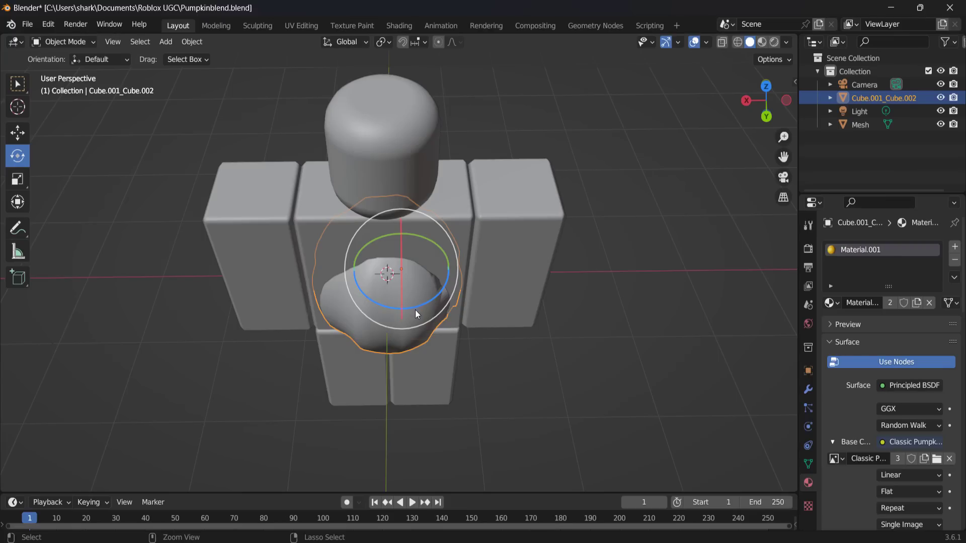
{"action": "left_click_drag", "start_coordinate": [476, 340], "coordinate": [441, 360]}
{"action": "left_click_drag", "start_coordinate": [382, 325], "coordinate": [319, 291]}
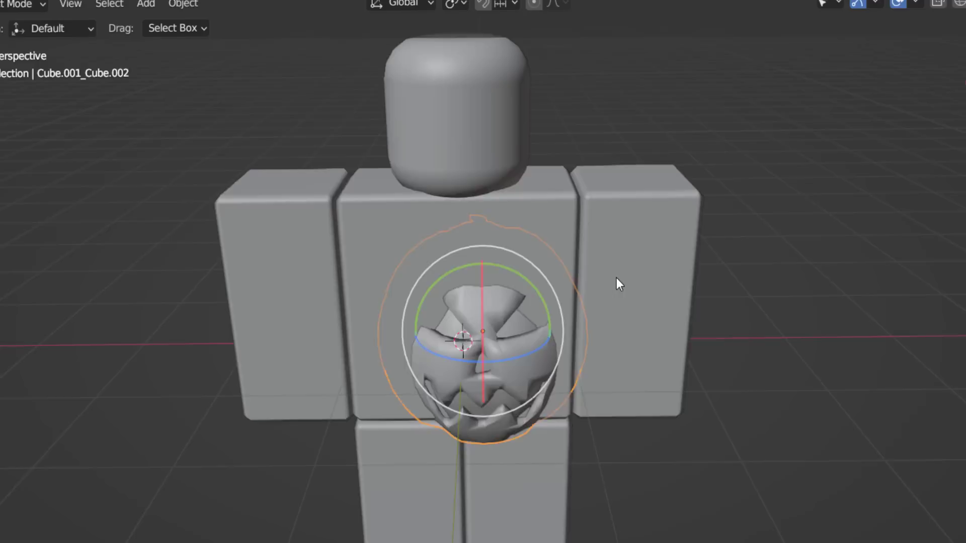
Raise the pumpkin over the avatar's head and centre it along the X axis
{"action": "middle_click_drag", "start_coordinate": [508, 240], "coordinate": [504, 289]}
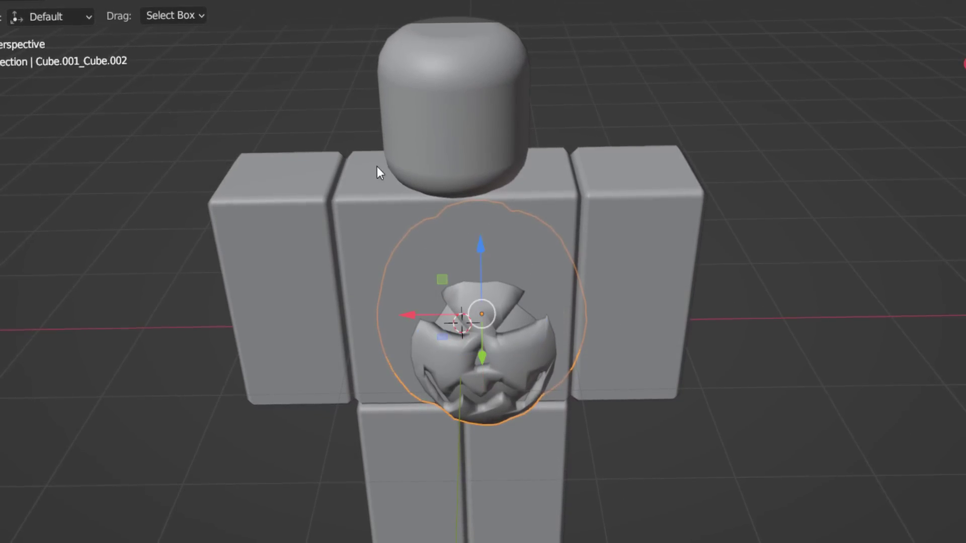
{"action": "left_click_drag", "start_coordinate": [476, 267], "coordinate": [502, 114]}
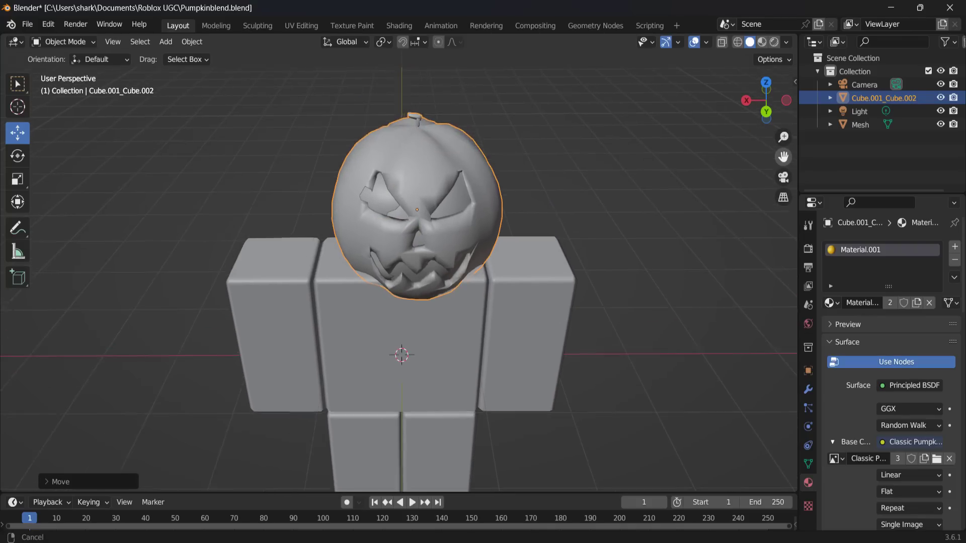
{"action": "middle_click_drag", "start_coordinate": [471, 183], "coordinate": [330, 199]}
{"action": "key", "text": "g"}
{"action": "key", "text": "x"}
{"action": "left_click", "coordinate": [362, 238]}
{"action": "mouse_move", "coordinate": [329, 173]}
{"action": "left_mouse_down"}
{"action": "mouse_move", "coordinate": [329, 160]}
{"action": "mouse_move", "coordinate": [332, 169]}
{"action": "left_mouse_up"}
{"action": "middle_click_drag", "start_coordinate": [333, 169], "coordinate": [460, 178]}
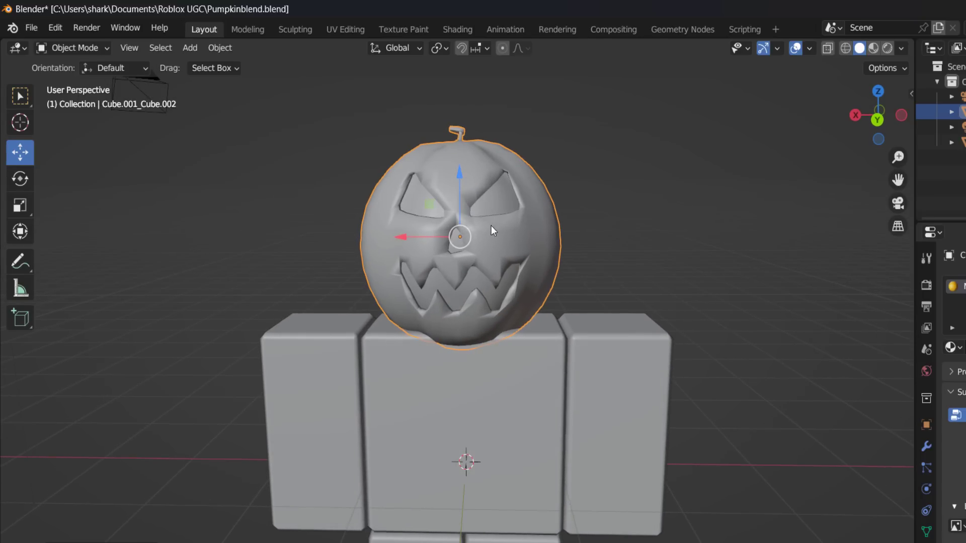
{"action": "key", "text": "g"}
{"action": "key", "text": "x"}
{"action": "key", "text": "Escape"}
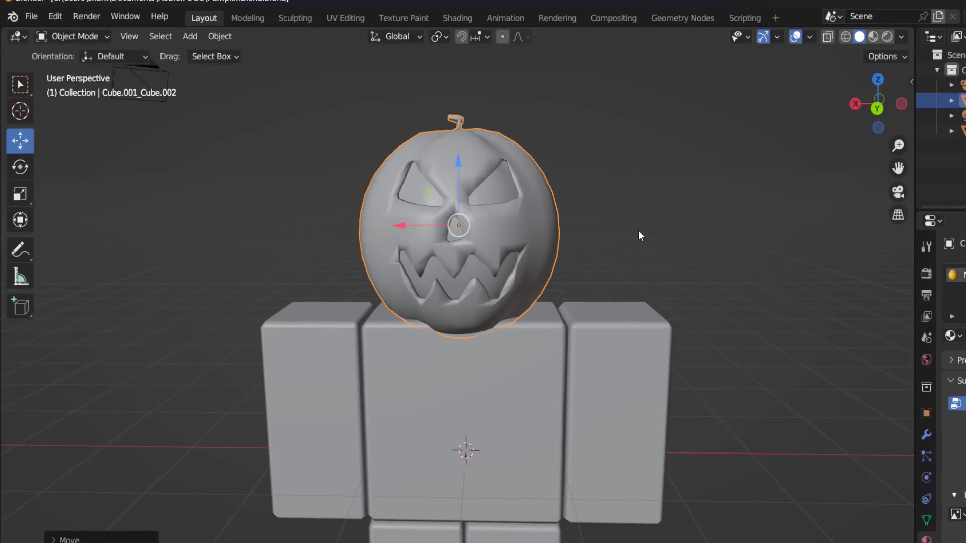
Scale the pumpkin down slightly around the avatar's head
{"action": "key", "text": "s"}
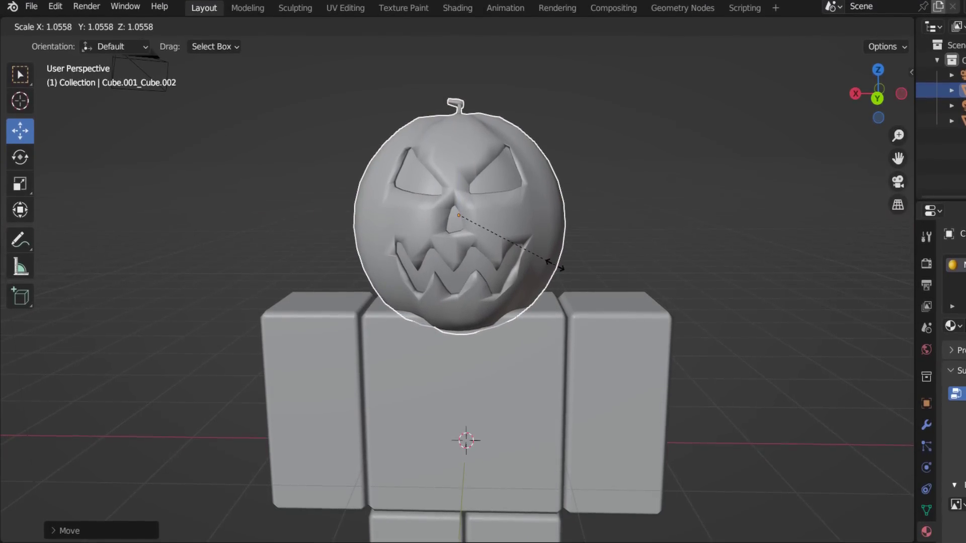
{"action": "mouse_move", "coordinate": [534, 262]}
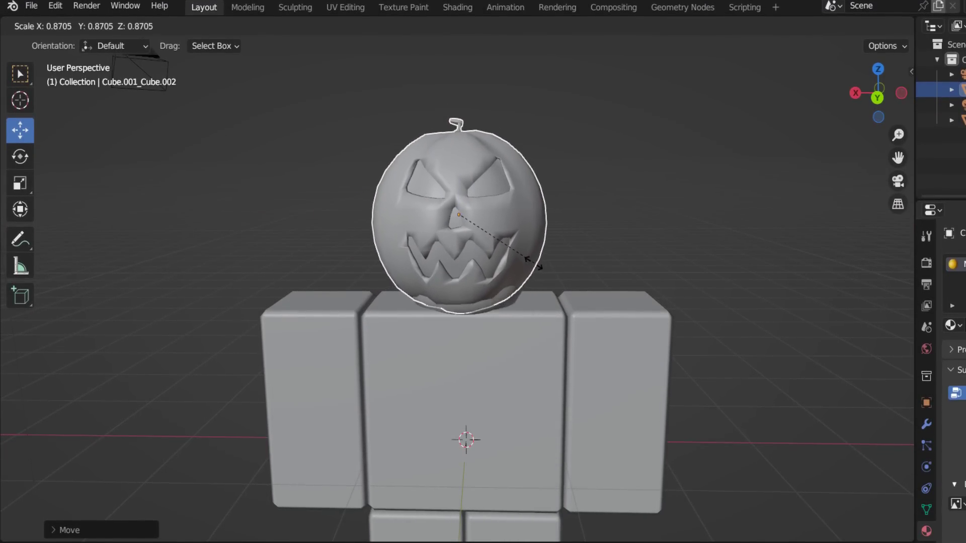
{"action": "left_click", "coordinate": [611, 192]}
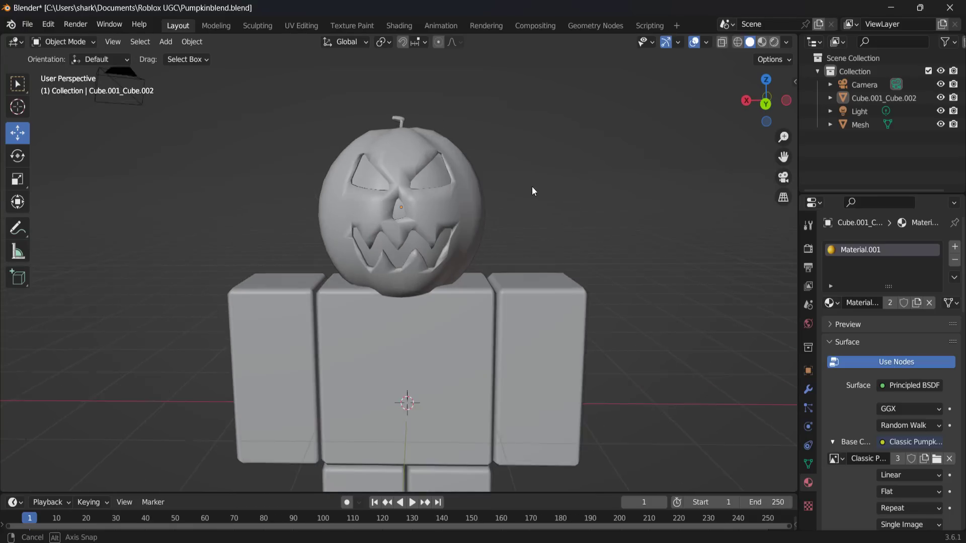
{"action": "left_click_drag", "start_coordinate": [786, 158], "coordinate": [778, 124]}
{"action": "scroll", "coordinate": [497, 243], "scroll_direction": "down", "scroll_amount": 1}
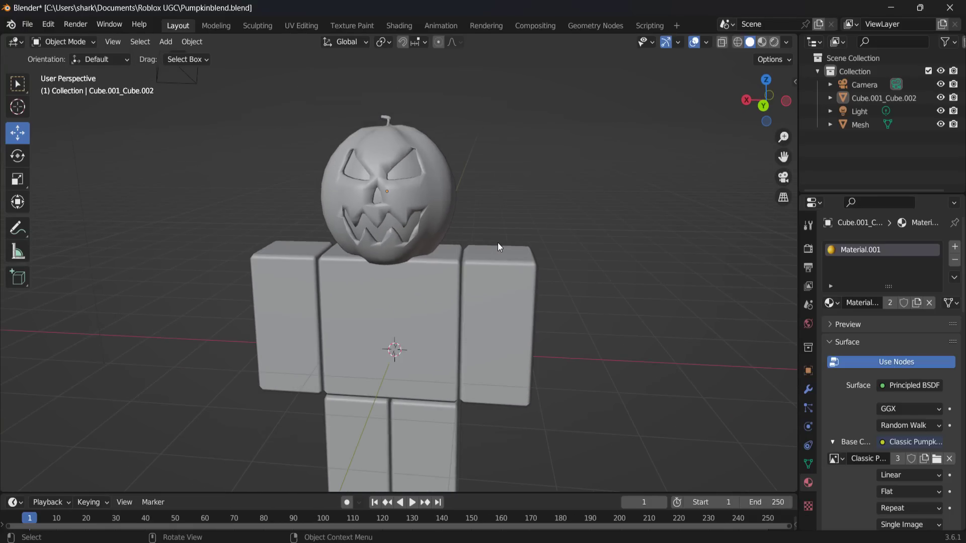
Check the pumpkin's fit at the neck and sides of the avatar, and scale it up slightly
{"action": "mouse_move", "coordinate": [497, 243]}
{"action": "middle_mouse_down"}
{"action": "mouse_move", "coordinate": [527, 249]}
{"action": "mouse_move", "coordinate": [516, 237]}
{"action": "middle_mouse_up"}
{"action": "scroll", "coordinate": [504, 242], "scroll_direction": "up", "scroll_amount": 3}
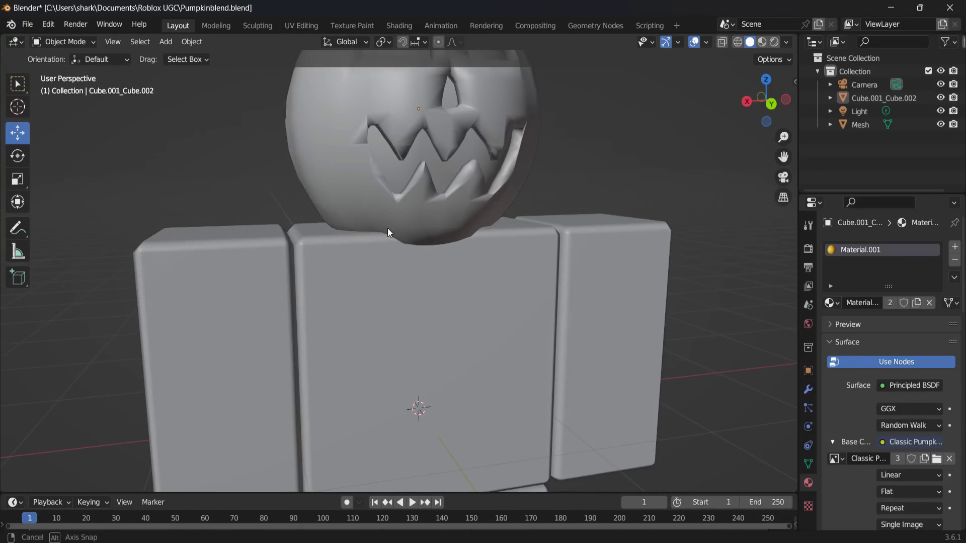
{"action": "middle_click_drag", "start_coordinate": [387, 228], "coordinate": [369, 180]}
{"action": "scroll", "coordinate": [515, 249], "scroll_direction": "down", "scroll_amount": 2}
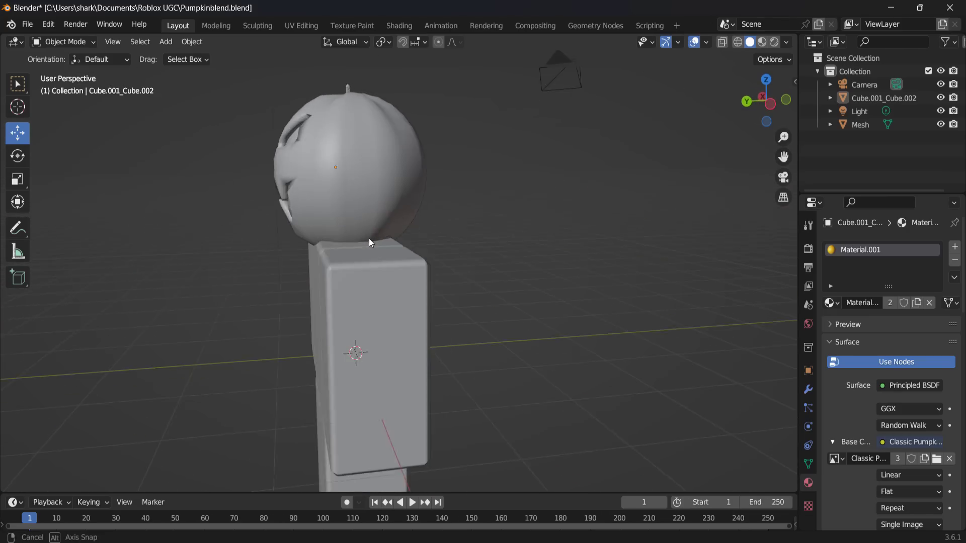
{"action": "scroll", "coordinate": [321, 242], "scroll_direction": "up", "scroll_amount": 3}
{"action": "left_click", "coordinate": [369, 180]}
{"action": "key", "text": "s"}
{"action": "left_click", "coordinate": [402, 183]}
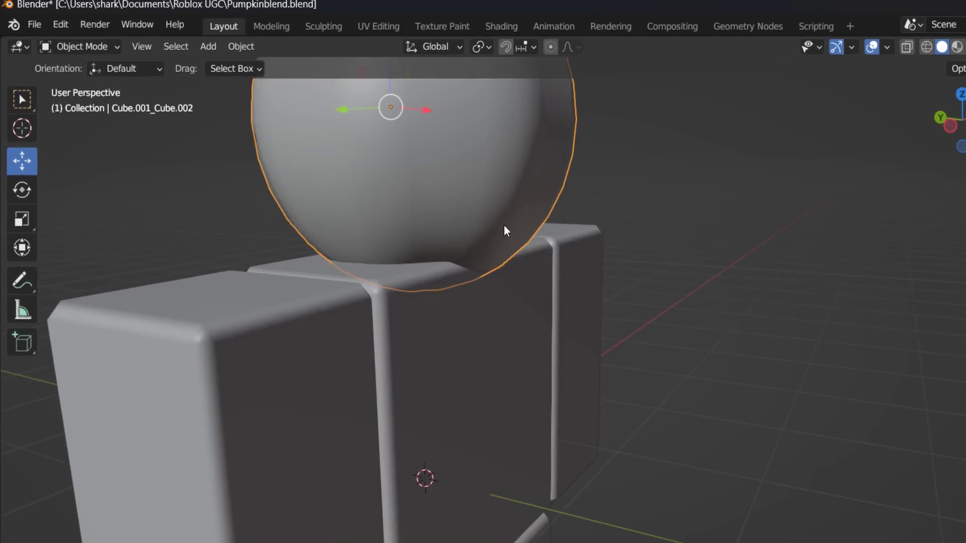
Examine the textured pumpkin on the avatar and its full UV layout in the Texture Paint workspace
{"action": "middle_click_drag", "start_coordinate": [506, 231], "coordinate": [705, 228]}
{"action": "scroll", "coordinate": [728, 227], "scroll_direction": "down", "scroll_amount": 3}
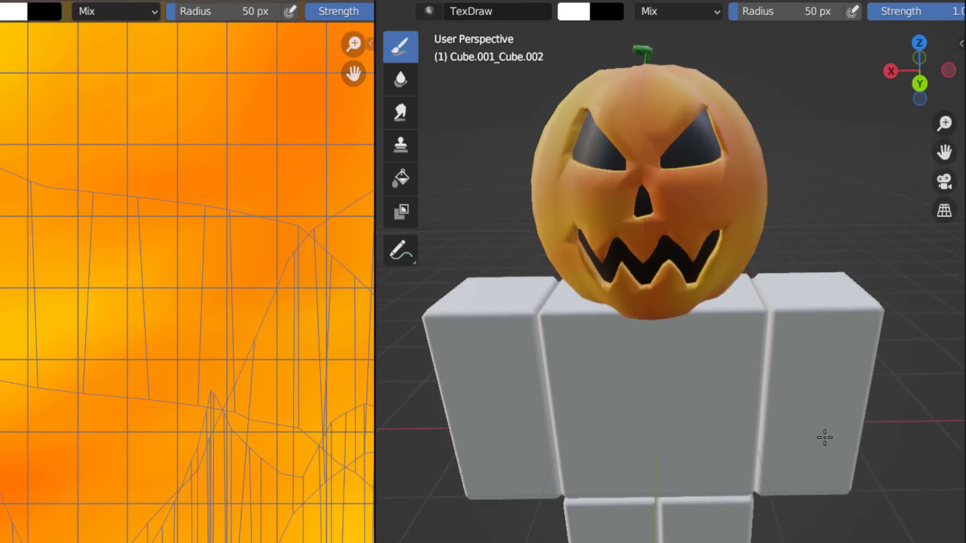
{"action": "middle_click_drag", "start_coordinate": [825, 437], "coordinate": [855, 487]}
{"action": "middle_click_drag", "start_coordinate": [795, 498], "coordinate": [796, 470]}
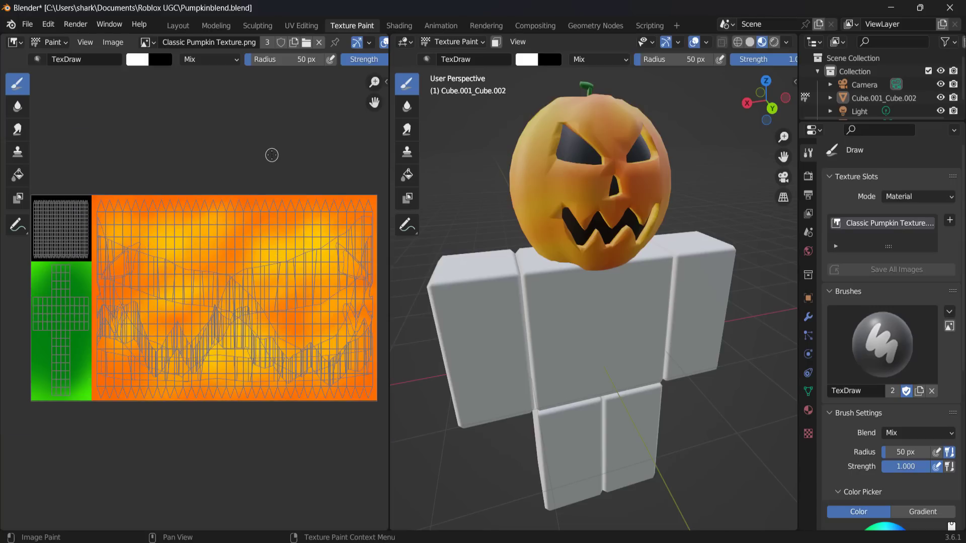
{"action": "scroll", "coordinate": [272, 155], "scroll_direction": "down", "scroll_amount": 1}
{"action": "scroll", "coordinate": [277, 150], "scroll_direction": "up", "scroll_amount": 2}
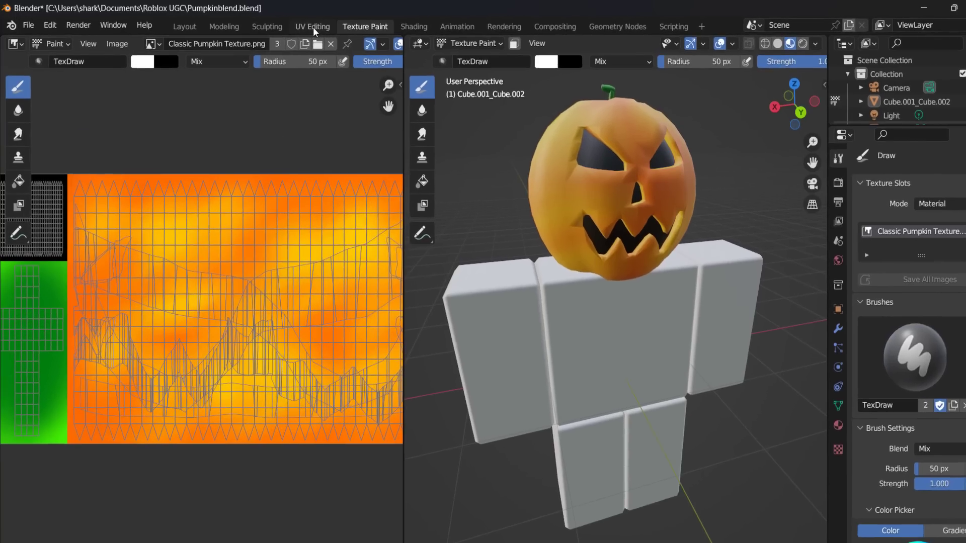
In the UV Editing workspace, save the pumpkin texture image under the new name Classic Pumpkin Texture V2.png
{"action": "left_click", "coordinate": [302, 25]}
{"action": "scroll", "coordinate": [249, 179], "scroll_direction": "down", "scroll_amount": 4}
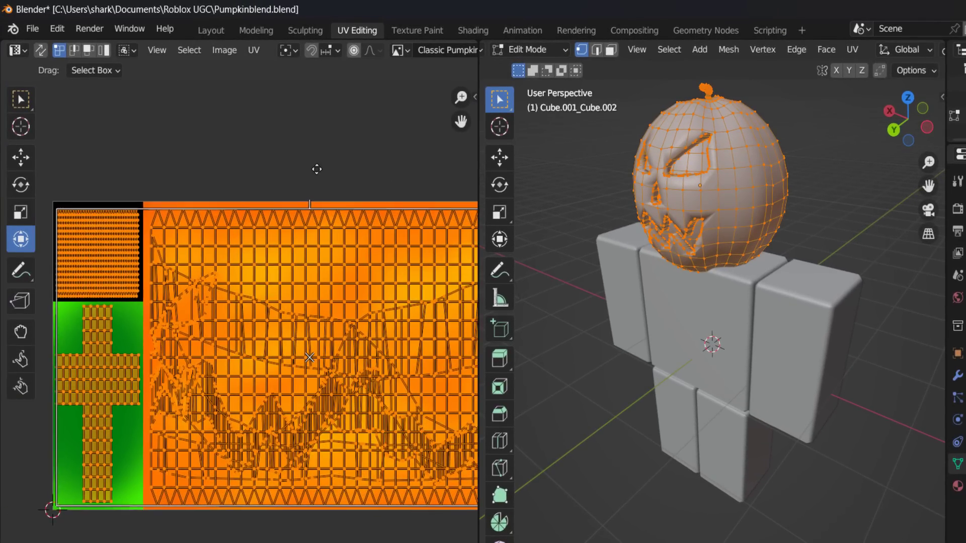
{"action": "scroll", "coordinate": [402, 353], "scroll_direction": "up", "scroll_amount": 1}
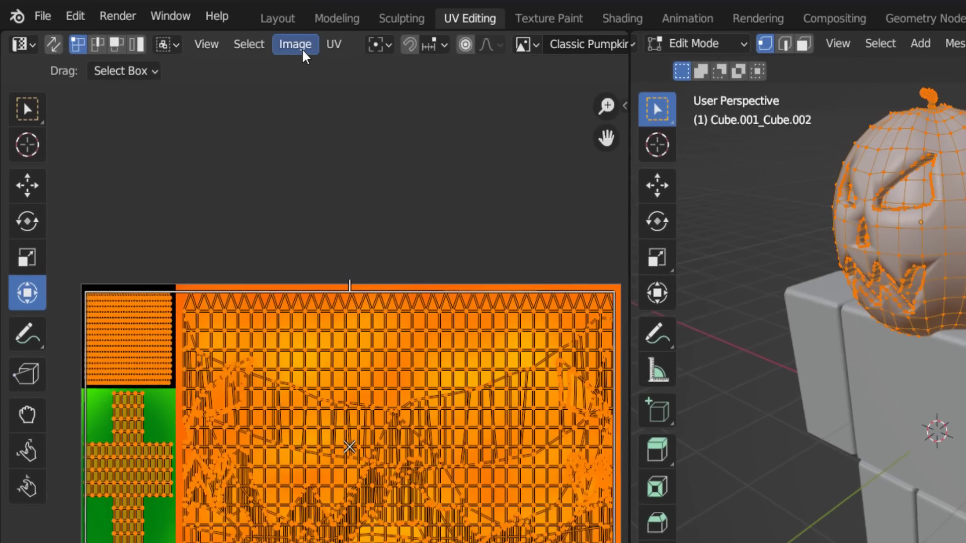
{"action": "left_click", "coordinate": [293, 45]}
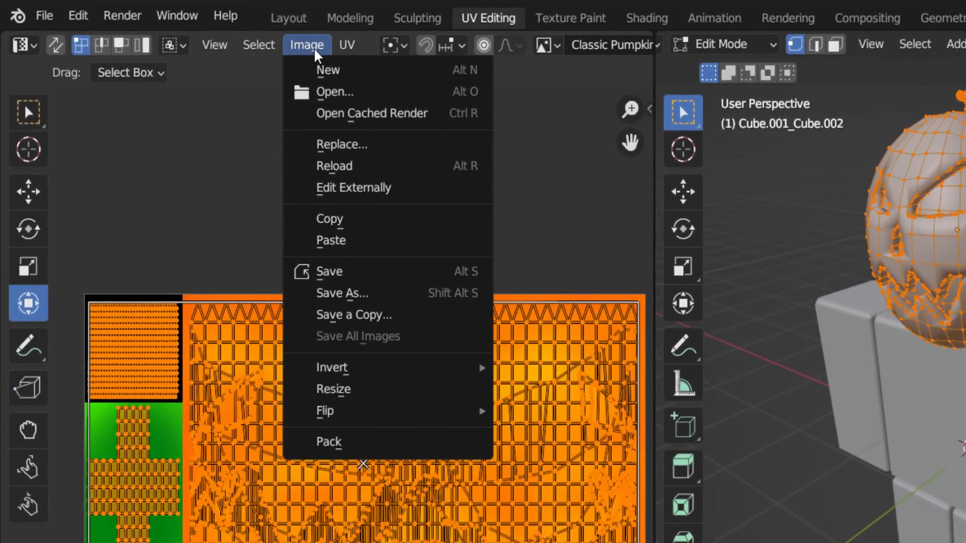
{"action": "left_click", "coordinate": [377, 308]}
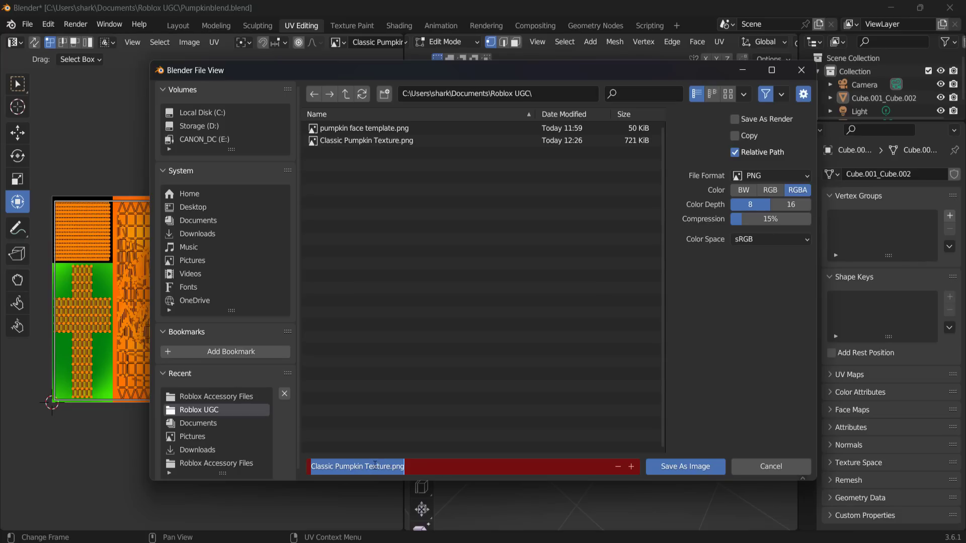
{"action": "type", "text": "V2"}
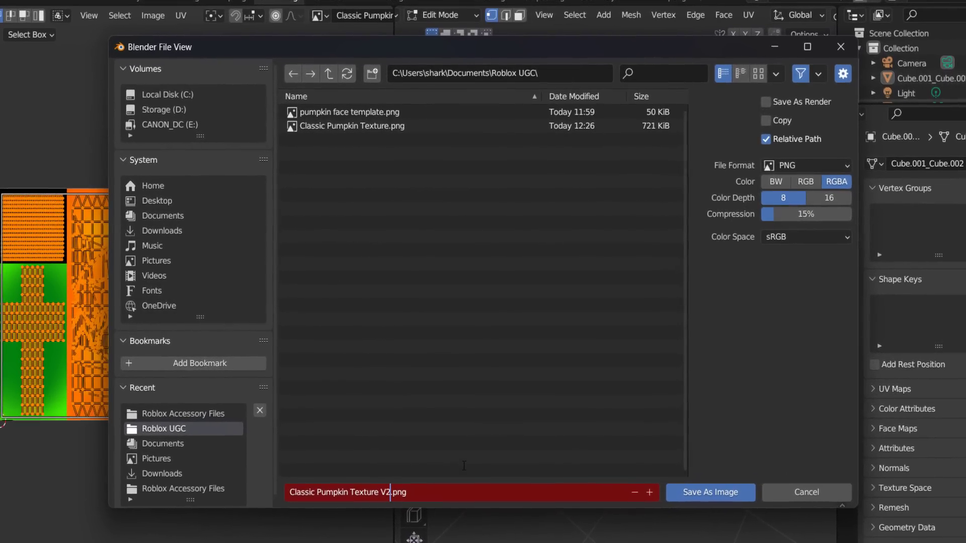
{"action": "left_click", "coordinate": [711, 492]}
{"action": "left_click", "coordinate": [711, 492]}
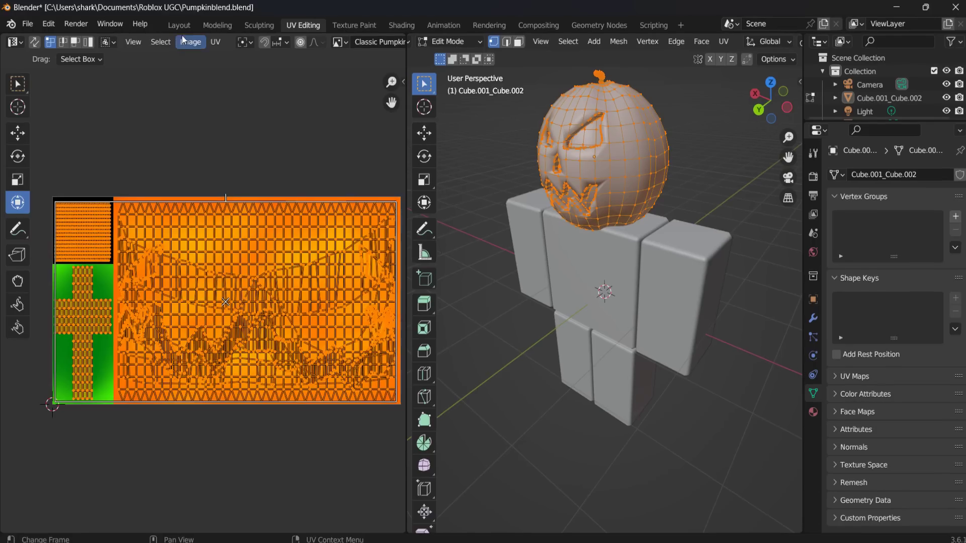
In the Layout workspace, delete the avatar dummy mesh so that only the pumpkin model is left in place
{"action": "left_click", "coordinate": [194, 17]}
{"action": "left_click", "coordinate": [524, 369]}
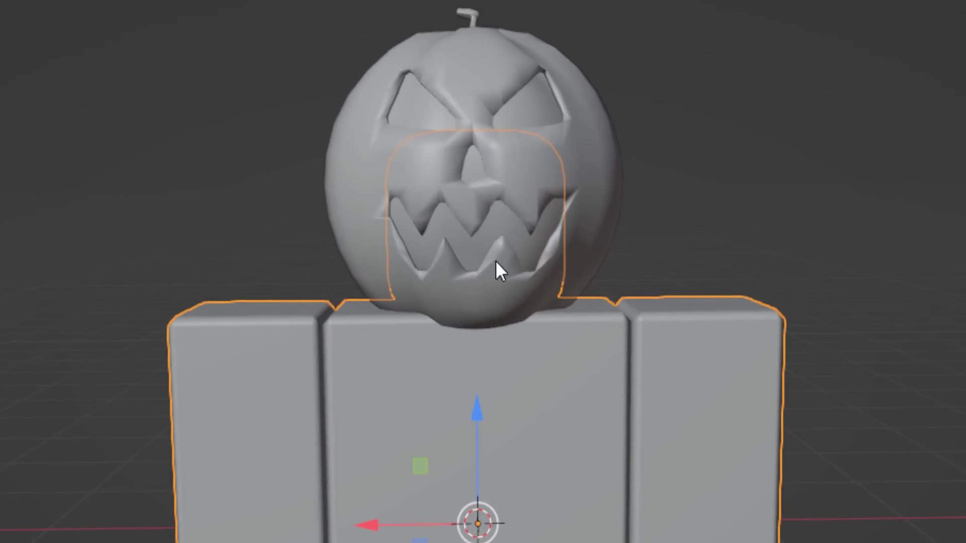
{"action": "middle_click_drag", "start_coordinate": [496, 262], "coordinate": [804, 364]}
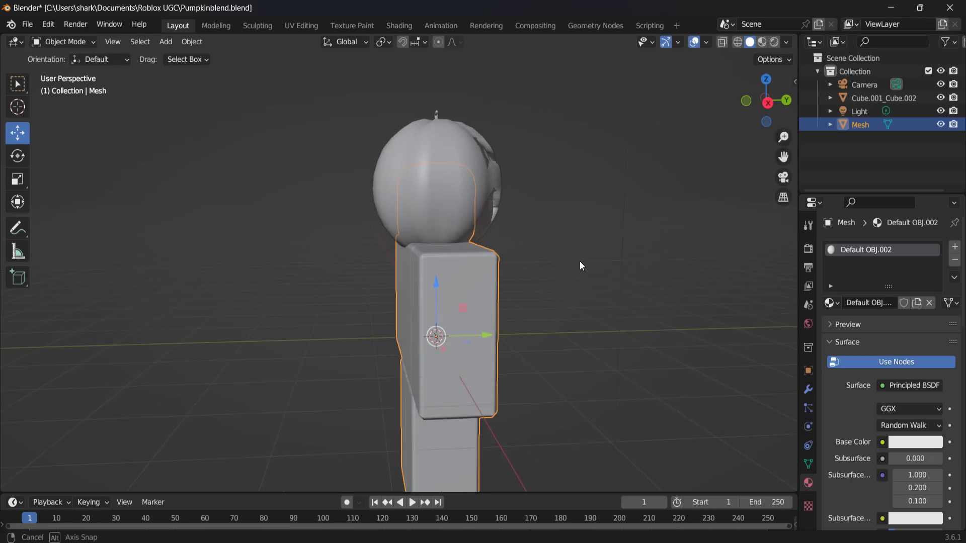
{"action": "middle_click_drag", "start_coordinate": [579, 261], "coordinate": [424, 261]}
{"action": "key", "text": "Delete"}
{"action": "middle_click_drag", "start_coordinate": [529, 291], "coordinate": [529, 310]}
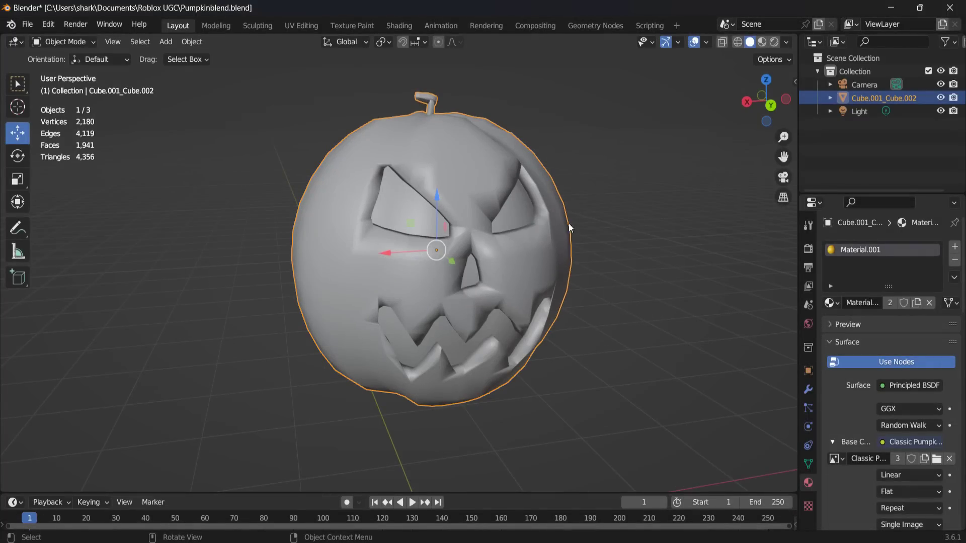
Check the pumpkin's triangle count in the viewport statistics overlay
{"action": "middle_click_drag", "start_coordinate": [649, 237], "coordinate": [552, 217]}
{"action": "scroll", "coordinate": [705, 119], "scroll_direction": "up", "scroll_amount": 2}
{"action": "left_click", "coordinate": [657, 116]}
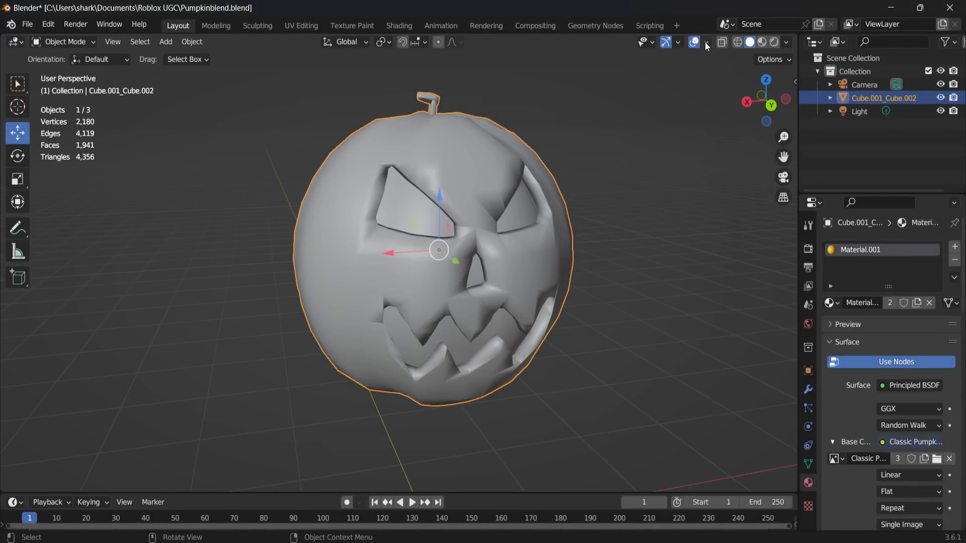
{"action": "left_click", "coordinate": [705, 41]}
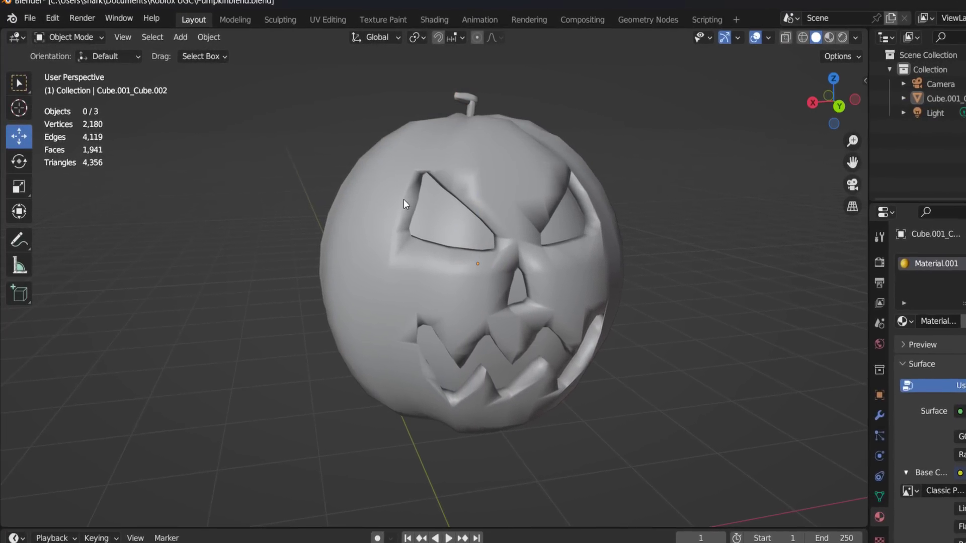
Reduce the whole pumpkin mesh to 3,920 triangles with Decimate Geometry in Edit Mode
{"action": "left_click", "coordinate": [400, 201]}
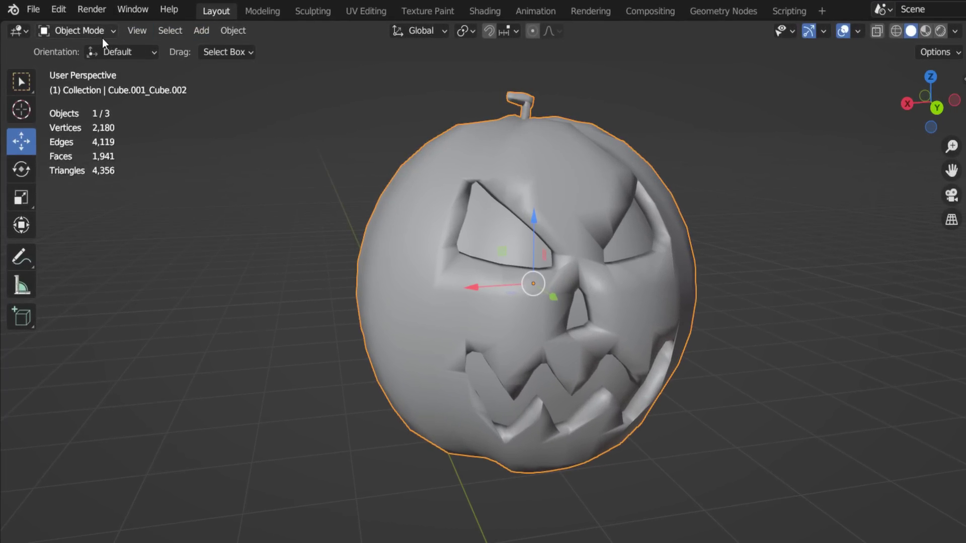
{"action": "left_click", "coordinate": [118, 67]}
{"action": "left_click", "coordinate": [278, 35]}
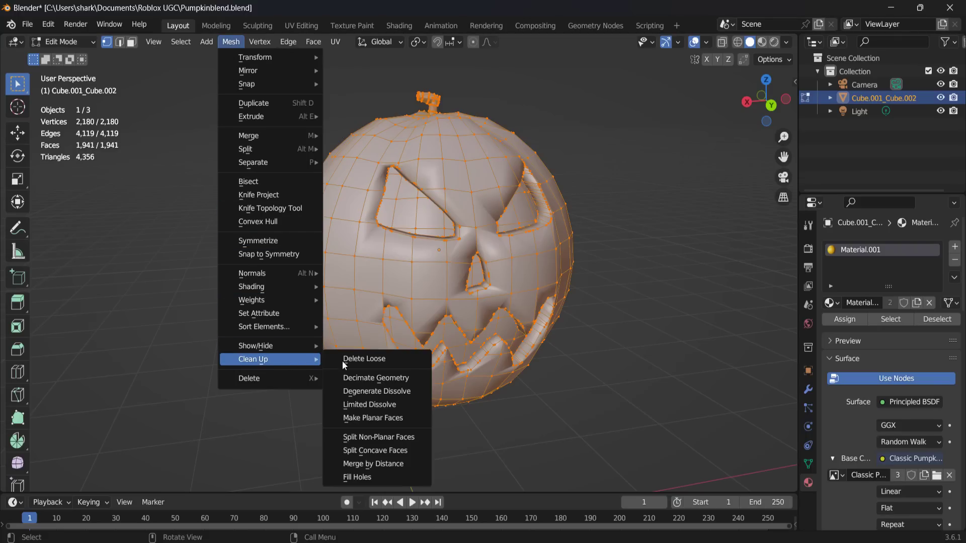
{"action": "left_click", "coordinate": [392, 378]}
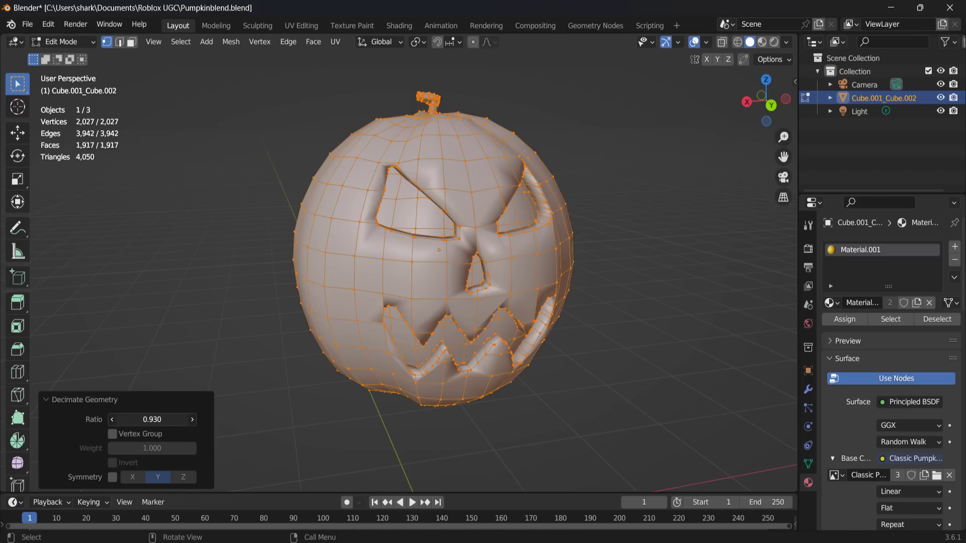
{"action": "left_click_drag", "start_coordinate": [184, 419], "coordinate": [179, 419]}
{"action": "left_click", "coordinate": [205, 311]}
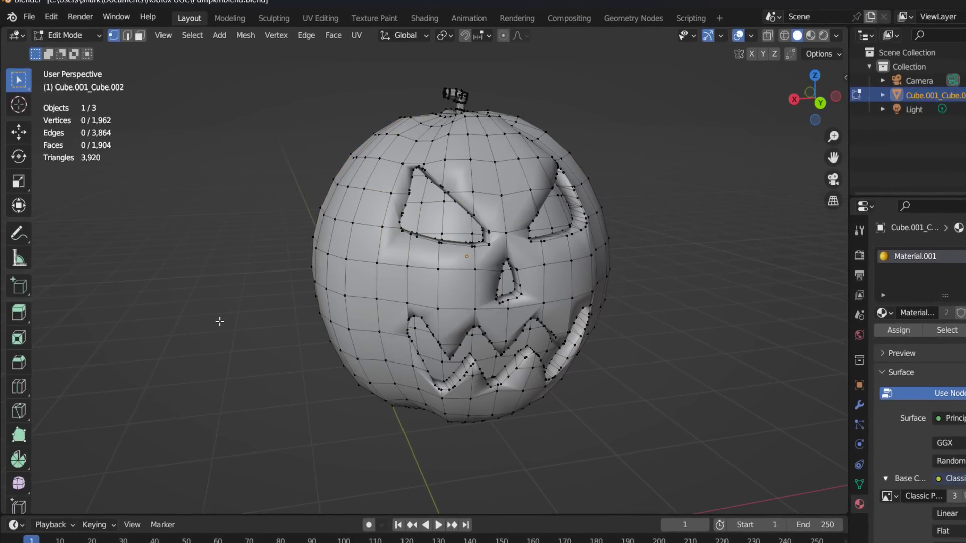
Return the decimated pumpkin to Object Mode and inspect its carved face and silhouette for damage
{"action": "middle_click_drag", "start_coordinate": [575, 320], "coordinate": [550, 323]}
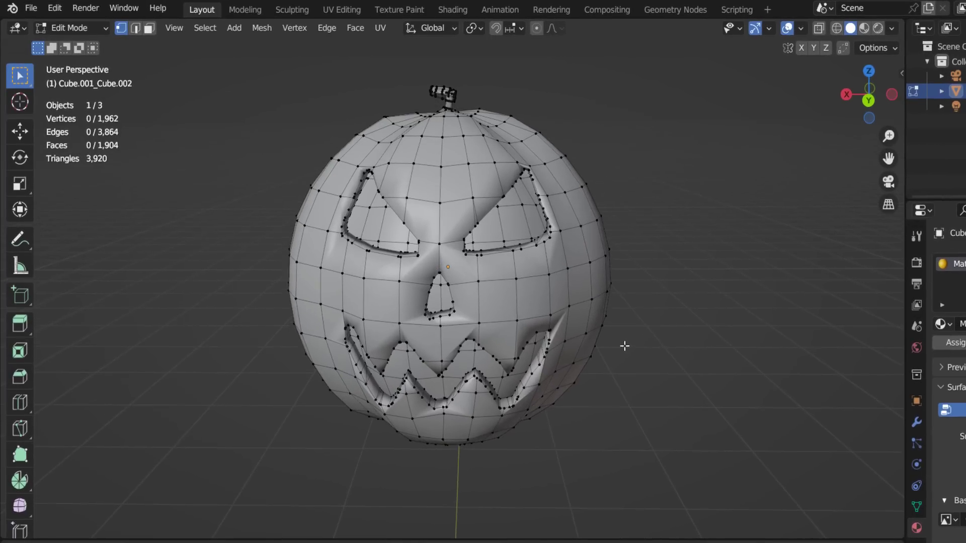
{"action": "middle_click_drag", "start_coordinate": [624, 346], "coordinate": [636, 346]}
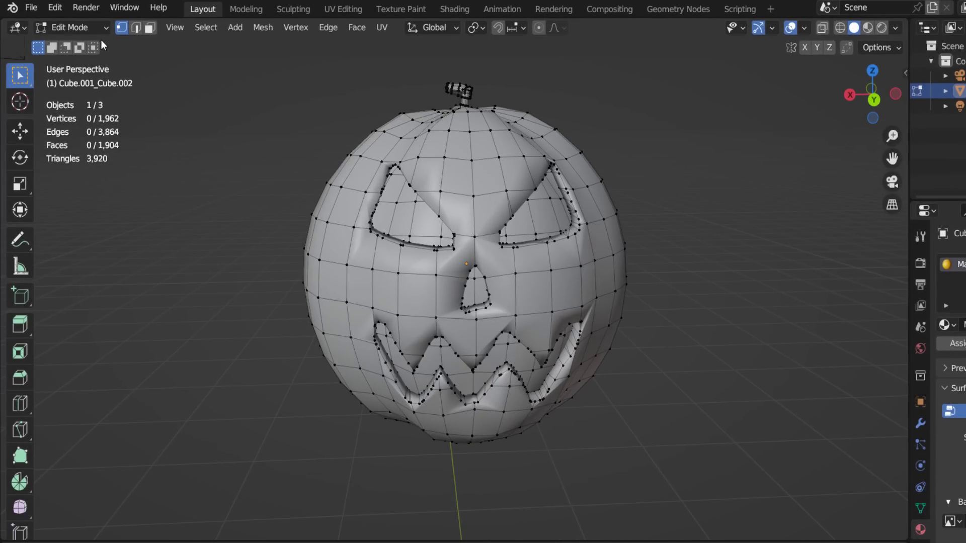
{"action": "left_click", "coordinate": [86, 30]}
{"action": "left_click", "coordinate": [86, 43]}
{"action": "left_click", "coordinate": [167, 170]}
{"action": "middle_click_drag", "start_coordinate": [194, 196], "coordinate": [253, 258]}
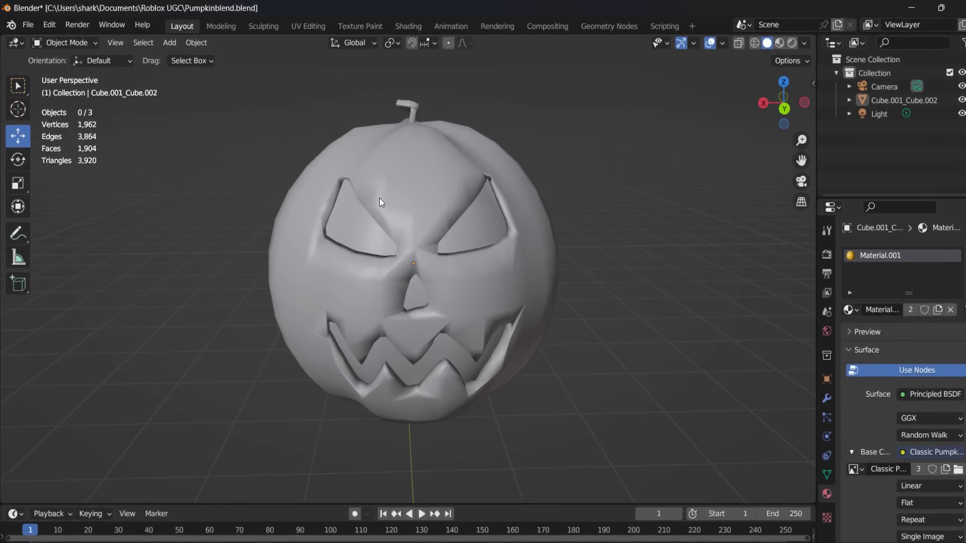
{"action": "middle_click_drag", "start_coordinate": [380, 201], "coordinate": [434, 203]}
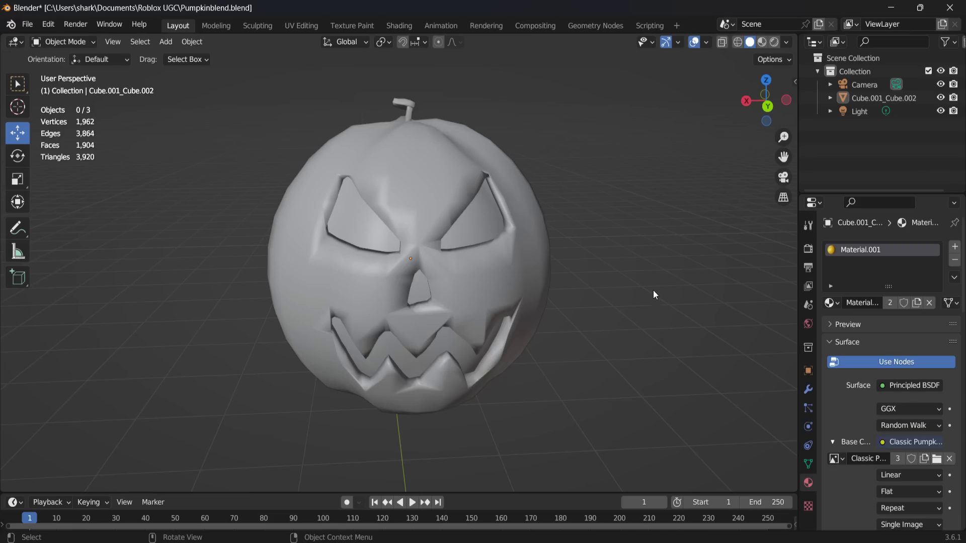
{"action": "scroll", "coordinate": [649, 282], "scroll_direction": "up", "scroll_amount": 4}
{"action": "scroll", "coordinate": [635, 272], "scroll_direction": "down", "scroll_amount": 4}
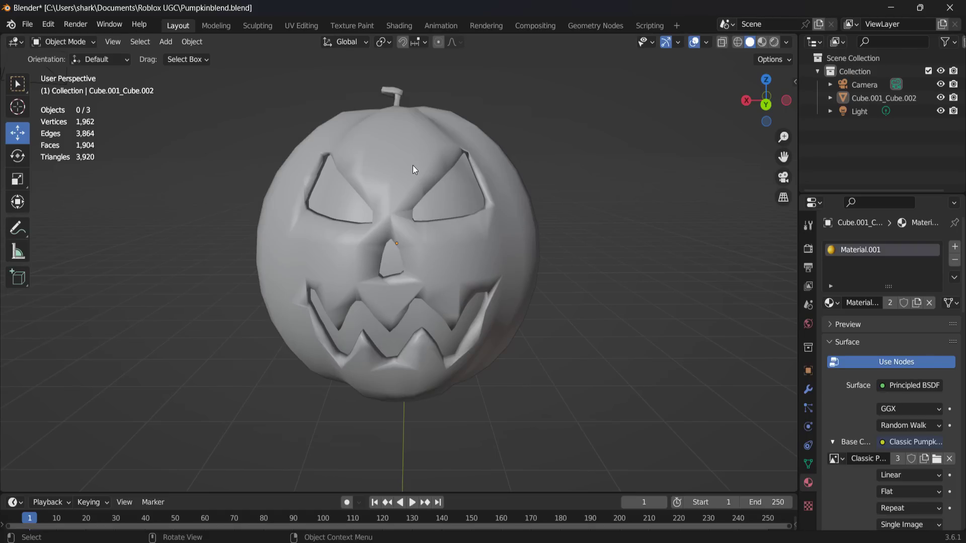
Export the pumpkin as a legacy Wavefront OBJ named FULL PUMPKIN 2.obj in the Roblox UGC folder
{"action": "left_click", "coordinate": [400, 161]}
{"action": "left_click", "coordinate": [27, 25]}
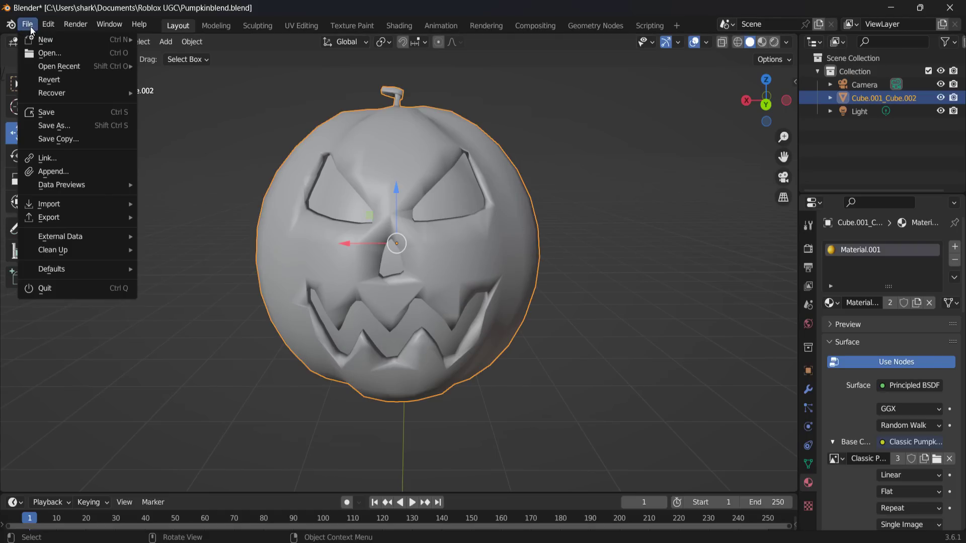
{"action": "mouse_move", "coordinate": [74, 214]}
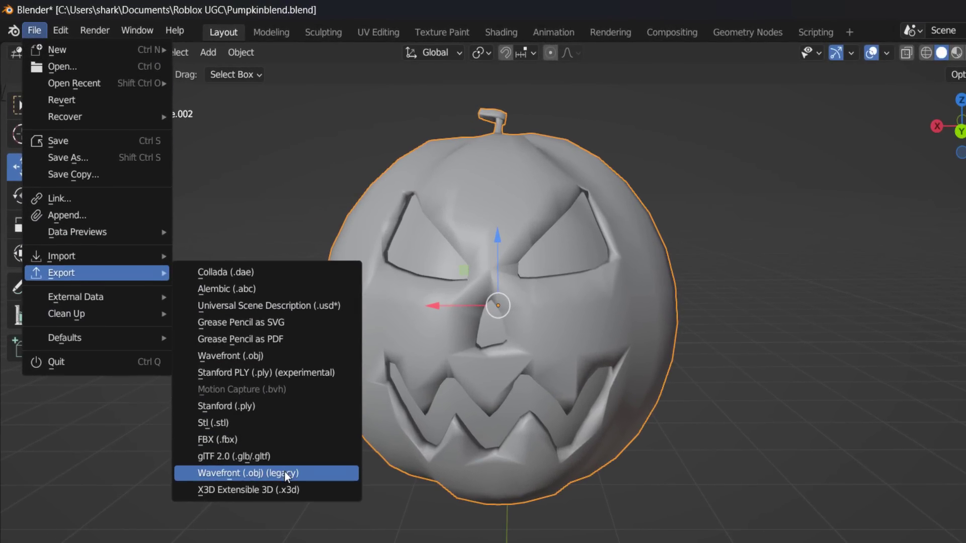
{"action": "left_click", "coordinate": [284, 476]}
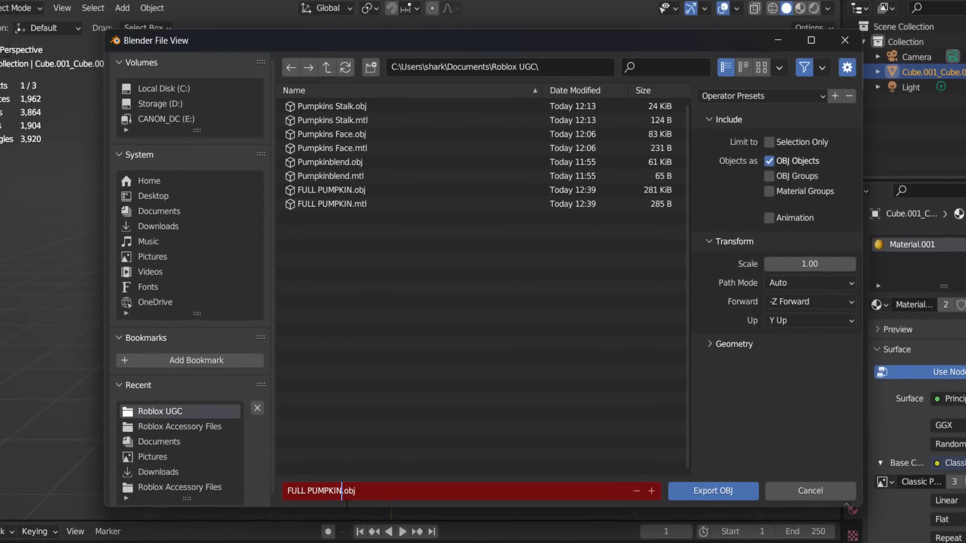
{"action": "type", "text": "2"}
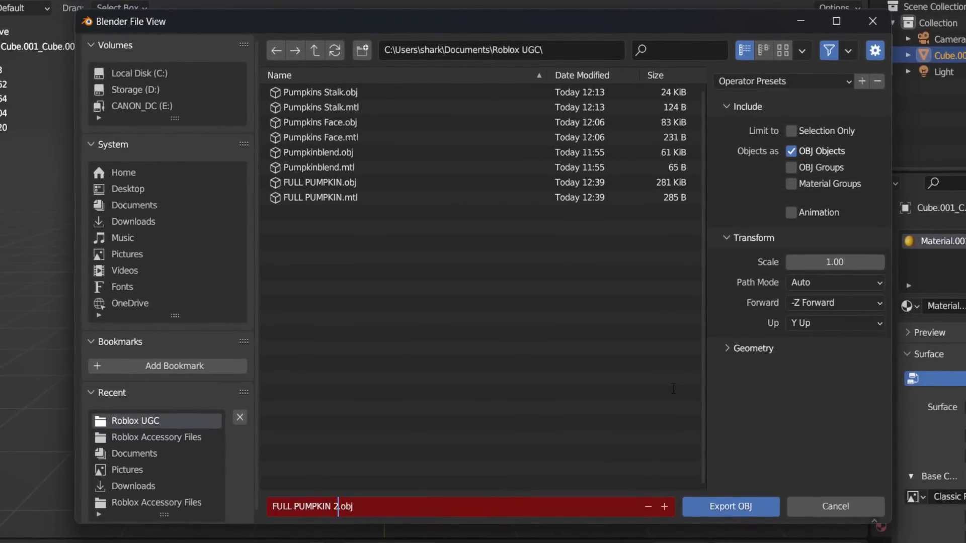
{"action": "left_click", "coordinate": [731, 507]}
{"action": "left_click", "coordinate": [732, 508]}
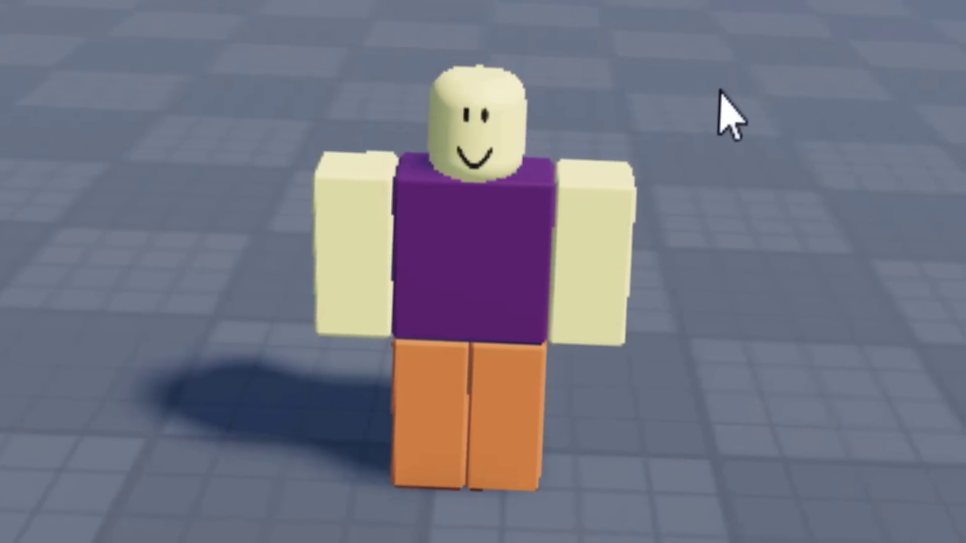
Switch to Roblox Studio and look over the blocky dummy avatar in the game scene
{"action": "left_click", "coordinate": [629, 267]}
{"action": "scroll", "coordinate": [629, 267], "scroll_direction": "up", "scroll_amount": 5}
{"action": "scroll", "coordinate": [629, 267], "scroll_direction": "down", "scroll_amount": 5}
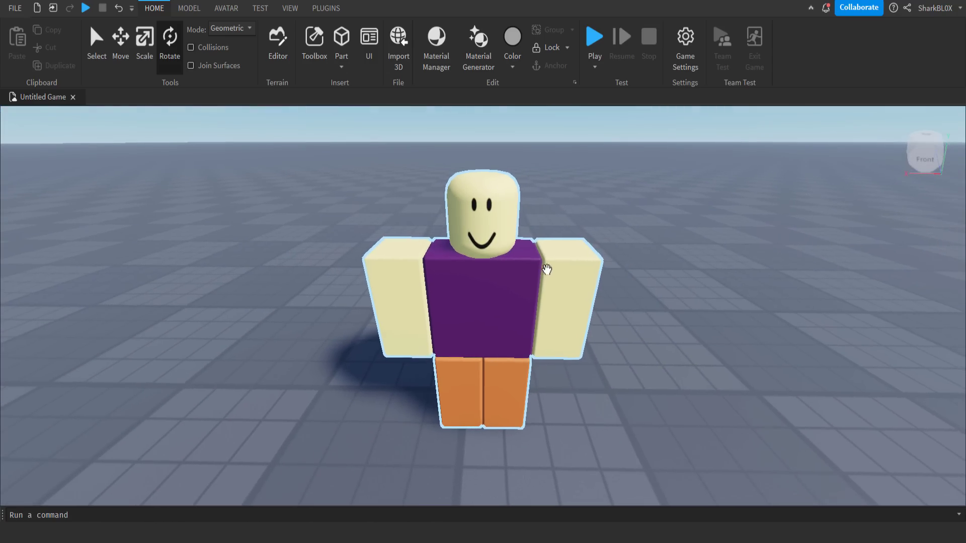
Spawn the preset user's character into the scene with the Load Character Pro plugin
{"action": "left_click", "coordinate": [326, 8]}
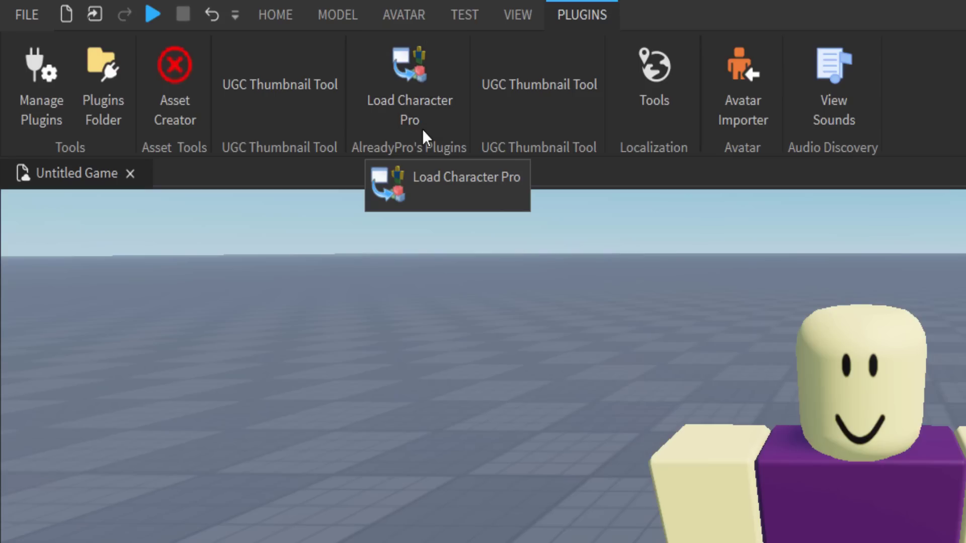
{"action": "left_click", "coordinate": [233, 70]}
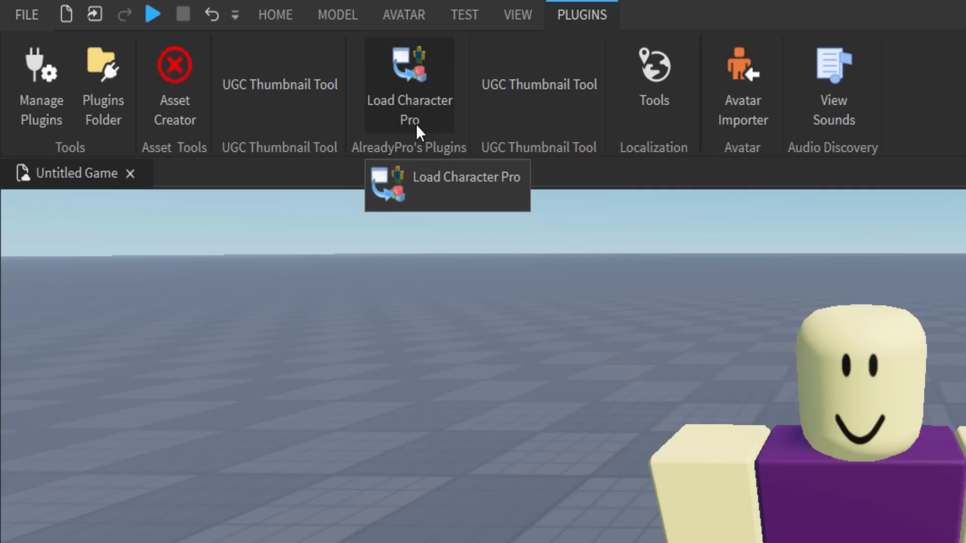
{"action": "left_click", "coordinate": [416, 116]}
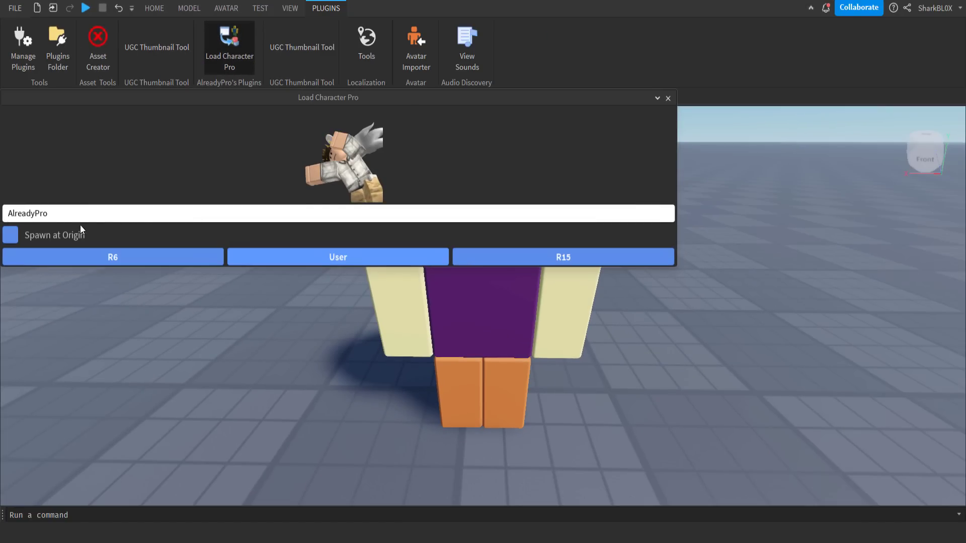
{"action": "left_click", "coordinate": [669, 99]}
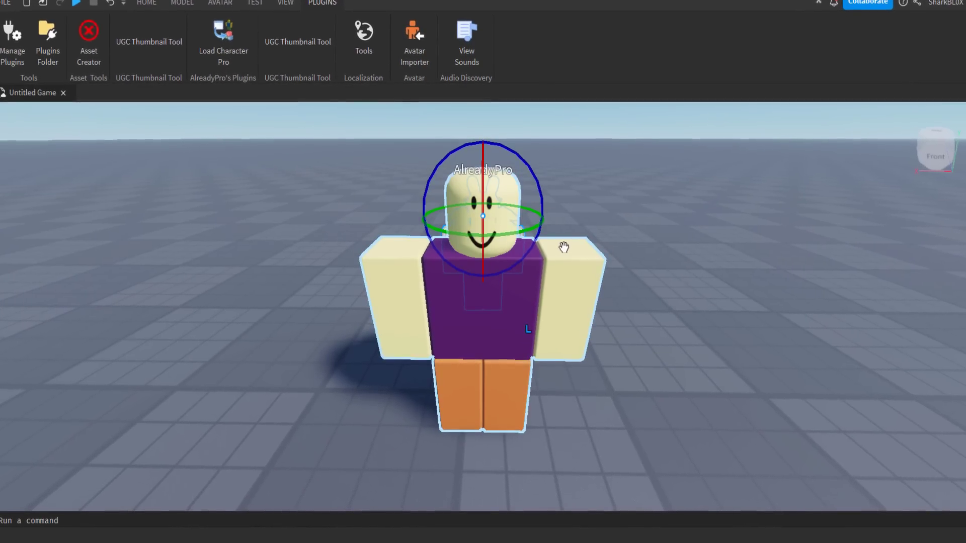
Move the spawned character out in front of the dummy avatar and delete it
{"action": "left_click", "coordinate": [154, 8]}
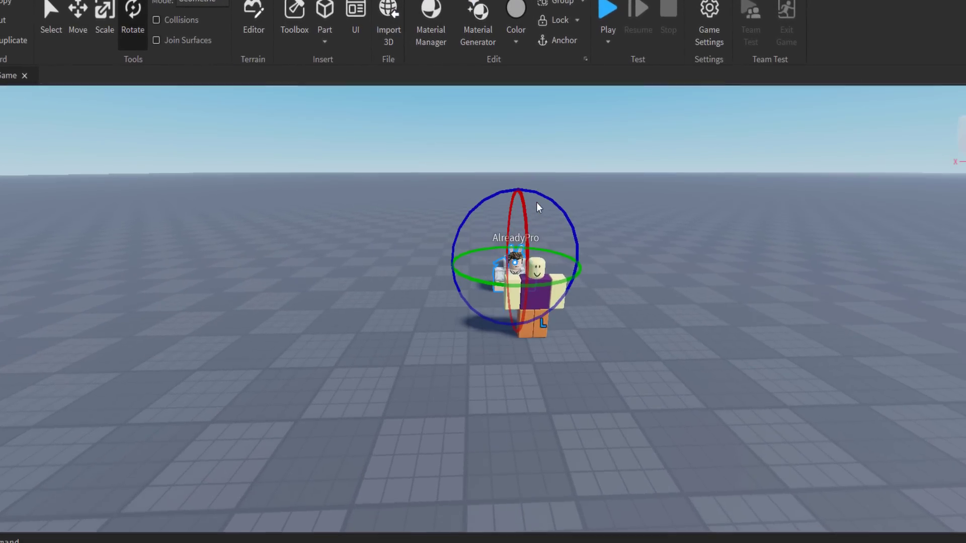
{"action": "key", "text": "ctrl+2"}
{"action": "scroll", "coordinate": [442, 235], "scroll_direction": "up", "scroll_amount": 5}
{"action": "left_click_drag", "start_coordinate": [471, 292], "coordinate": [615, 417]}
{"action": "left_click_drag", "start_coordinate": [476, 385], "coordinate": [311, 417]}
{"action": "right_click_drag", "start_coordinate": [660, 388], "coordinate": [660, 385]}
{"action": "key", "text": "d"}
{"action": "key", "text": "a"}
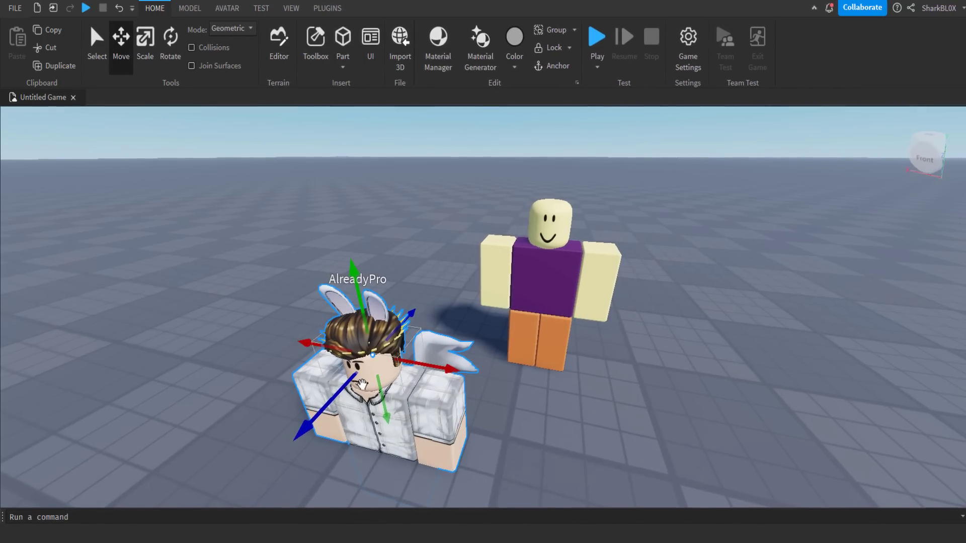
{"action": "key", "text": "Delete"}
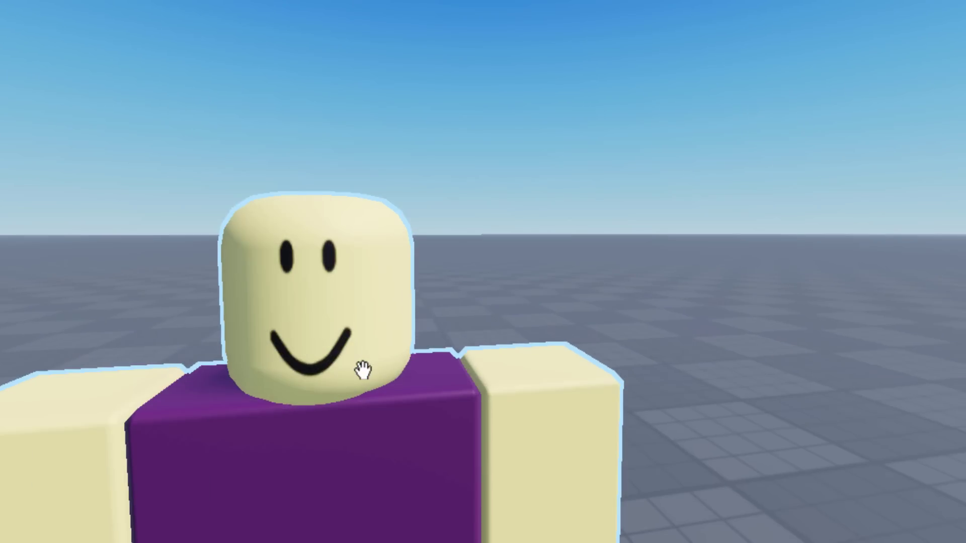
Insert a MeshPart into the scene and move it onto the ground beside the dummy avatar
{"action": "key", "text": "s"}
{"action": "right_click_drag", "start_coordinate": [364, 371], "coordinate": [363, 371]}
{"action": "key", "text": "w"}
{"action": "key", "text": "s"}
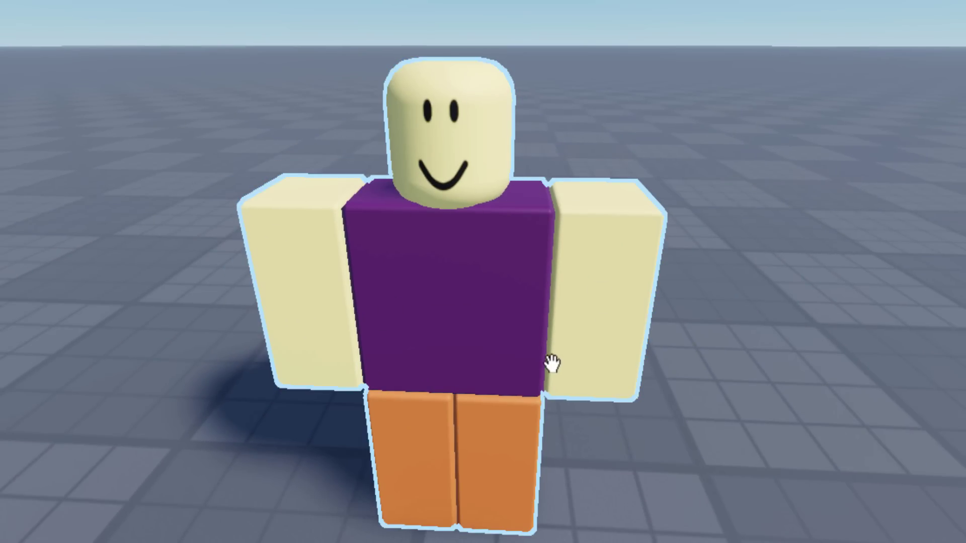
{"action": "right_click", "coordinate": [342, 222]}
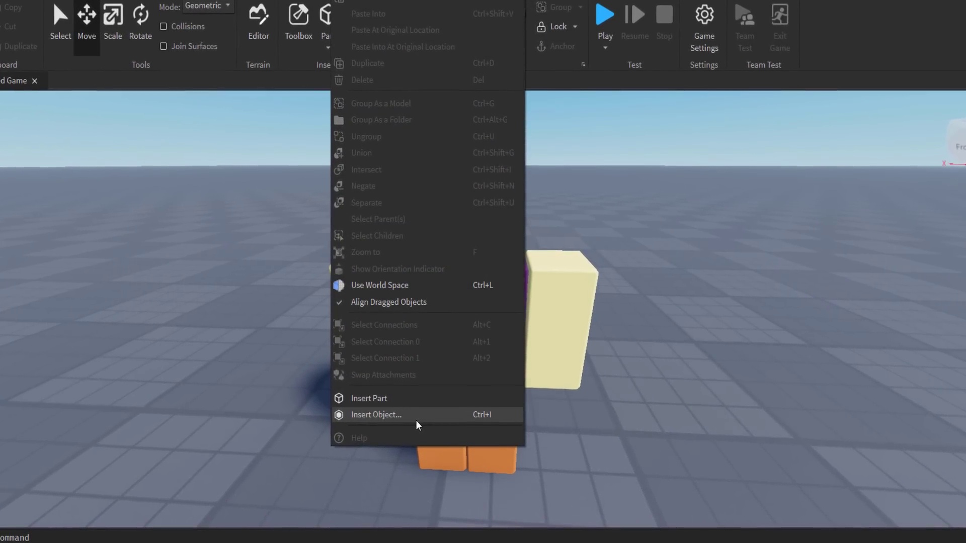
{"action": "left_click", "coordinate": [415, 417]}
{"action": "type", "text": "me"}
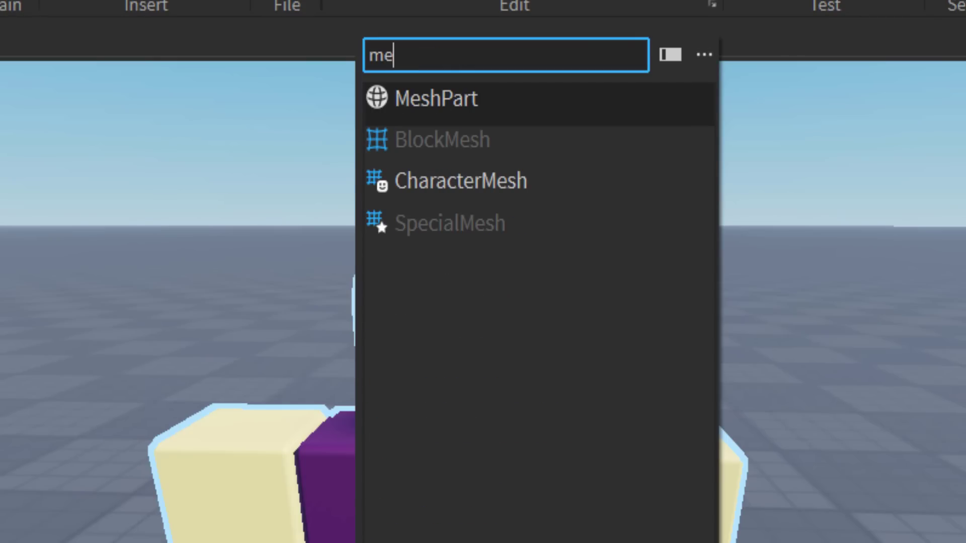
{"action": "type", "text": "sh"}
{"action": "left_click", "coordinate": [464, 104]}
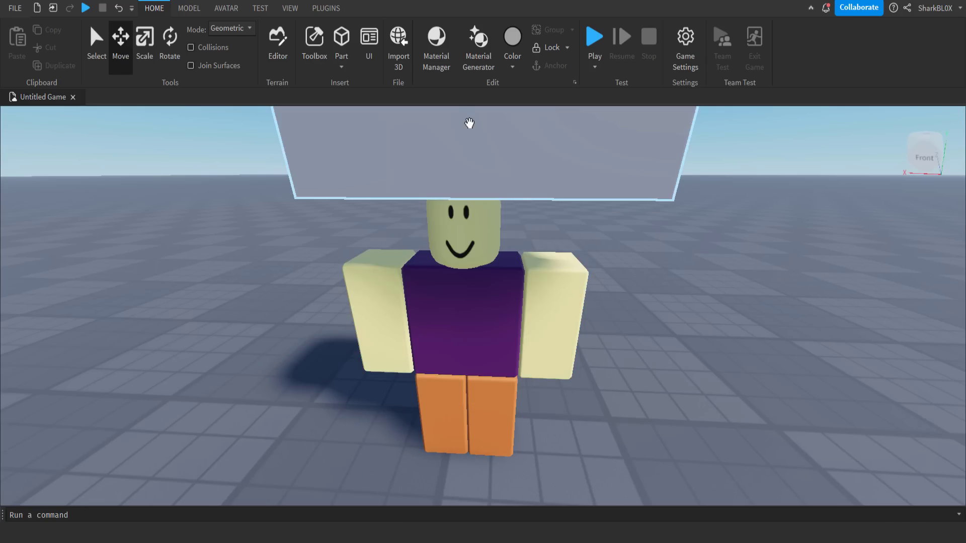
{"action": "left_click_drag", "start_coordinate": [465, 88], "coordinate": [125, 542]}
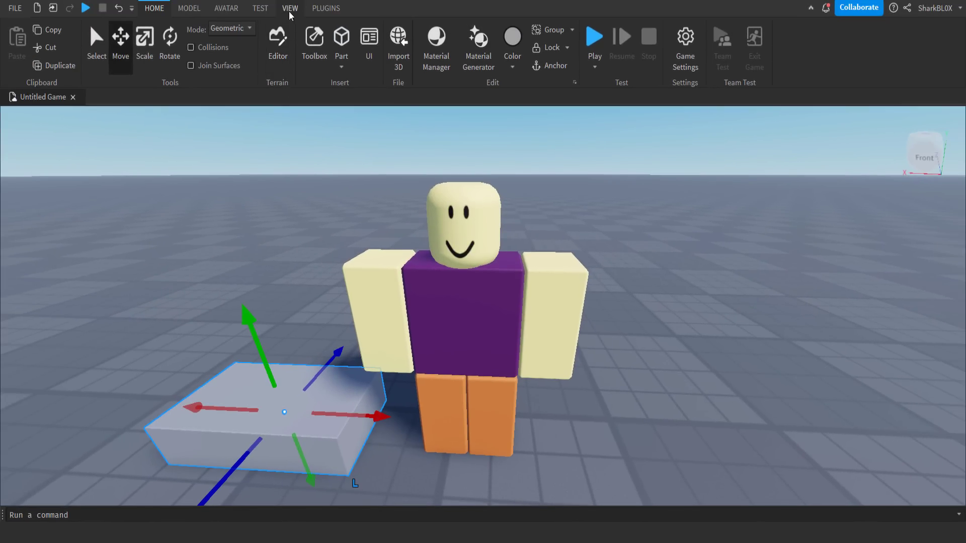
Load FULL PUMPKIN 3.obj as the MeshPart's mesh, declining to move it to the file's stored location
{"action": "left_click", "coordinate": [291, 11]}
{"action": "left_click", "coordinate": [59, 52]}
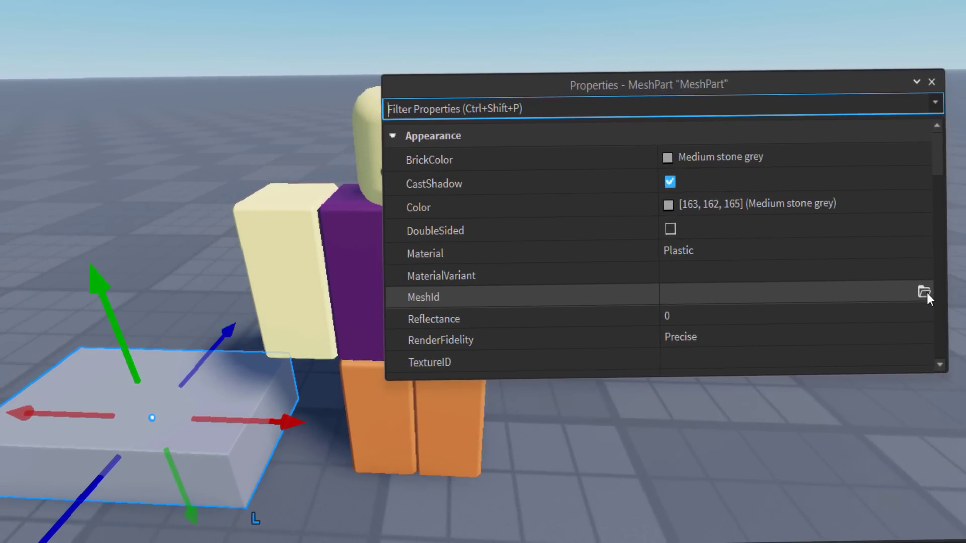
{"action": "left_click", "coordinate": [924, 293]}
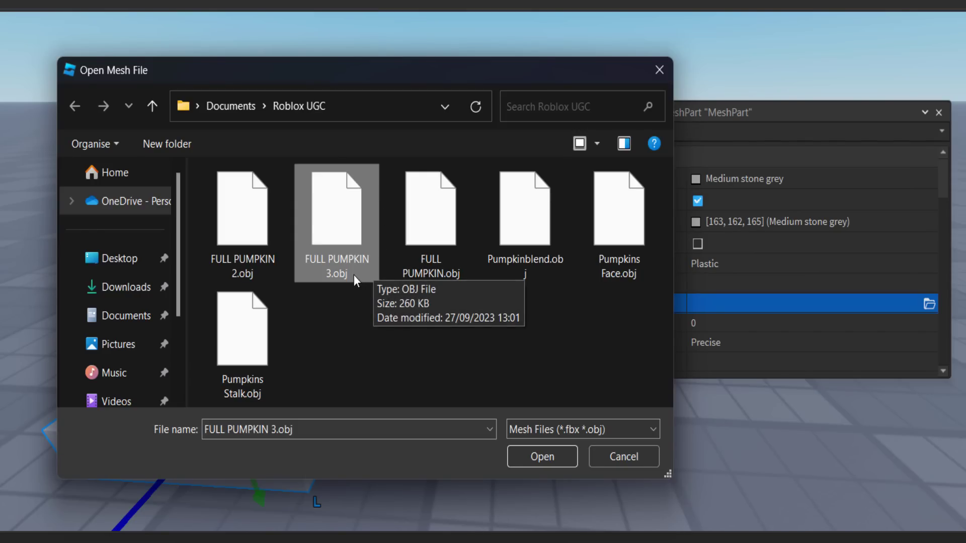
{"action": "left_click", "coordinate": [542, 457]}
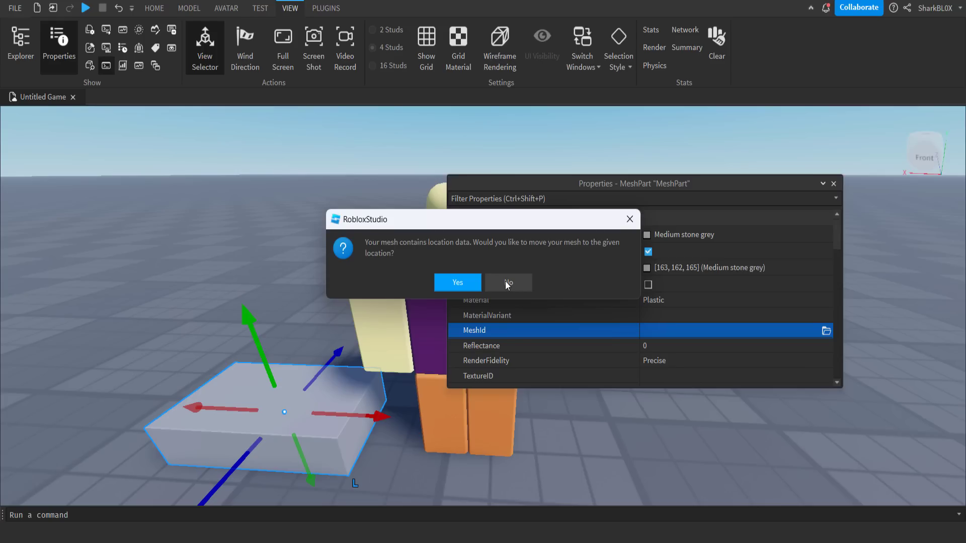
{"action": "left_click", "coordinate": [505, 281]}
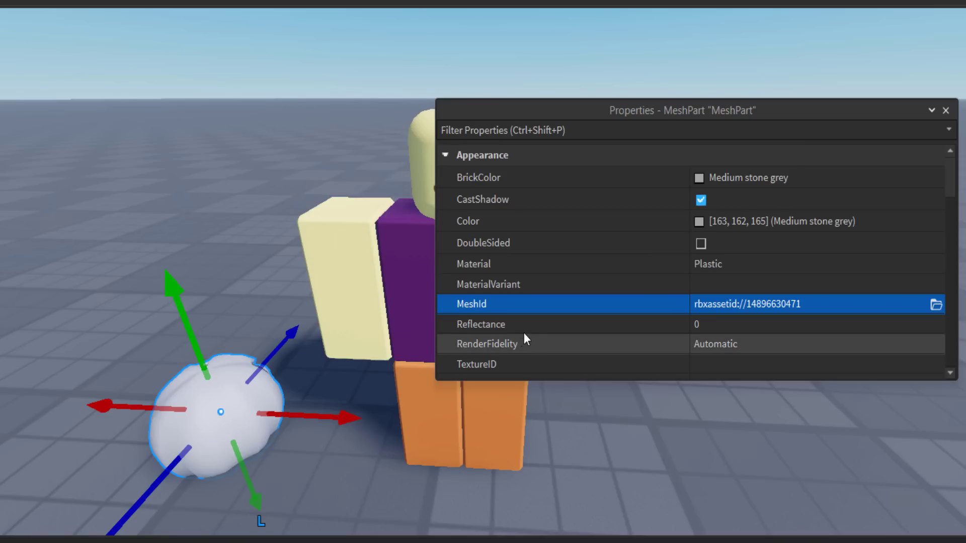
Upload Classic Pumpkin Texture mapped.png as a new image and use it as the pumpkin mesh's texture
{"action": "scroll", "coordinate": [534, 319], "scroll_direction": "down", "scroll_amount": 1}
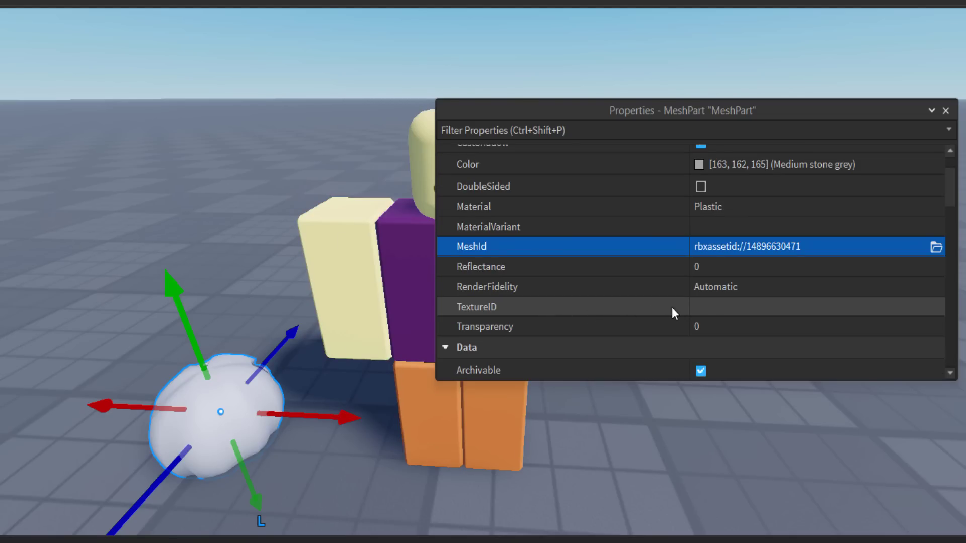
{"action": "left_click", "coordinate": [710, 307]}
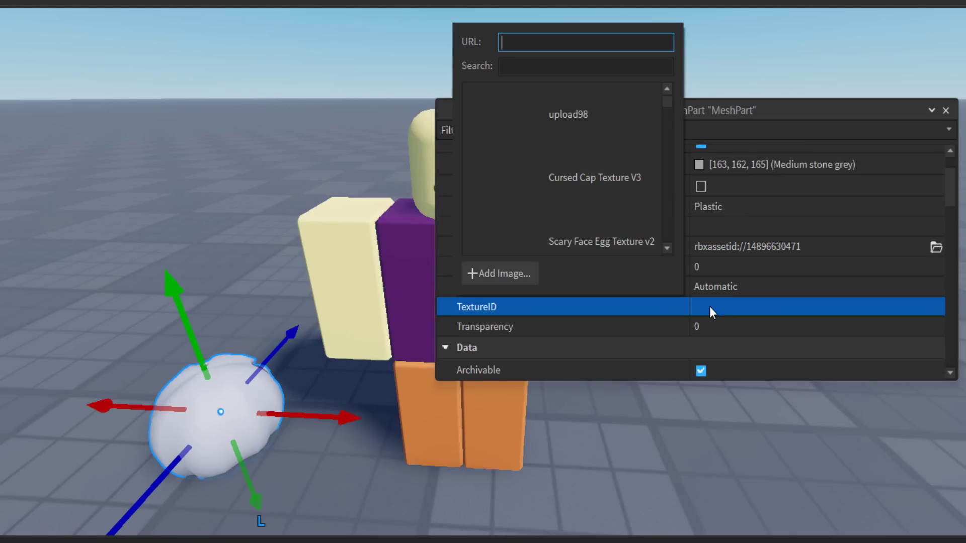
{"action": "left_click", "coordinate": [520, 276]}
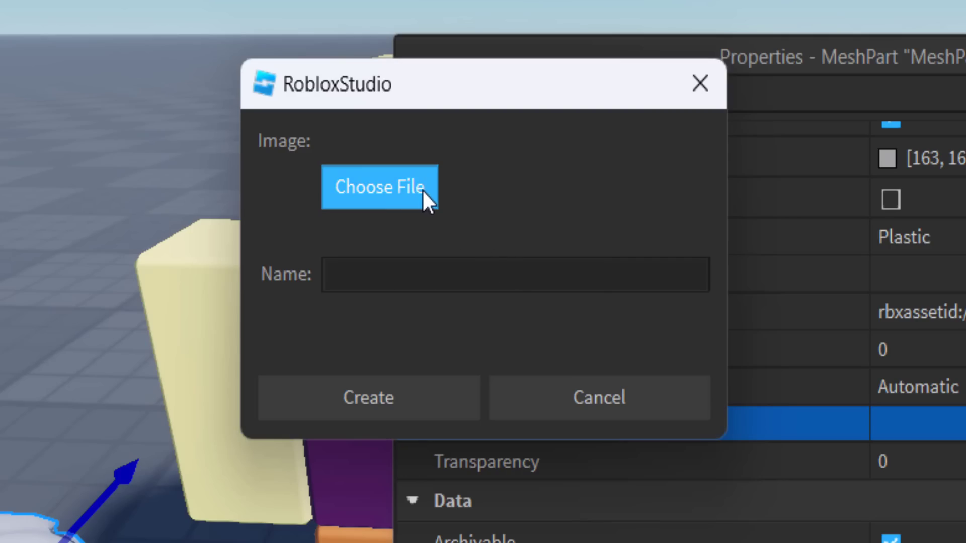
{"action": "left_click", "coordinate": [421, 190]}
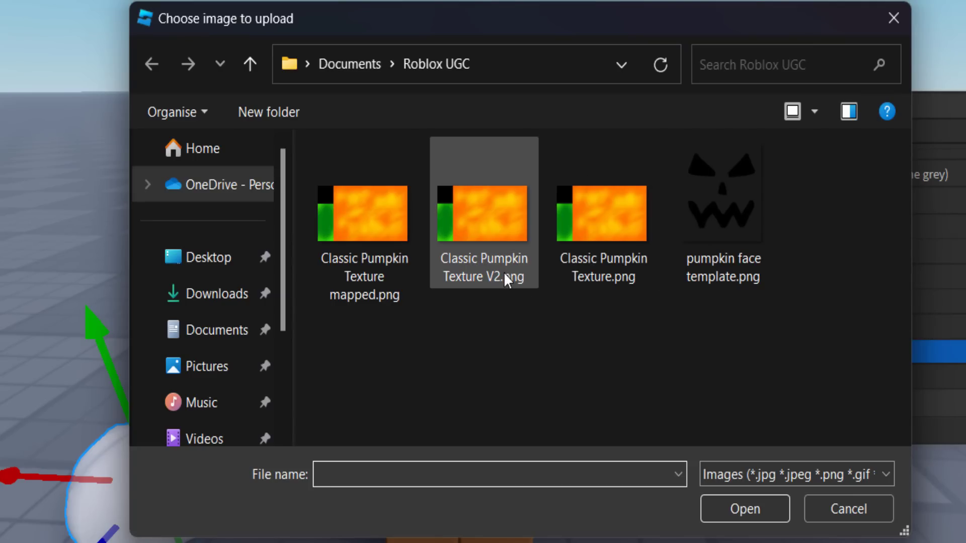
{"action": "left_click", "coordinate": [503, 272]}
{"action": "left_click", "coordinate": [404, 266]}
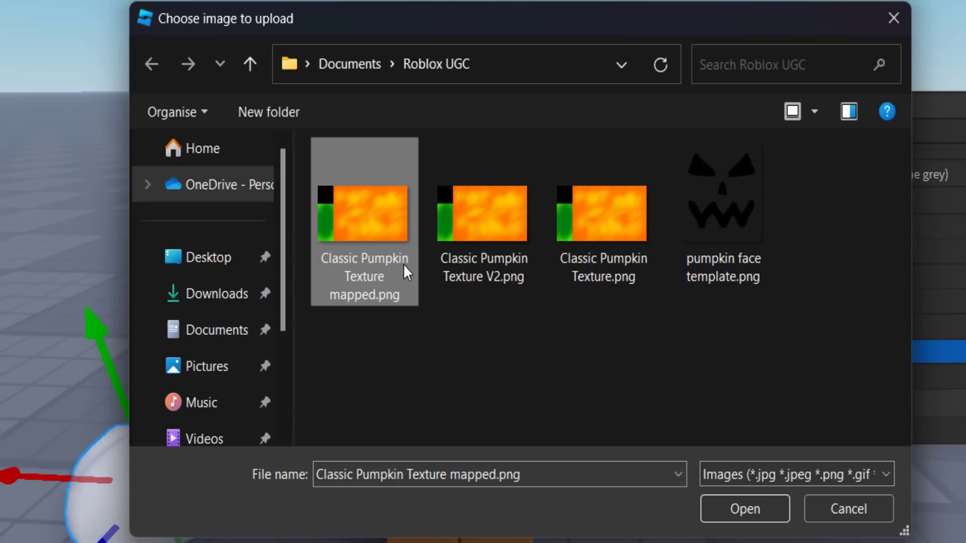
{"action": "left_click", "coordinate": [746, 508]}
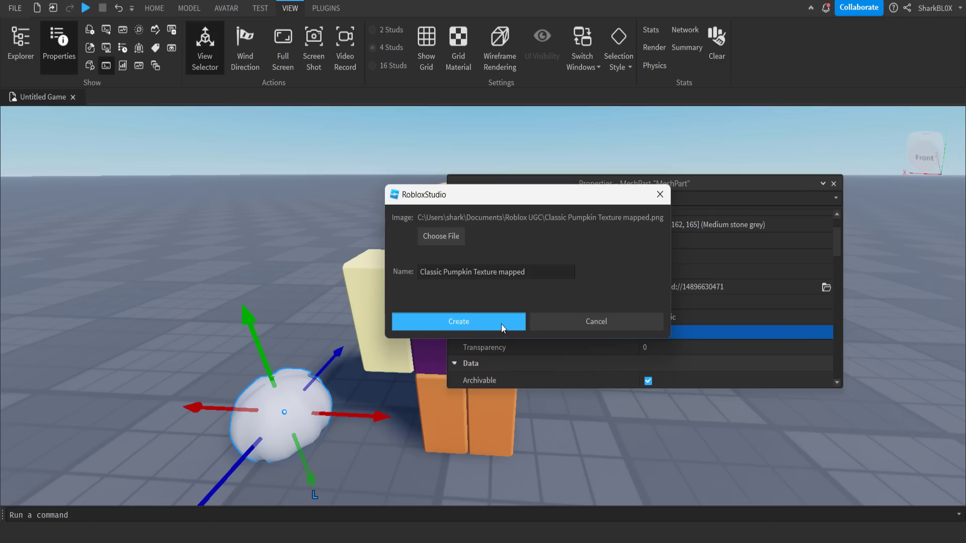
{"action": "left_click", "coordinate": [501, 324]}
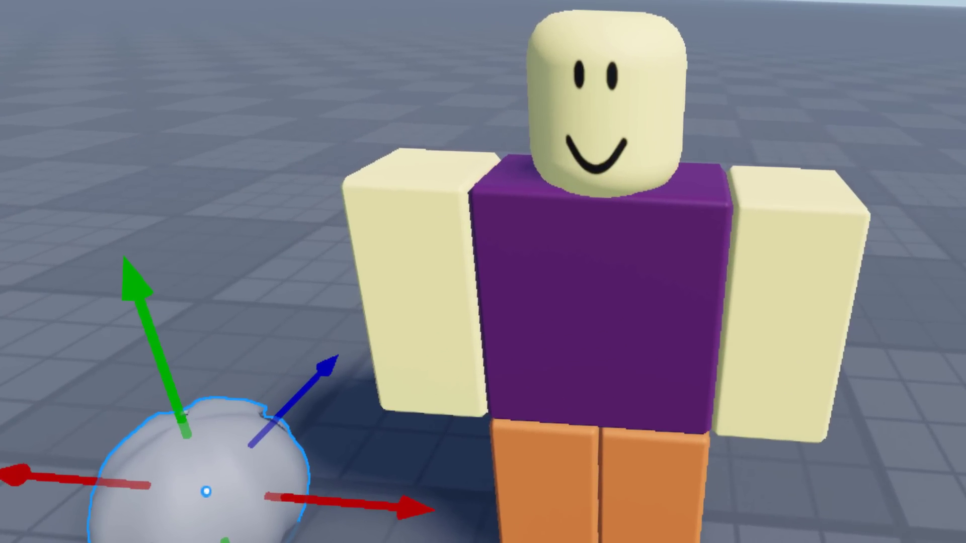
Raise the pumpkin off the ground, turn its carved face forward and examine it up close
{"action": "left_click_drag", "start_coordinate": [233, 279], "coordinate": [272, 262]}
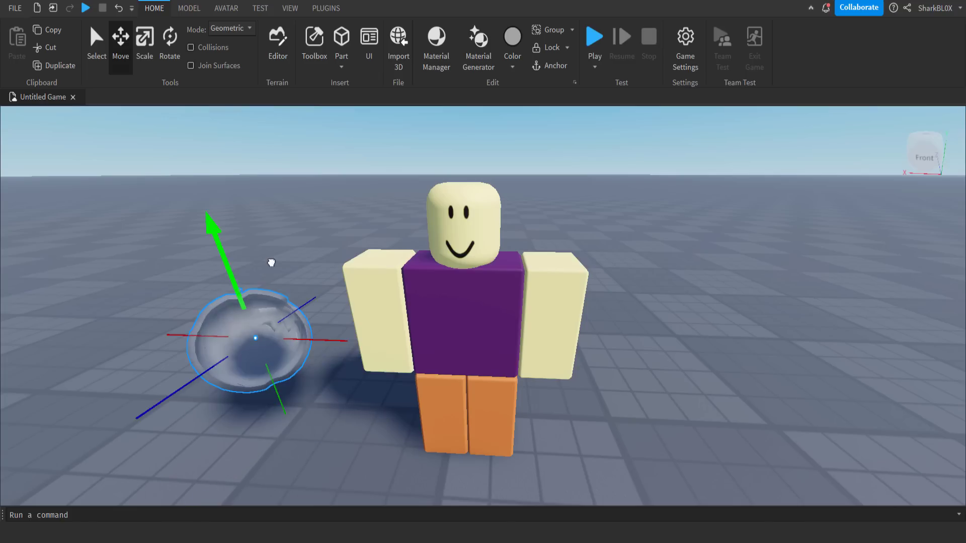
{"action": "left_click", "coordinate": [167, 50]}
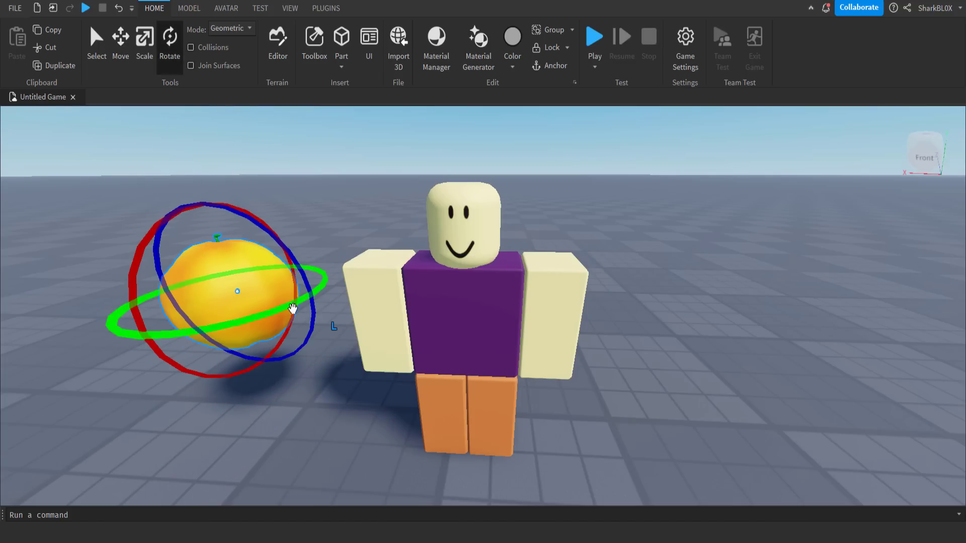
{"action": "left_click_drag", "start_coordinate": [172, 333], "coordinate": [251, 320]}
{"action": "middle_click_drag", "start_coordinate": [417, 314], "coordinate": [421, 279]}
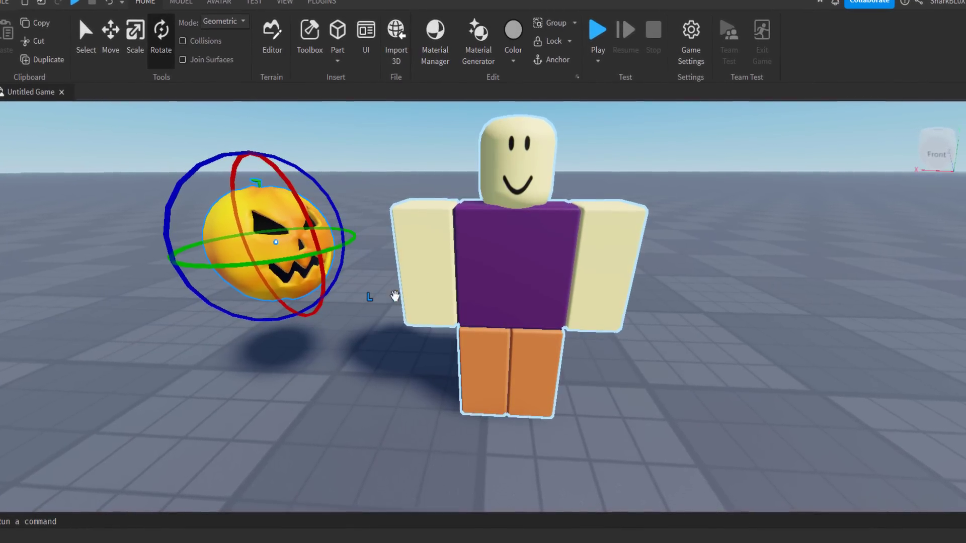
{"action": "right_click_drag", "start_coordinate": [359, 324], "coordinate": [355, 319]}
{"action": "scroll", "coordinate": [354, 318], "scroll_direction": "up", "scroll_amount": 5}
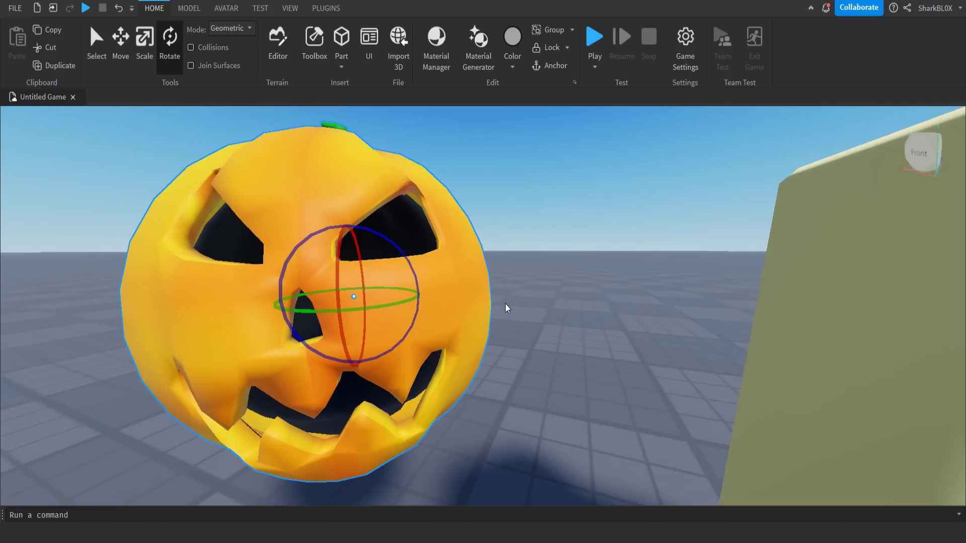
{"action": "right_click_drag", "start_coordinate": [507, 308], "coordinate": [507, 307]}
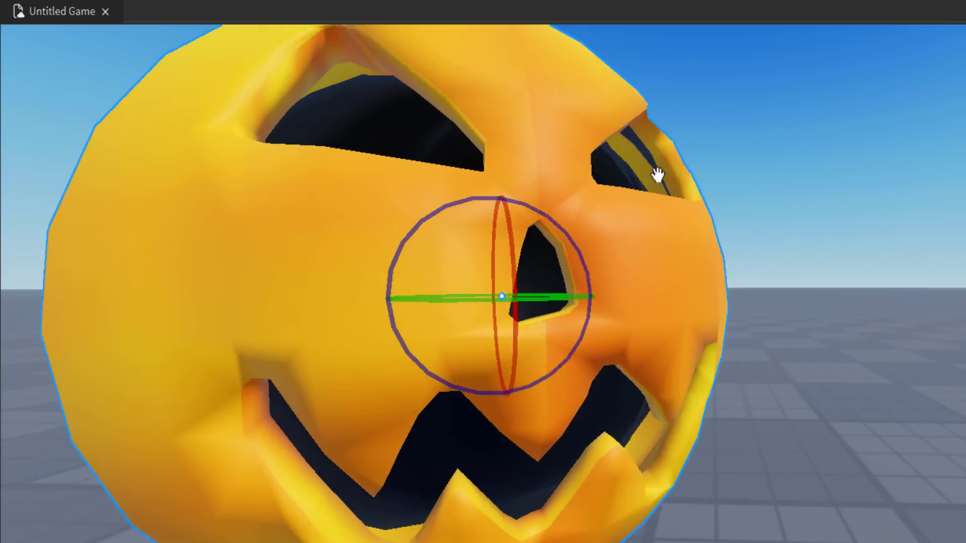
{"action": "scroll", "coordinate": [658, 174], "scroll_direction": "down", "scroll_amount": 10}
{"action": "right_click_drag", "start_coordinate": [498, 274], "coordinate": [500, 275]}
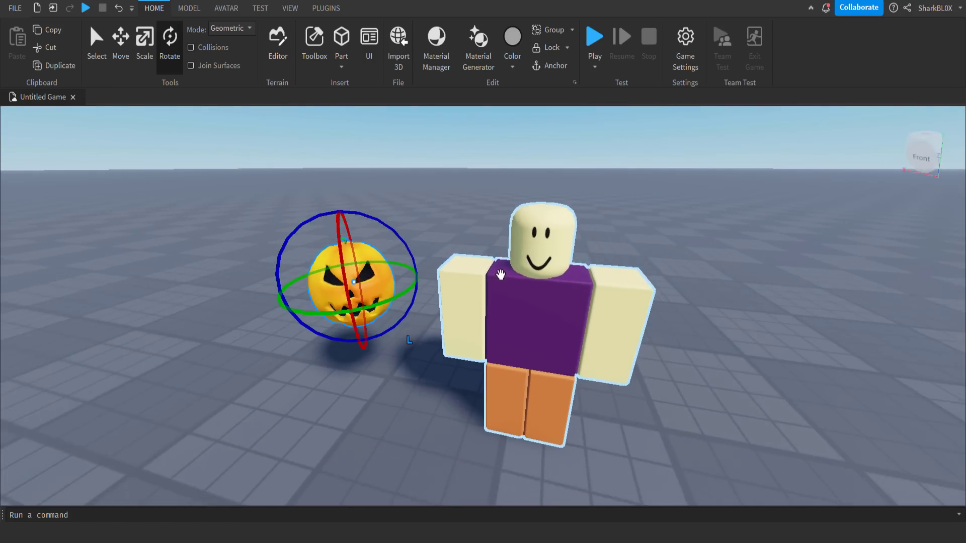
Undo the pumpkin's free rotation and turn it to face forward using 45° rotation snapping
{"action": "left_click", "coordinate": [338, 218]}
{"action": "left_click", "coordinate": [255, 311]}
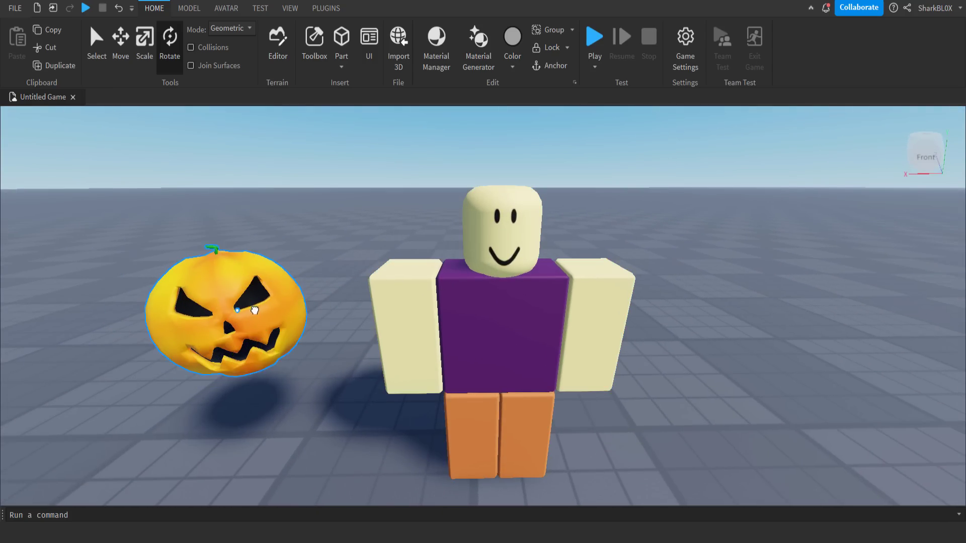
{"action": "right_click_drag", "start_coordinate": [369, 273], "coordinate": [371, 282]}
{"action": "scroll", "coordinate": [371, 280], "scroll_direction": "down", "scroll_amount": 8}
{"action": "scroll", "coordinate": [370, 282], "scroll_direction": "up", "scroll_amount": 6}
{"action": "key", "text": "ctrl+z"}
{"action": "left_click", "coordinate": [189, 8]}
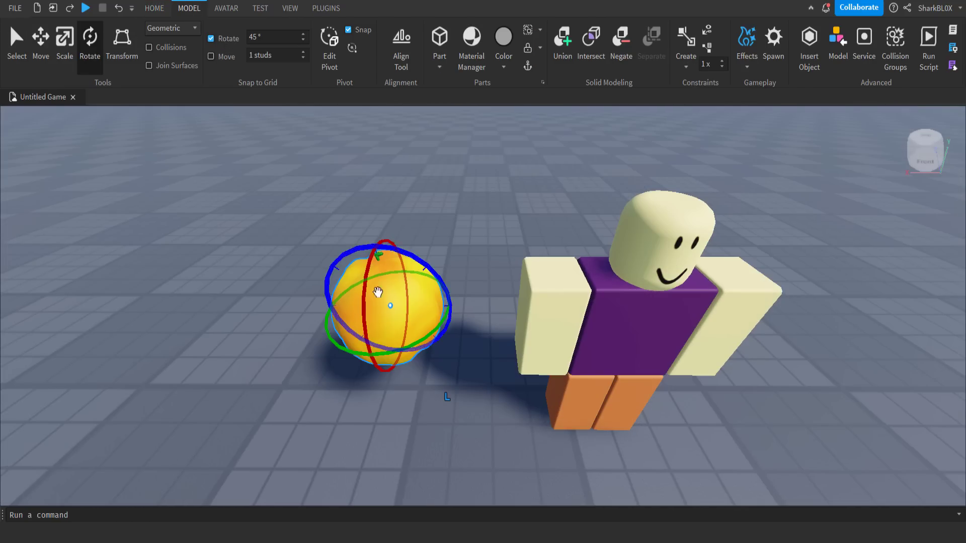
{"action": "left_click_drag", "start_coordinate": [274, 263], "coordinate": [283, 245]}
Select the dummy avatar model and copy its origin position value
{"action": "right_click_drag", "start_coordinate": [458, 284], "coordinate": [444, 272]}
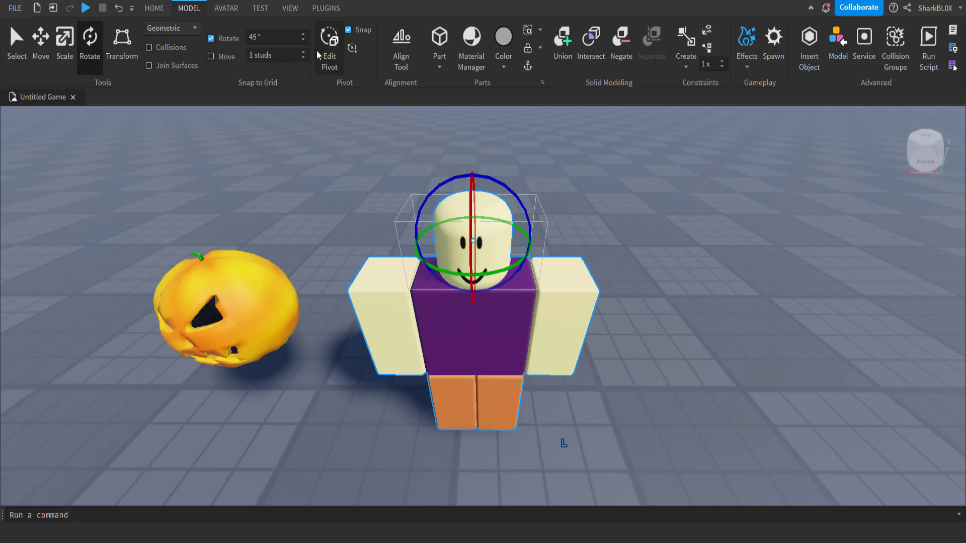
{"action": "left_click", "coordinate": [290, 8]}
{"action": "left_click", "coordinate": [61, 55]}
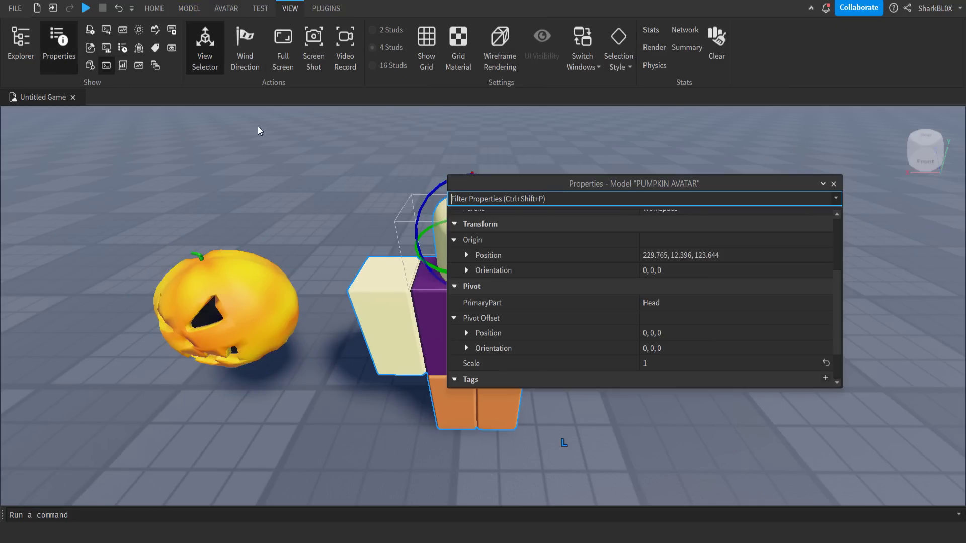
{"action": "left_click", "coordinate": [679, 256]}
{"action": "key", "text": "ctrl+c"}
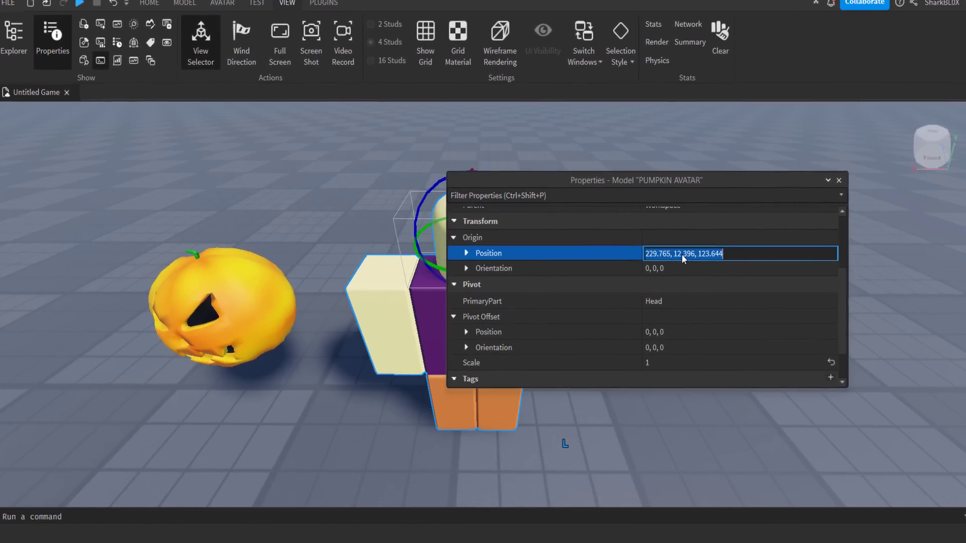
Set the pumpkin mesh's origin position to the copied coordinates 229.765, 12.396, 123.644
{"action": "left_click", "coordinate": [191, 289]}
{"action": "scroll", "coordinate": [701, 283], "scroll_direction": "down", "scroll_amount": 3}
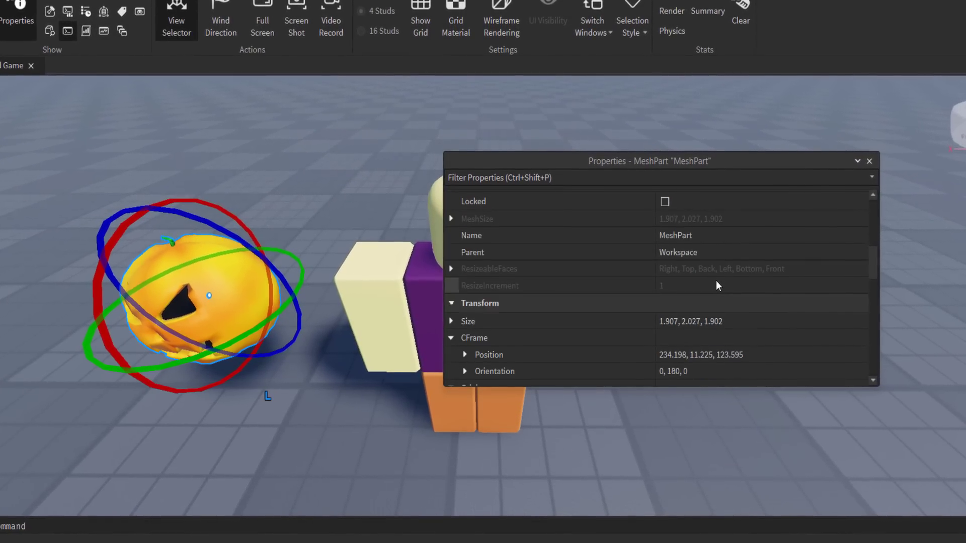
{"action": "scroll", "coordinate": [716, 285], "scroll_direction": "down", "scroll_amount": 1}
{"action": "scroll", "coordinate": [645, 279], "scroll_direction": "down", "scroll_amount": 2}
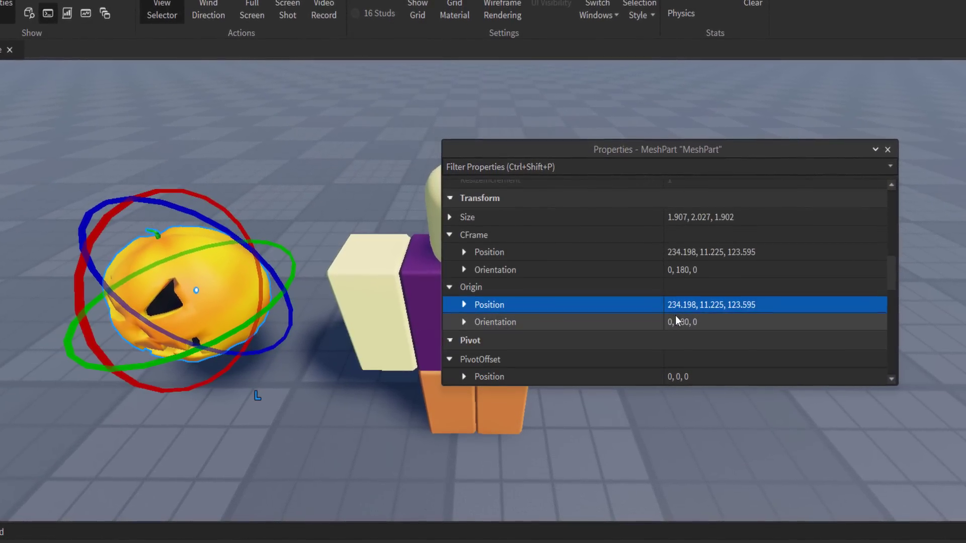
{"action": "left_click", "coordinate": [681, 310]}
{"action": "key", "text": "ctrl+v"}
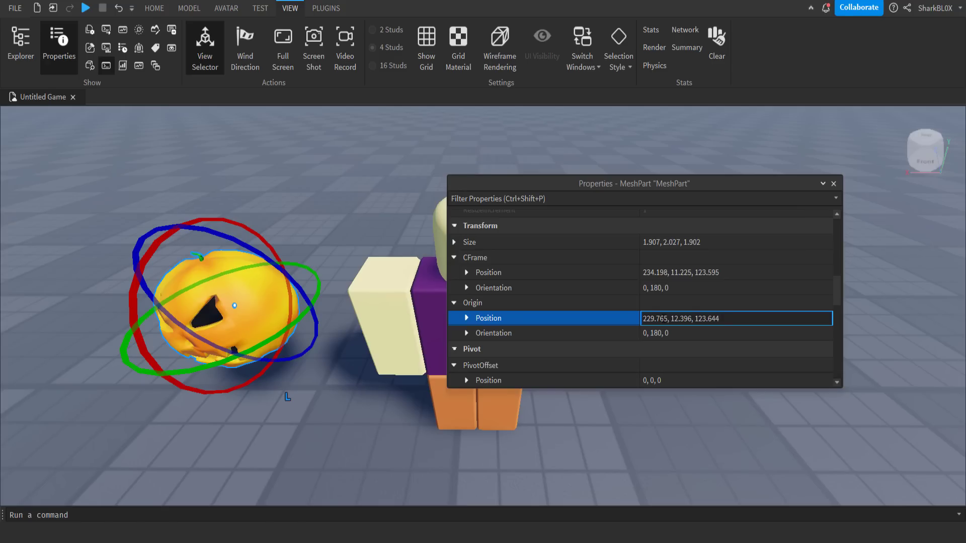
{"action": "left_click", "coordinate": [834, 184]}
Adjust the pumpkin's vertical position so it fits over the dummy's head, checking it from several angles
{"action": "right_click_drag", "start_coordinate": [611, 267], "coordinate": [632, 242]}
{"action": "scroll", "coordinate": [612, 268], "scroll_direction": "up", "scroll_amount": 5}
{"action": "scroll", "coordinate": [611, 267], "scroll_direction": "down", "scroll_amount": 4}
{"action": "right_click_drag", "start_coordinate": [682, 186], "coordinate": [687, 186]}
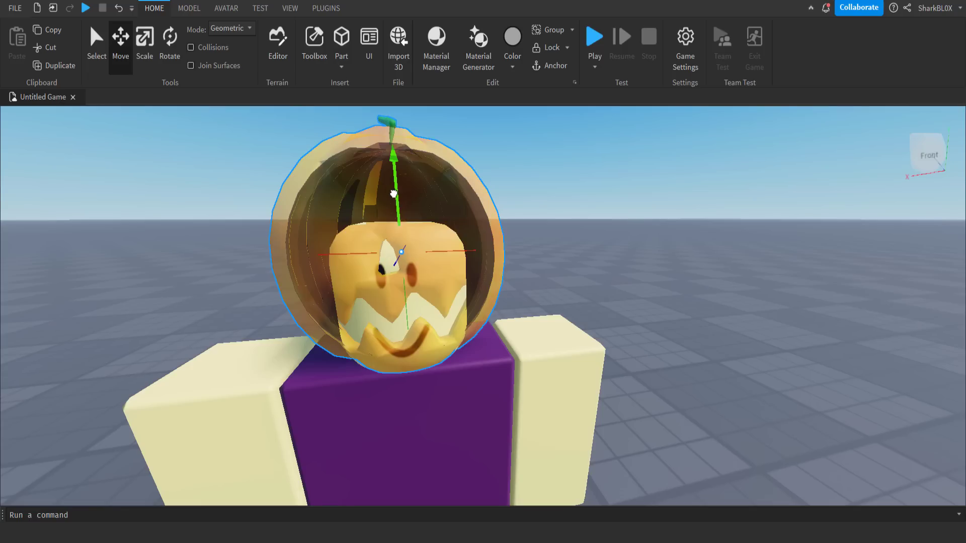
{"action": "left_click_drag", "start_coordinate": [397, 260], "coordinate": [395, 266]}
{"action": "scroll", "coordinate": [472, 224], "scroll_direction": "down", "scroll_amount": 3}
{"action": "scroll", "coordinate": [473, 219], "scroll_direction": "up", "scroll_amount": 4}
{"action": "right_click_drag", "start_coordinate": [473, 216], "coordinate": [472, 211]}
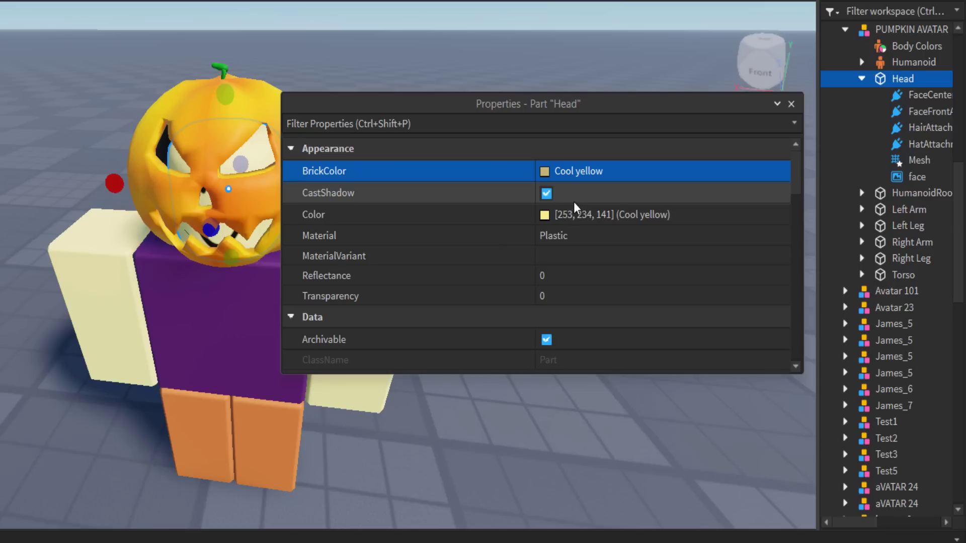
Change the BrickColor of the avatar's Head part to black and check the pumpkin's carved openings
{"action": "left_click", "coordinate": [546, 173]}
{"action": "left_click", "coordinate": [335, 482]}
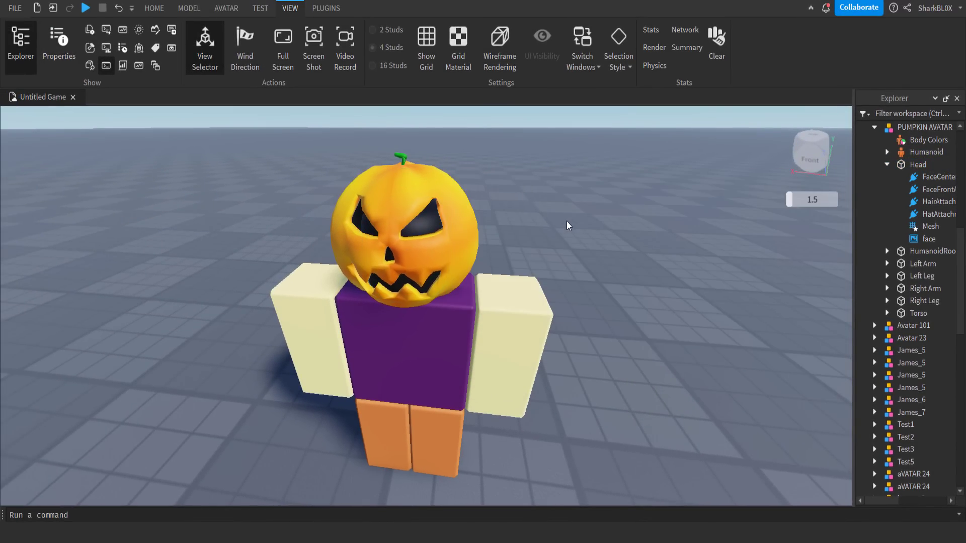
{"action": "right_click_drag", "start_coordinate": [568, 222], "coordinate": [565, 226]}
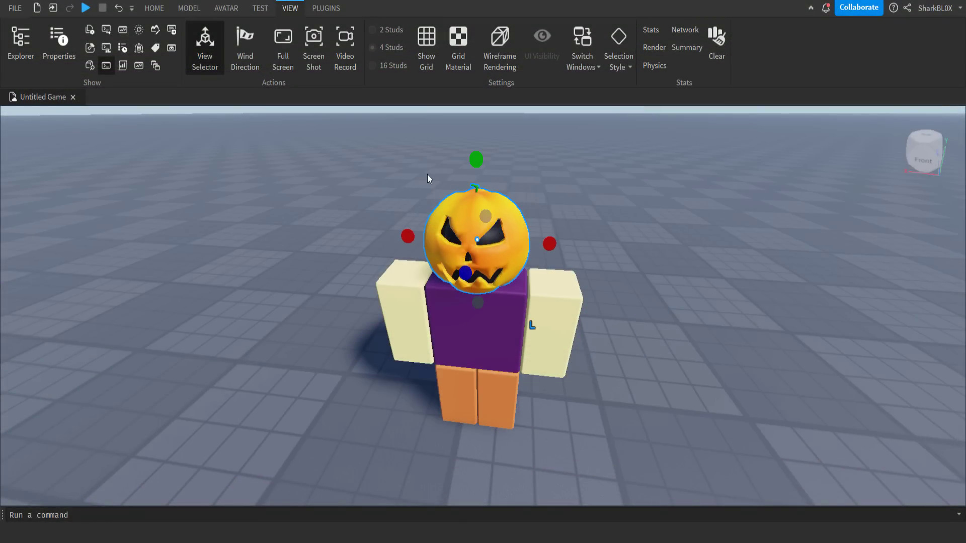
Start the Asset Creator plugin with Accessory as the asset type and the pumpkin MeshPart as the source part
{"action": "left_click", "coordinate": [324, 11]}
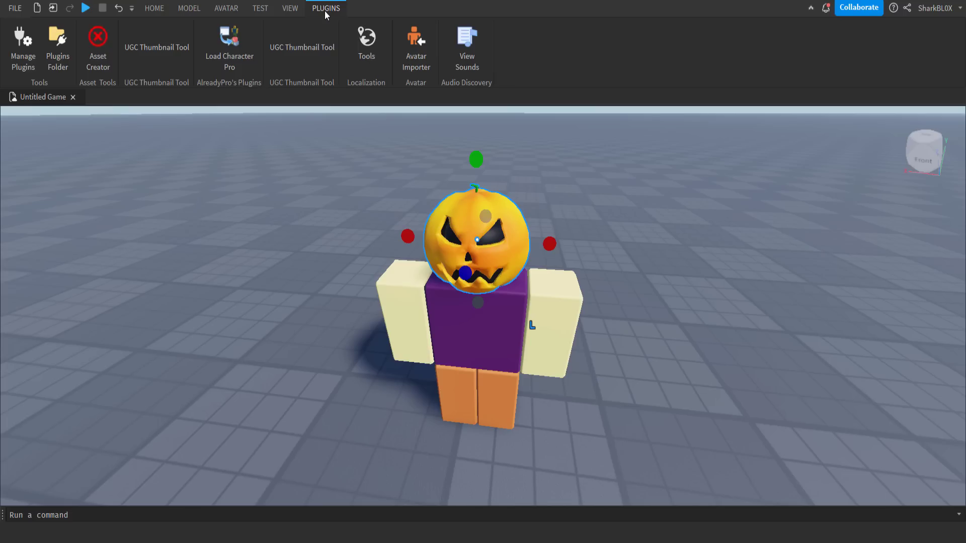
{"action": "left_click", "coordinate": [102, 62]}
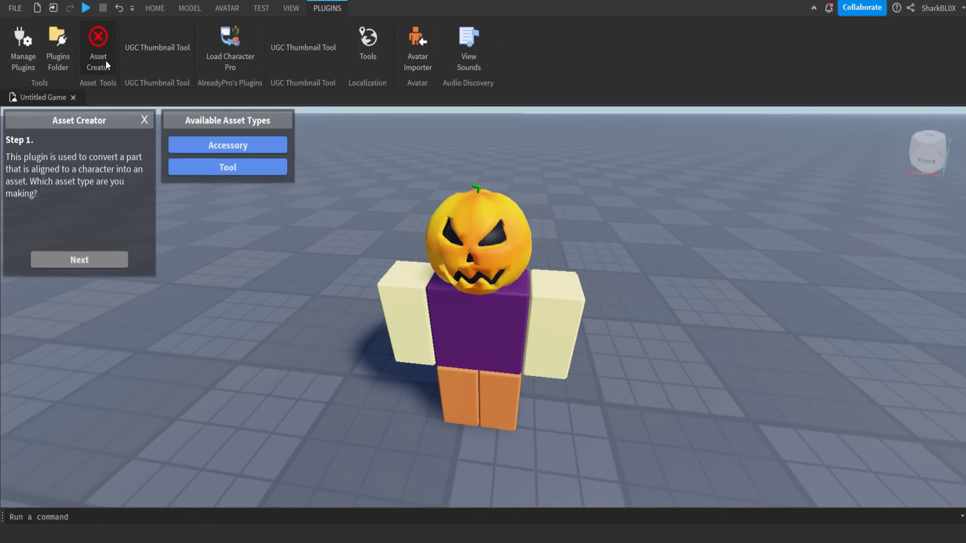
{"action": "left_click", "coordinate": [241, 161]}
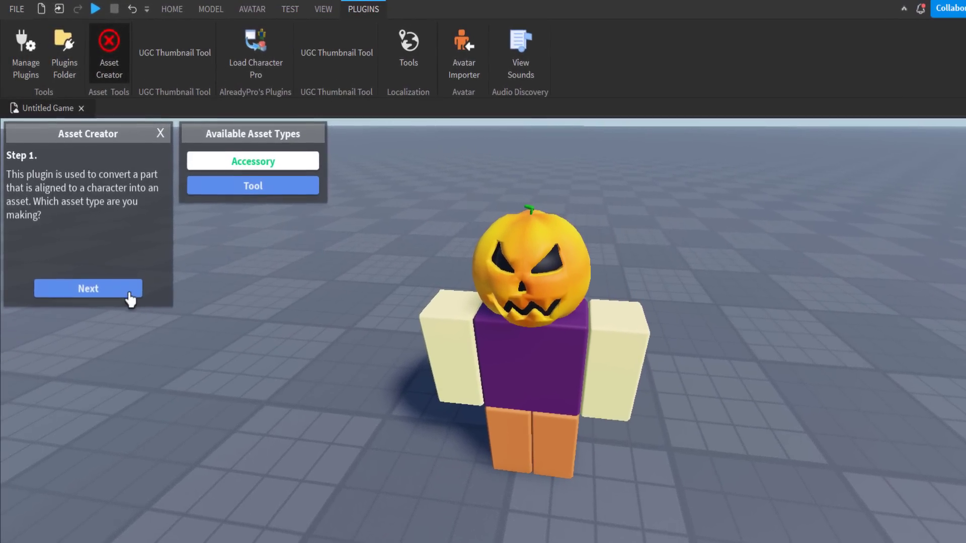
{"action": "left_click", "coordinate": [126, 283]}
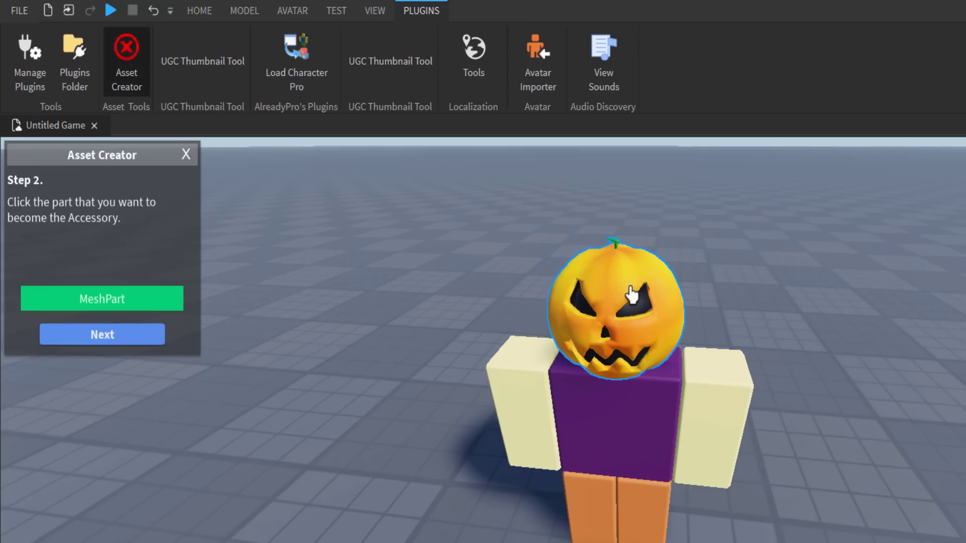
{"action": "left_click", "coordinate": [132, 336]}
Assign PUMPKIN AVATAR as the aligned character with the Hat attachment, generate the accessory and close the Asset Creator
{"action": "left_click", "coordinate": [558, 415]}
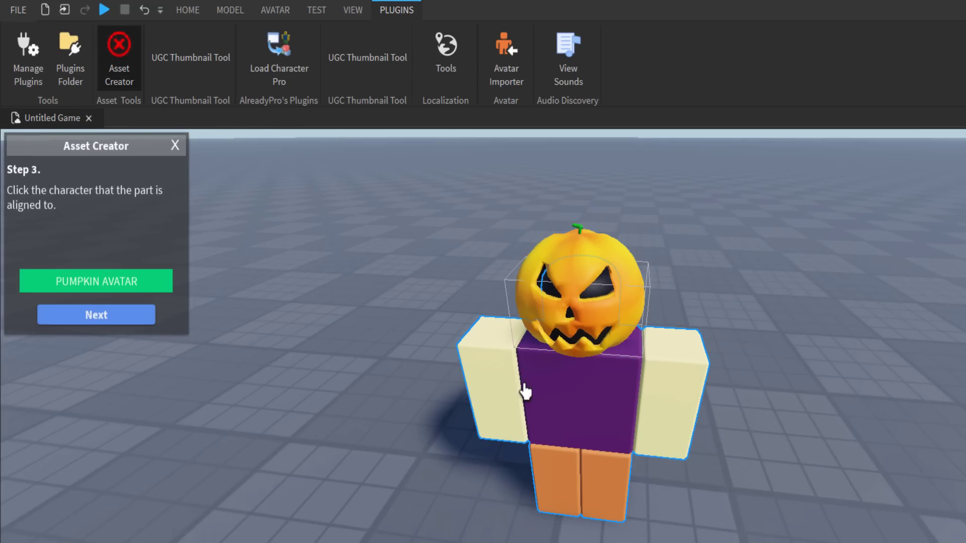
{"action": "left_click", "coordinate": [124, 318]}
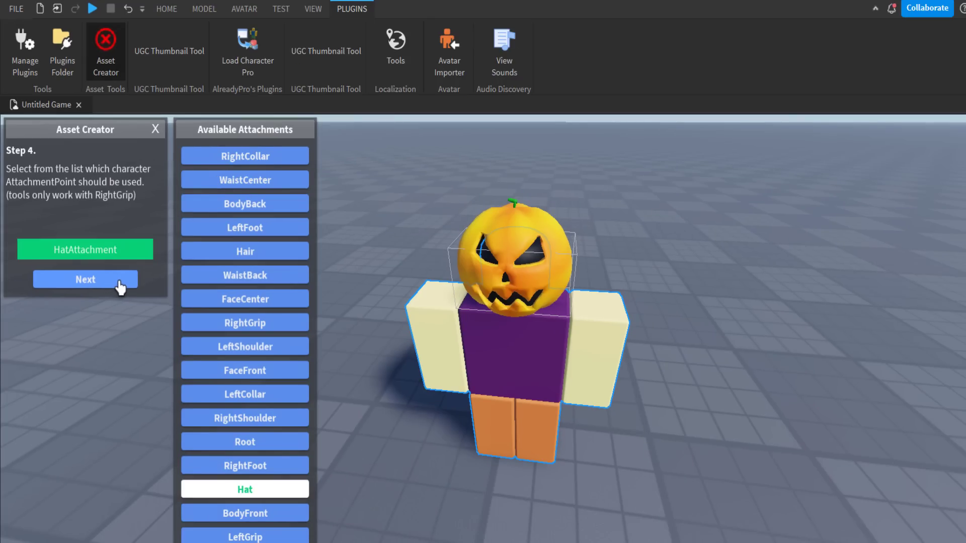
{"action": "left_click", "coordinate": [119, 285]}
{"action": "left_click", "coordinate": [118, 285]}
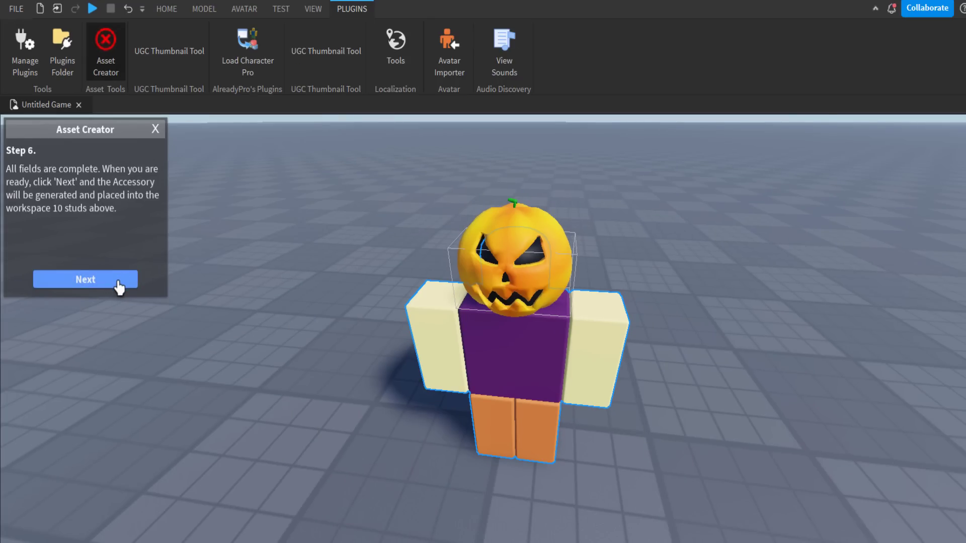
{"action": "left_click", "coordinate": [122, 285]}
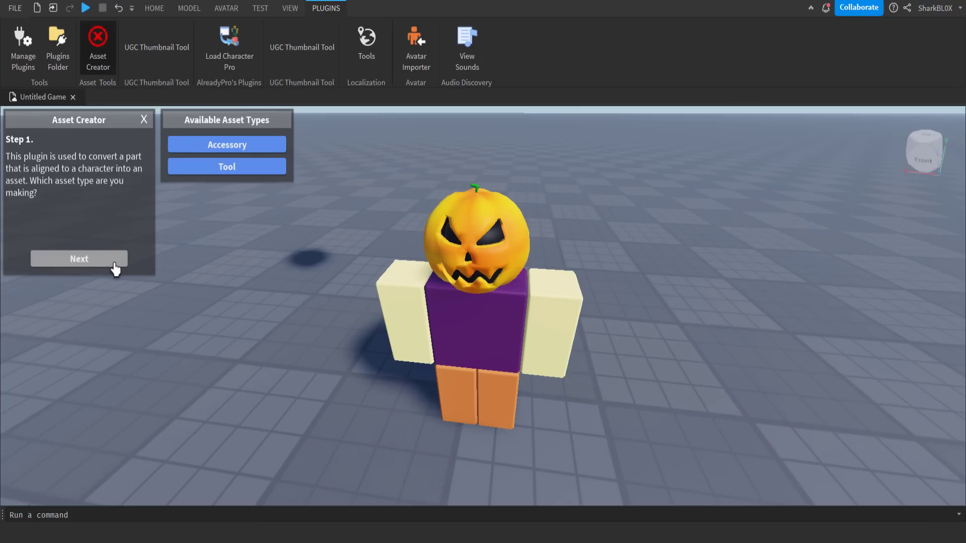
{"action": "left_click", "coordinate": [144, 120]}
Focus on the generated pumpkin accessory above the avatar and launch the UGC Thumbnail Tool for it
{"action": "right_click_drag", "start_coordinate": [533, 293], "coordinate": [532, 292]}
{"action": "scroll", "coordinate": [533, 292], "scroll_direction": "up", "scroll_amount": 5}
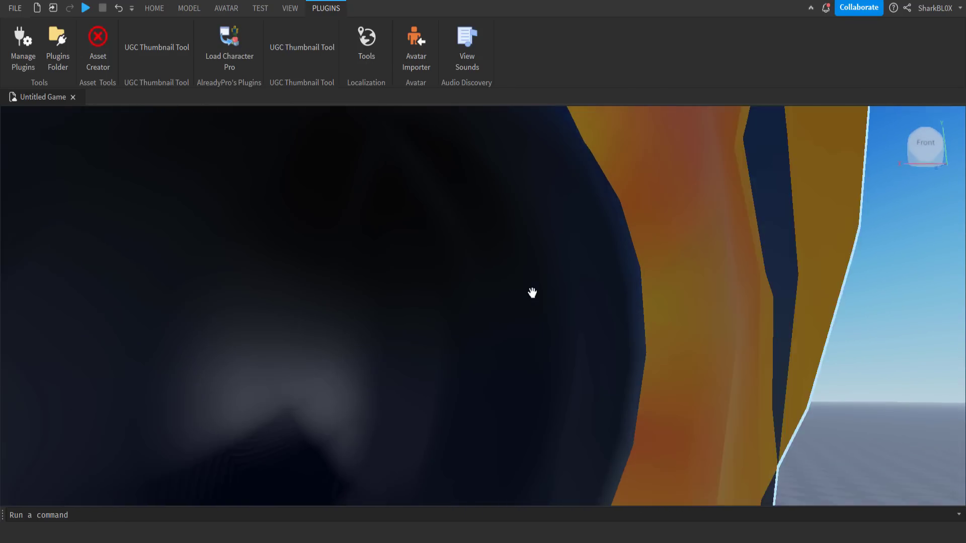
{"action": "scroll", "coordinate": [532, 293], "scroll_direction": "down", "scroll_amount": 5}
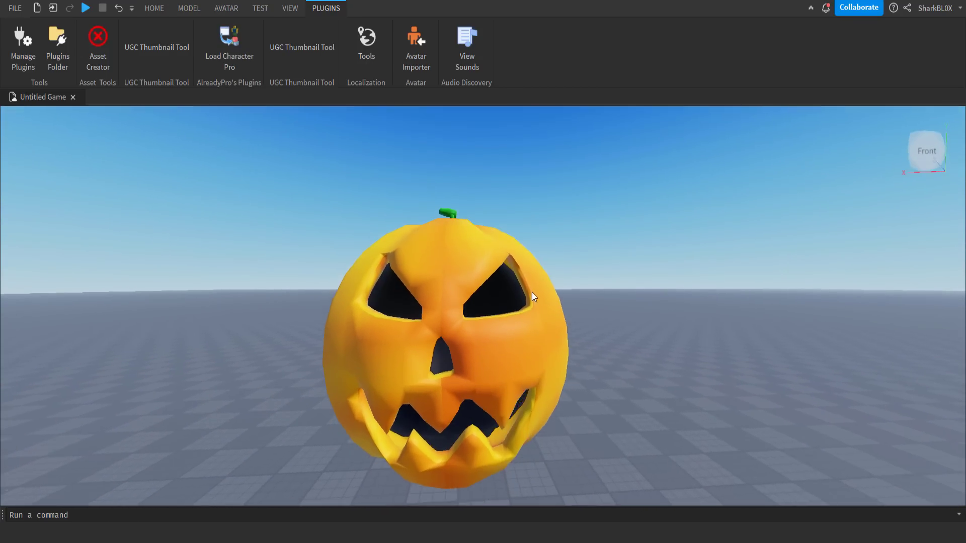
{"action": "right_click_drag", "start_coordinate": [533, 292], "coordinate": [538, 322]}
{"action": "left_click", "coordinate": [539, 322]}
{"action": "key", "text": "f"}
{"action": "left_click", "coordinate": [176, 55]}
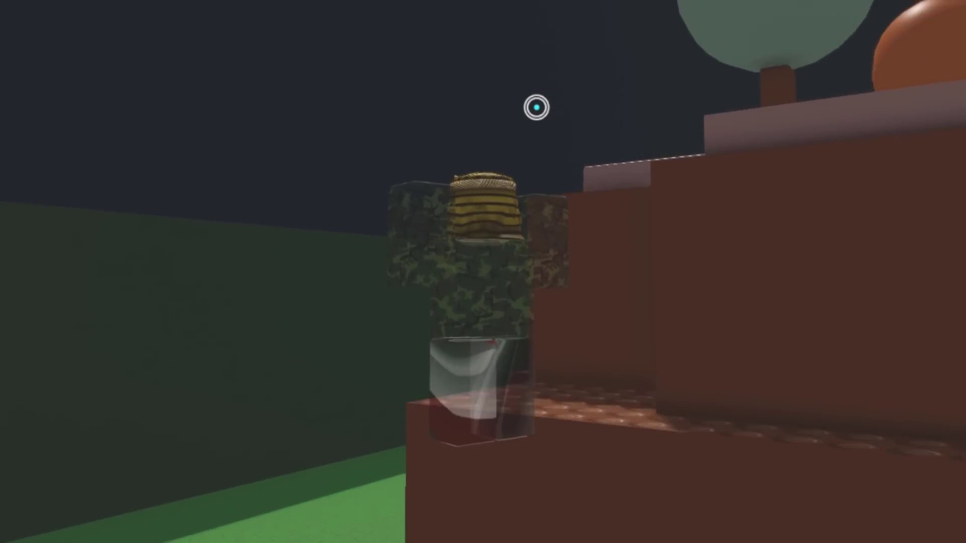
{"action": "right_click_drag", "start_coordinate": [536, 108], "coordinate": [536, 107]}
{"action": "left_click", "coordinate": [536, 107]}
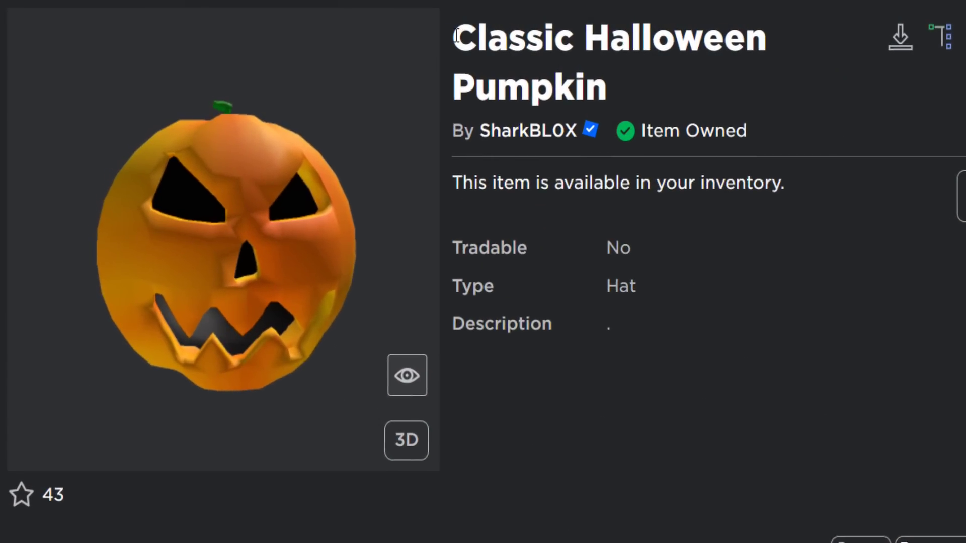
On the Classic Halloween Pumpkin's Roblox item page, try the hat on the avatar, rotate it, and preview it with the avatar's other accessories
{"action": "left_click_drag", "start_coordinate": [456, 37], "coordinate": [647, 86]}
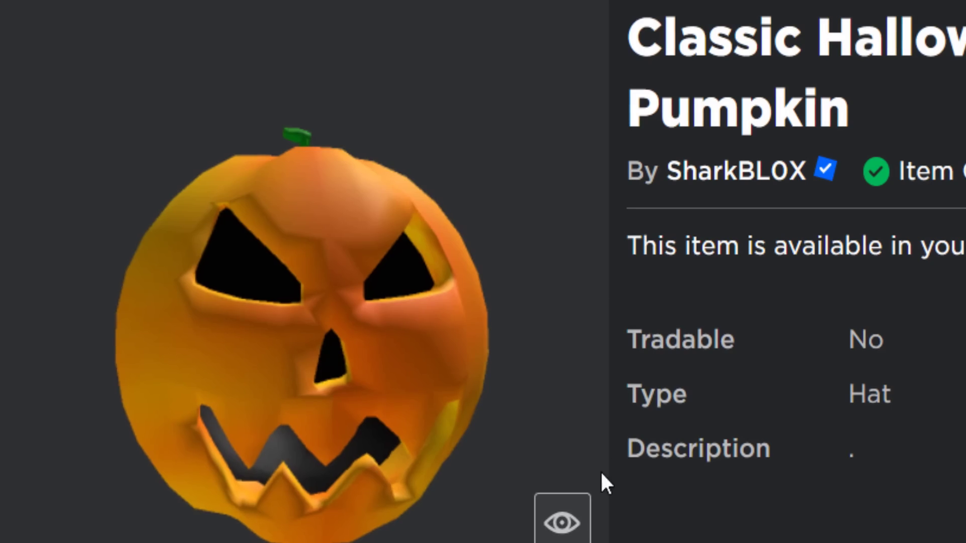
{"action": "left_click", "coordinate": [563, 522]}
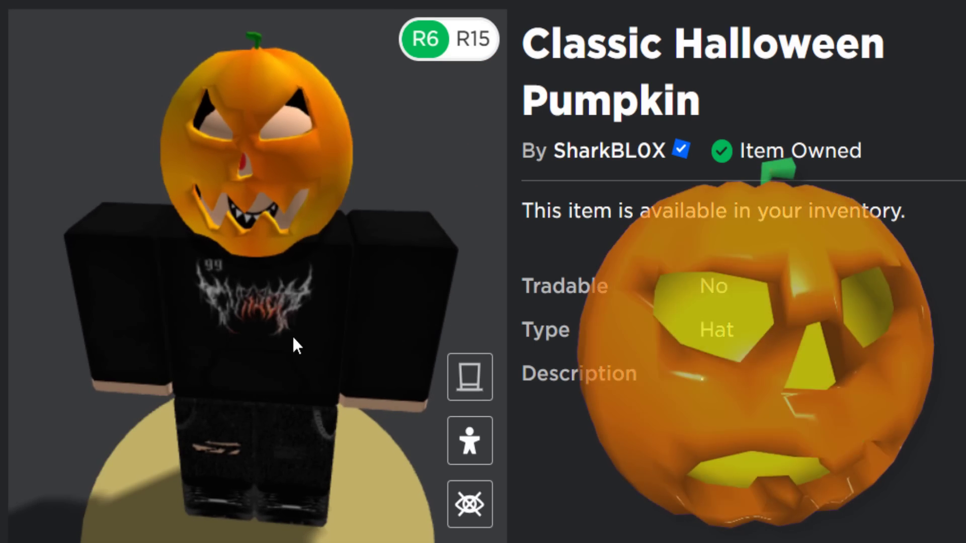
{"action": "left_click_drag", "start_coordinate": [293, 338], "coordinate": [831, 322]}
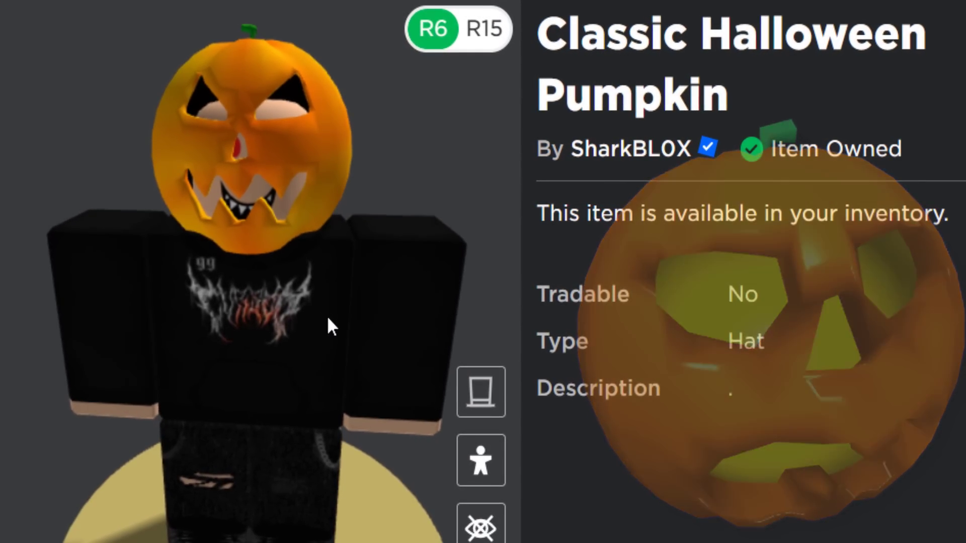
{"action": "left_click_drag", "start_coordinate": [328, 318], "coordinate": [505, 321]}
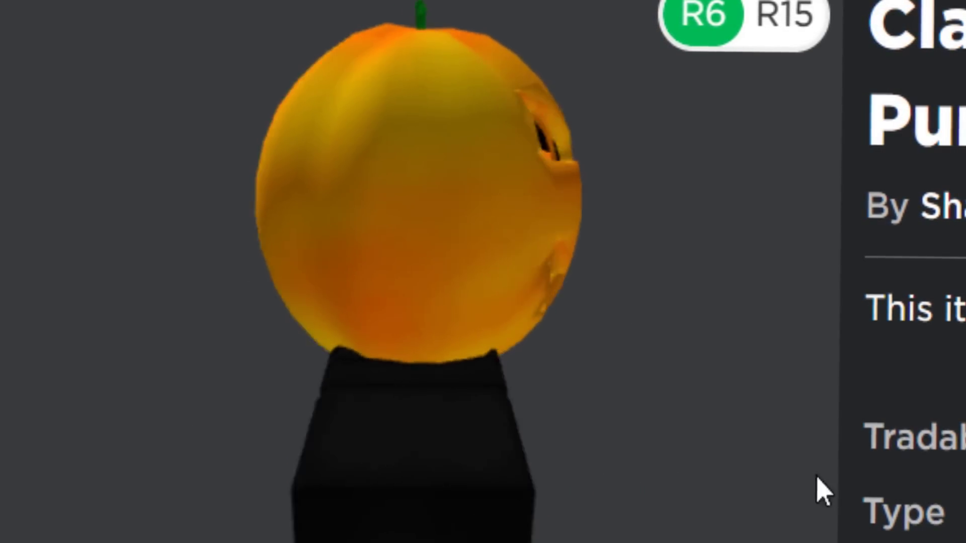
{"action": "left_click_drag", "start_coordinate": [822, 491], "coordinate": [643, 476]}
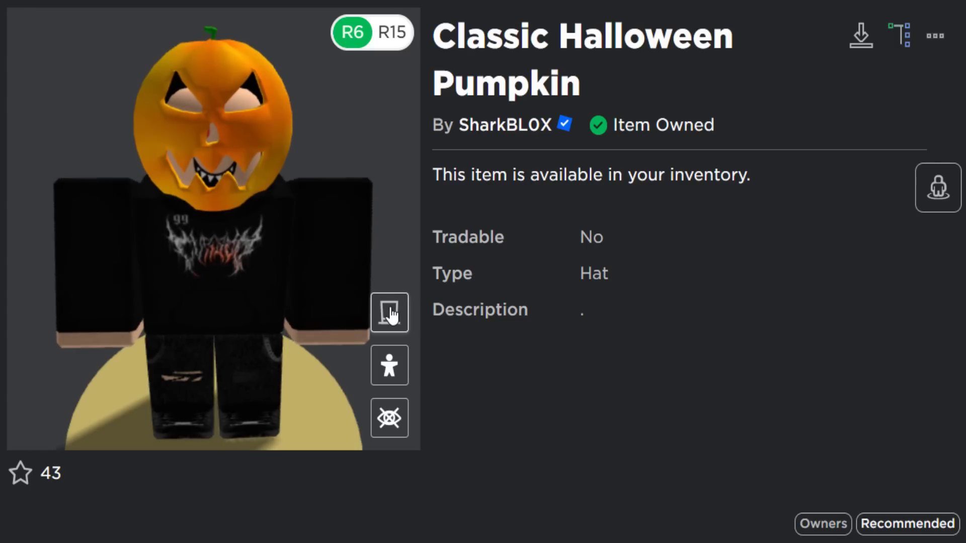
{"action": "left_click", "coordinate": [390, 312]}
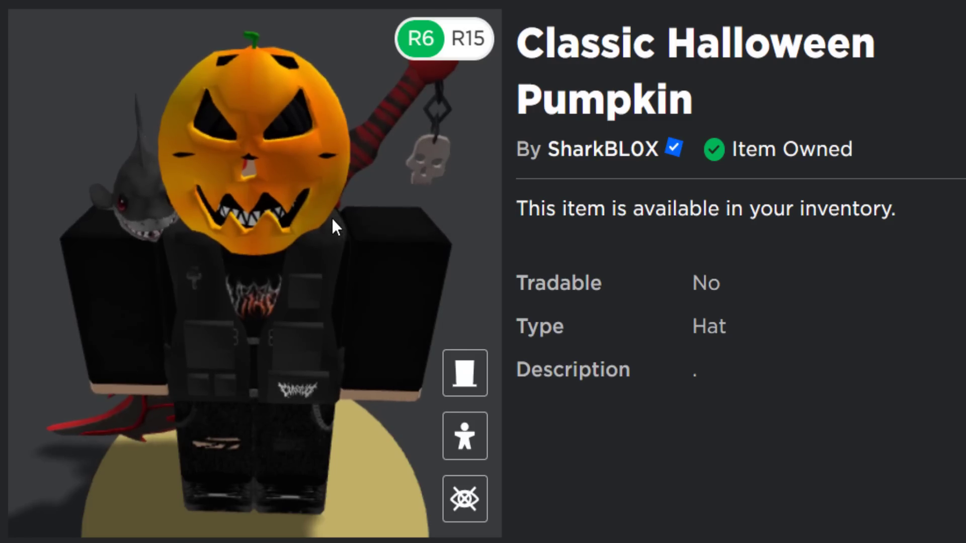
{"action": "left_click_drag", "start_coordinate": [280, 186], "coordinate": [320, 250]}
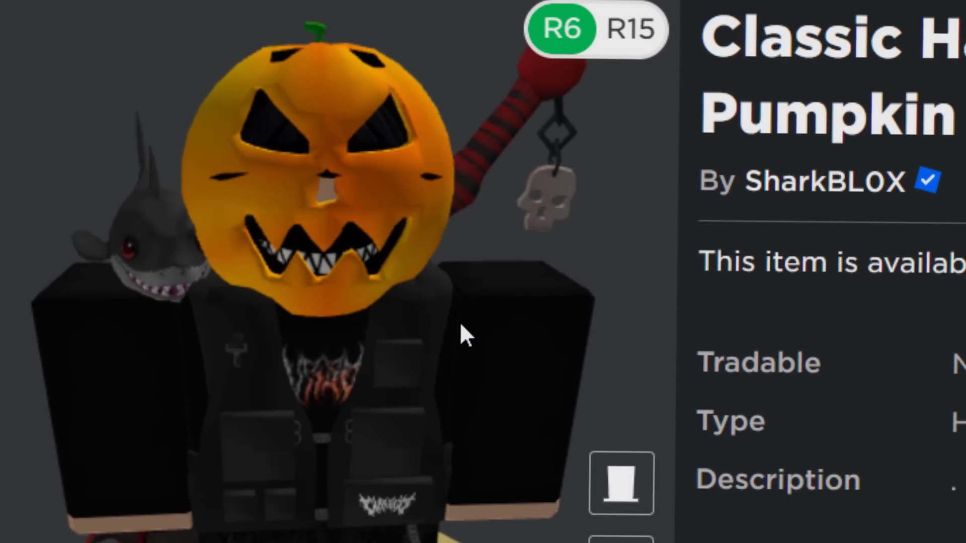